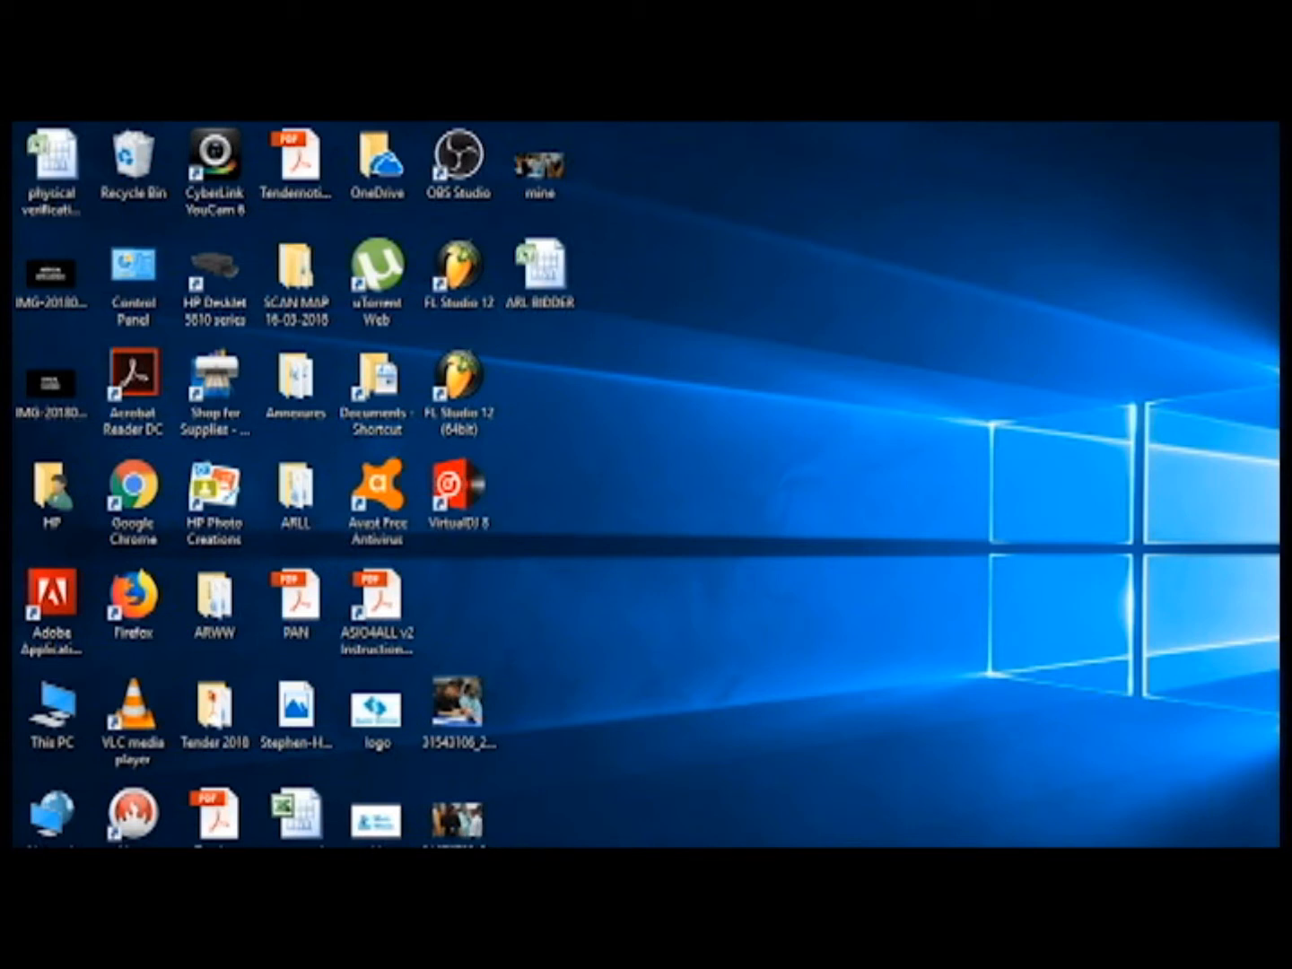
# Switch to the Beginners TUTORIAL project in FL Studio, shift the Playlist clear of the Channel rack and collapse the Packs folder.
pyautogui.moveTo(945, 933)
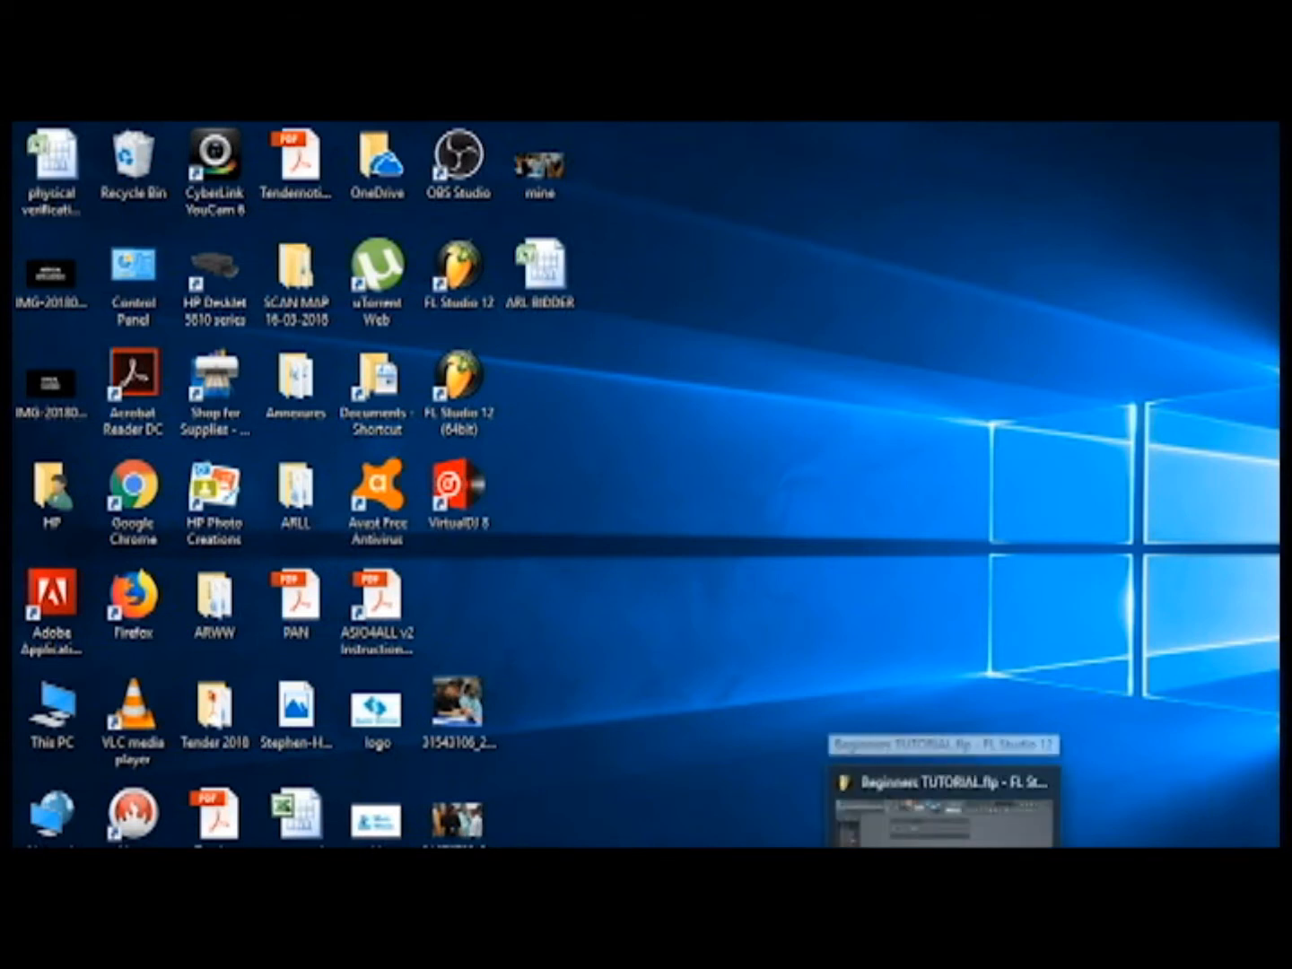
pyautogui.click(943, 807)
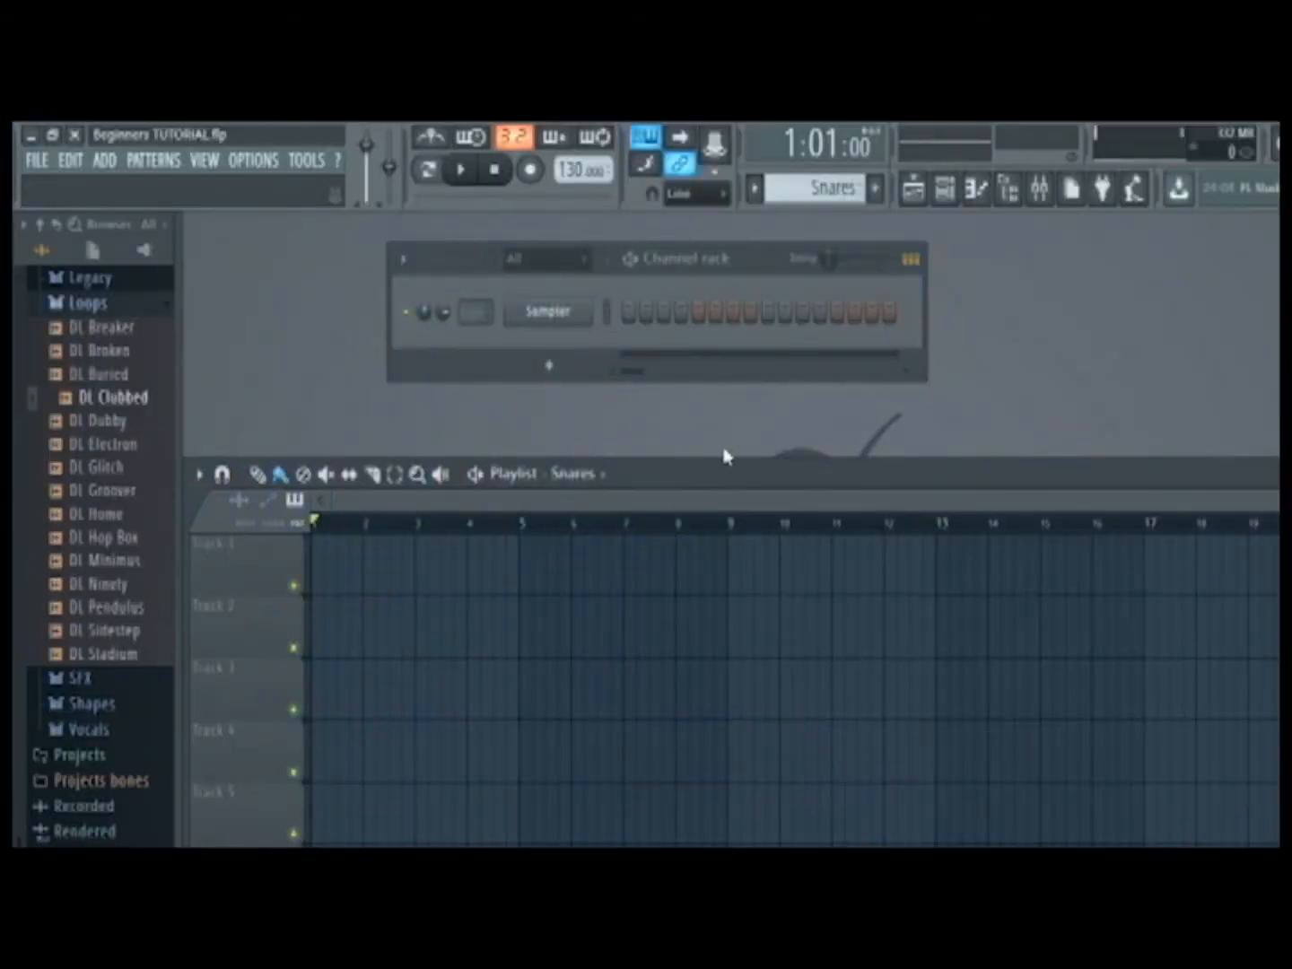
pyautogui.moveTo(739, 476); pyautogui.dragTo(776, 426)
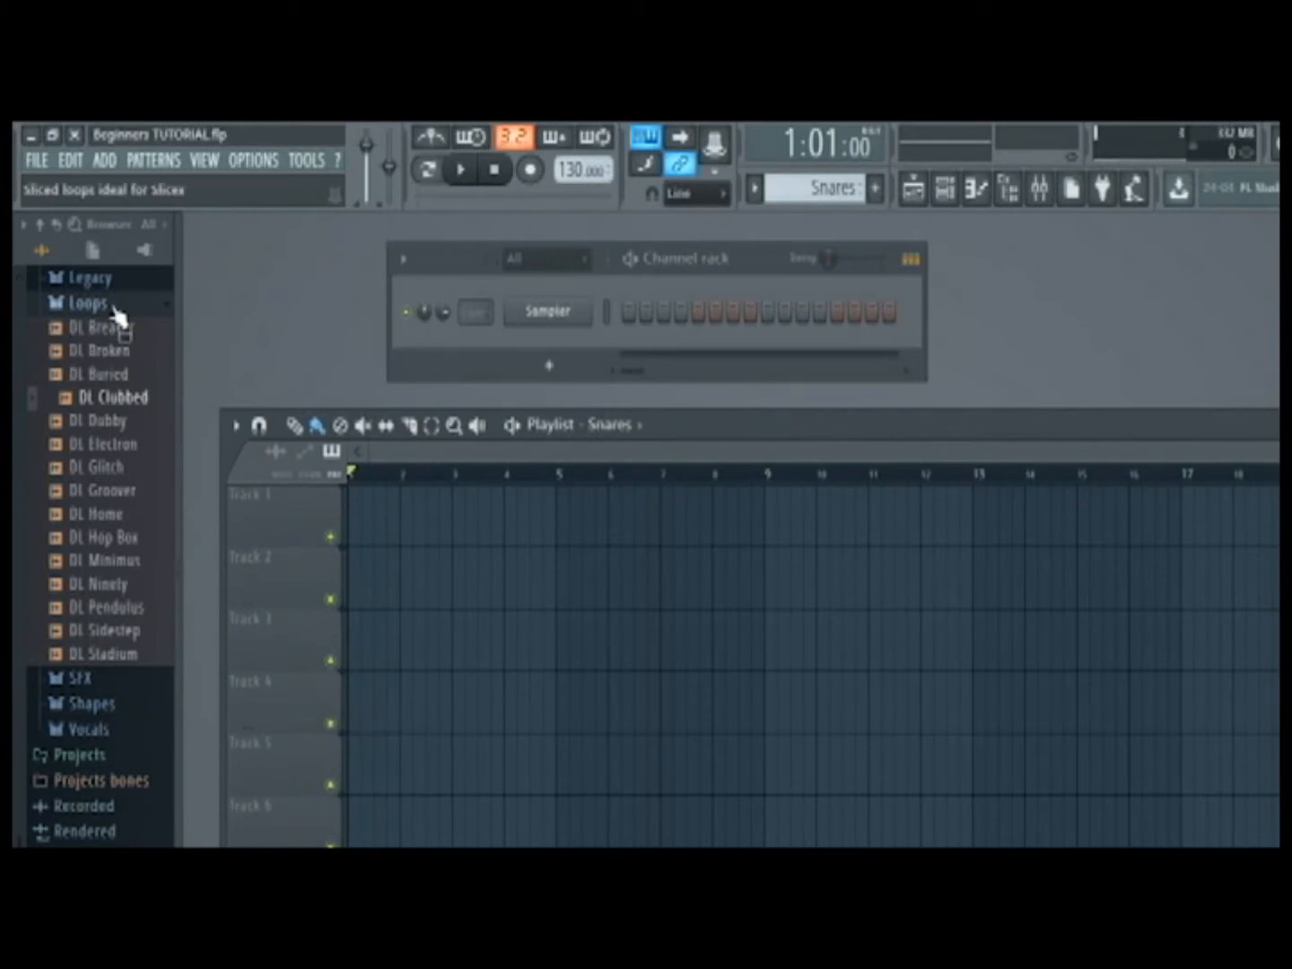
pyautogui.scroll(8, 117, 318)
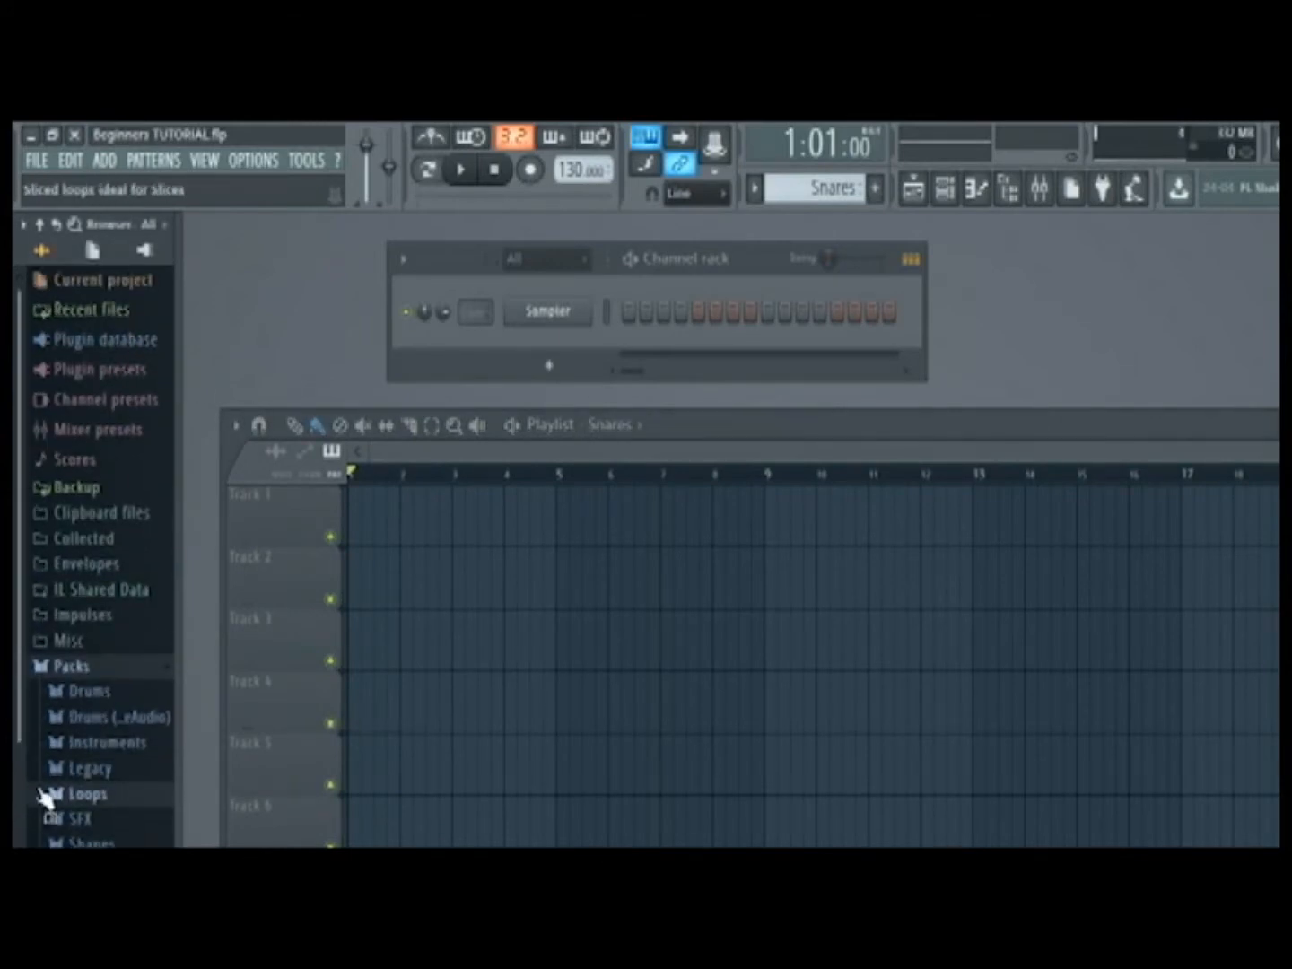
pyautogui.click(122, 672)
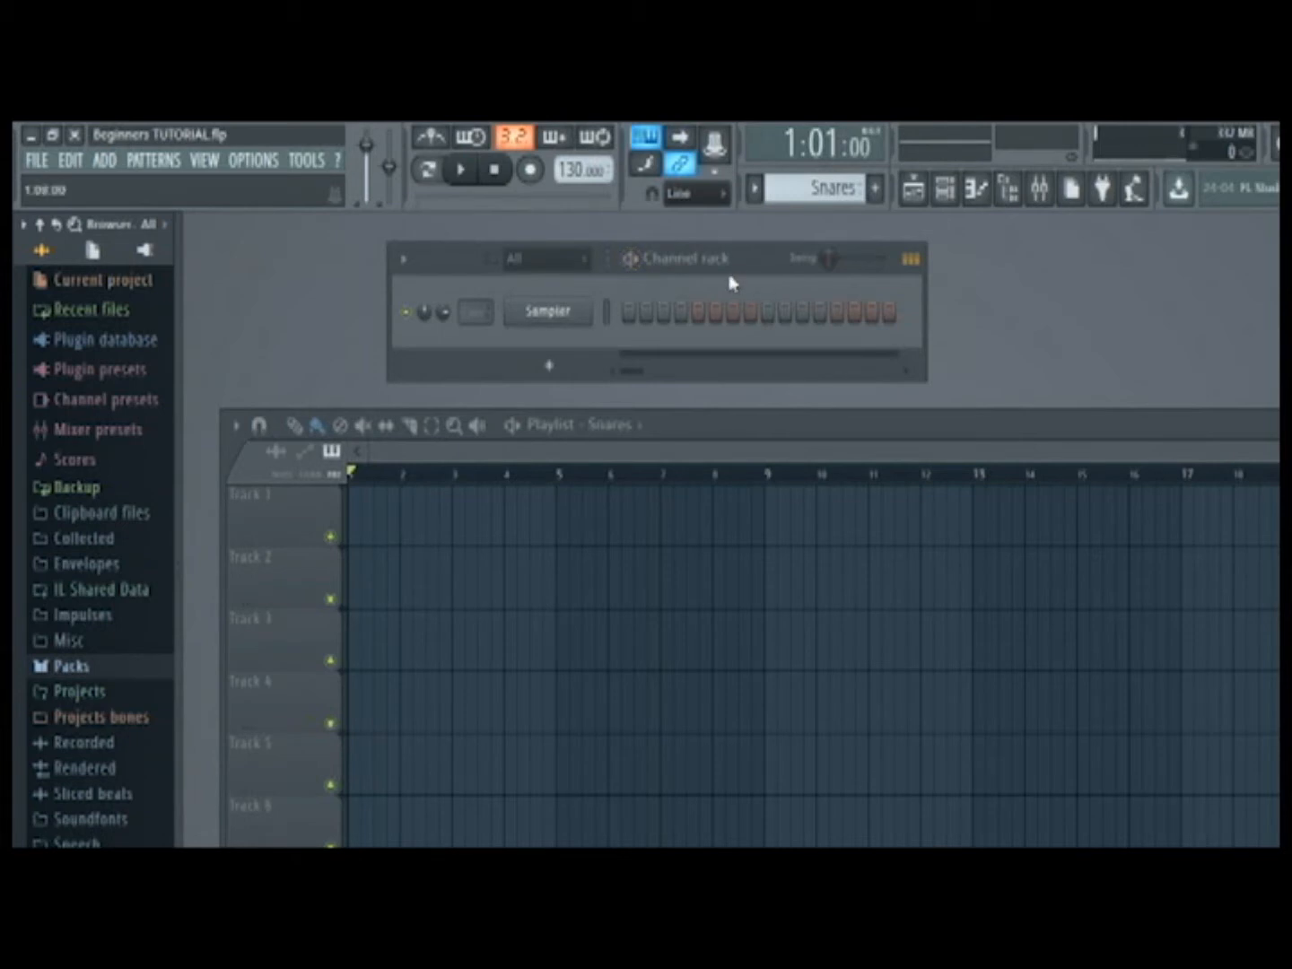
# Switch to Pattern 1 and rearrange the windows, moving the Mixer out of view and the Playlist below the Channel rack.
pyautogui.moveTo(734, 271)
pyautogui.mouseDown()
pyautogui.moveTo(749, 337)
pyautogui.moveTo(731, 272)
pyautogui.mouseUp()
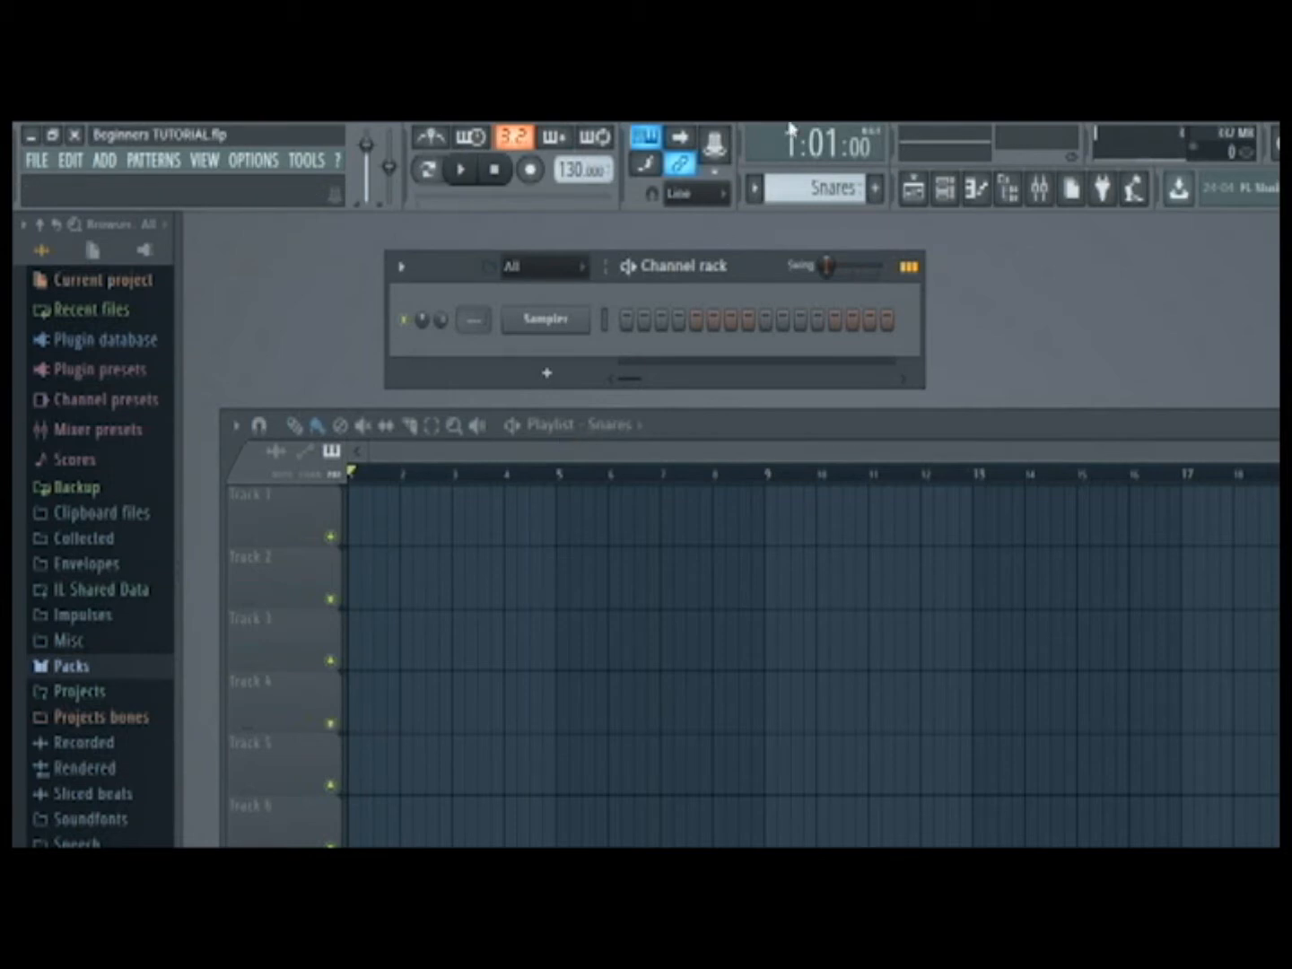
pyautogui.moveTo(799, 190); pyautogui.dragTo(799, 205)
pyautogui.moveTo(704, 425); pyautogui.dragTo(895, 175)
pyautogui.moveTo(484, 795); pyautogui.dragTo(525, 307)
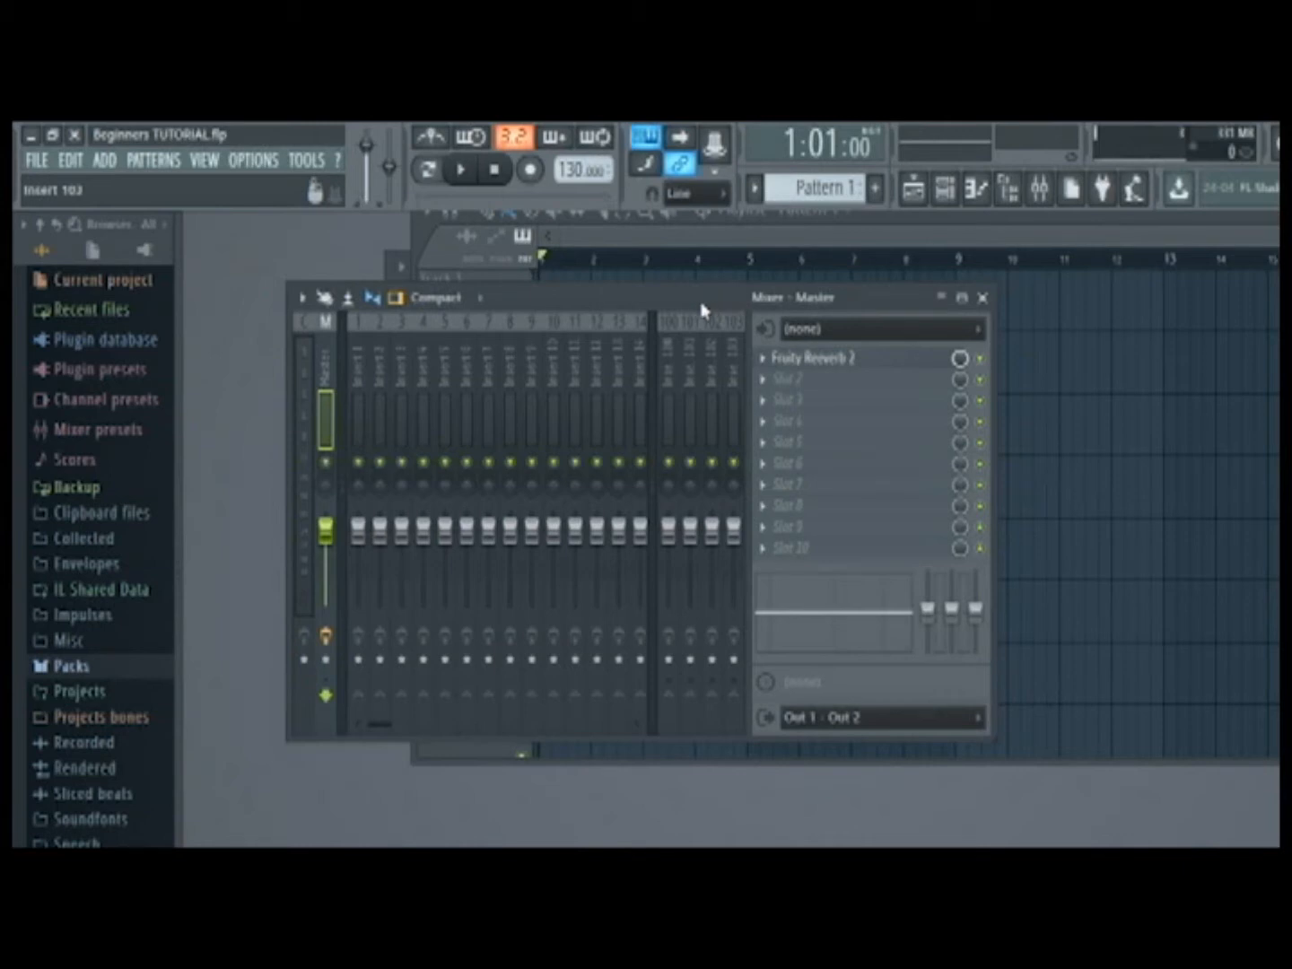
pyautogui.moveTo(700, 304); pyautogui.dragTo(653, 876)
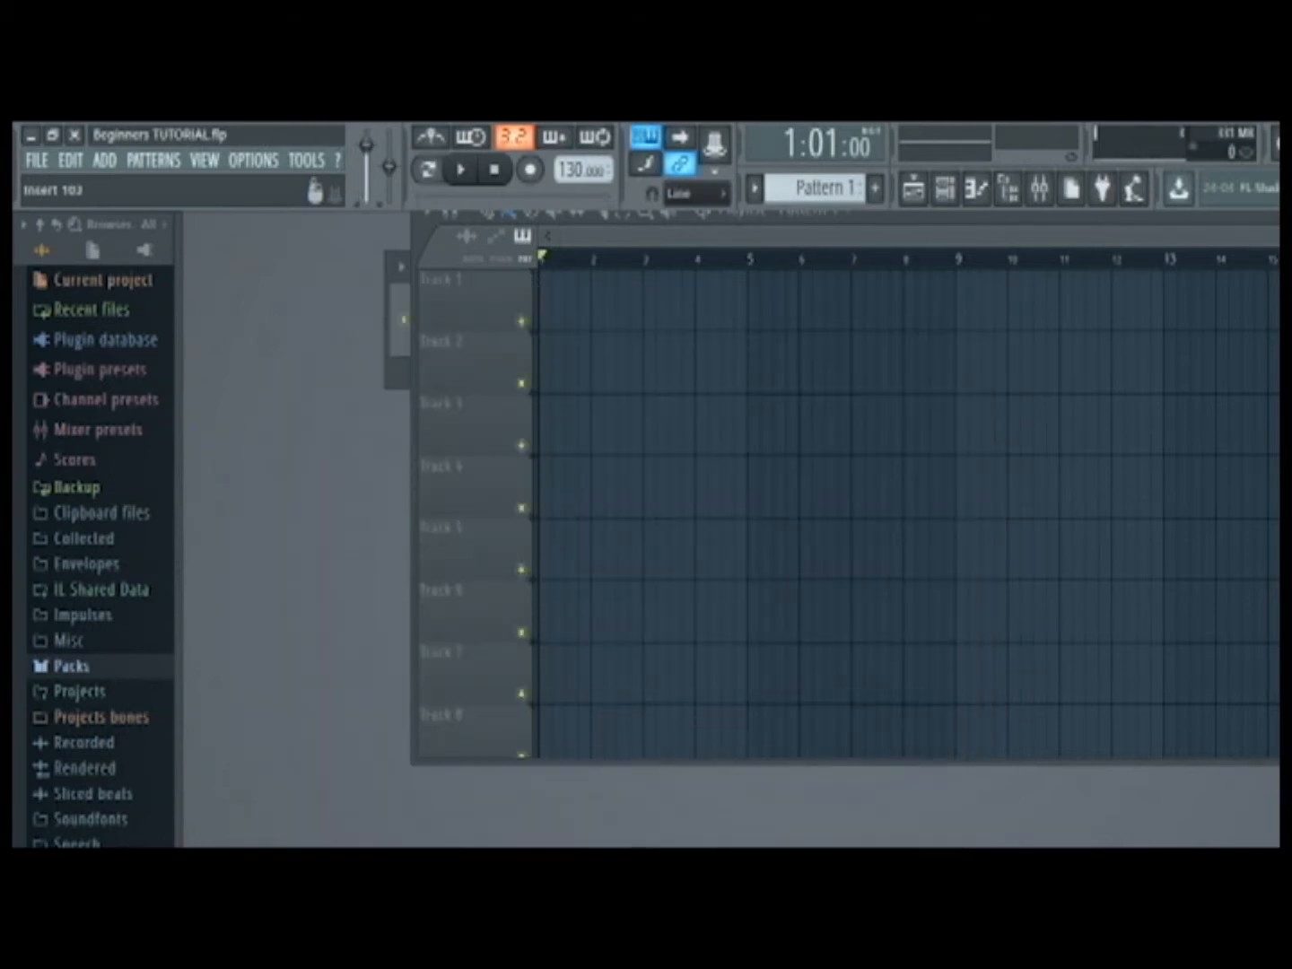
pyautogui.moveTo(1153, 216); pyautogui.dragTo(1001, 631)
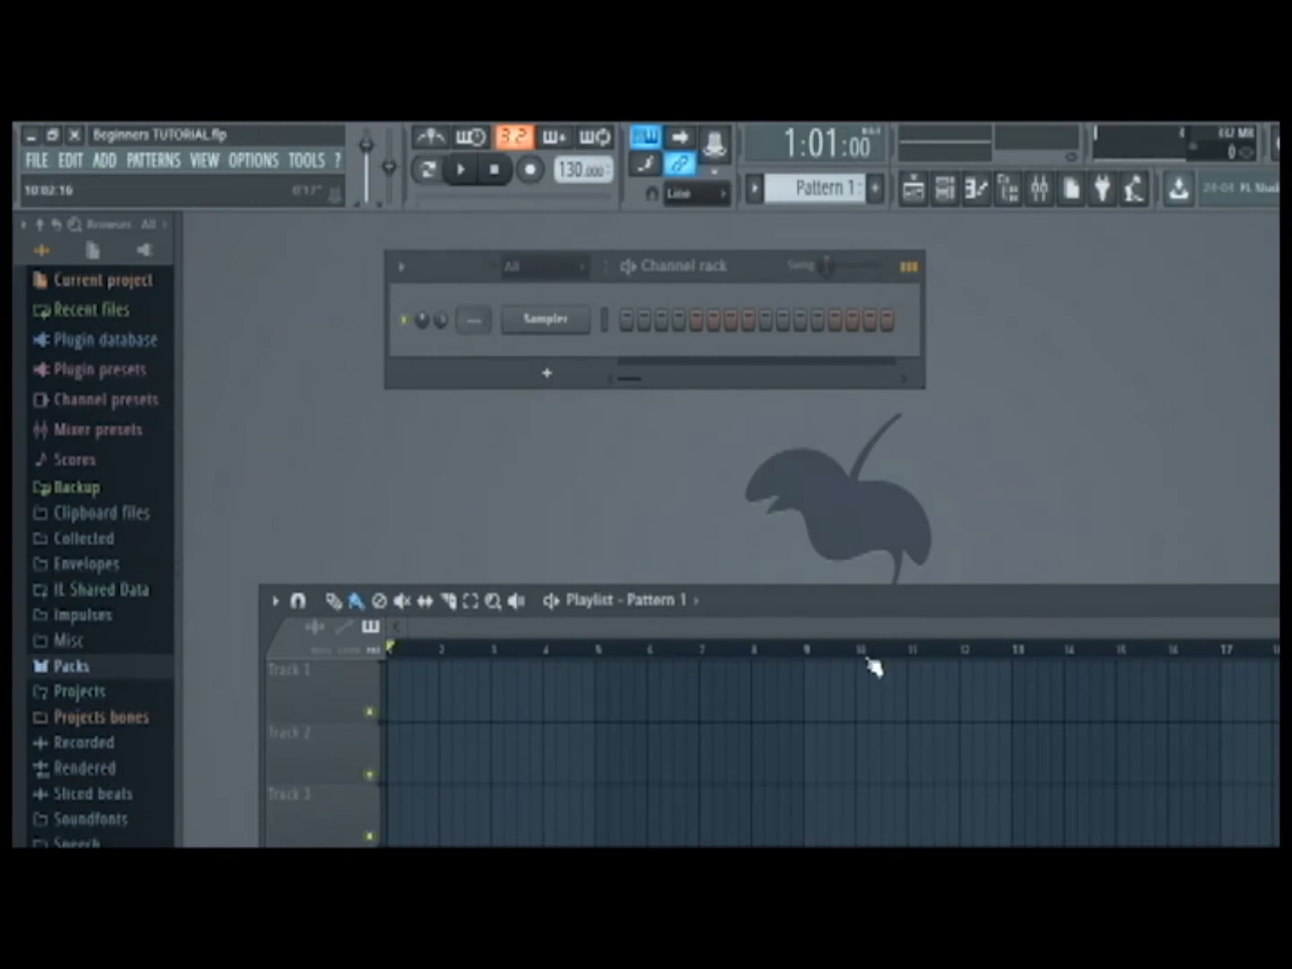
pyautogui.moveTo(879, 609); pyautogui.dragTo(855, 460)
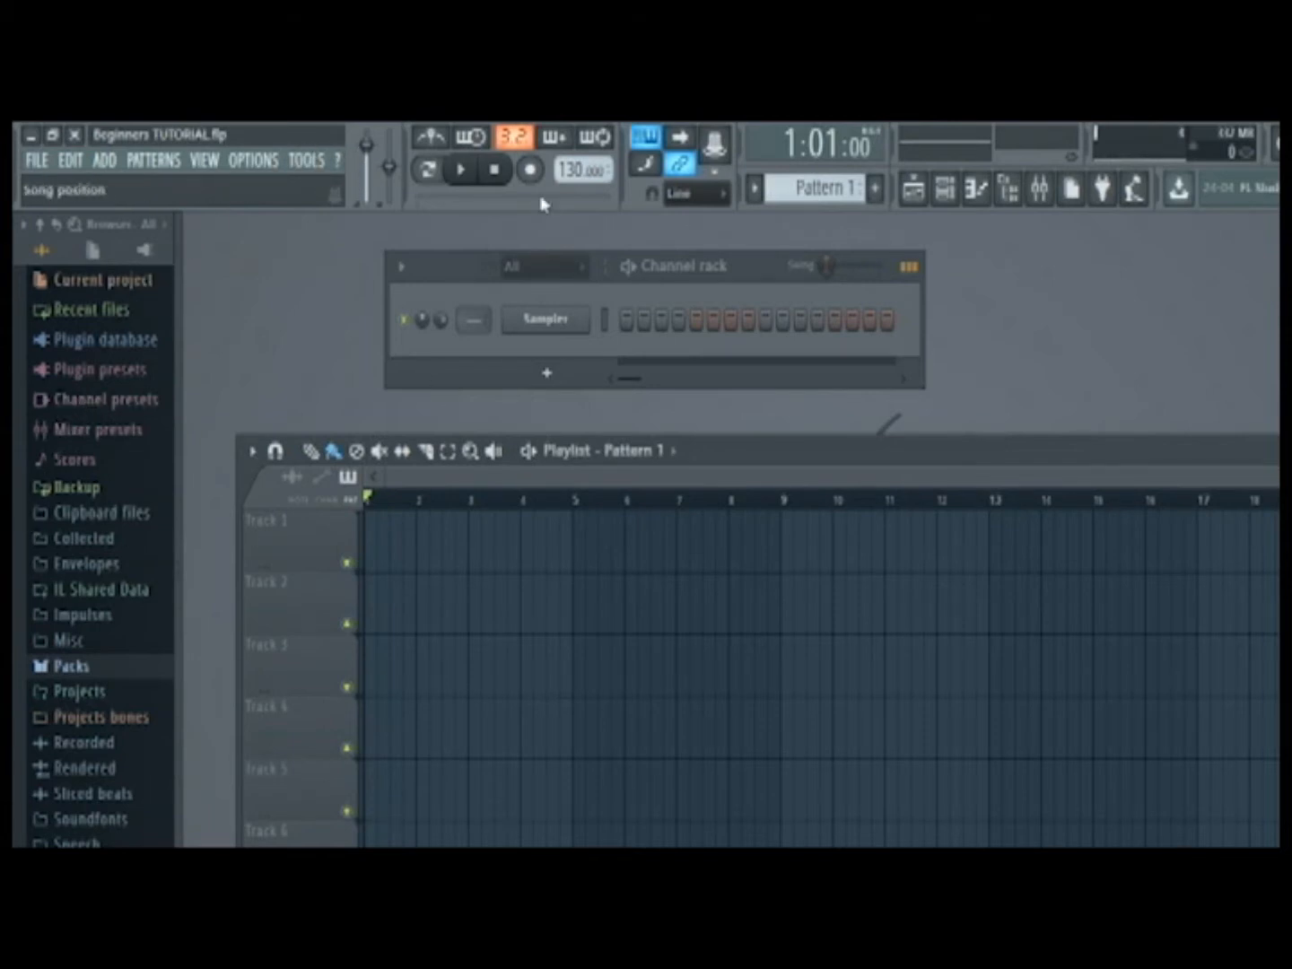
# Open the Kicks folder of the Drums (ModeAudio) sample pack in the Browser.
pyautogui.click(87, 670)
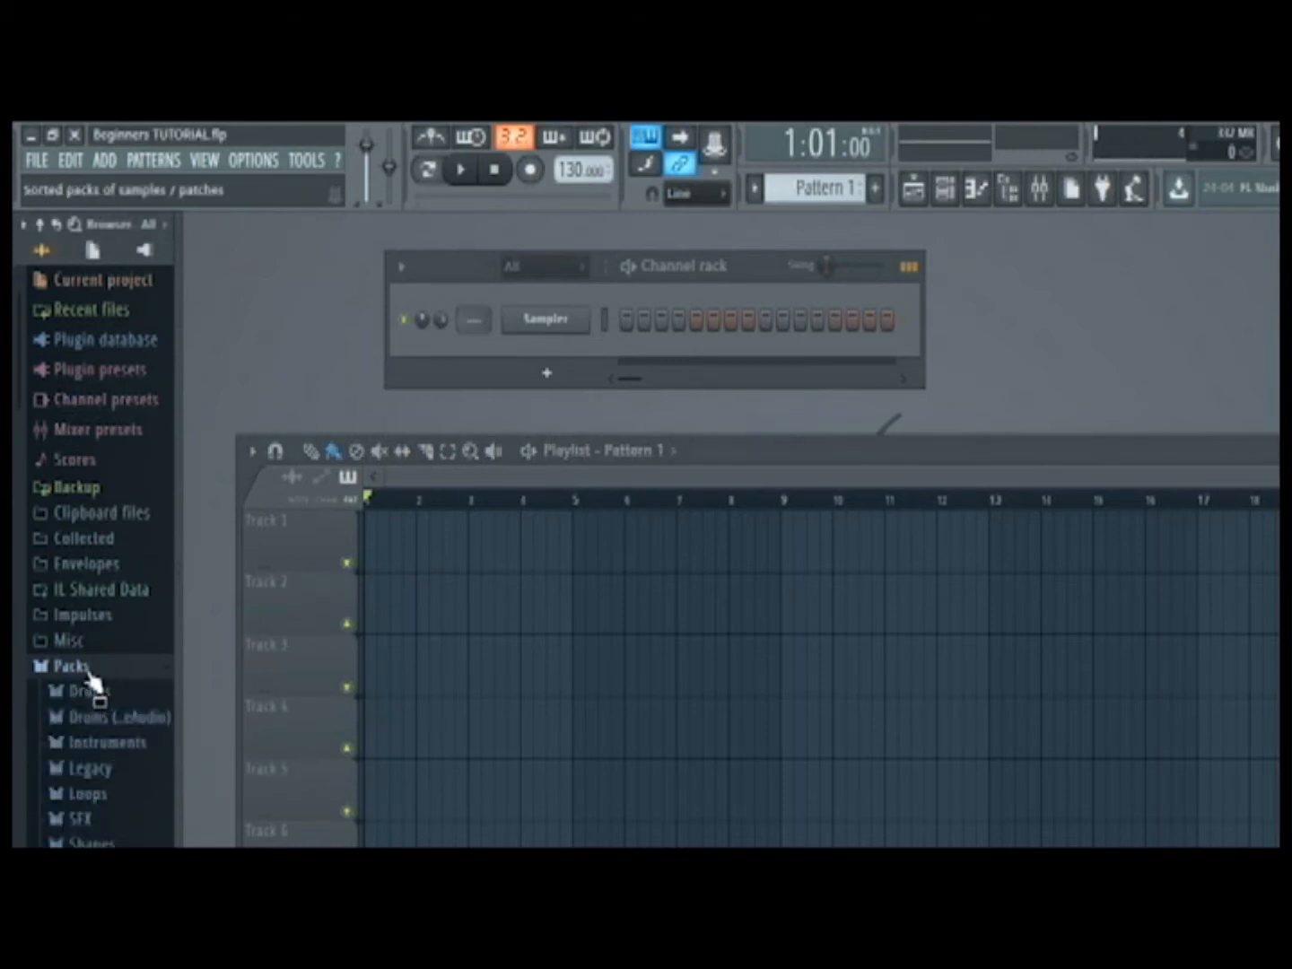
pyautogui.scroll(-2, 16, 709)
pyautogui.scroll(-3, 16, 708)
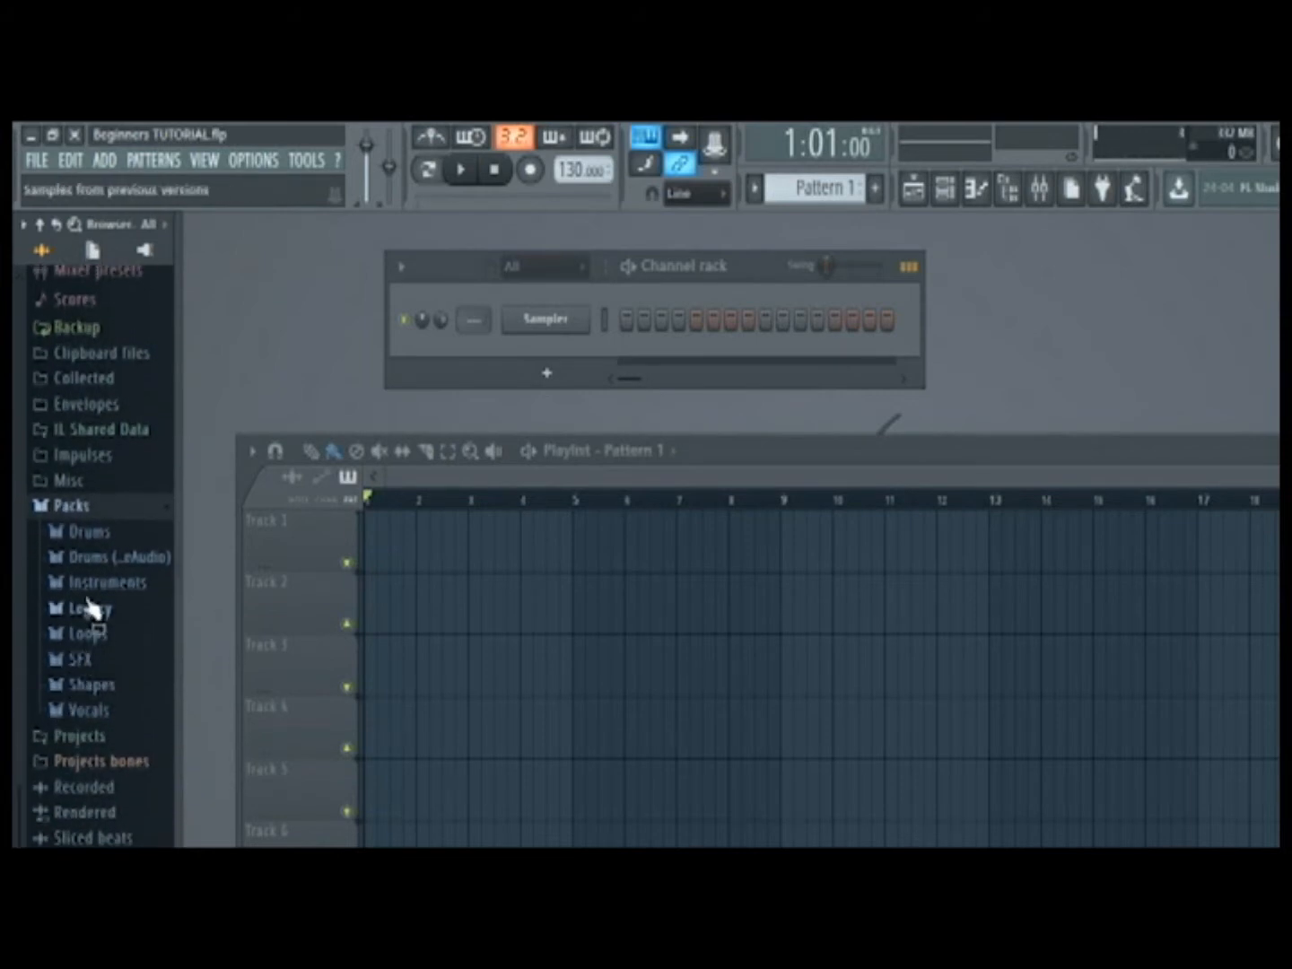
pyautogui.click(133, 562)
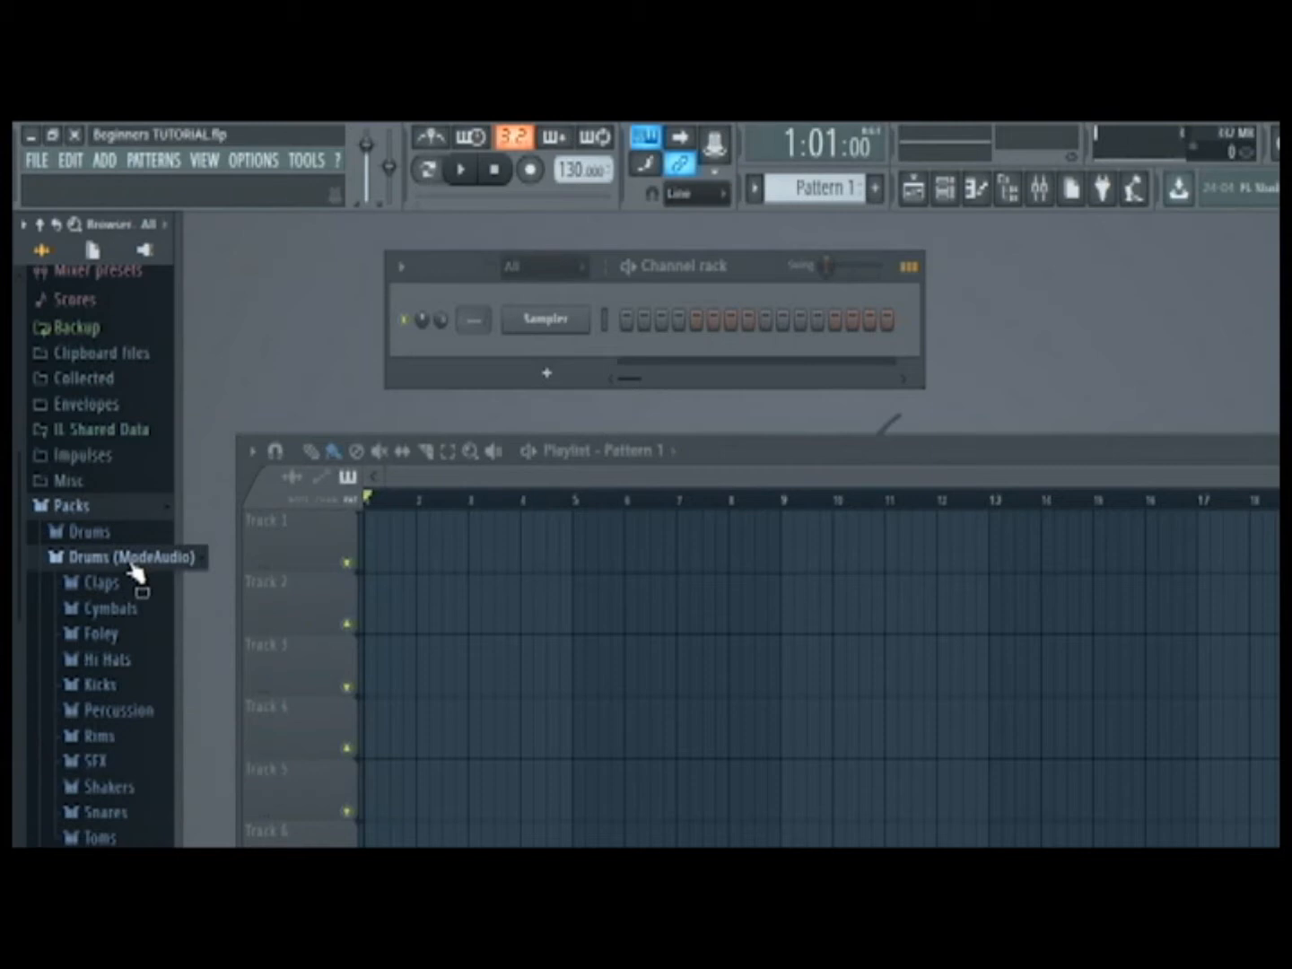
pyautogui.click(116, 684)
# Audition the attack kick samples and load Attack Kick 03 into the Sampler channel.
pyautogui.click(86, 476)
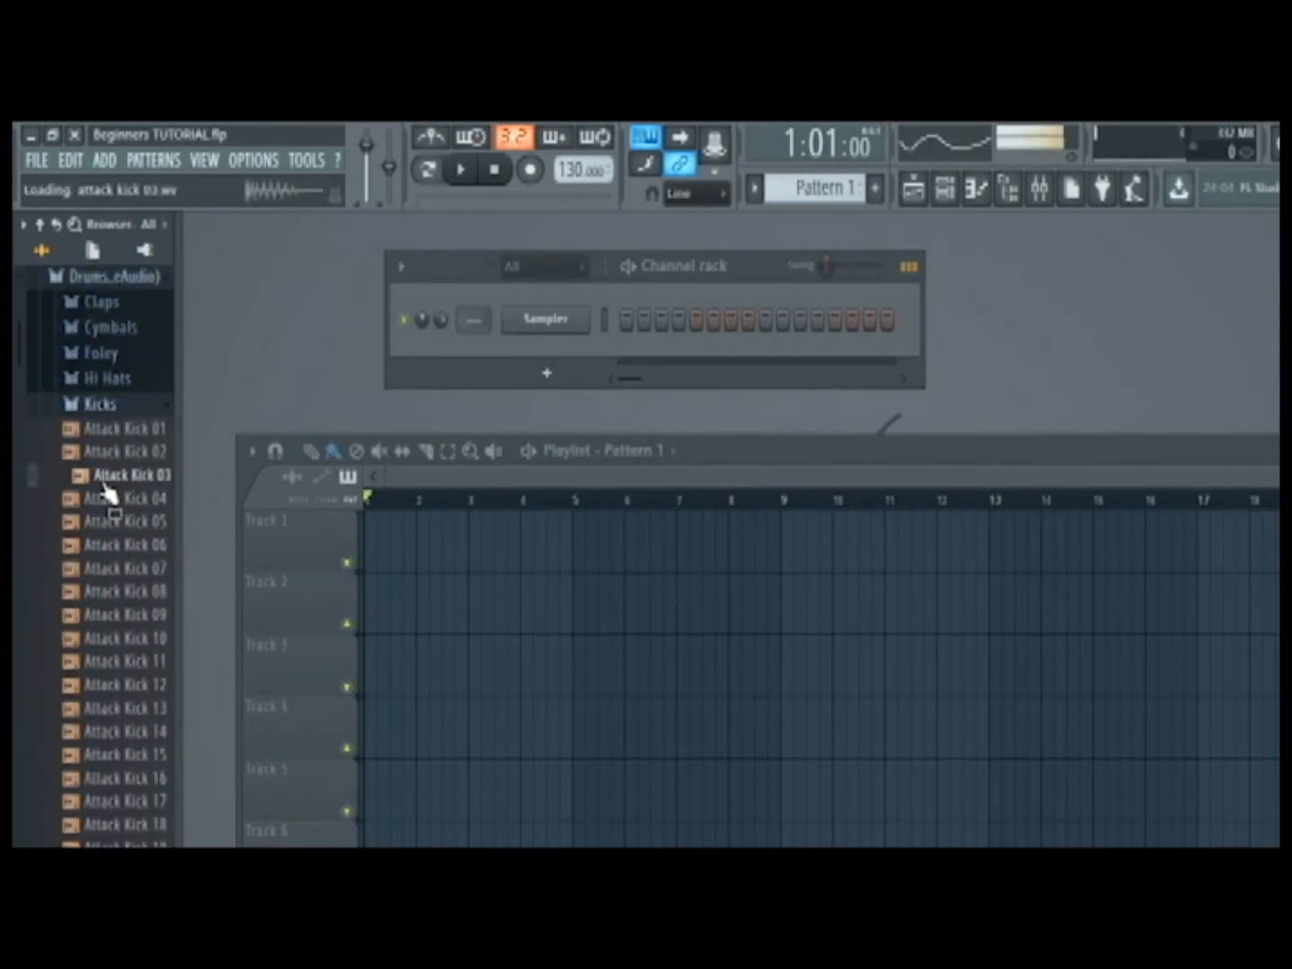
pyautogui.click(110, 459)
pyautogui.click(117, 477)
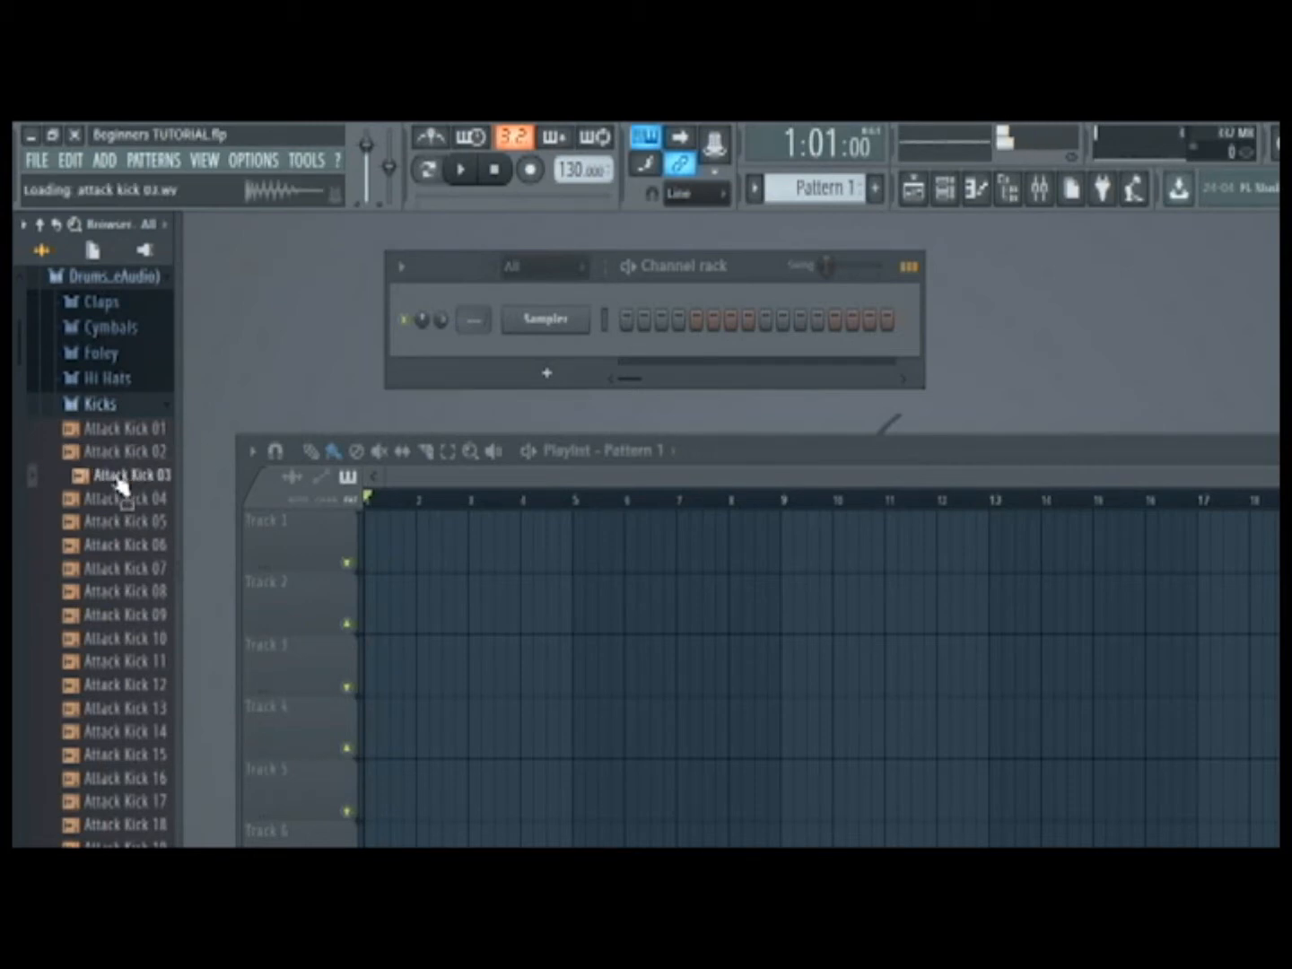
pyautogui.moveTo(117, 482); pyautogui.dragTo(515, 332)
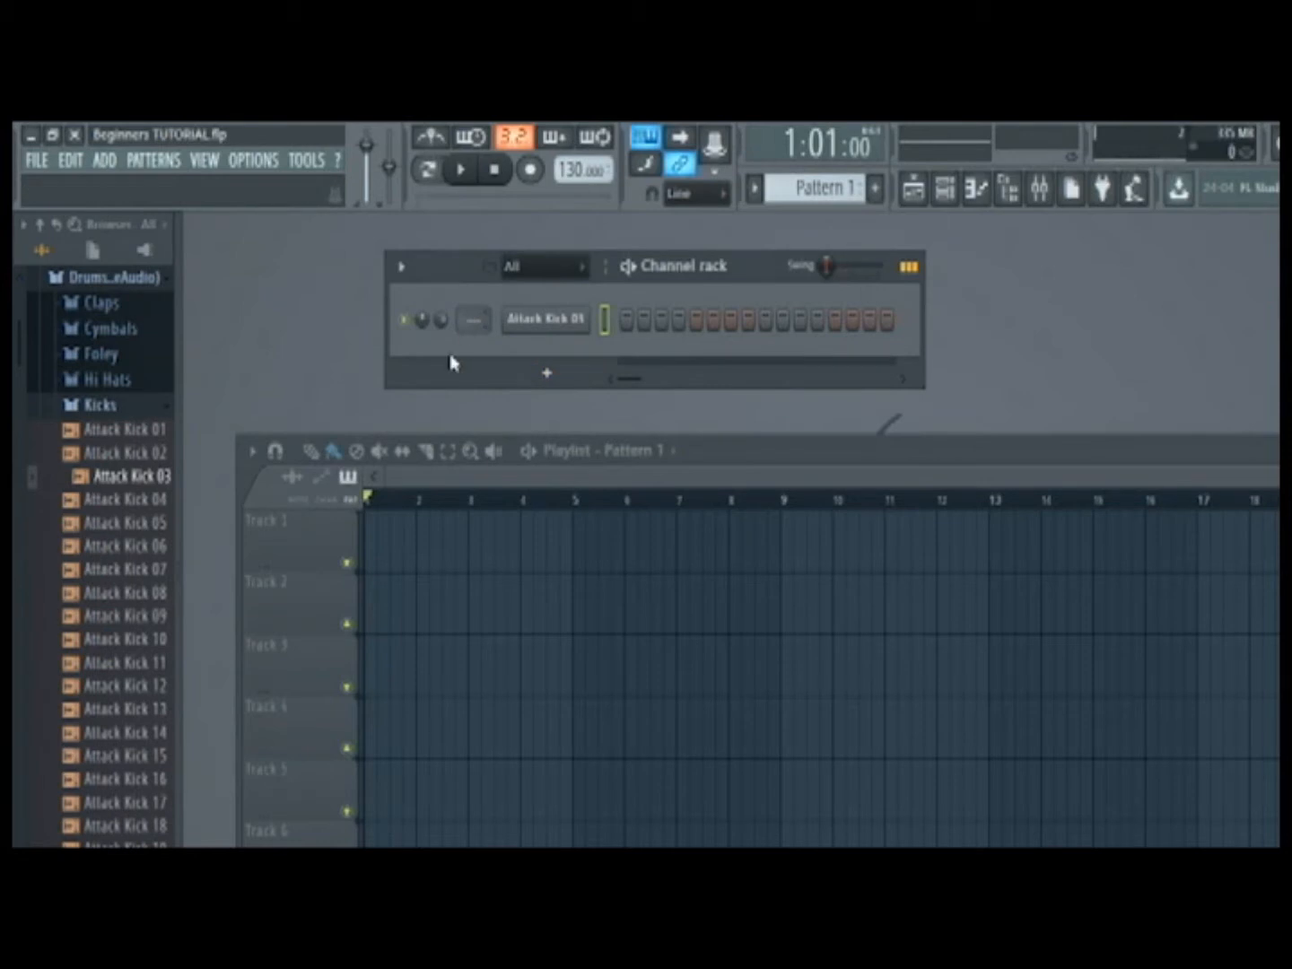
# Enable steps 1, 5, 9 and 13 on the kick channel and play the pattern.
pyautogui.click(626, 324)
pyautogui.click(697, 324)
pyautogui.click(764, 323)
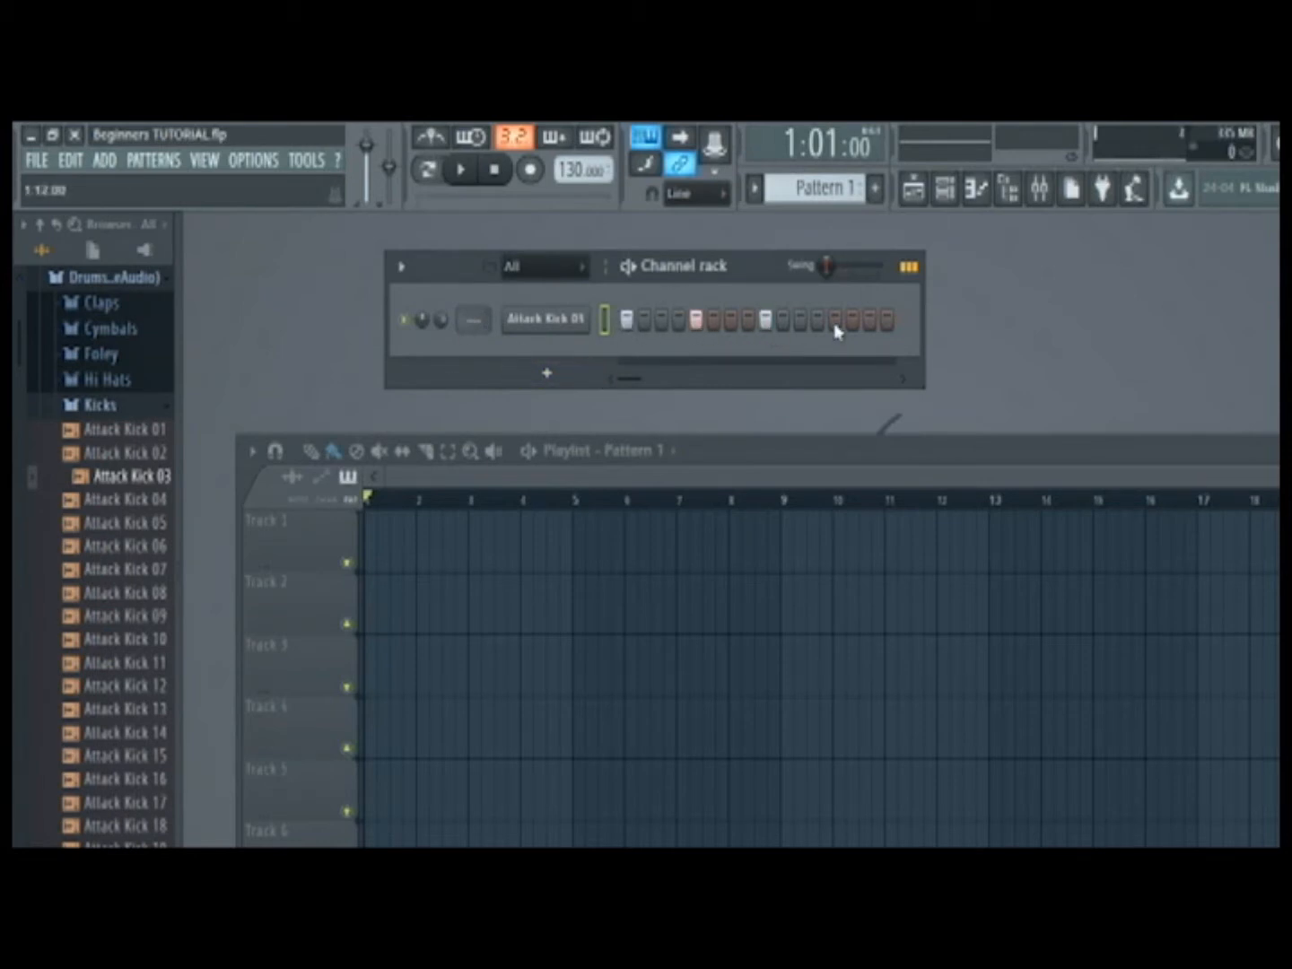
pyautogui.click(835, 323)
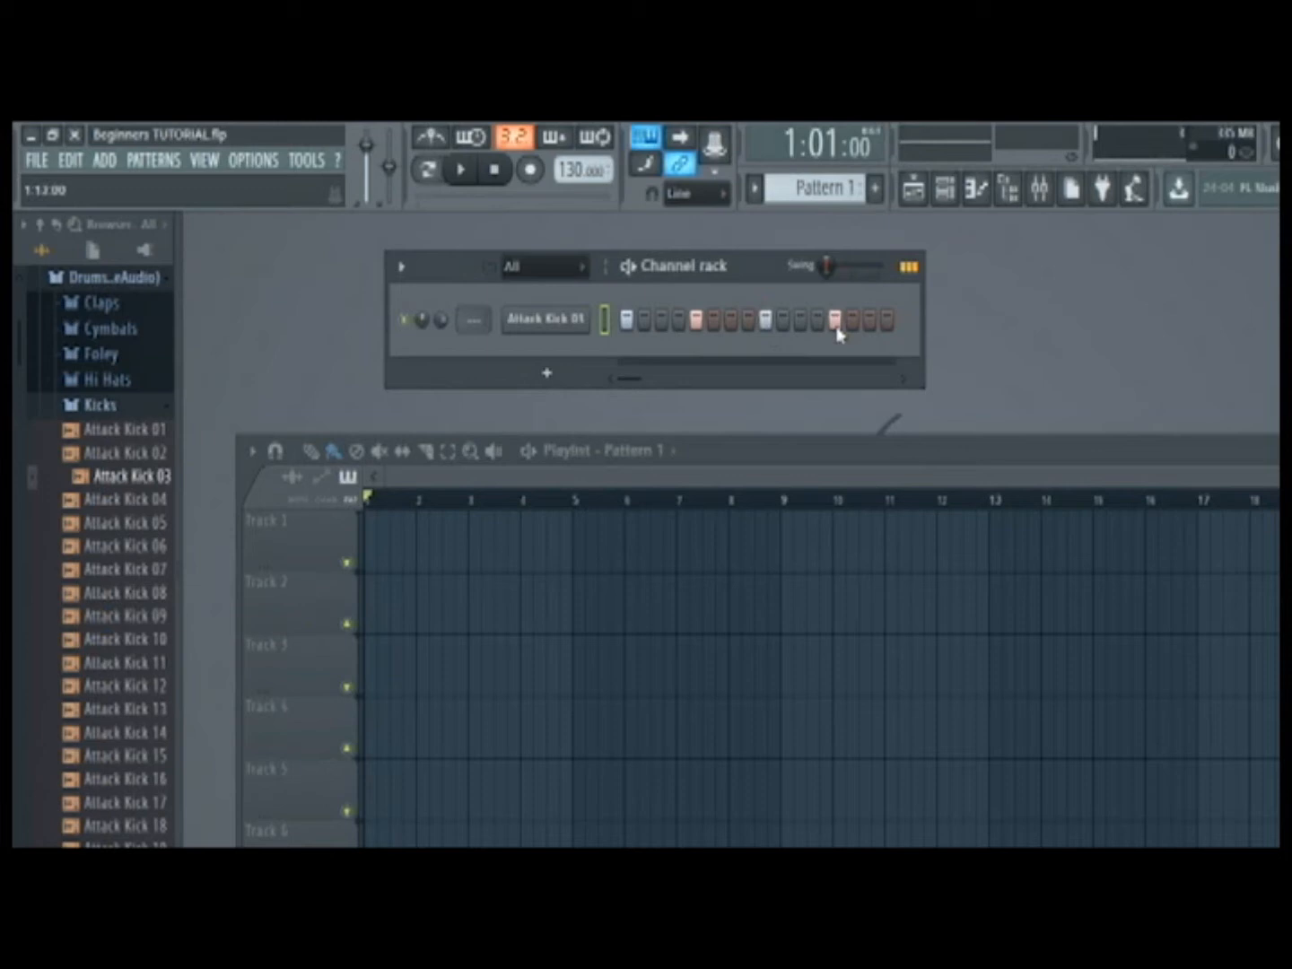
pyautogui.click(460, 170)
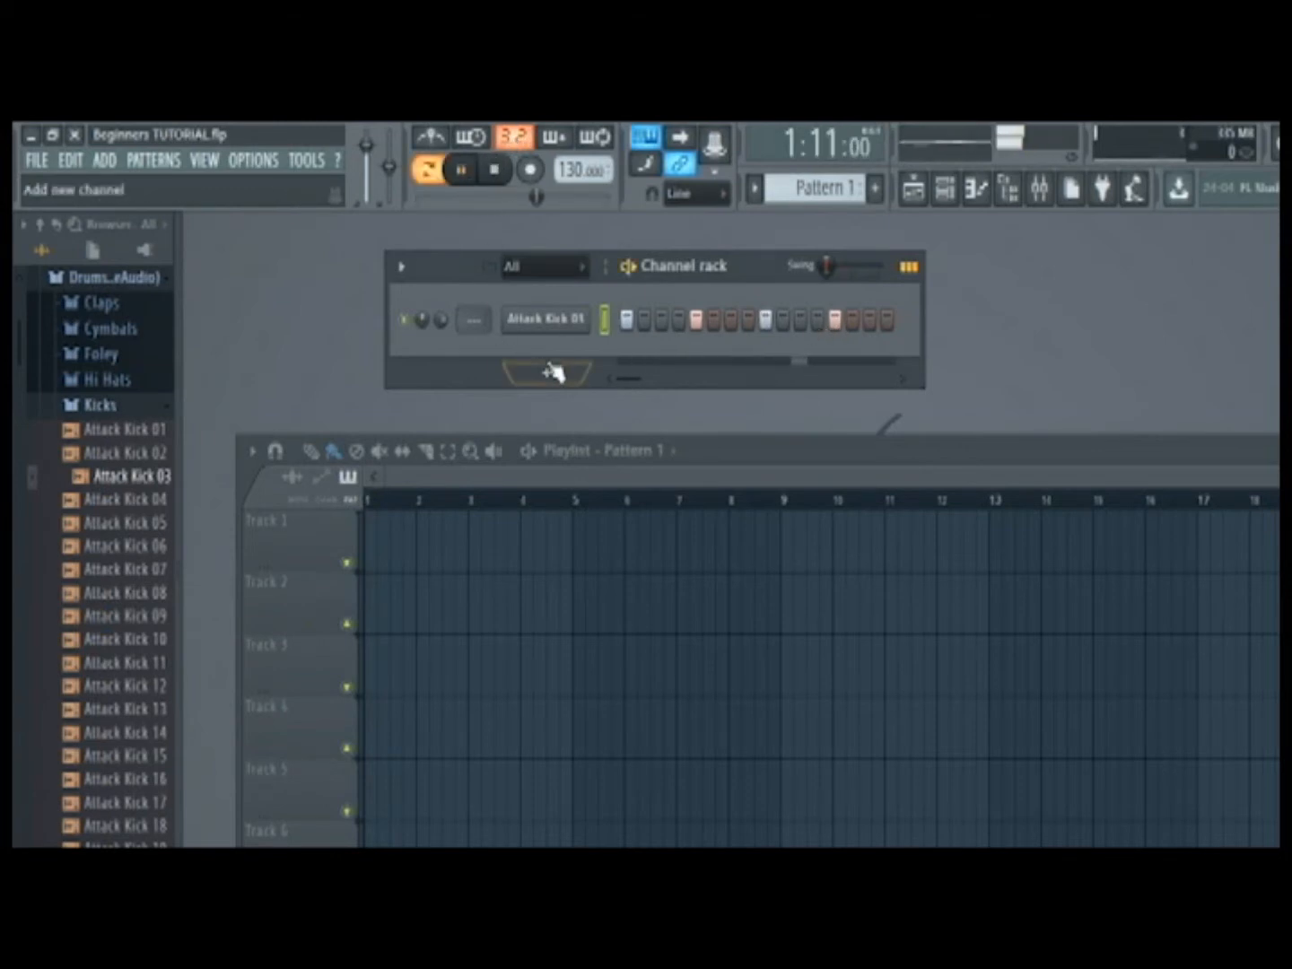
# Audition further kick samples, replace the kick channel's sample with Attack Kick 04 and pause playback.
pyautogui.click(122, 502)
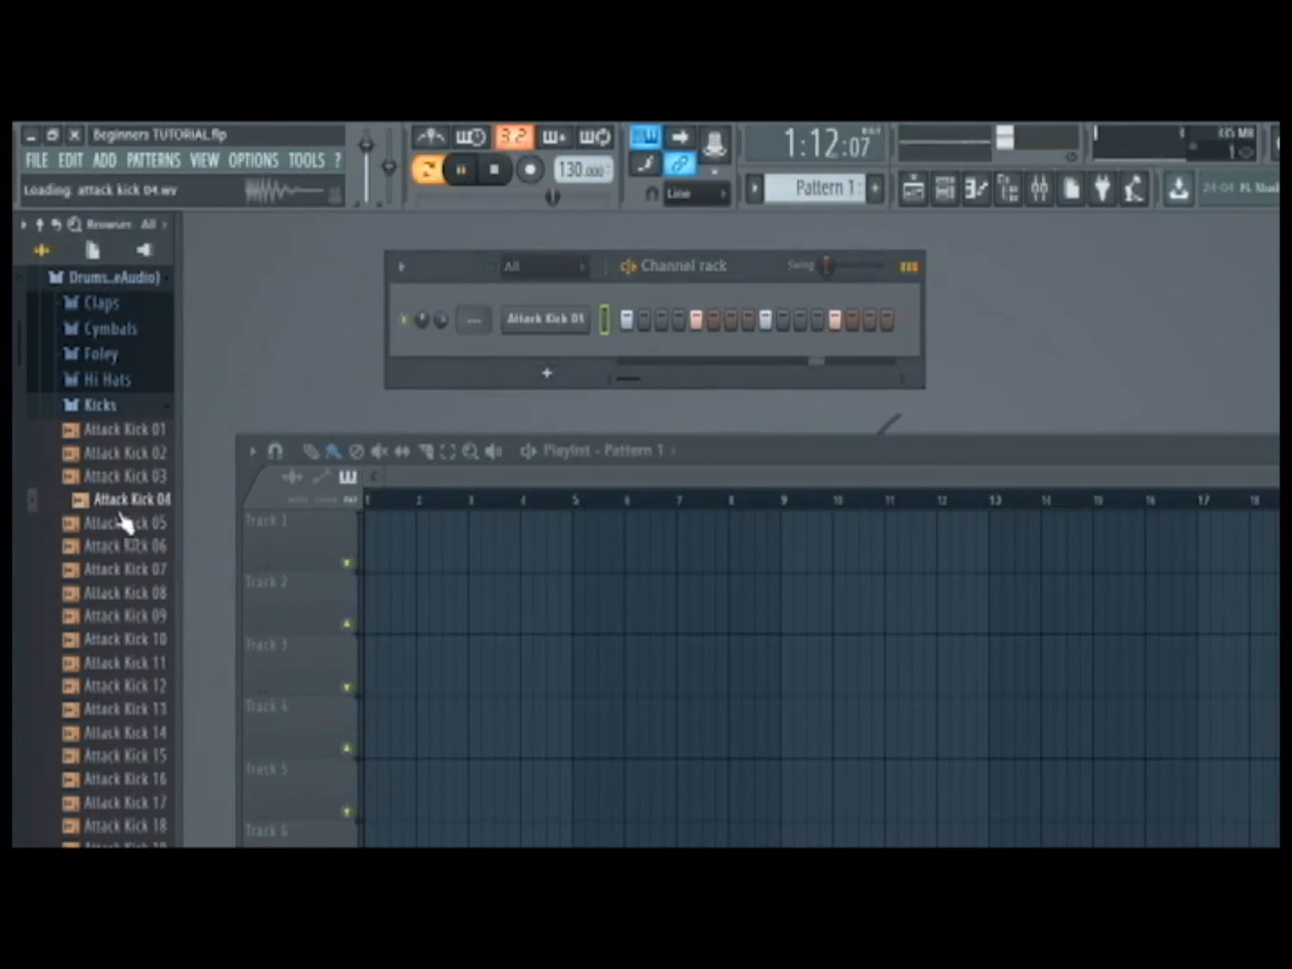
pyautogui.click(125, 521)
pyautogui.moveTo(126, 500); pyautogui.dragTo(508, 348)
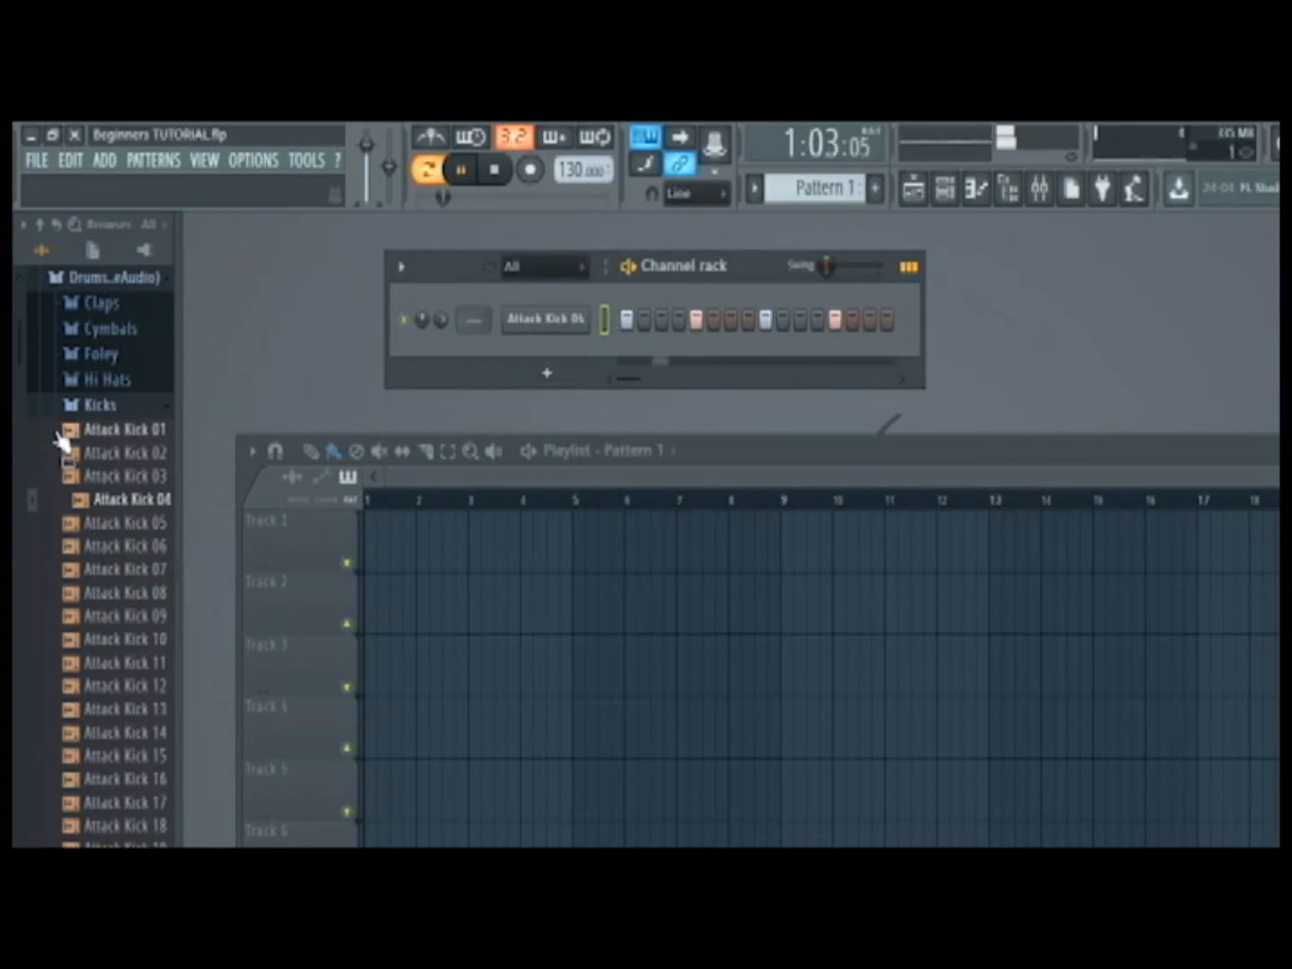
pyautogui.click(462, 169)
# Add Attack Clap 03 from the Claps folder as a new channel with hits on steps 3, 7, 11 and 15, and audition the pattern.
pyautogui.click(169, 411)
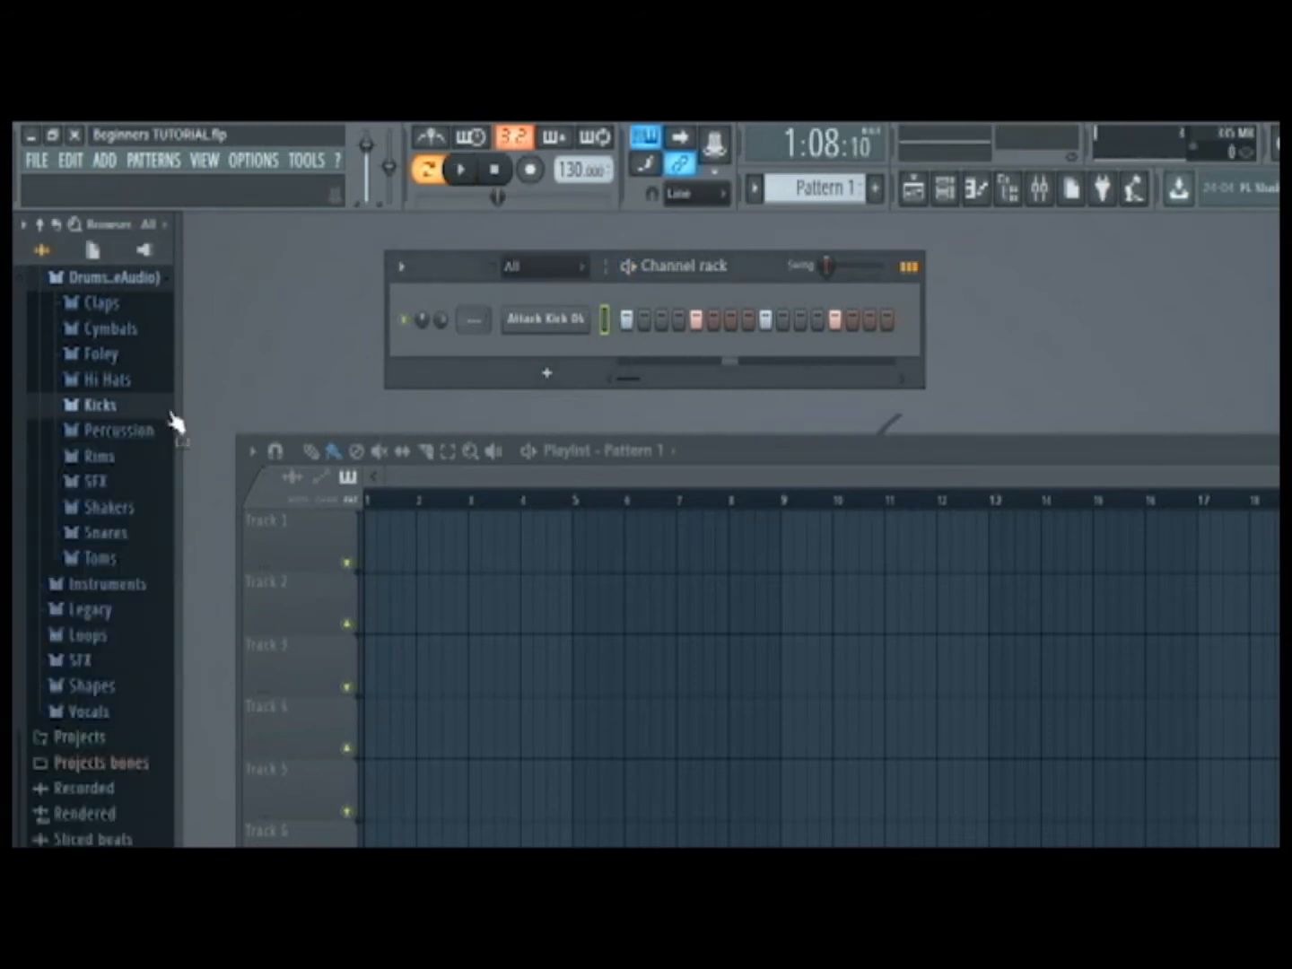
pyautogui.click(149, 305)
pyautogui.click(150, 356)
pyautogui.click(149, 382)
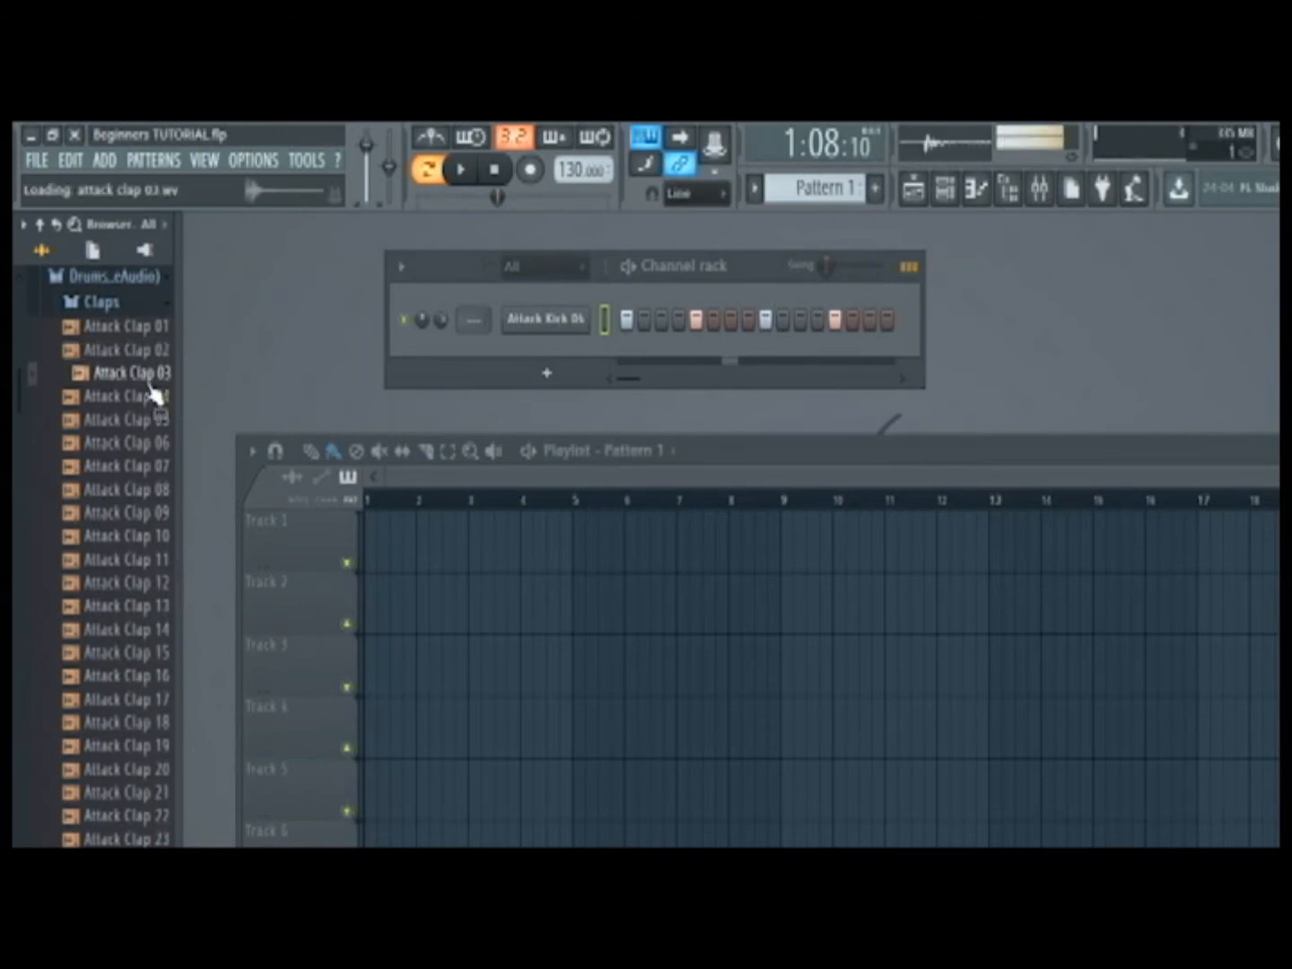
pyautogui.moveTo(150, 384); pyautogui.dragTo(520, 352)
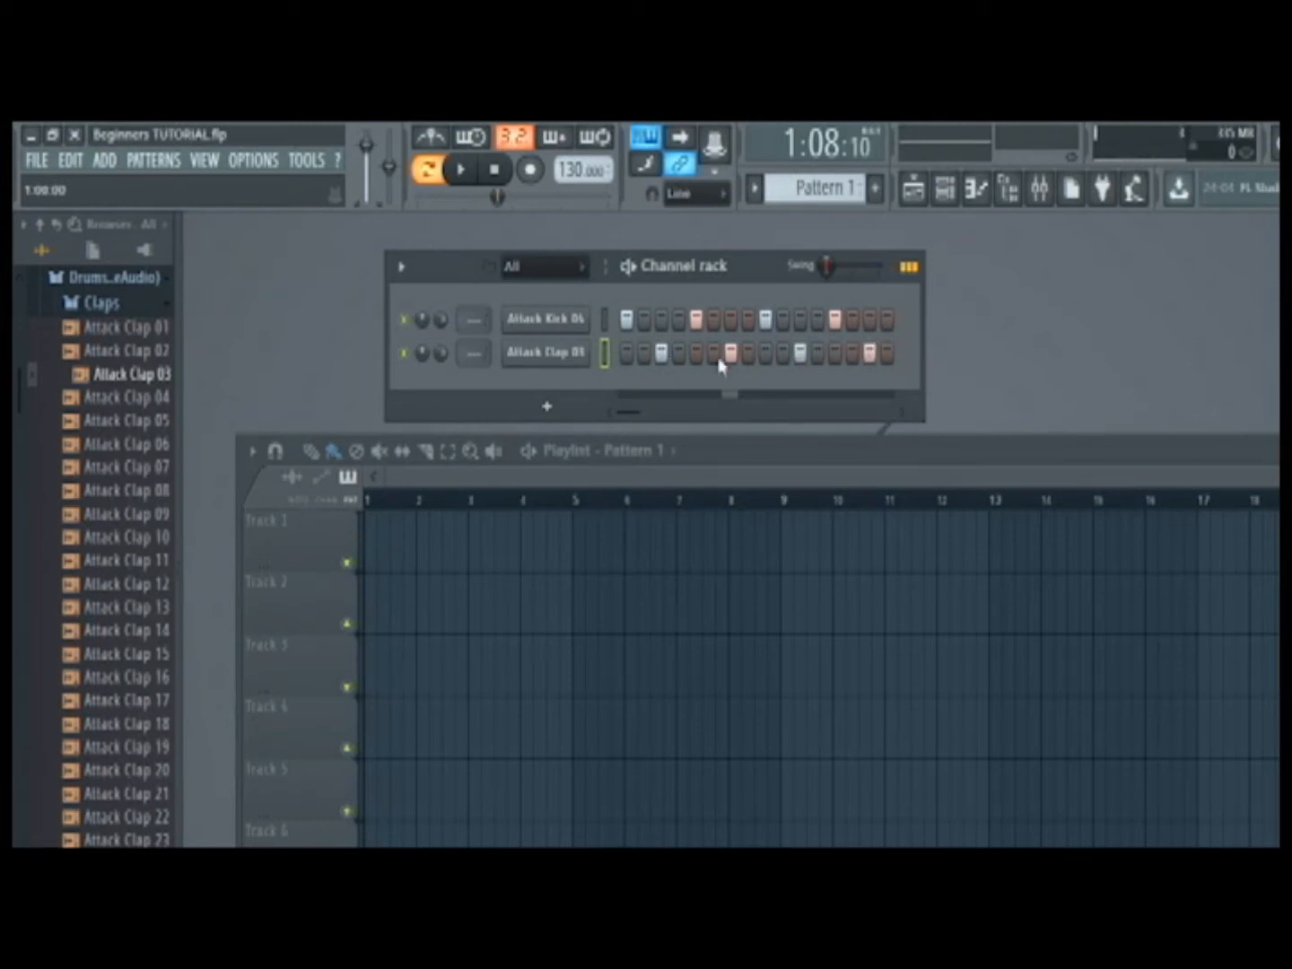
pyautogui.click(458, 170)
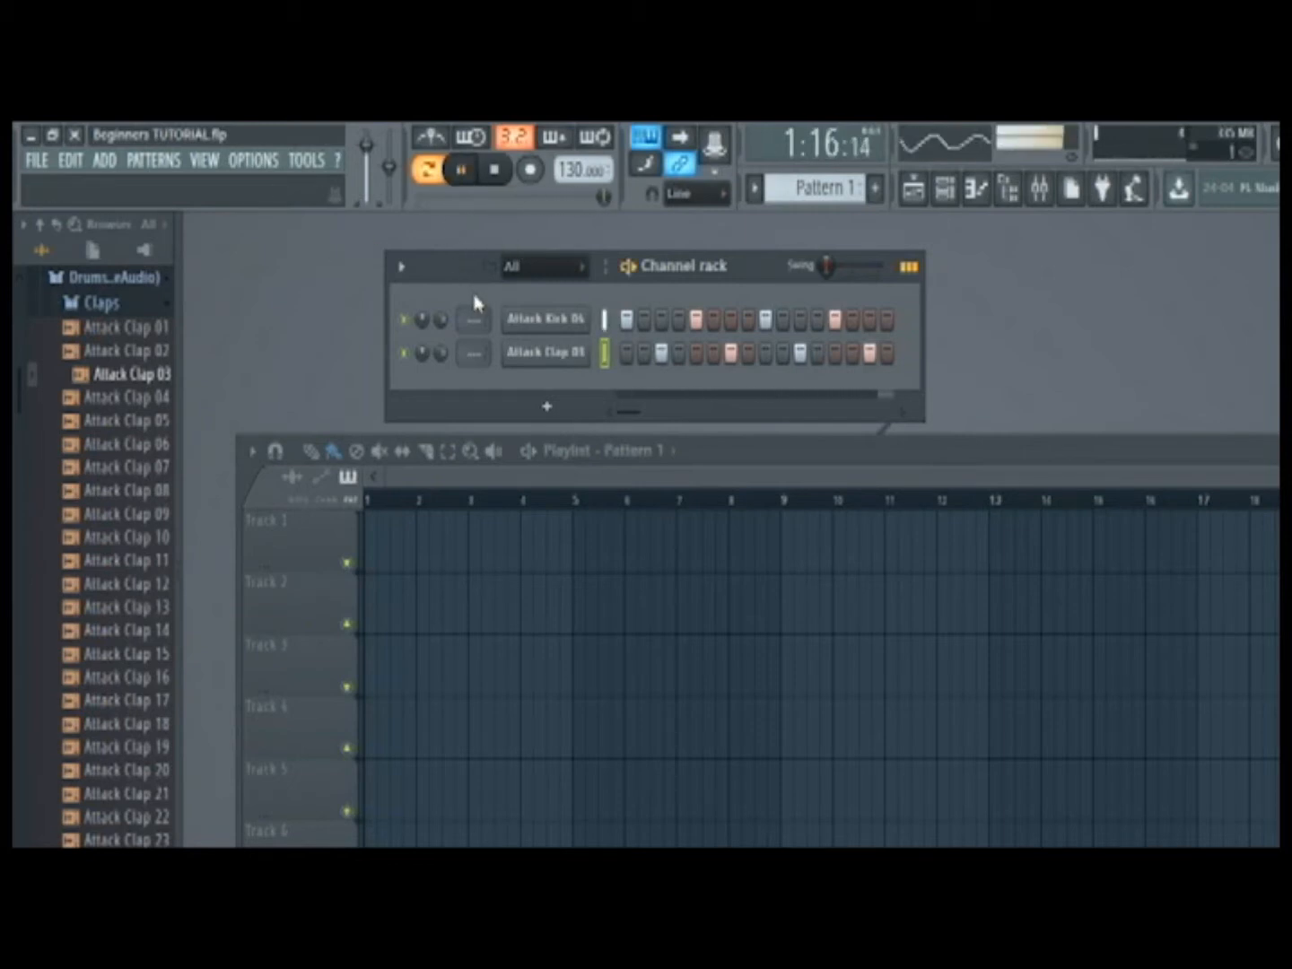
pyautogui.click(460, 170)
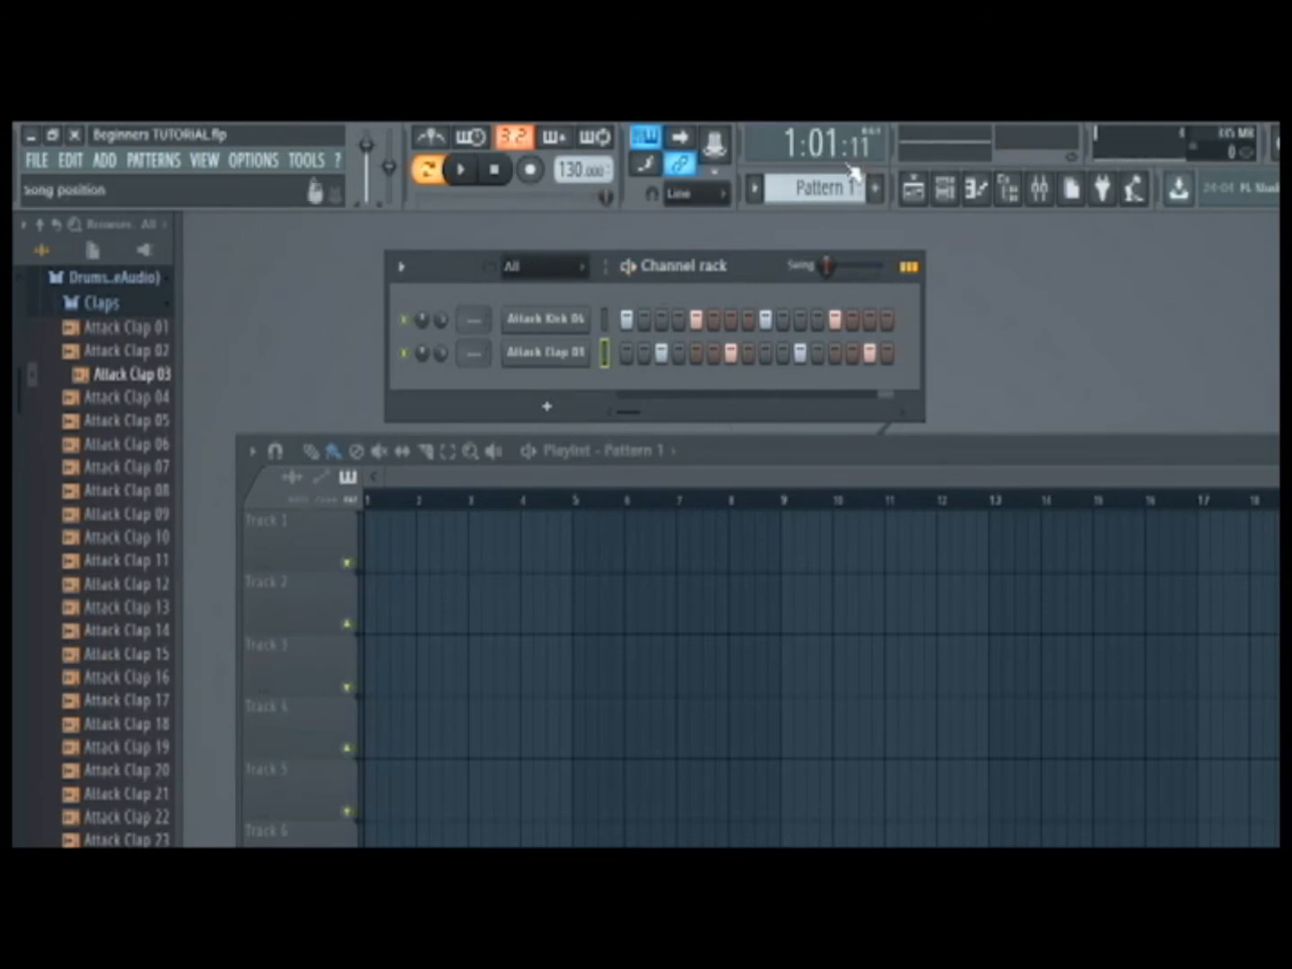
# Rename the Attack Kick 04 channel to Kick, with a green color and the smiling-face icon.
pyautogui.rightClick(528, 333)
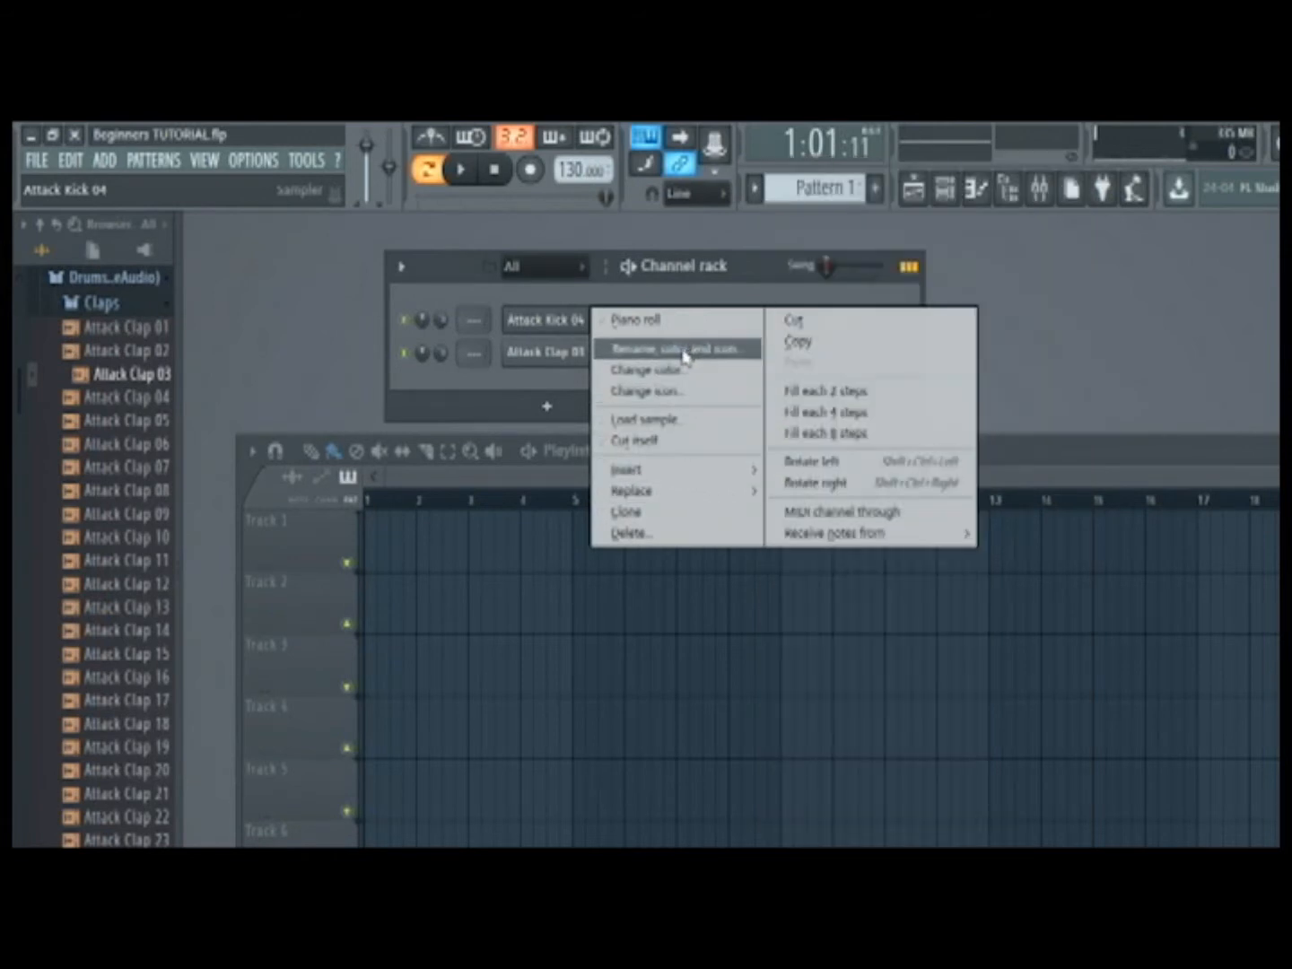
pyautogui.click(684, 351)
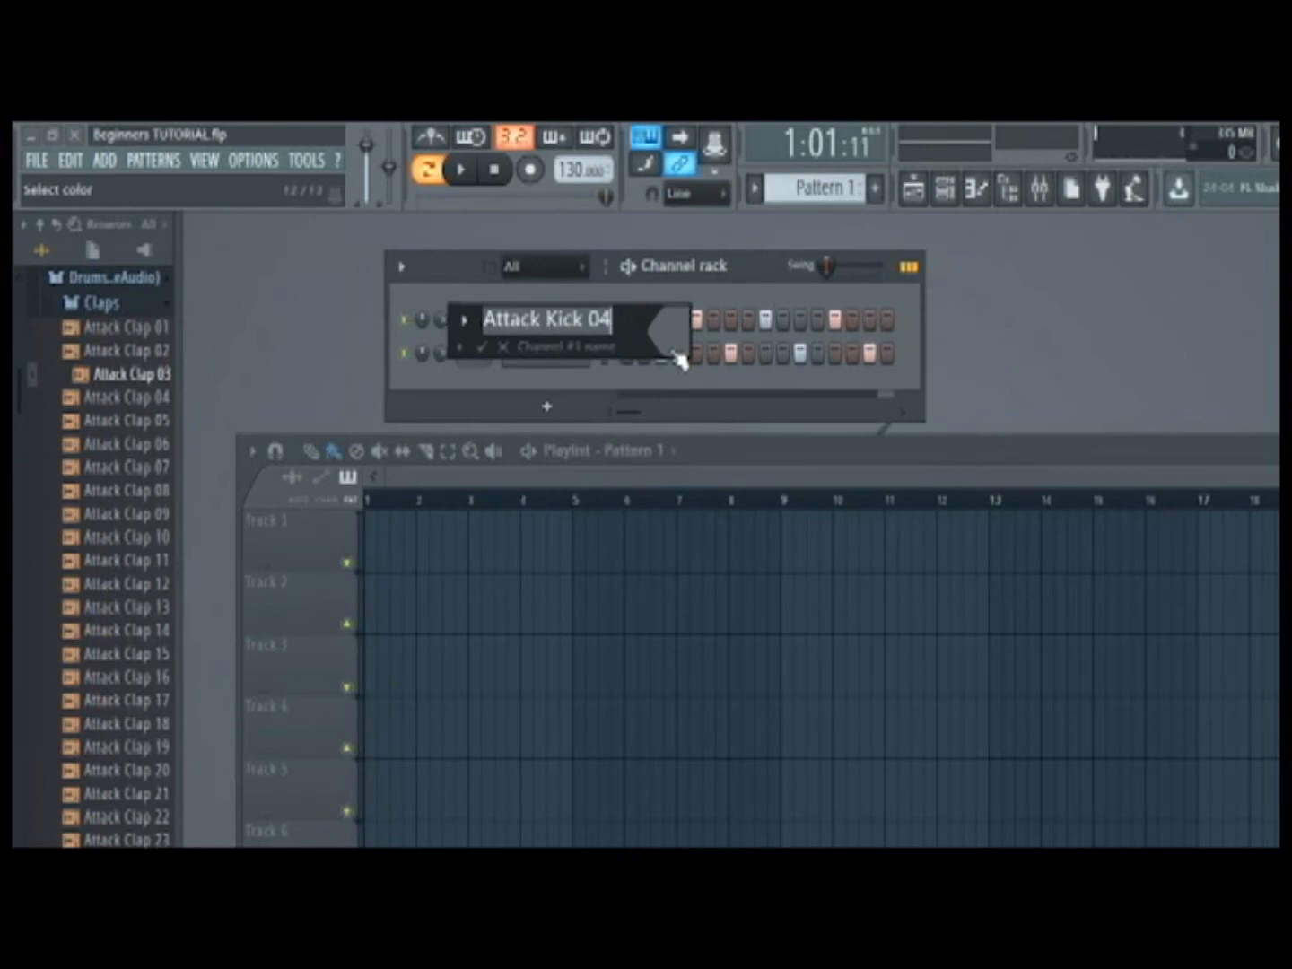
pyautogui.write('Kick')
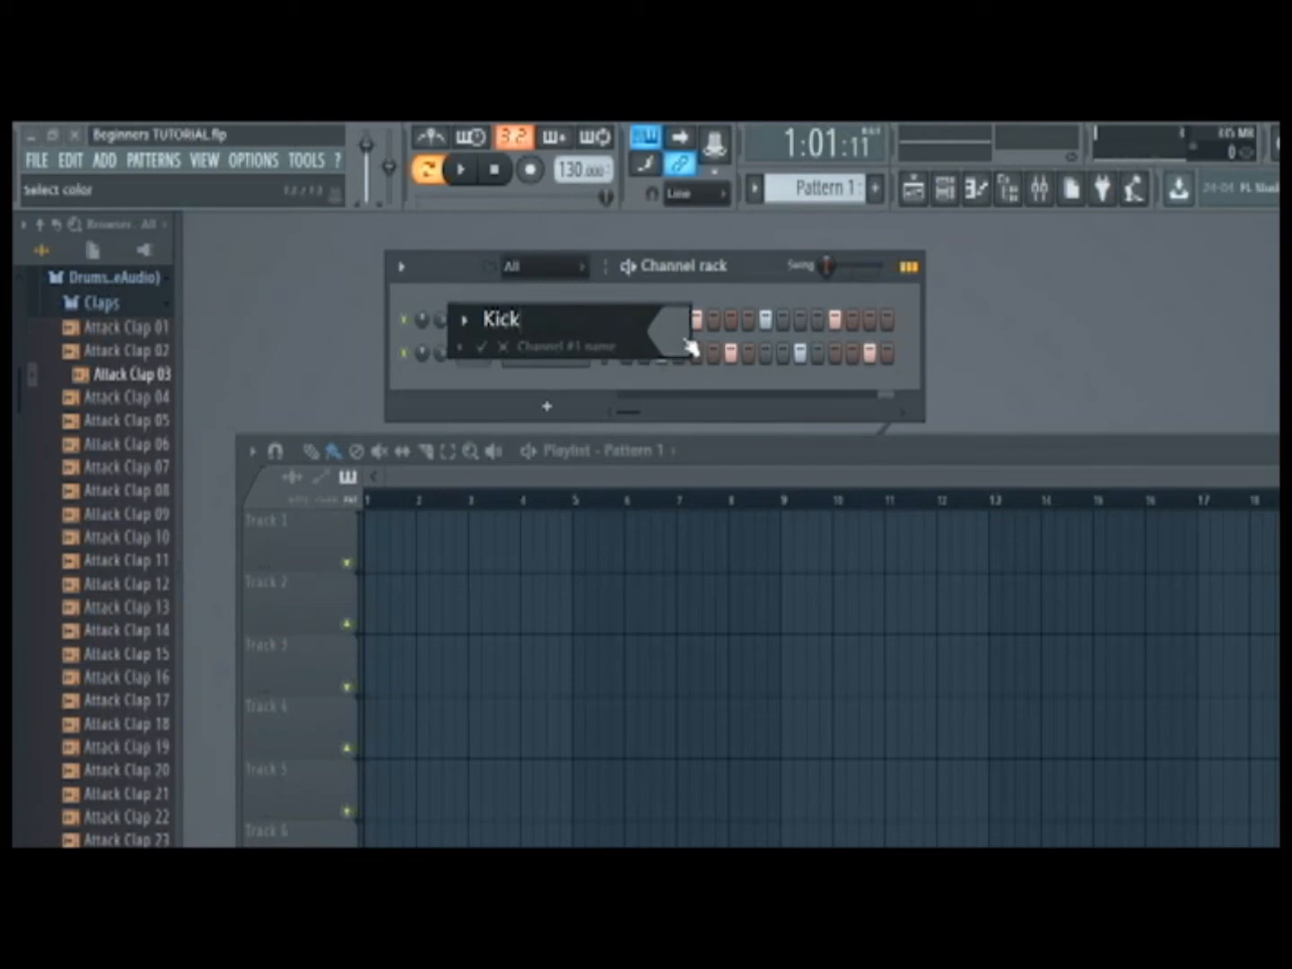
pyautogui.click(673, 336)
pyautogui.click(682, 376)
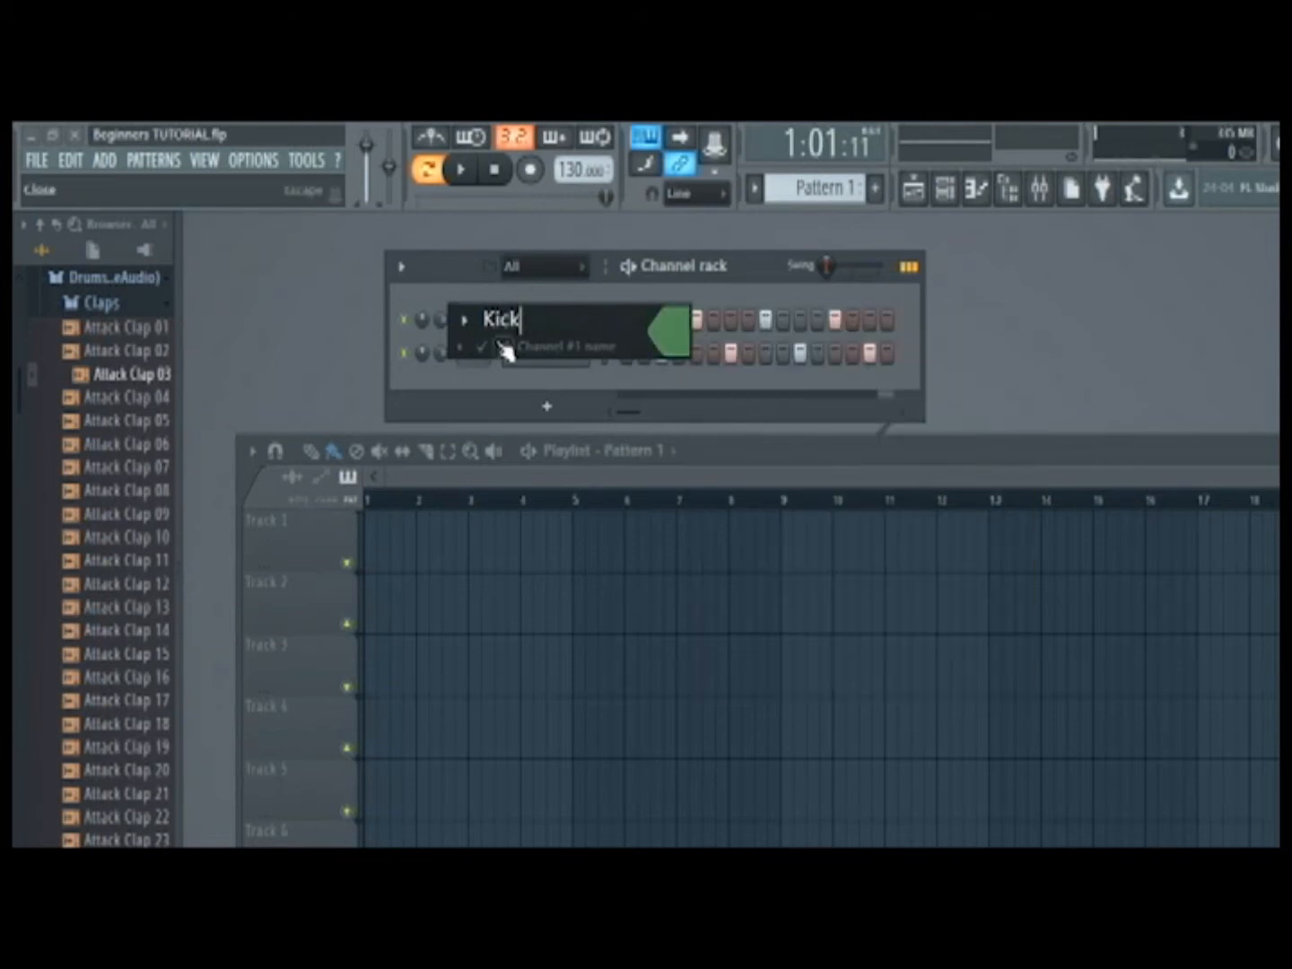
pyautogui.click(463, 319)
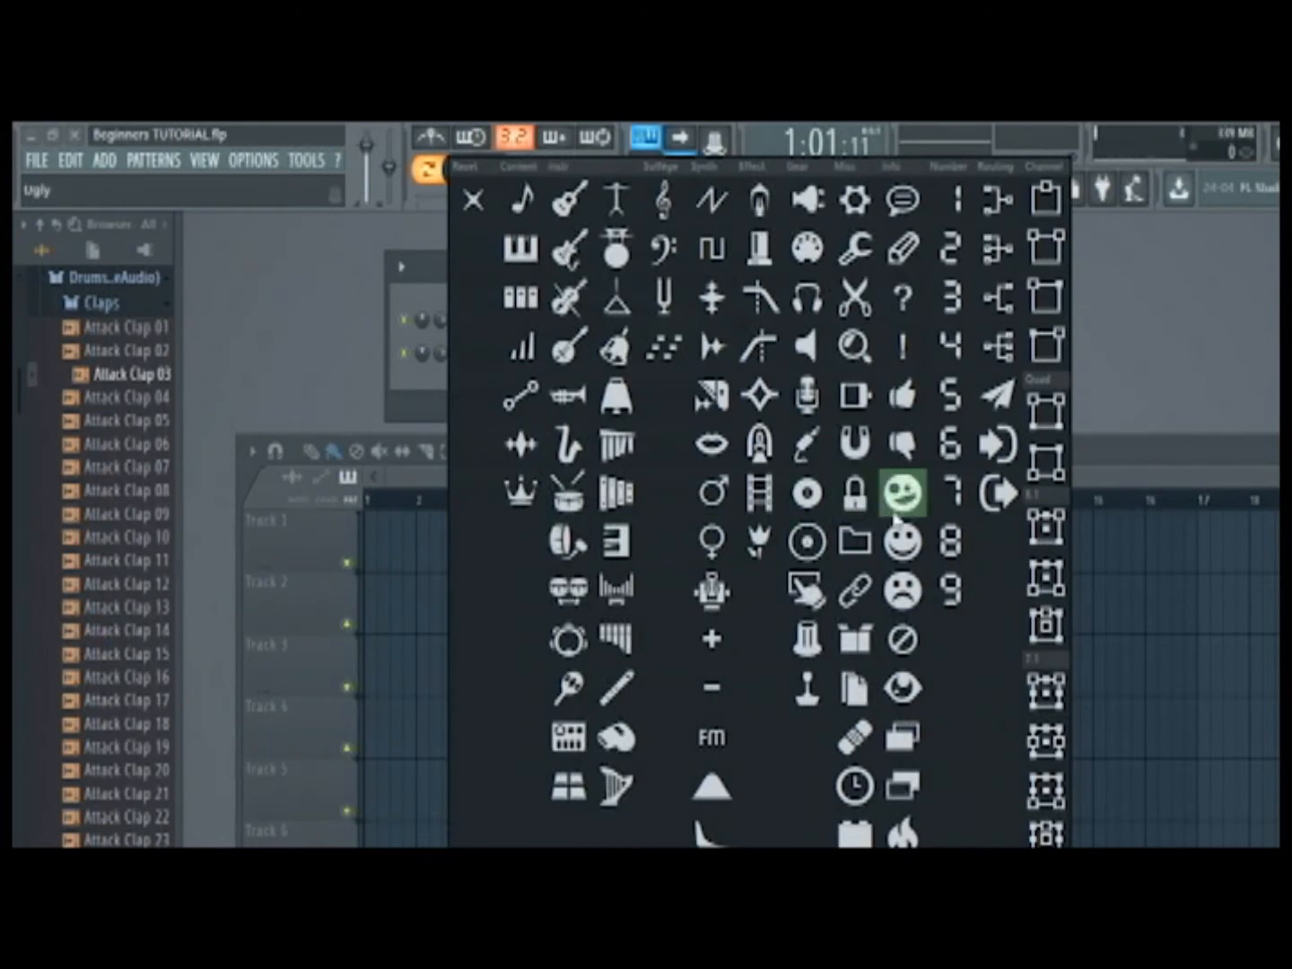
pyautogui.click(903, 541)
pyautogui.click(478, 356)
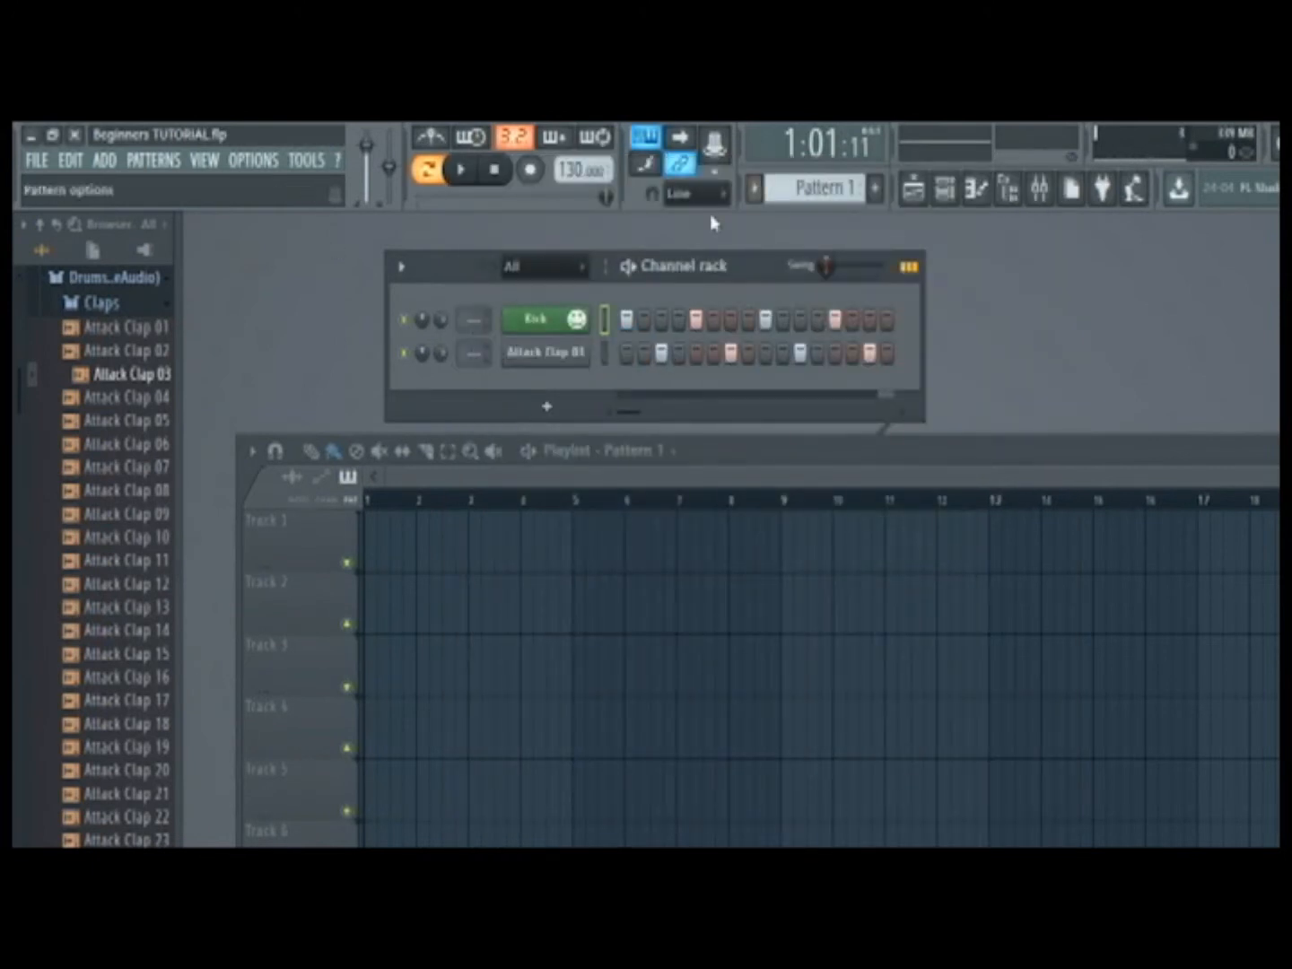
# Rename the Attack Clap 03 channel to Clap with a teal color and the wry-face icon, and audition the pattern.
pyautogui.rightClick(563, 355)
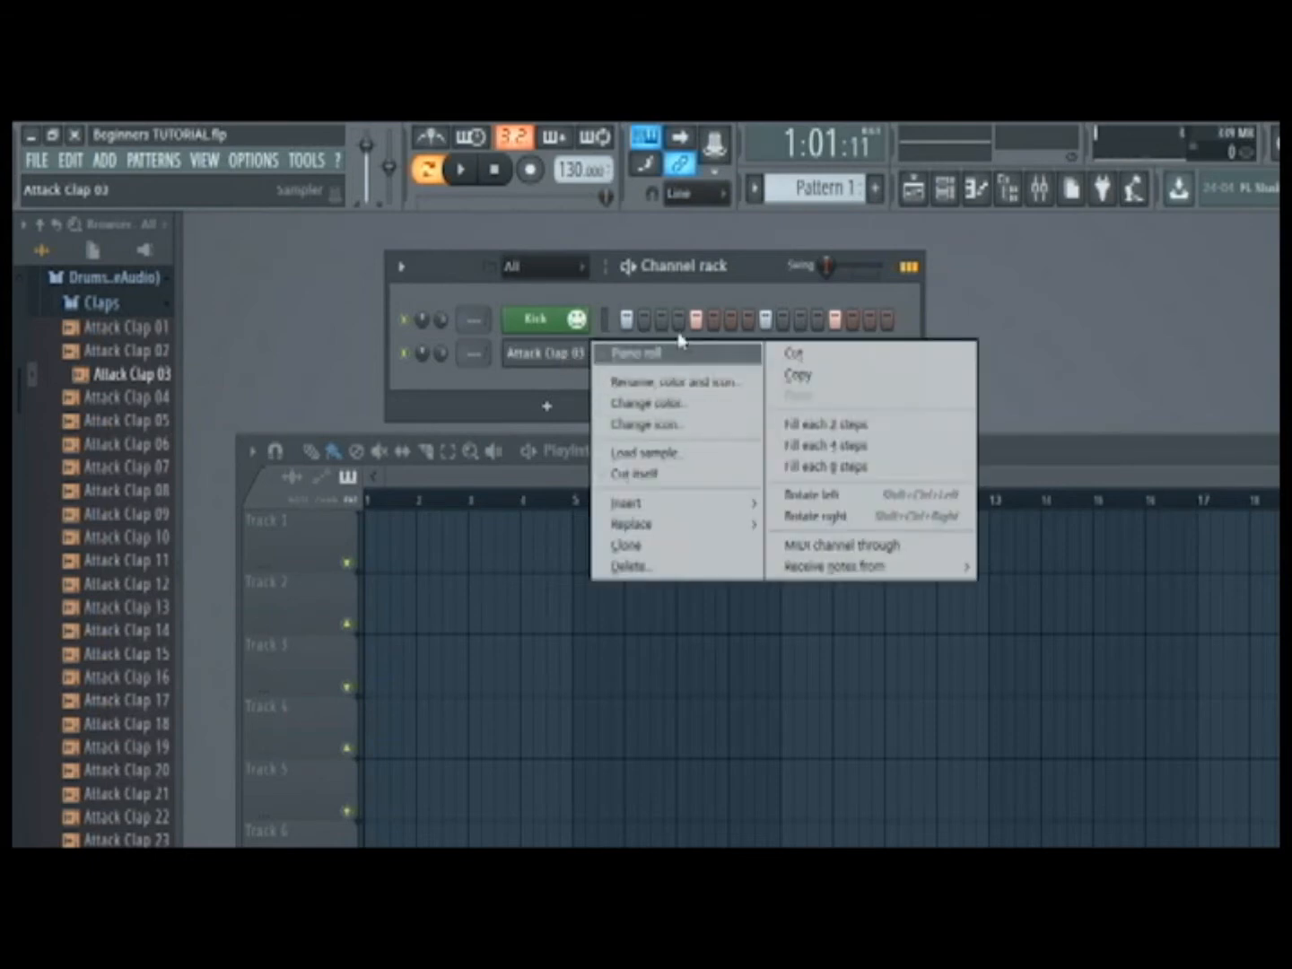
pyautogui.click(665, 402)
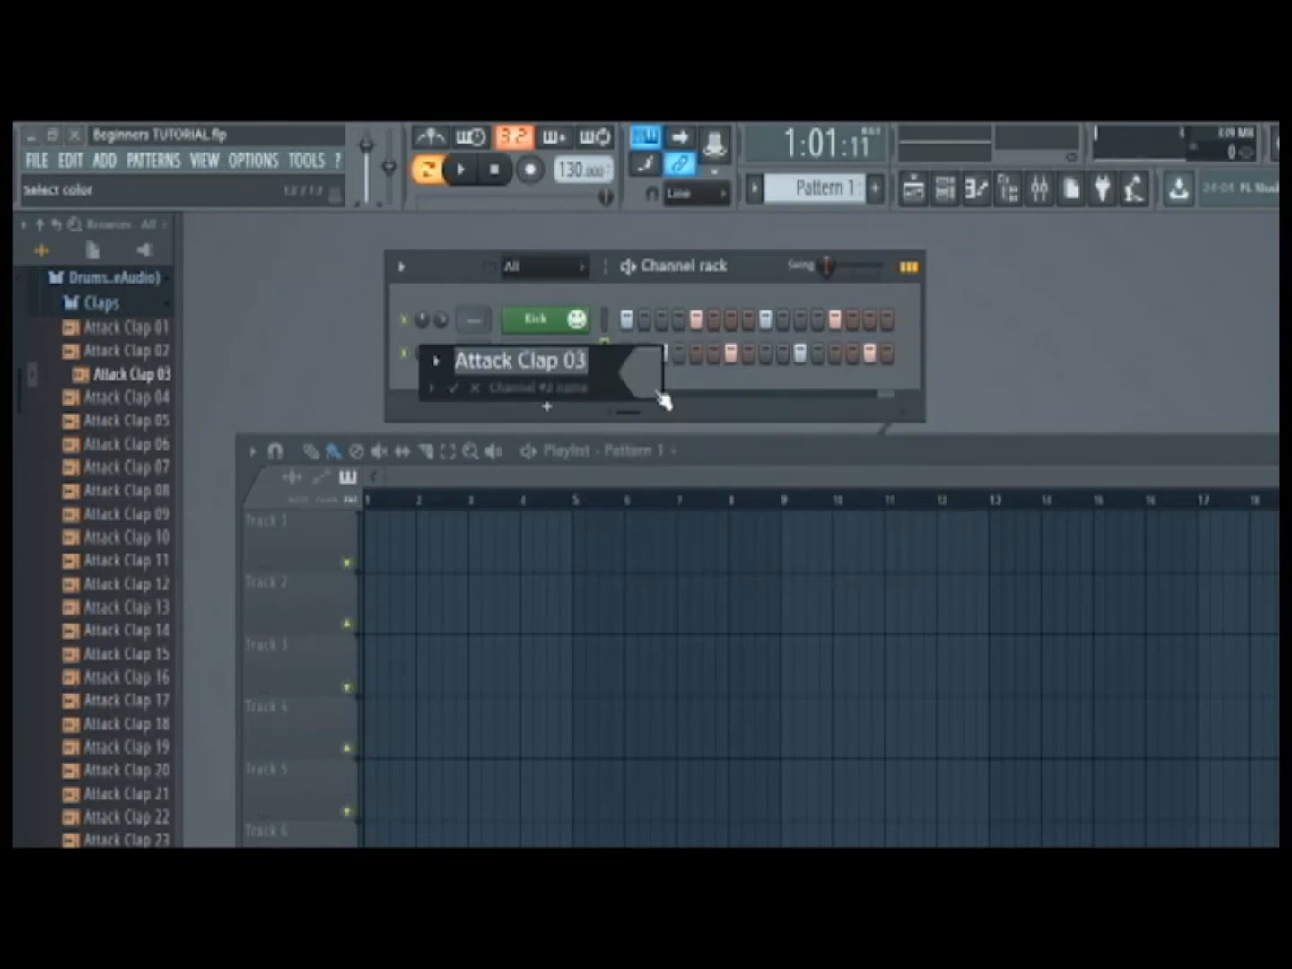
pyautogui.write('Clap')
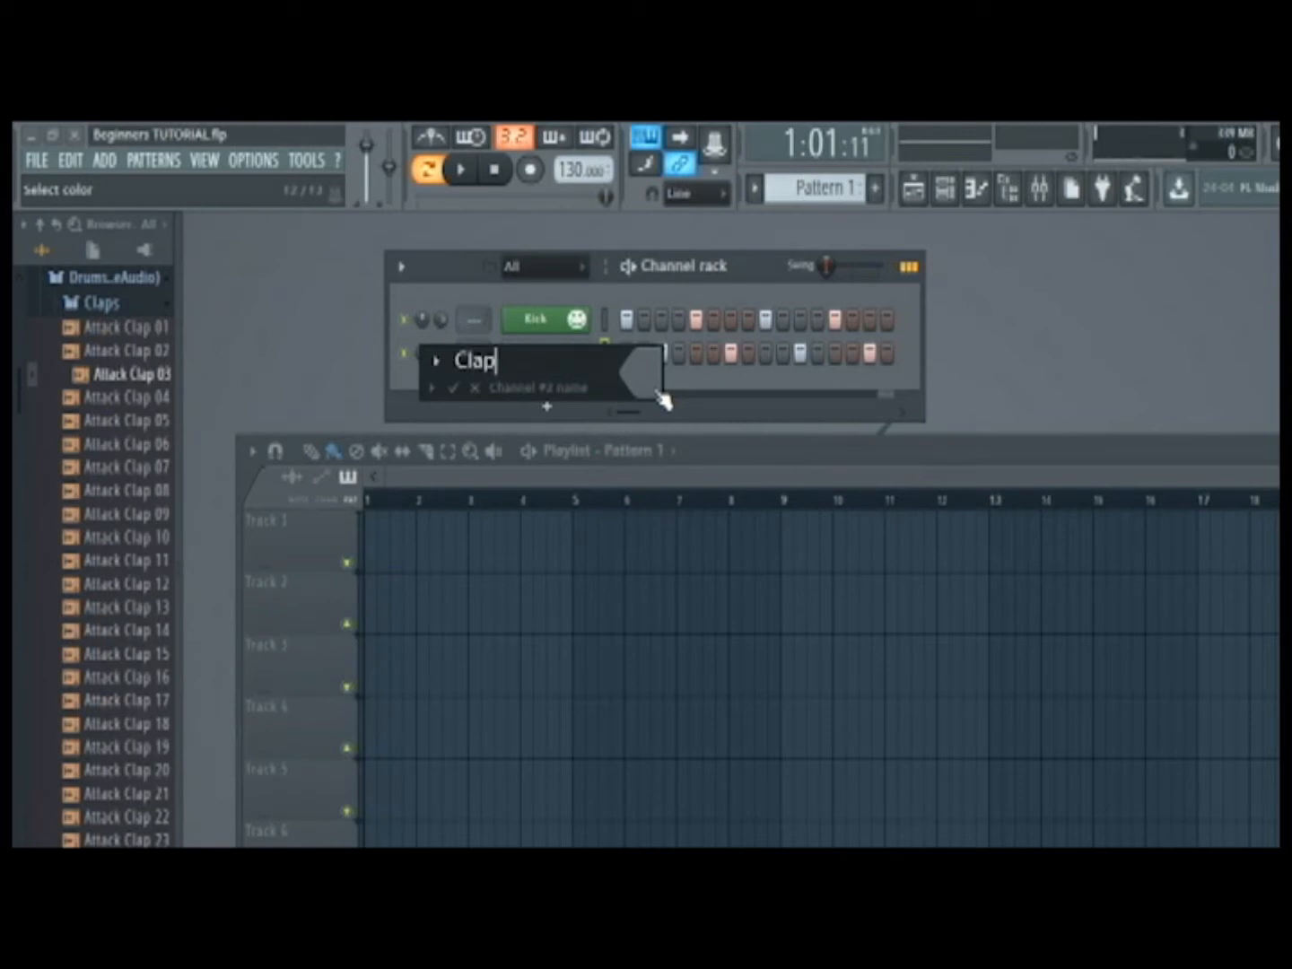
pyautogui.click(635, 375)
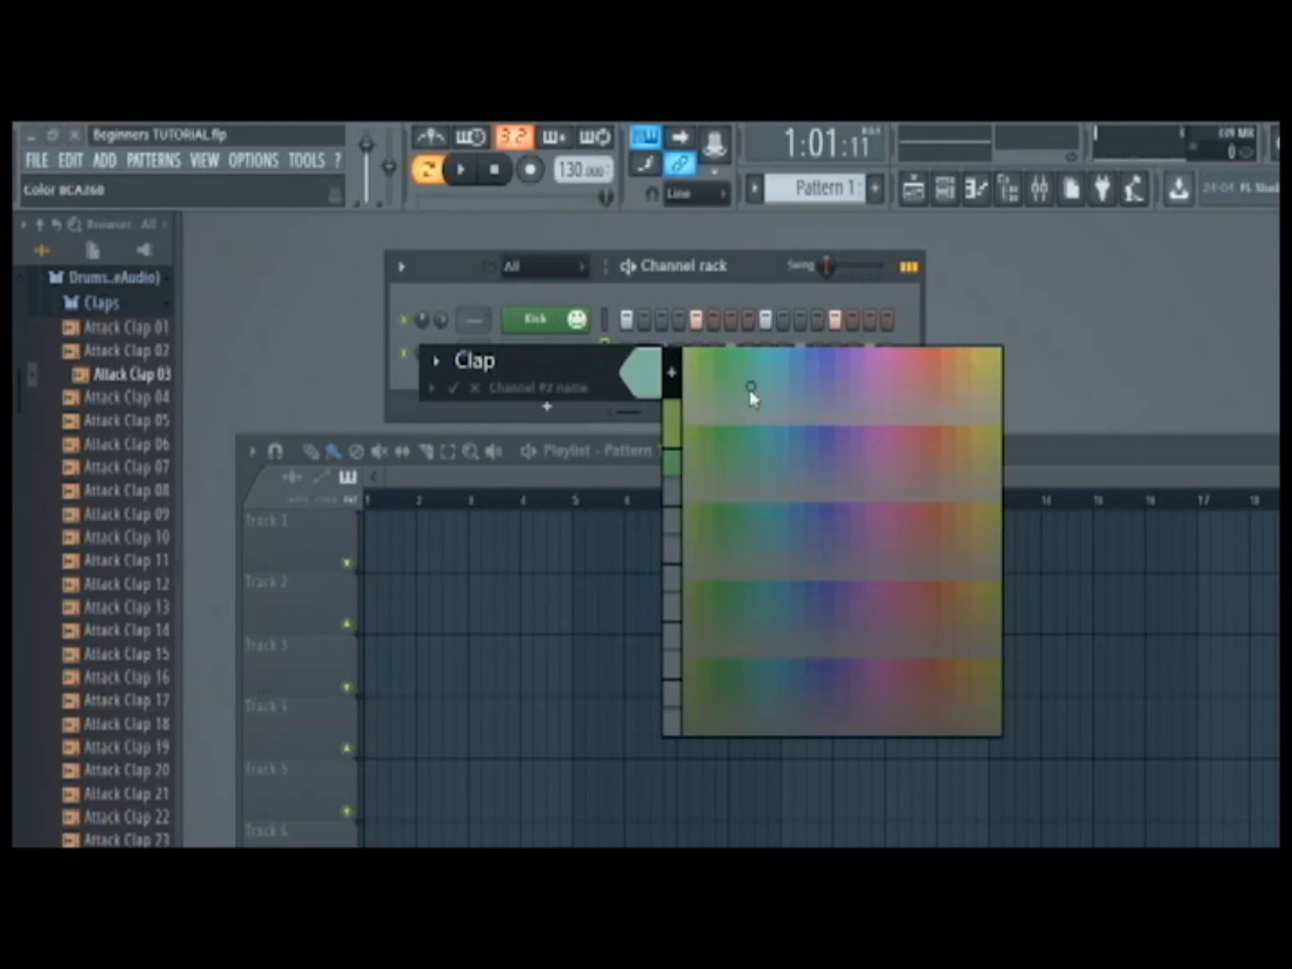
pyautogui.click(748, 389)
pyautogui.click(438, 361)
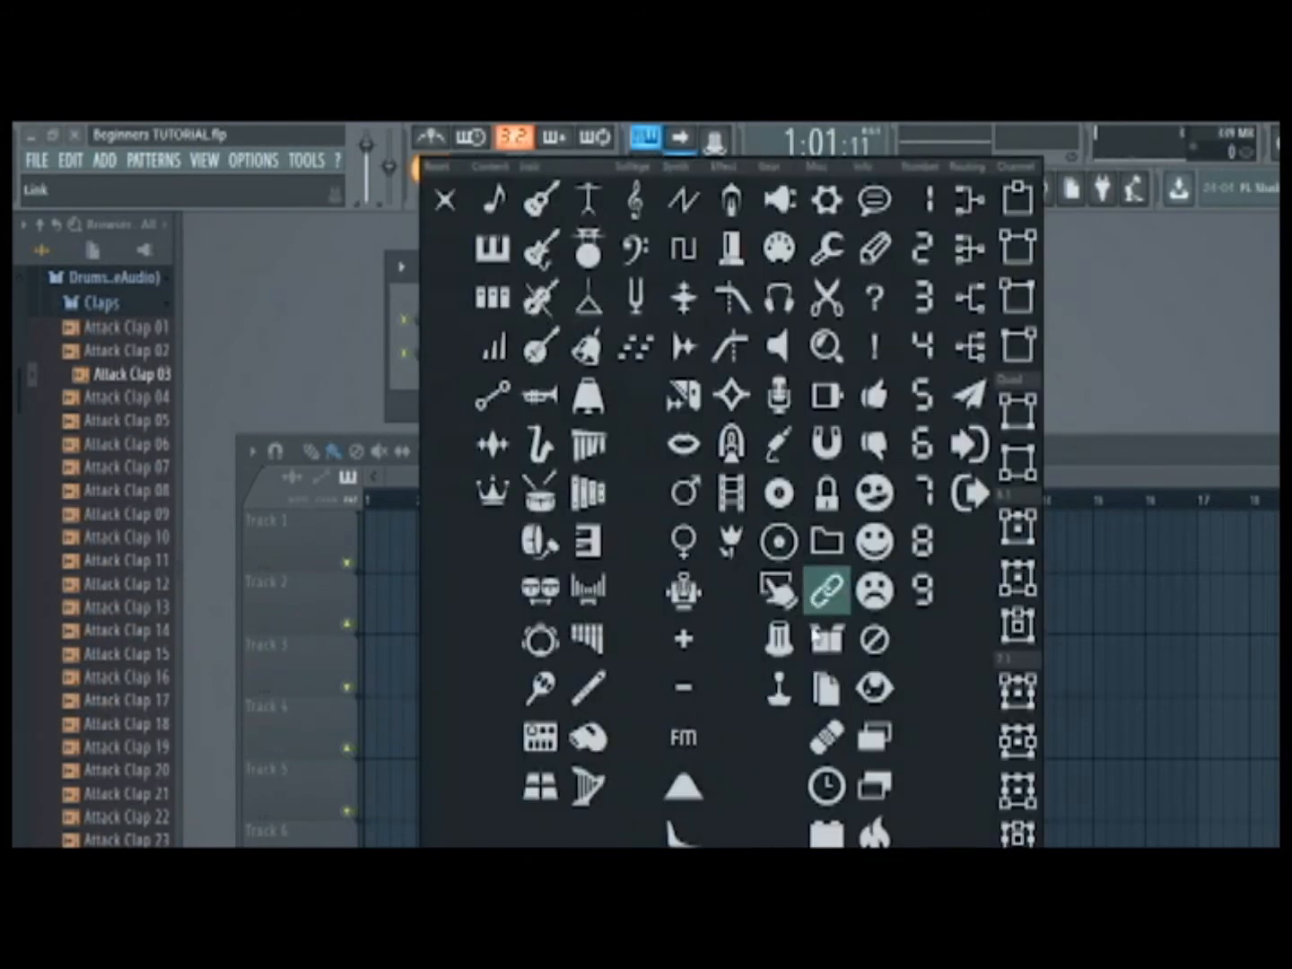
pyautogui.click(874, 492)
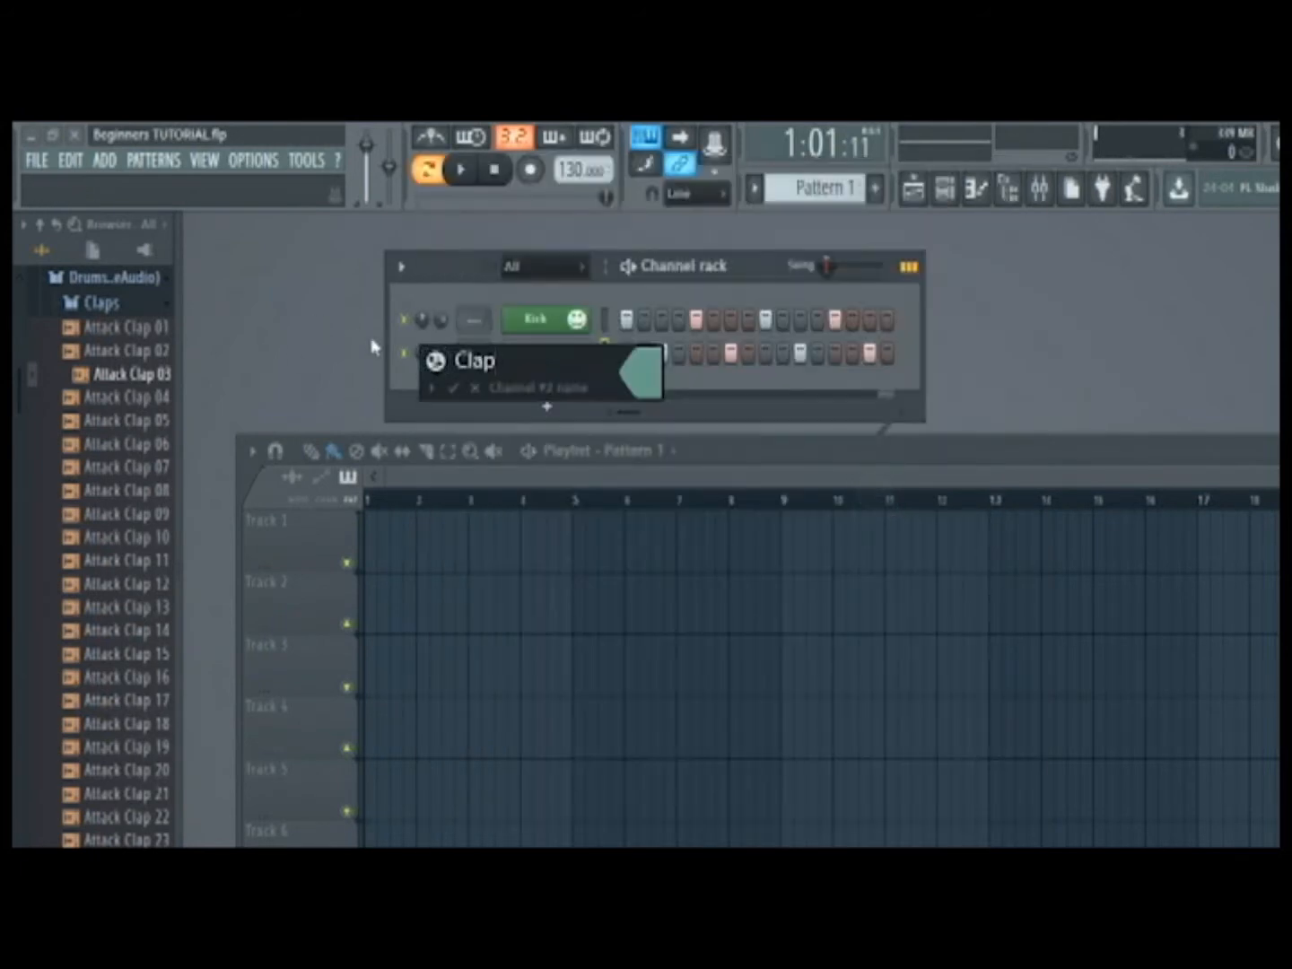
pyautogui.click(457, 384)
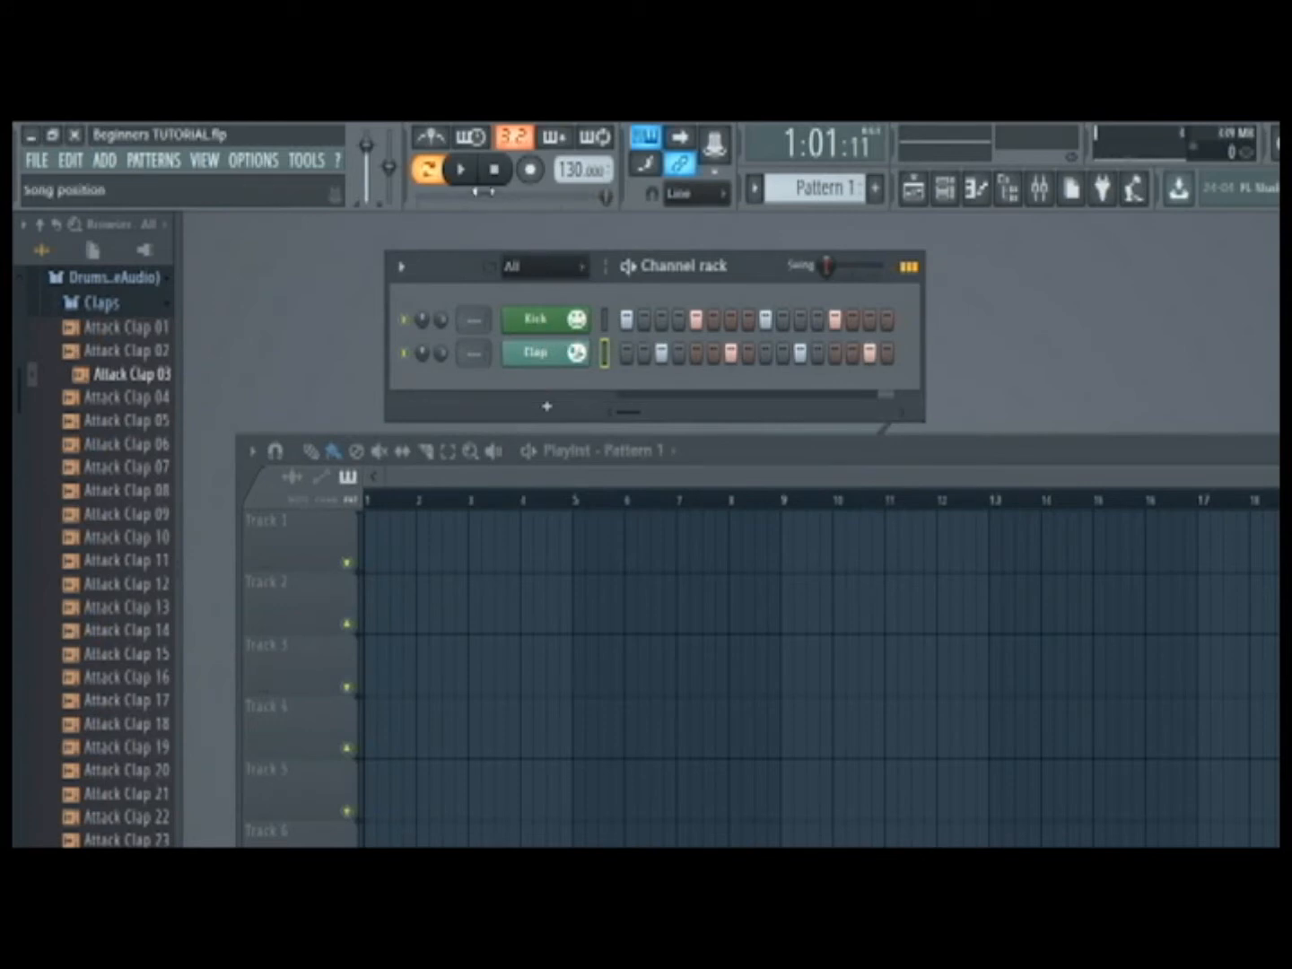
pyautogui.click(461, 174)
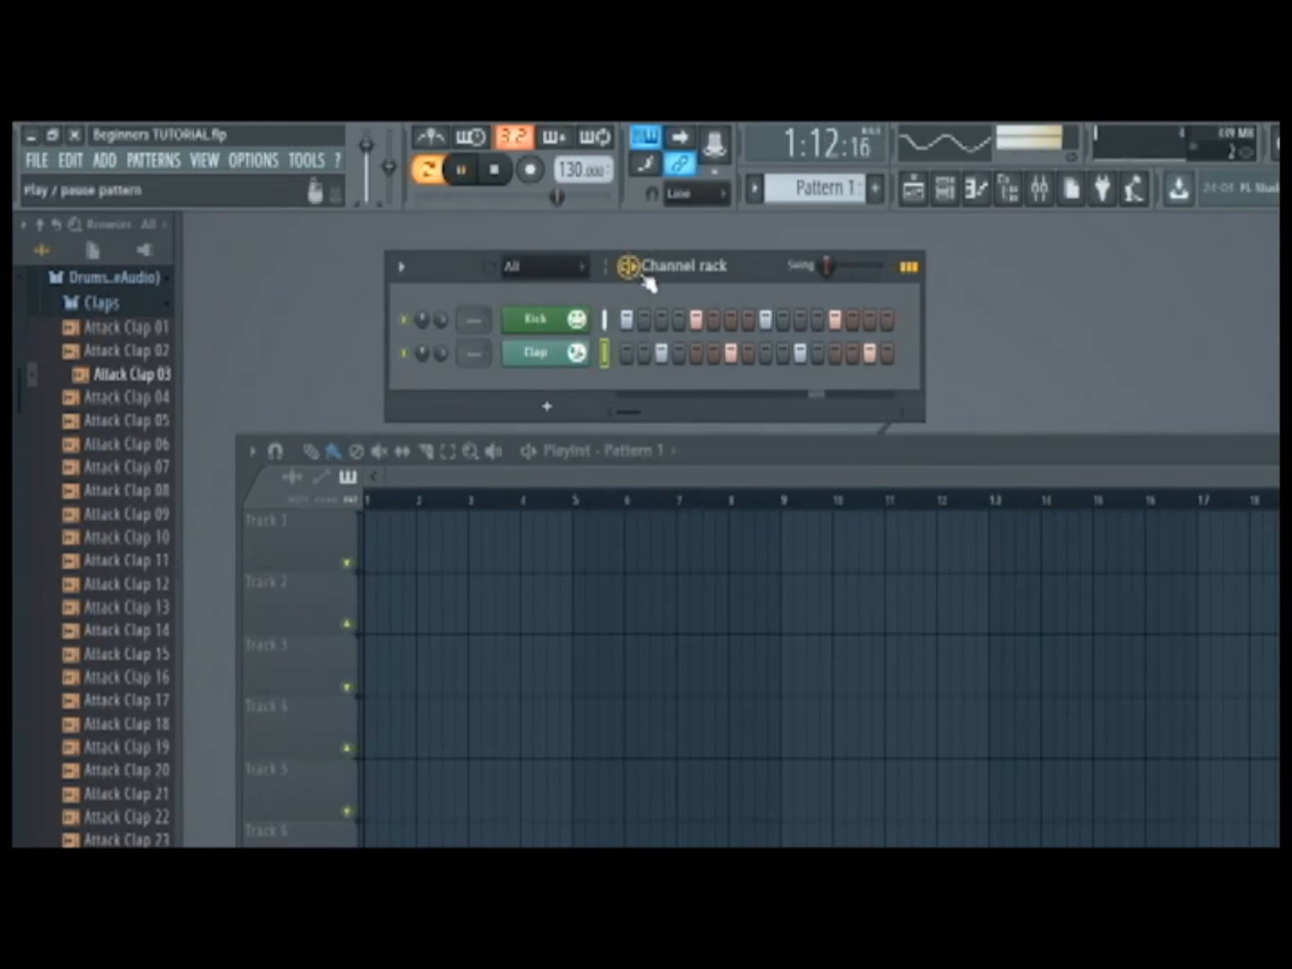
pyautogui.click(472, 180)
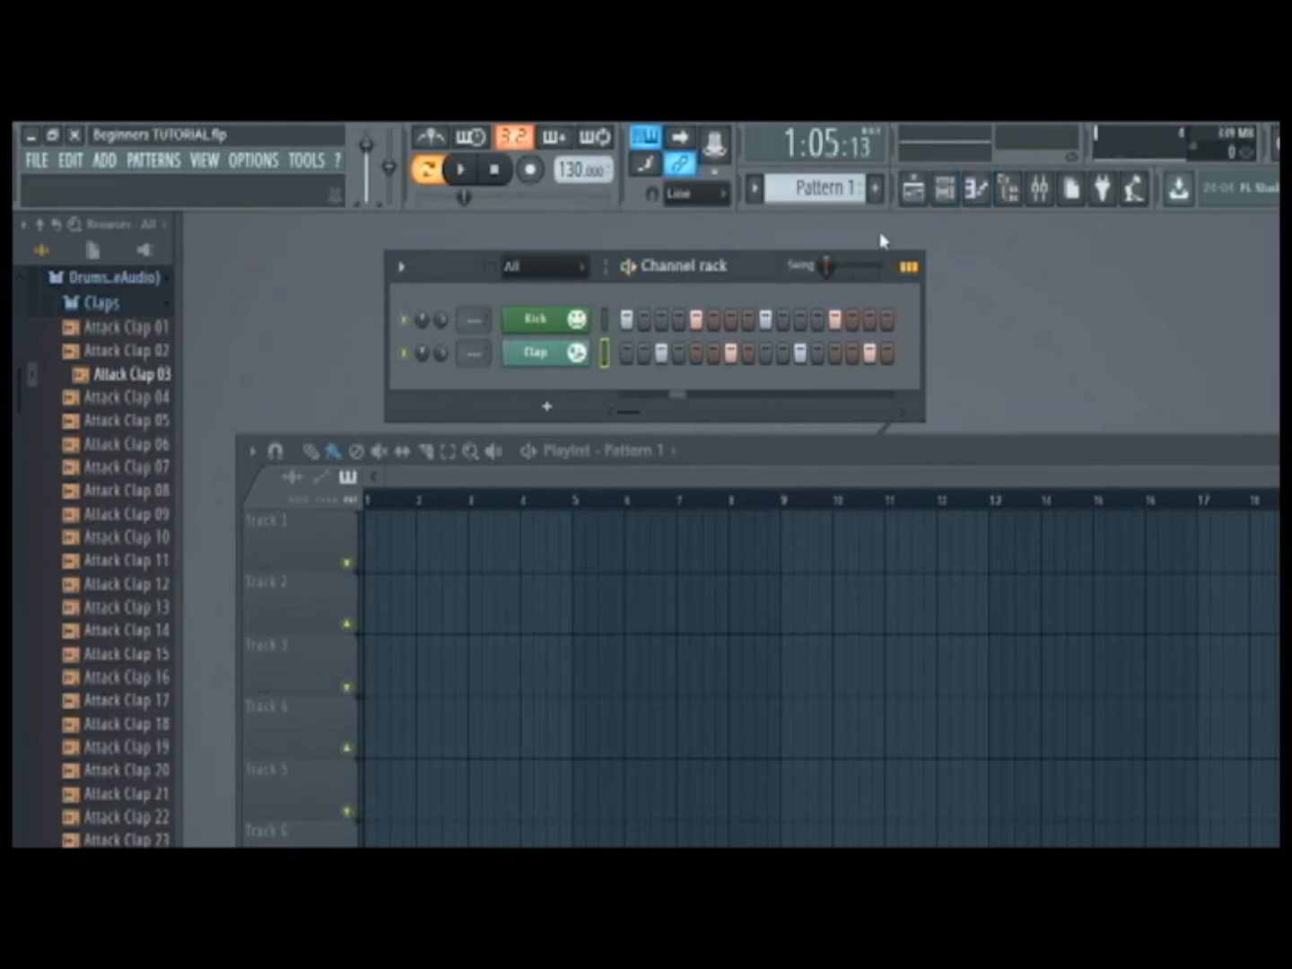
# Collapse the Claps folder, rename Pattern 1 to Drums and give the pattern its own color.
pyautogui.click(161, 302)
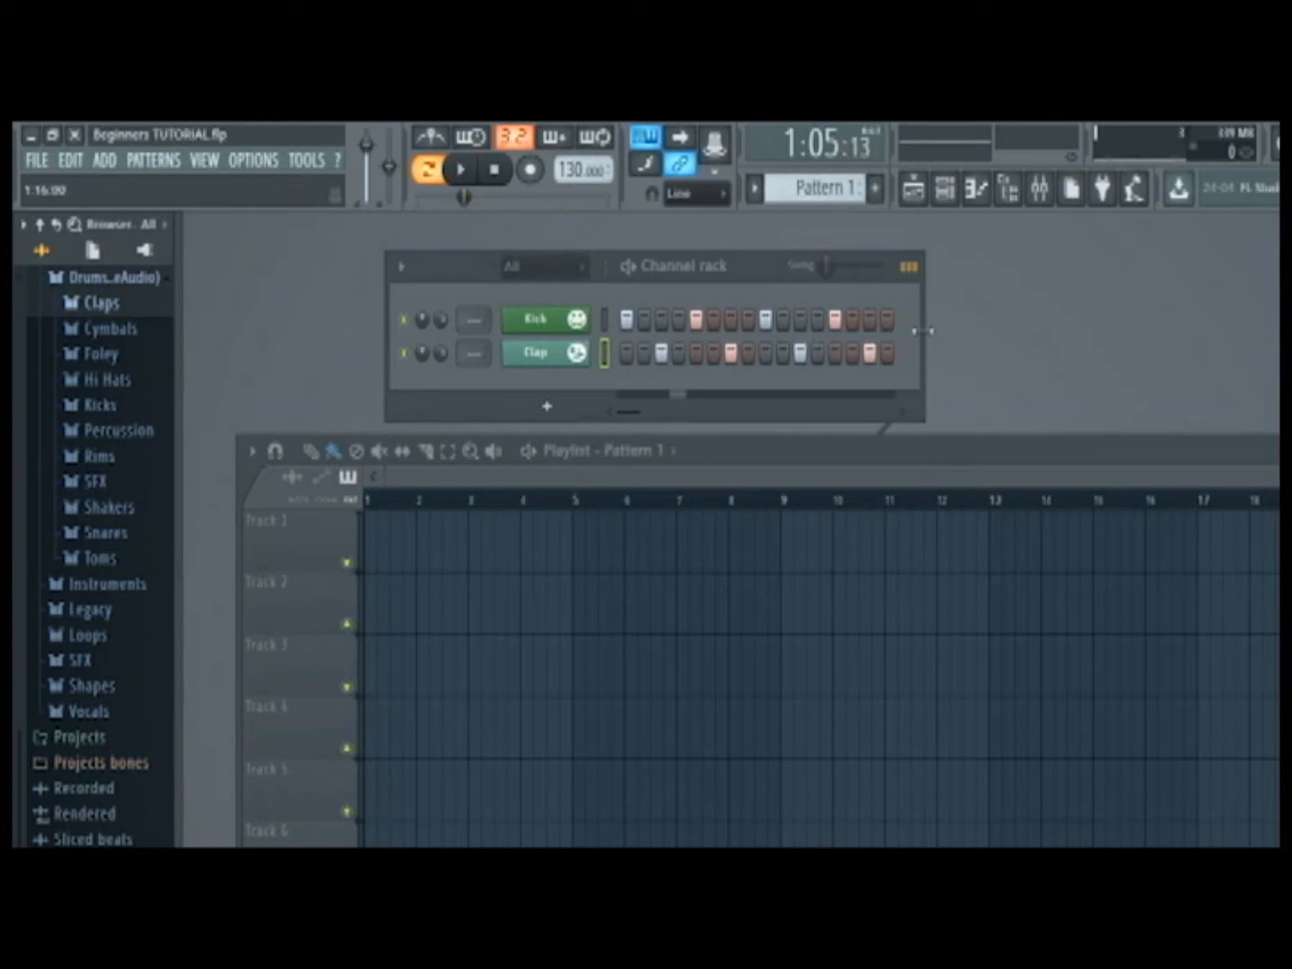
pyautogui.click(755, 190)
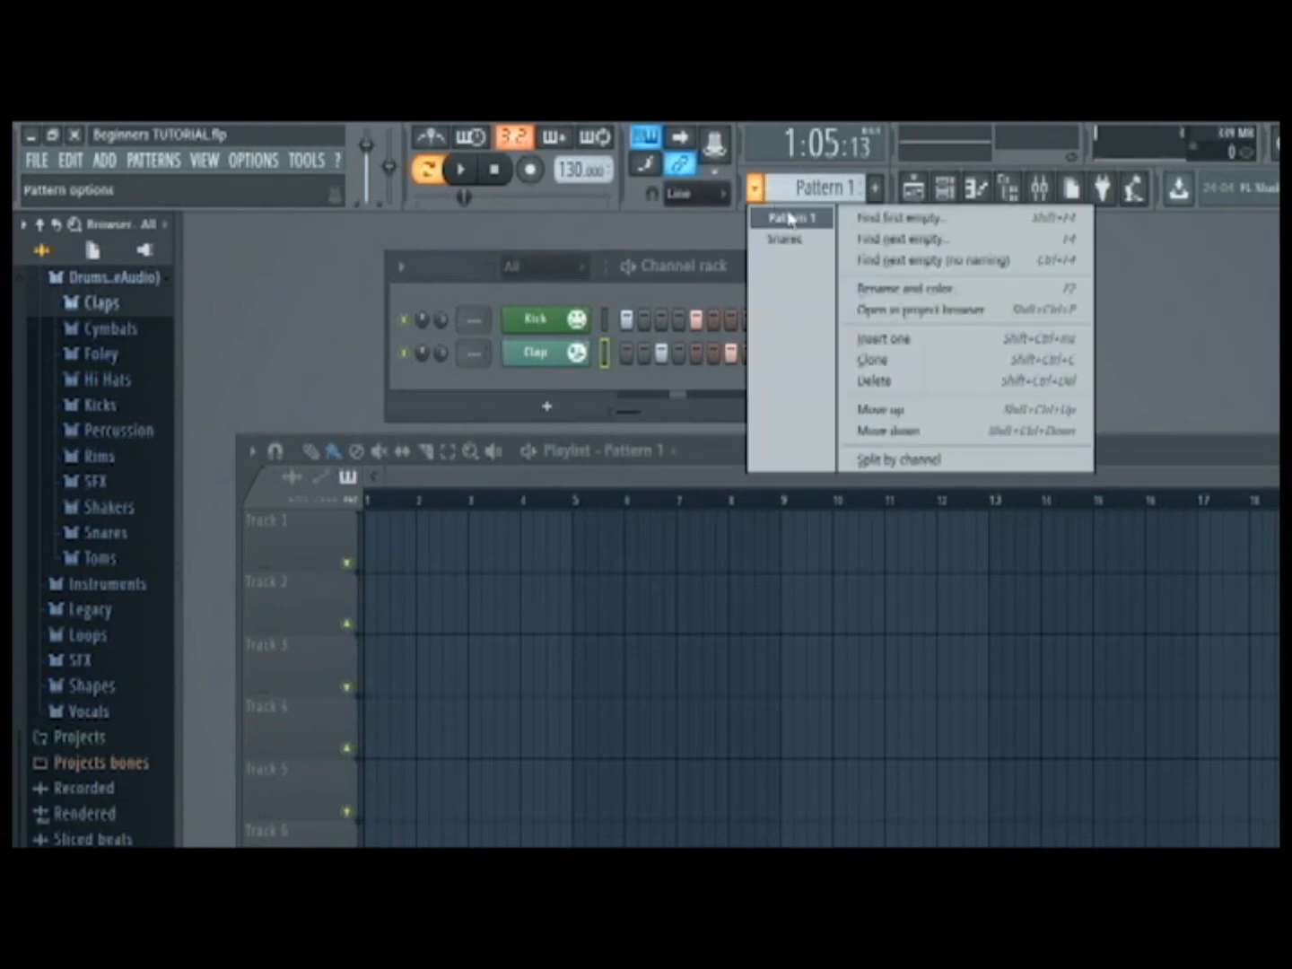
pyautogui.click(892, 291)
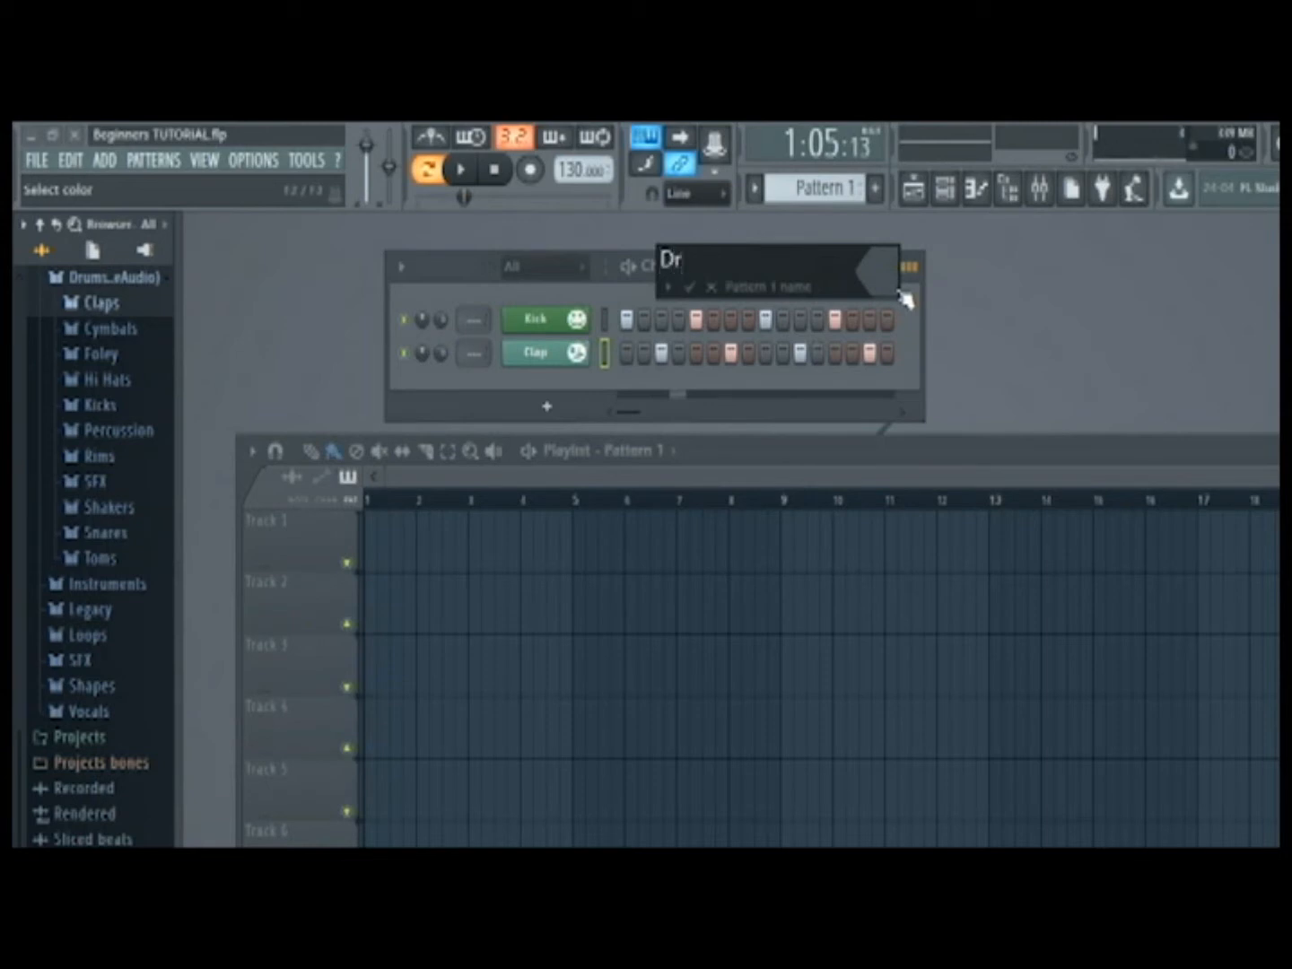
pyautogui.click(892, 287)
pyautogui.click(933, 333)
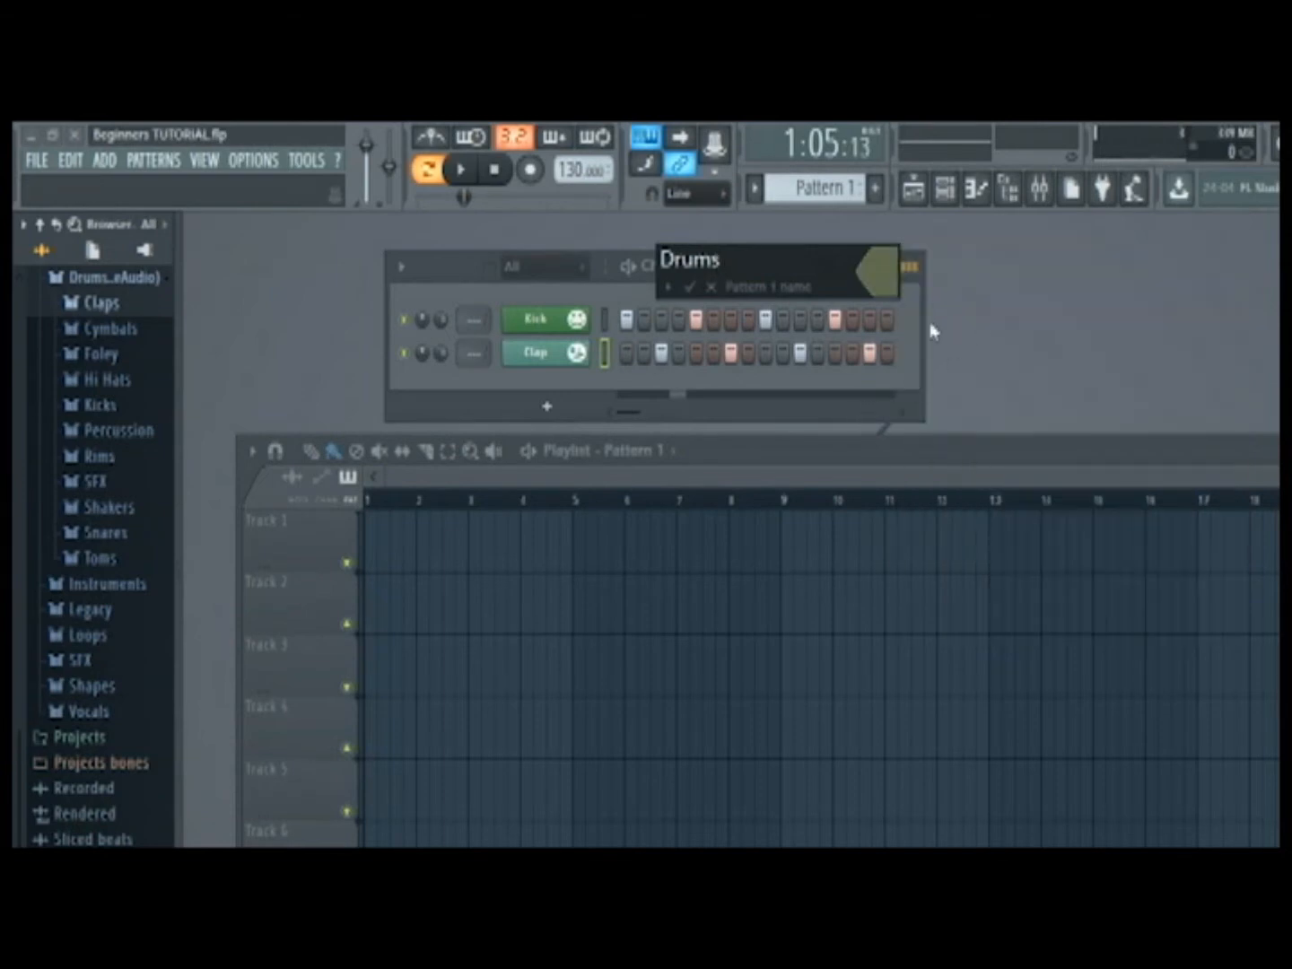
pyautogui.click(689, 287)
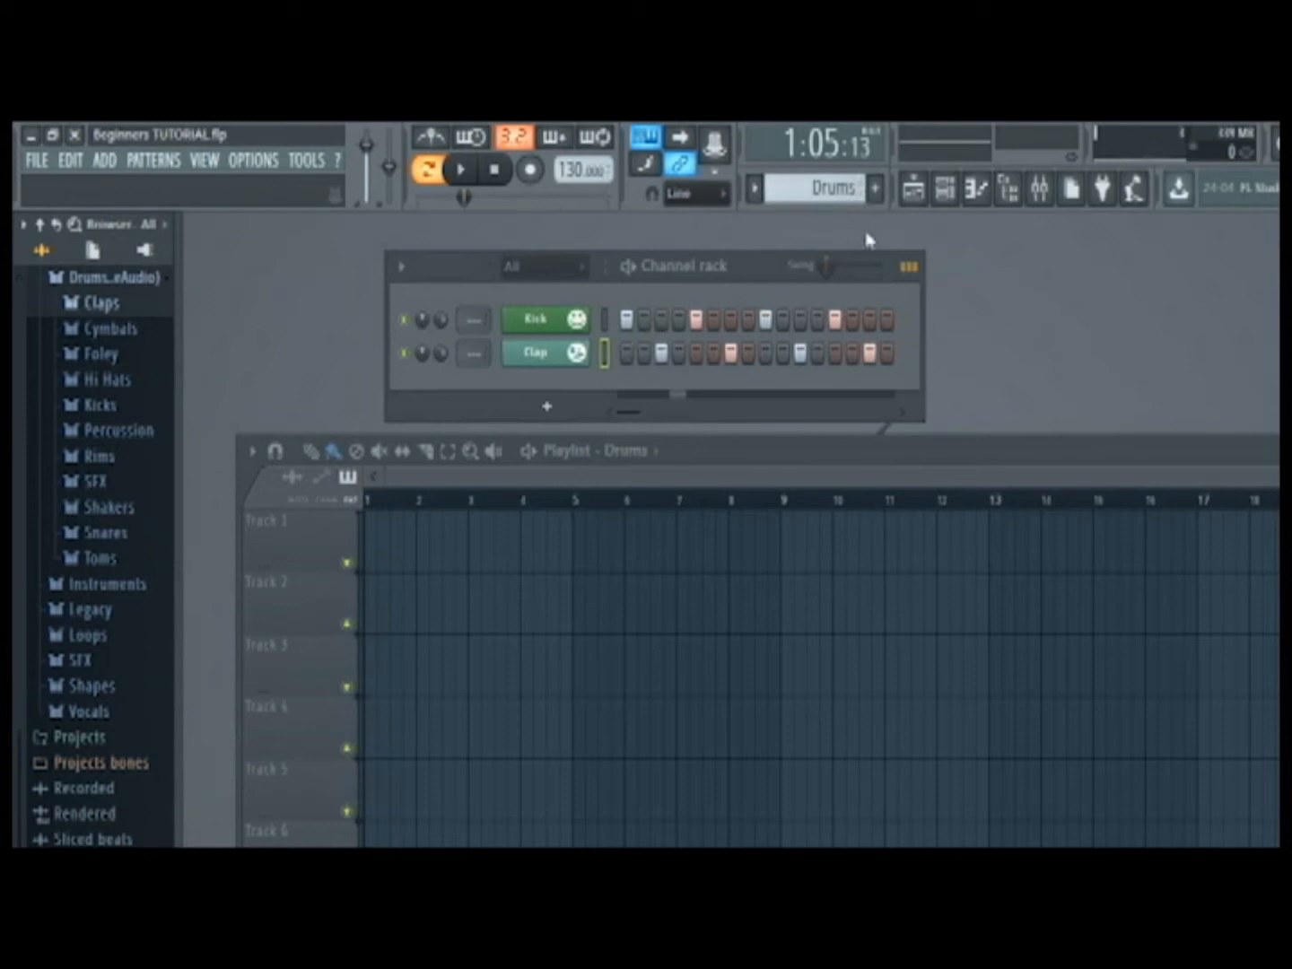
# Paint Drums pattern clips along Track 1 of the playlist from bar 1 through bar 13.
pyautogui.moveTo(717, 460); pyautogui.dragTo(726, 400)
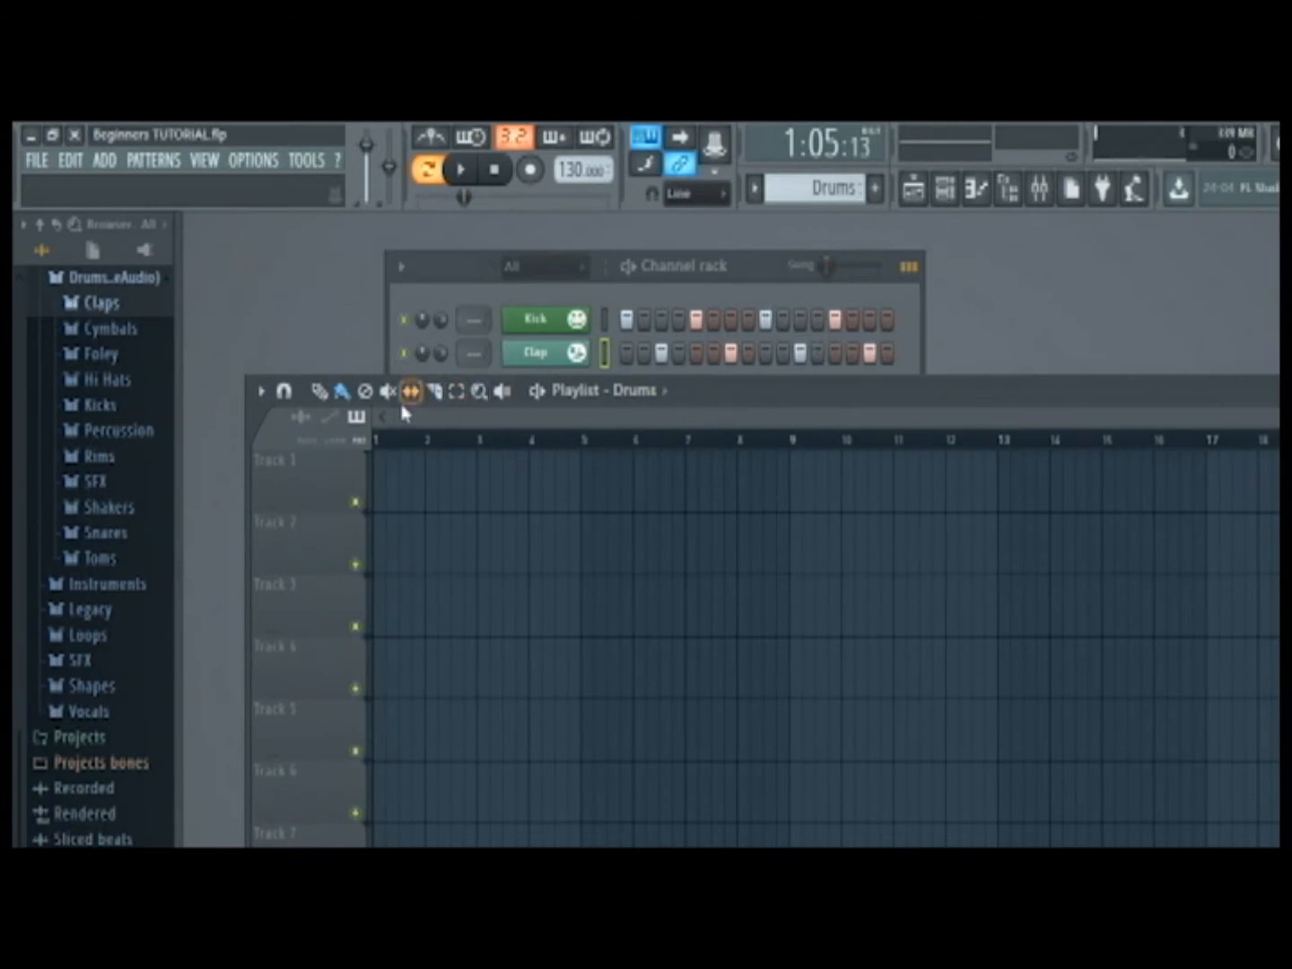
pyautogui.click(342, 394)
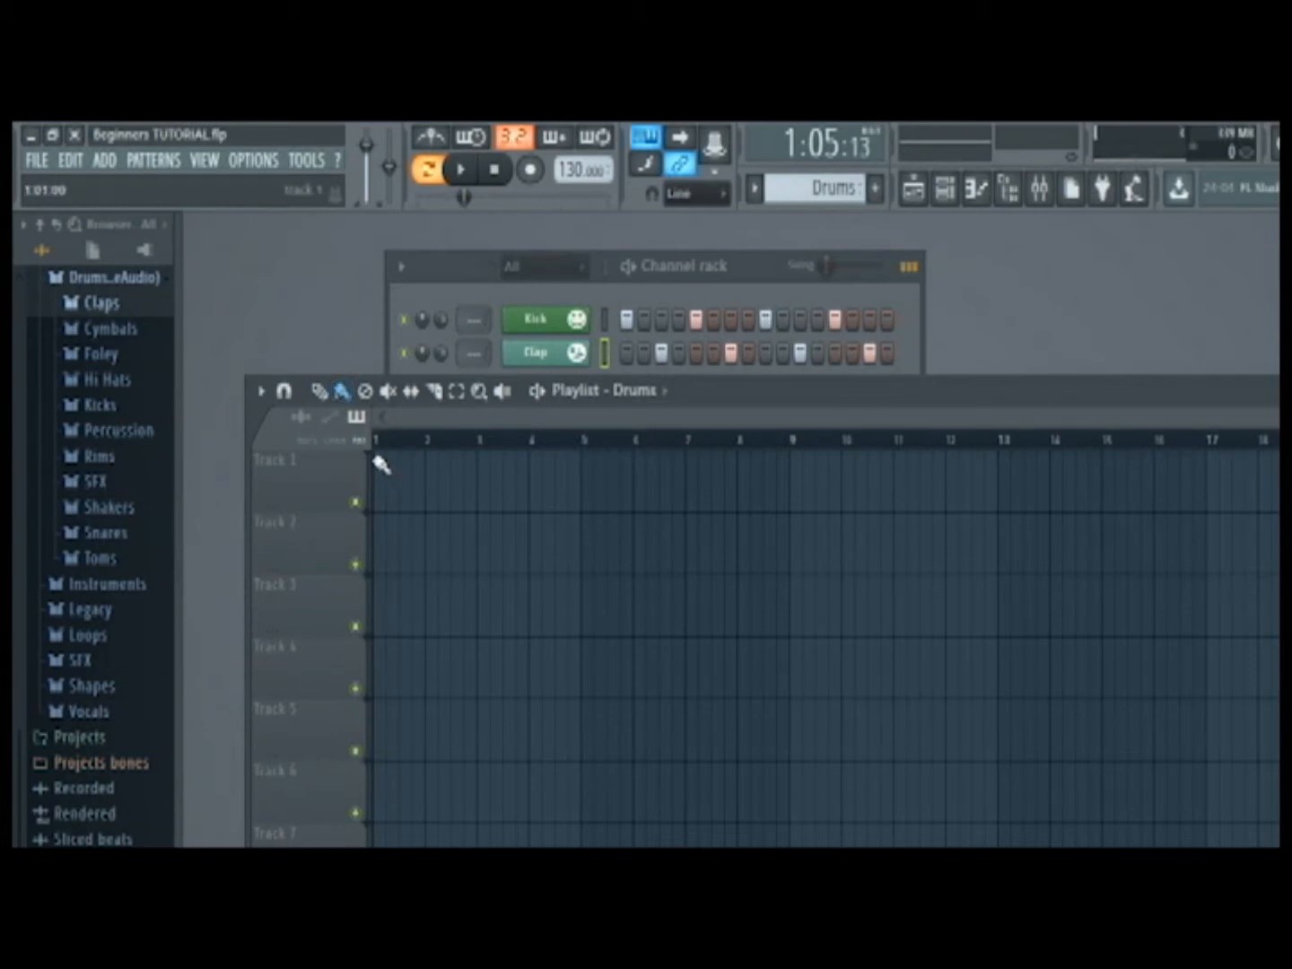
pyautogui.moveTo(381, 465)
pyautogui.mouseDown()
pyautogui.moveTo(520, 485)
pyautogui.moveTo(1024, 485)
pyautogui.mouseUp()
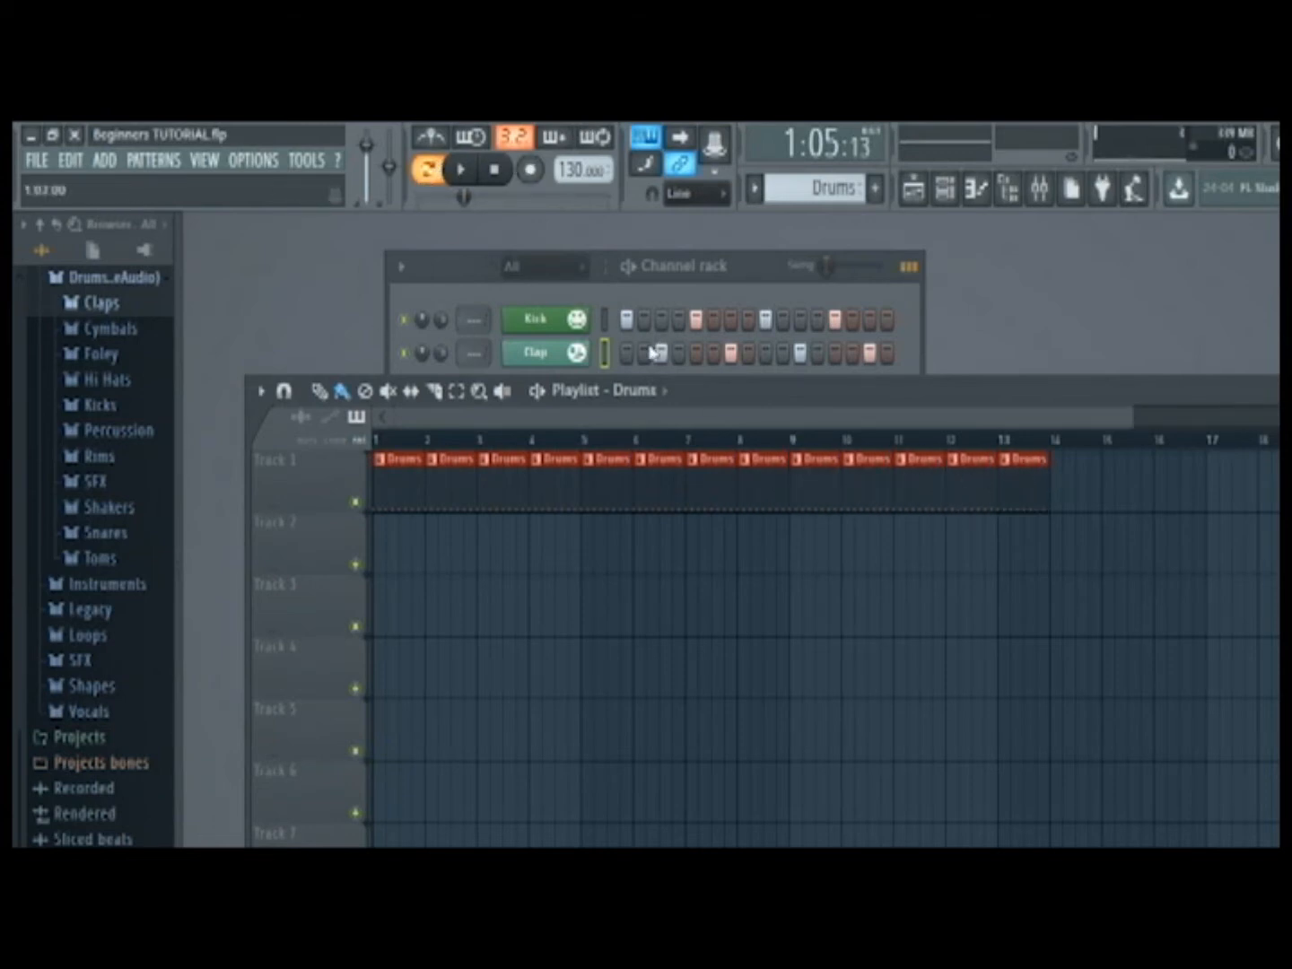
# Play the Drums pattern, switch playback to song mode to hear the playlist arrangement, and pause.
pyautogui.moveTo(707, 394); pyautogui.dragTo(705, 615)
pyautogui.click(461, 171)
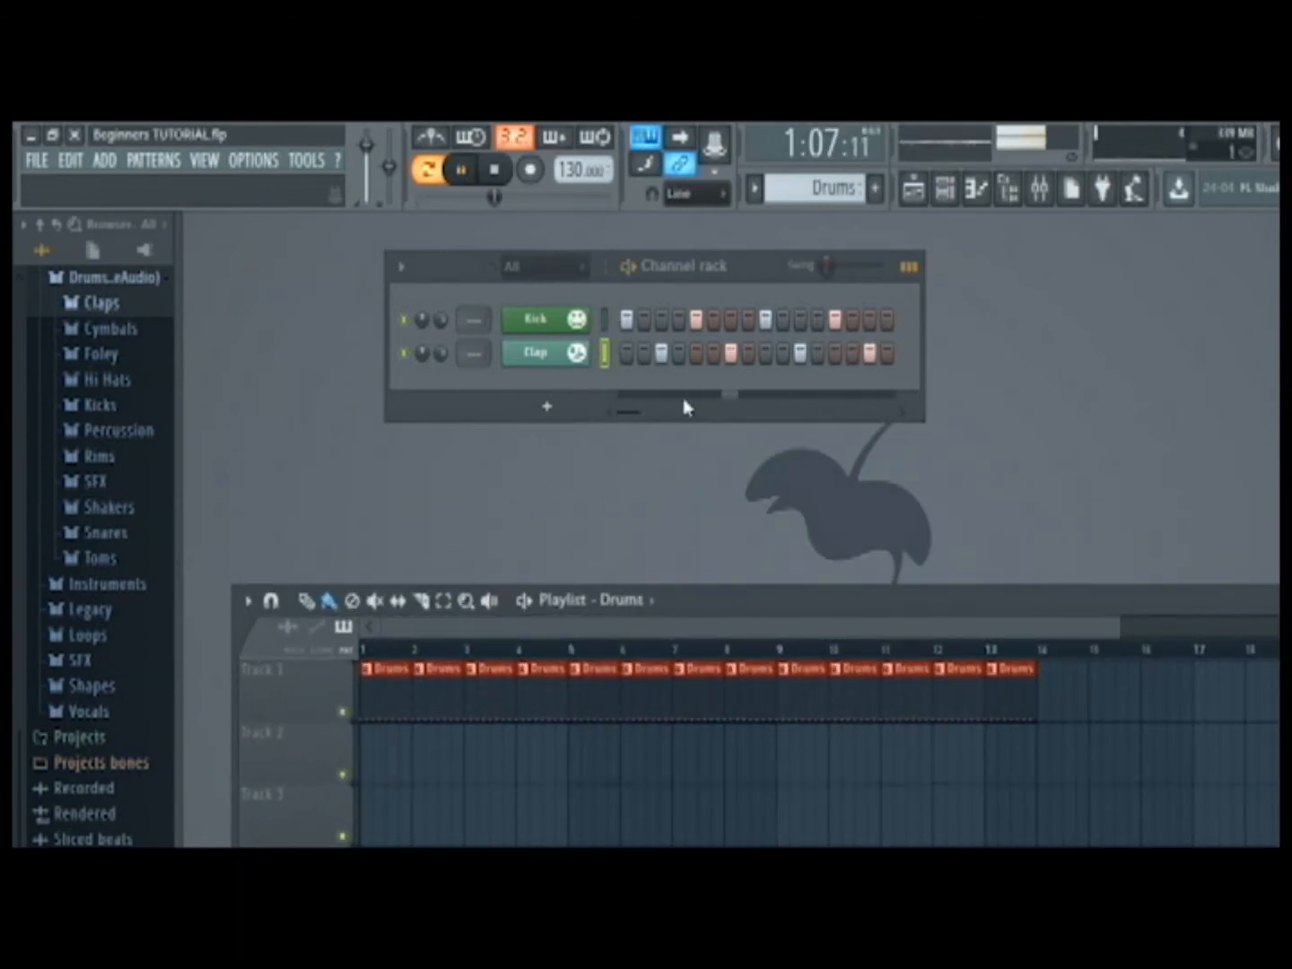
pyautogui.moveTo(764, 615); pyautogui.dragTo(771, 481)
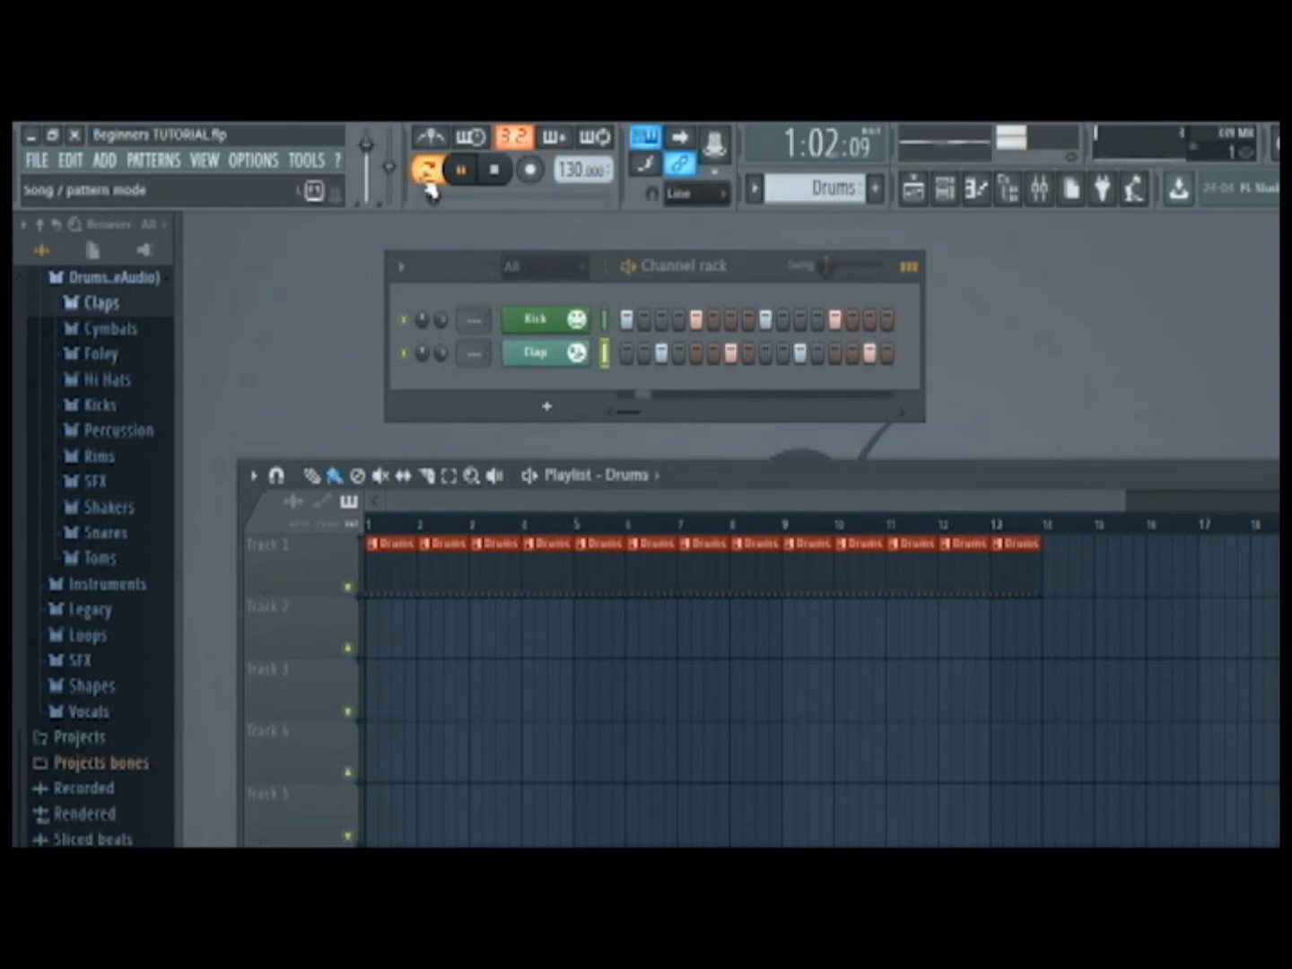
pyautogui.click(427, 171)
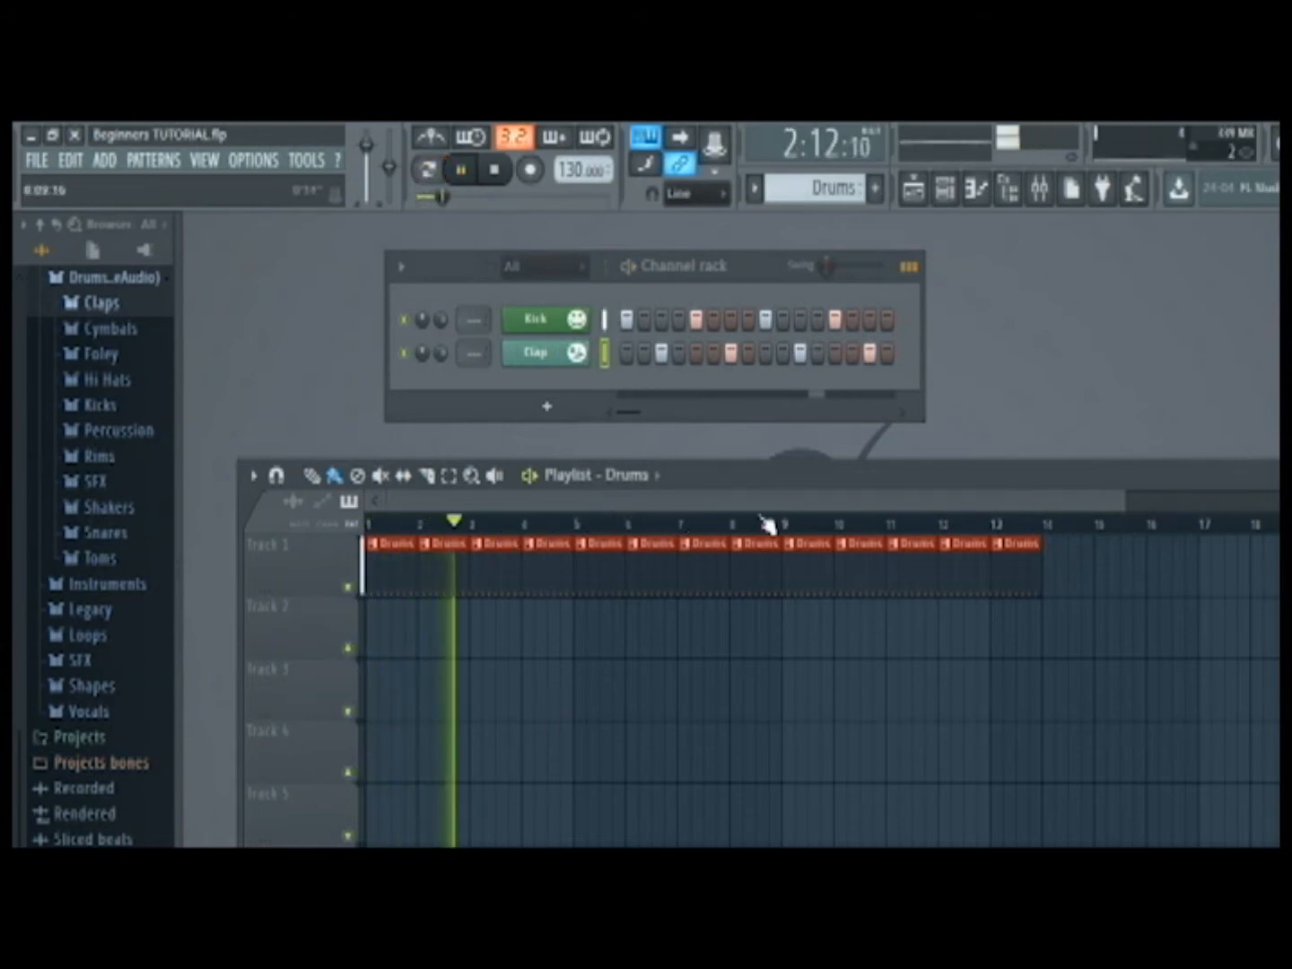
pyautogui.click(456, 171)
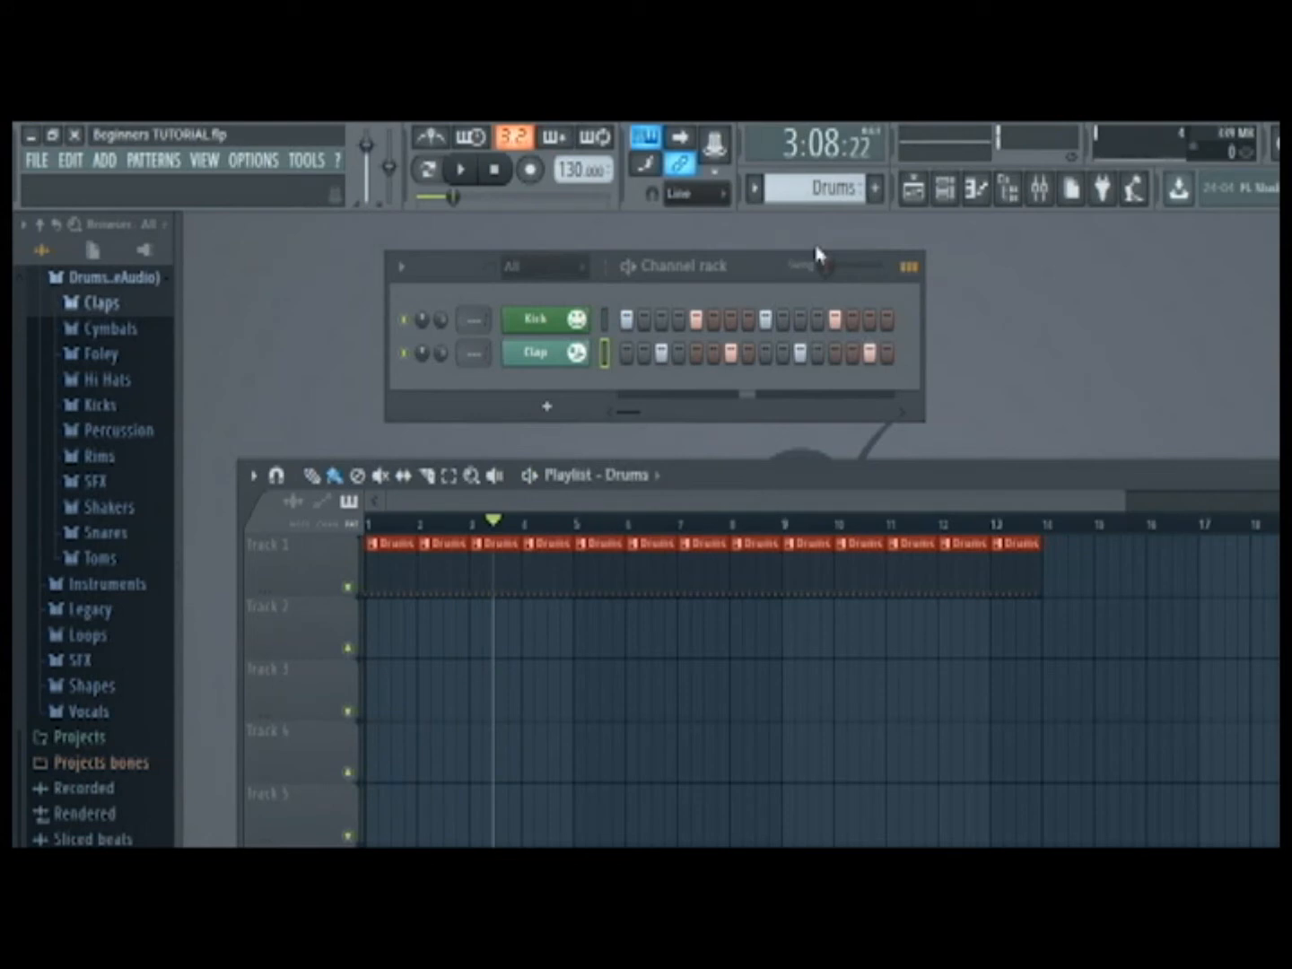
# Switch between the Drums and Snares patterns, leaving Snares as the active pattern.
pyautogui.scroll(-1, 815, 188)
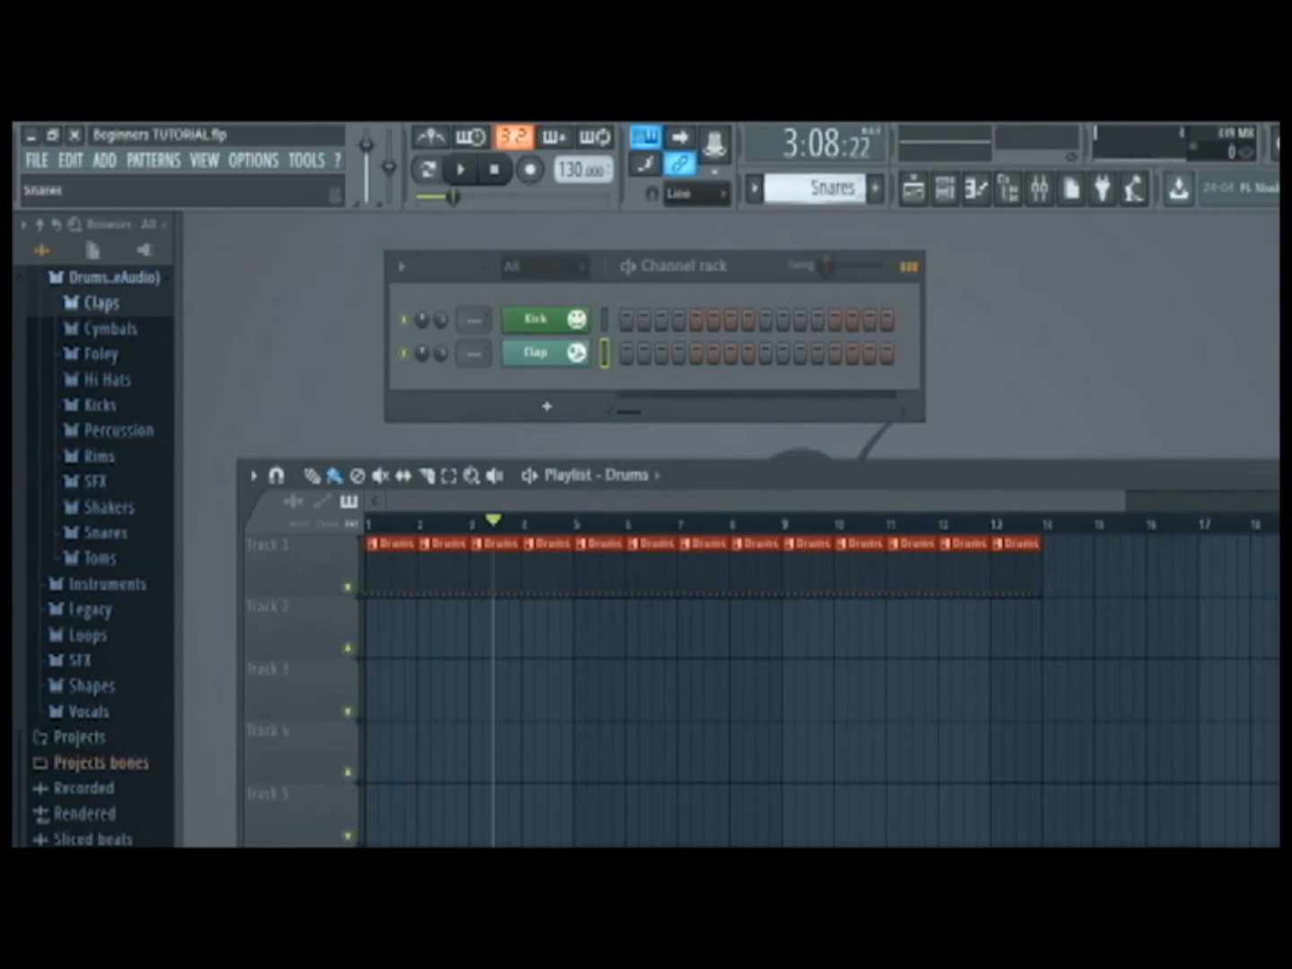
pyautogui.scroll(1, 815, 189)
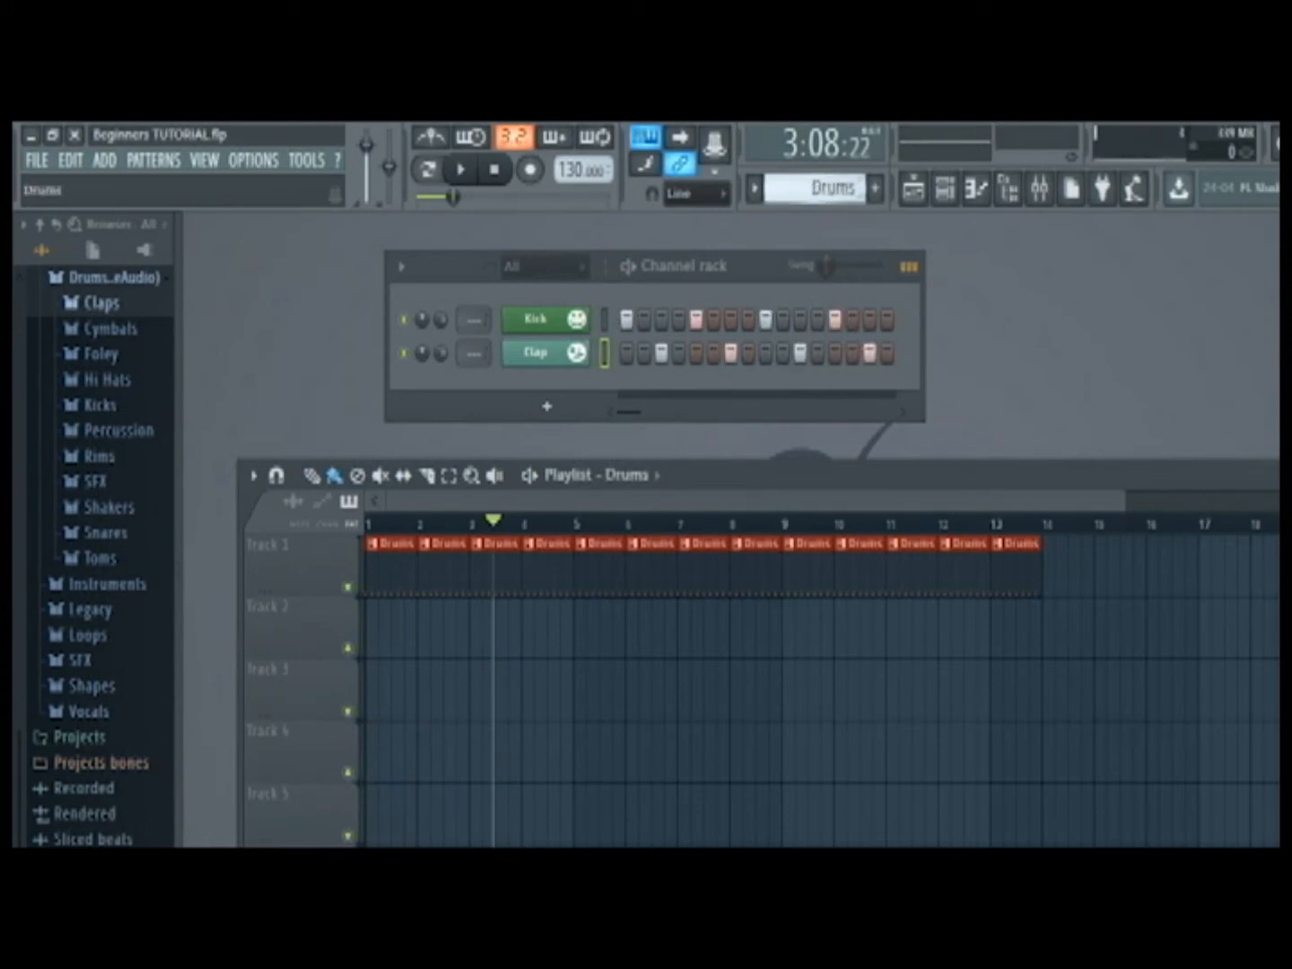
pyautogui.scroll(-1, 815, 189)
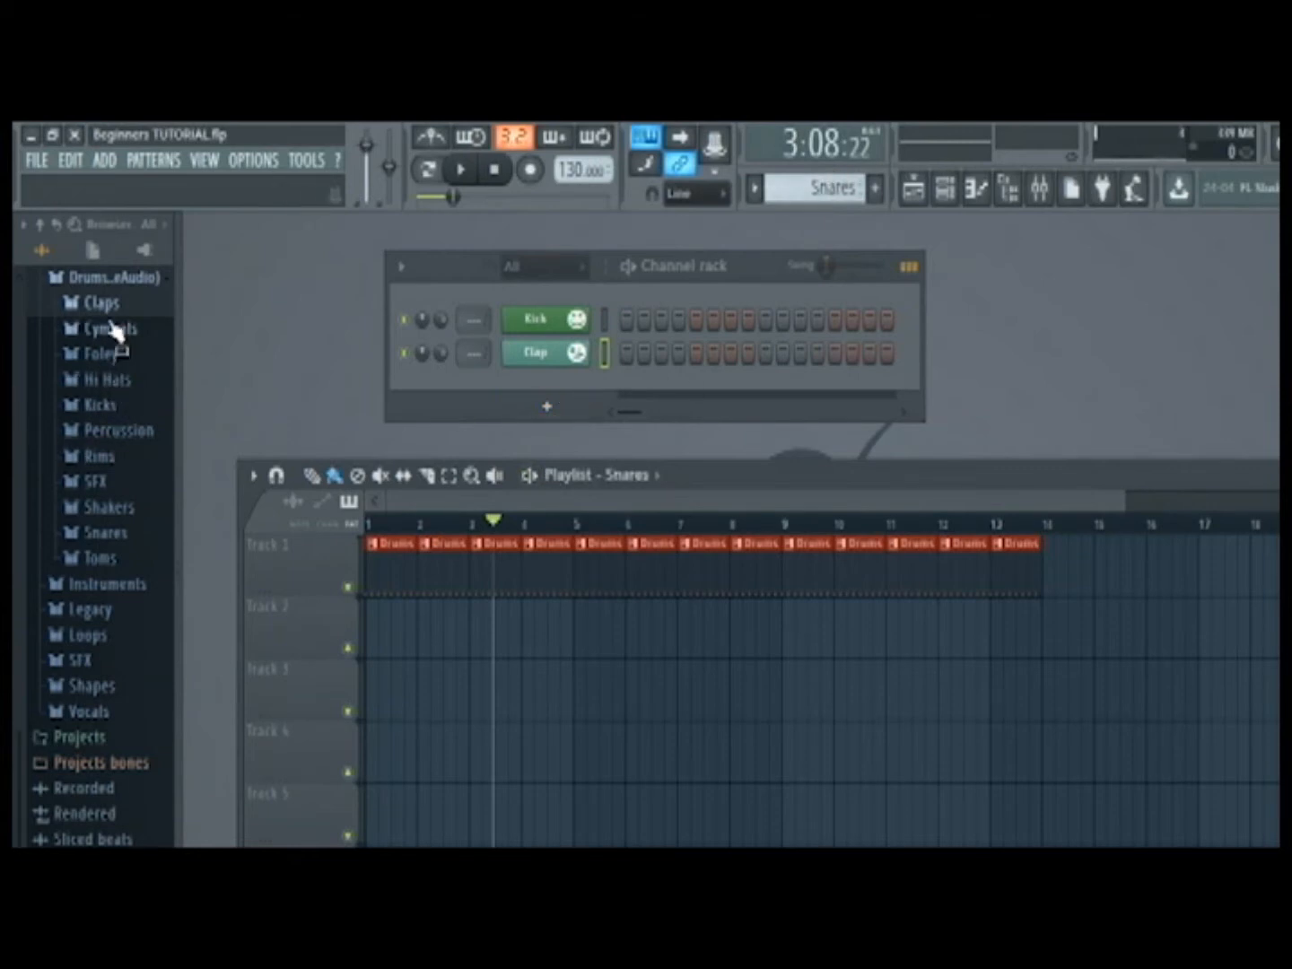
# Audition samples in the Snares folder and add Attack Snare 08 as a new channel below Clap.
pyautogui.click(100, 536)
pyautogui.click(99, 628)
pyautogui.click(112, 698)
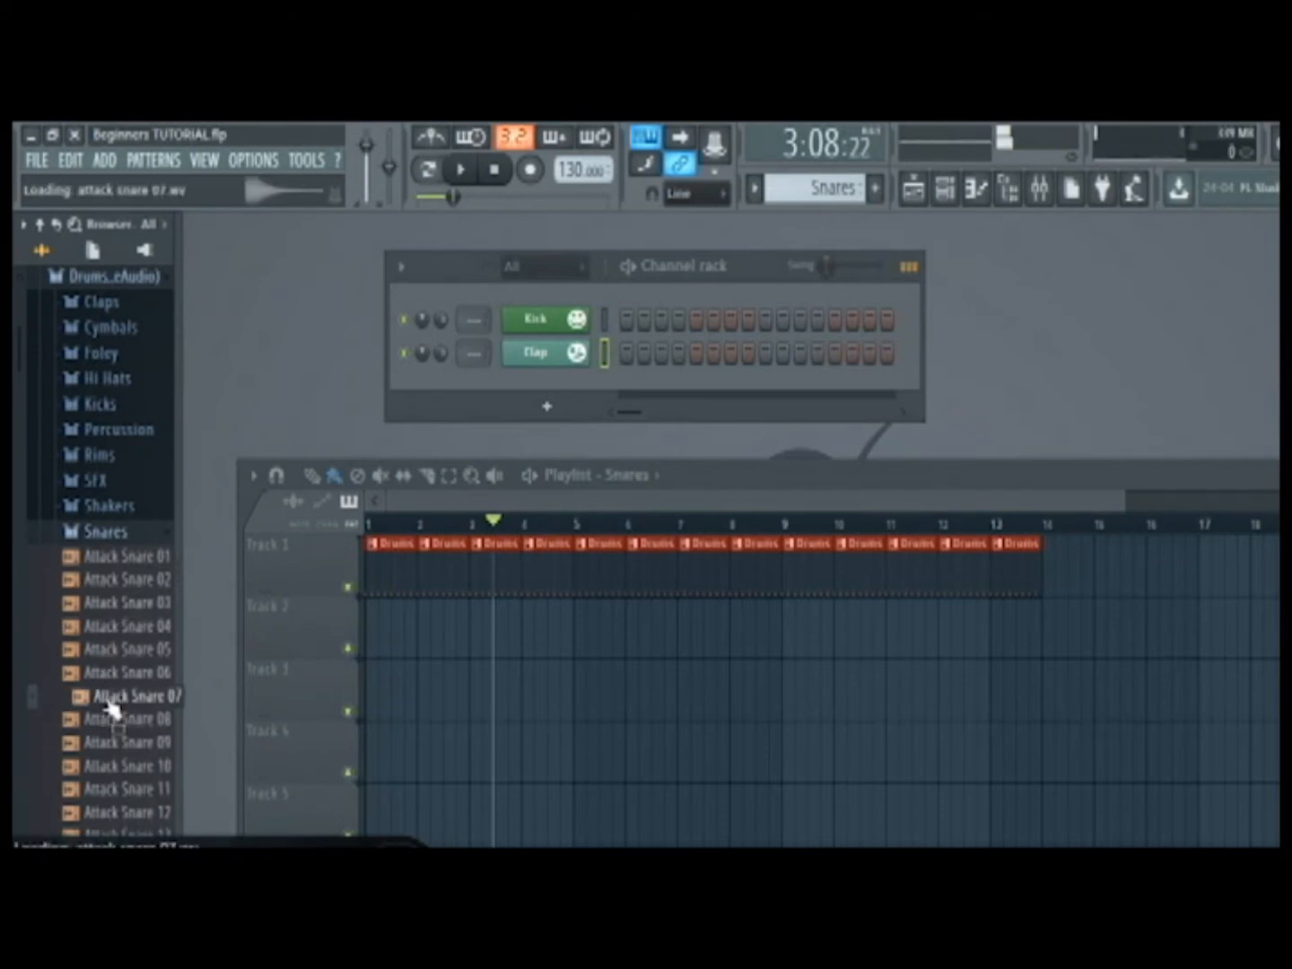
pyautogui.click(115, 627)
pyautogui.click(115, 604)
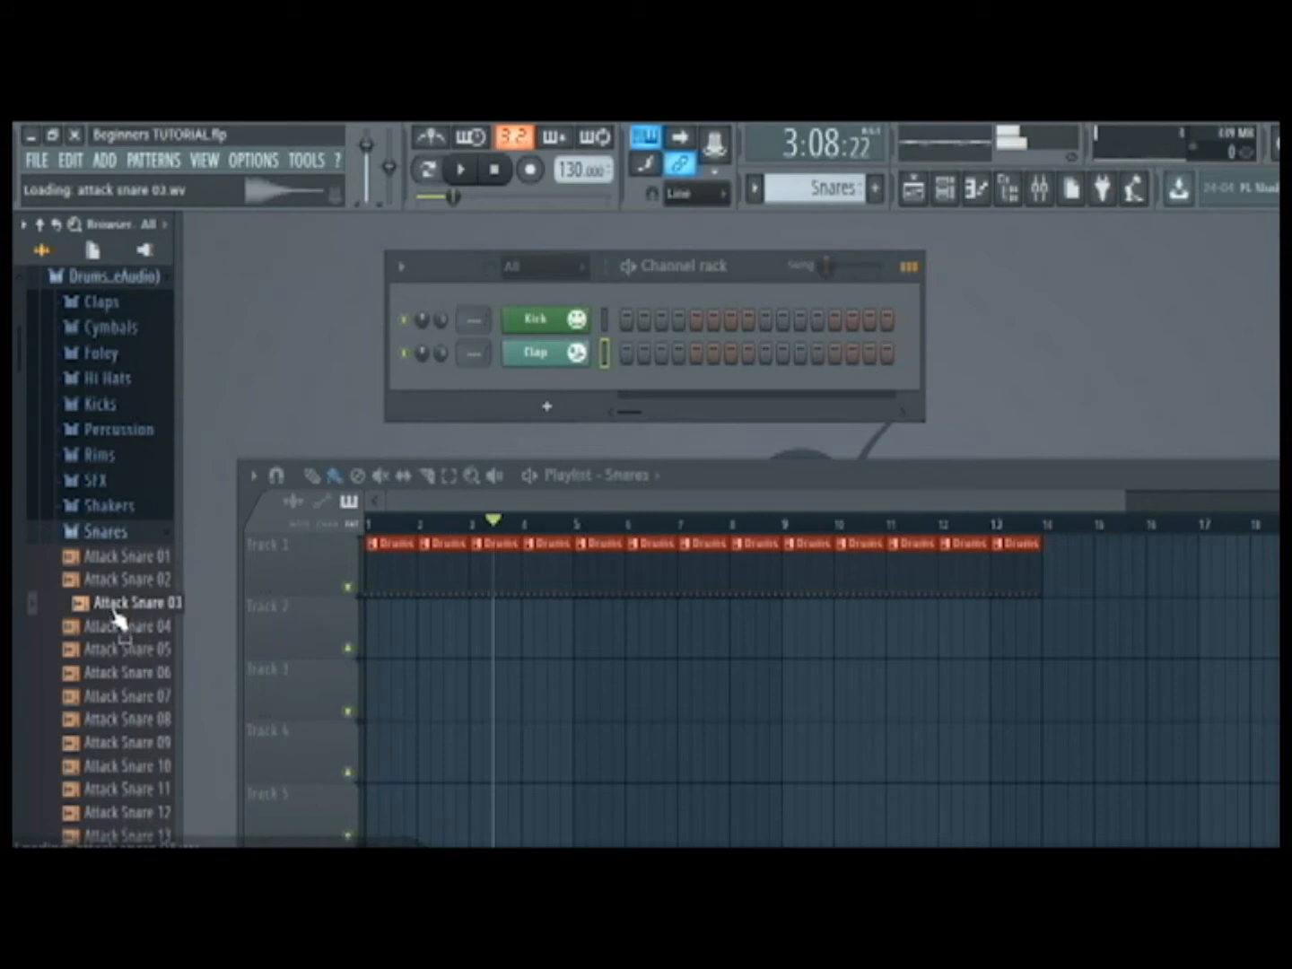
pyautogui.click(114, 626)
pyautogui.click(122, 648)
pyautogui.click(126, 671)
pyautogui.click(134, 698)
pyautogui.moveTo(133, 719); pyautogui.dragTo(499, 394)
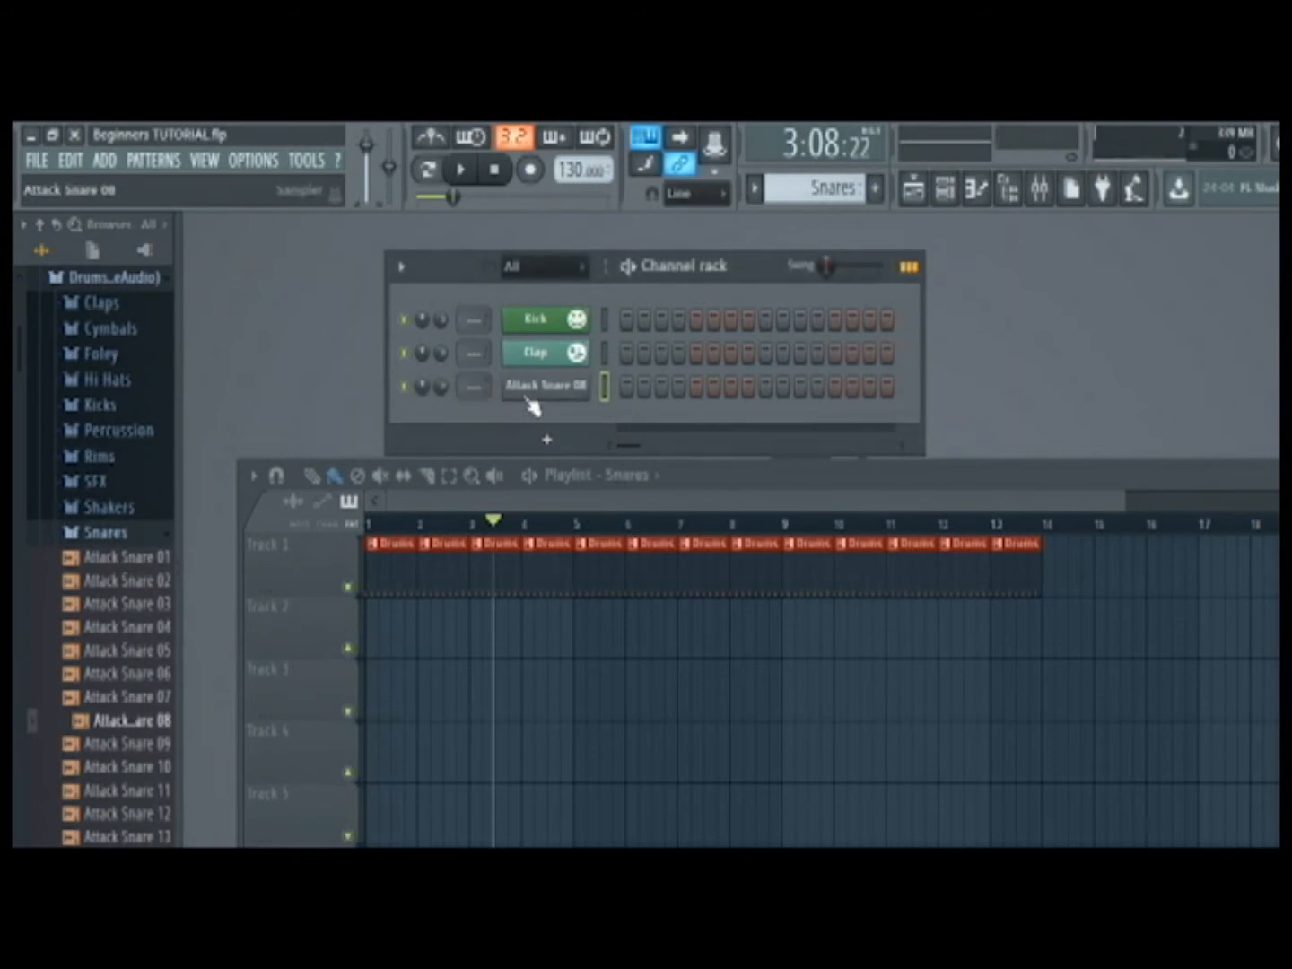
# Rename the Attack Snare 08 channel to Snares, with a blue-violet color and the bell icon.
pyautogui.rightClick(516, 398)
pyautogui.click(594, 418)
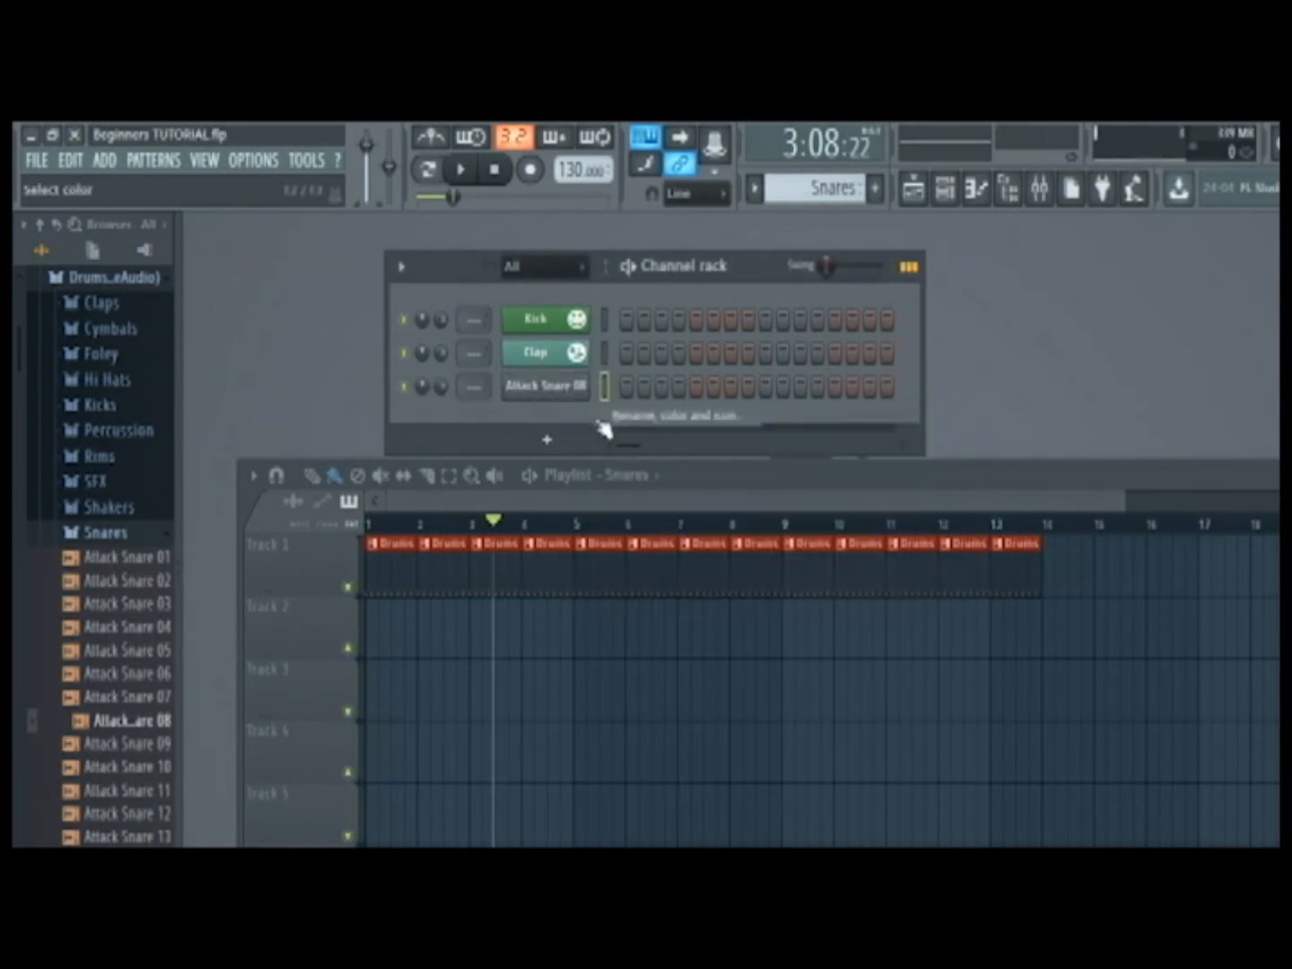
pyautogui.write('Snares')
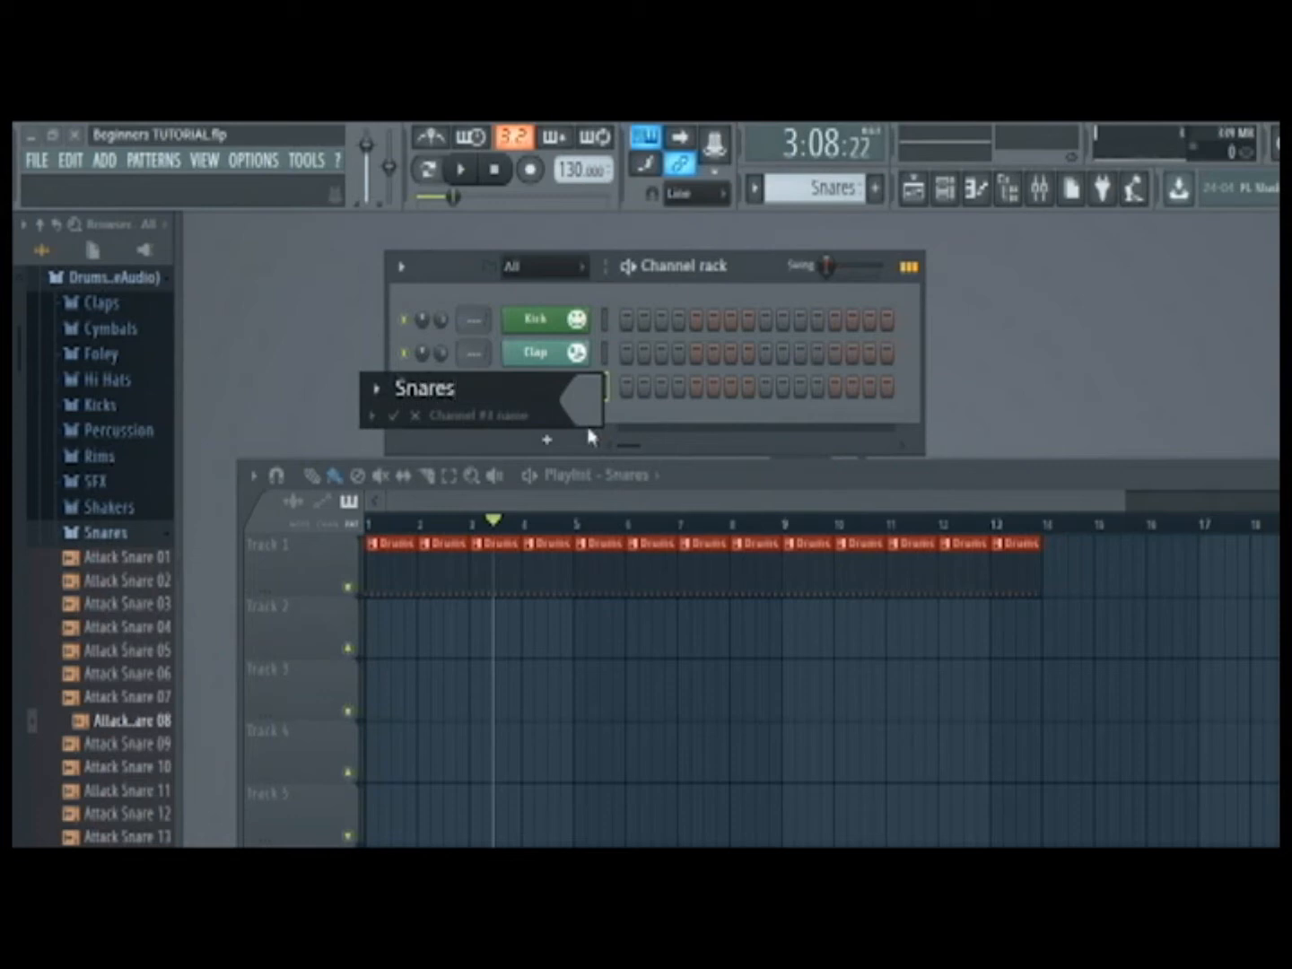
pyautogui.click(583, 399)
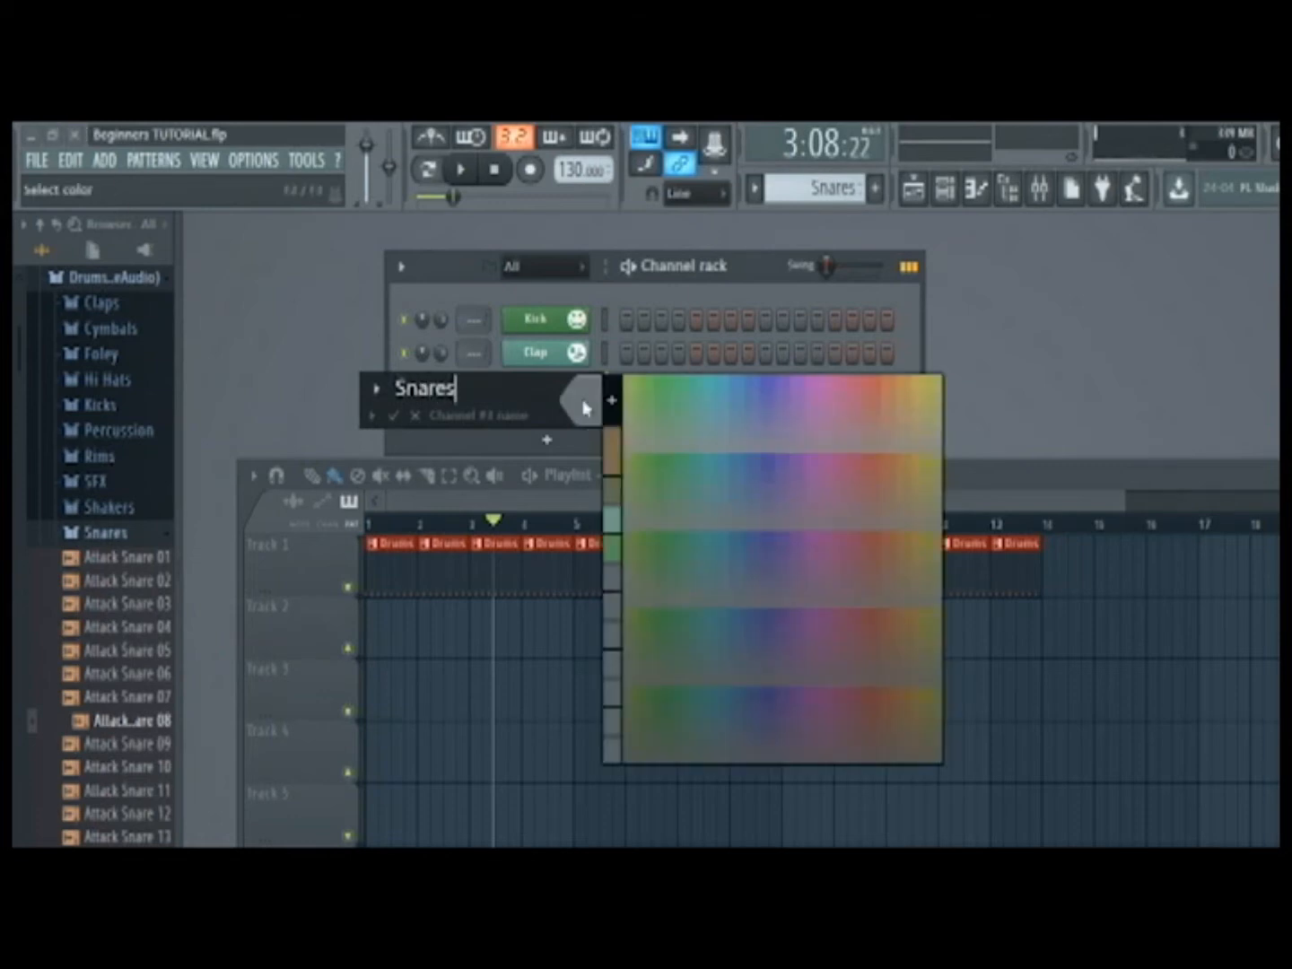
pyautogui.click(758, 510)
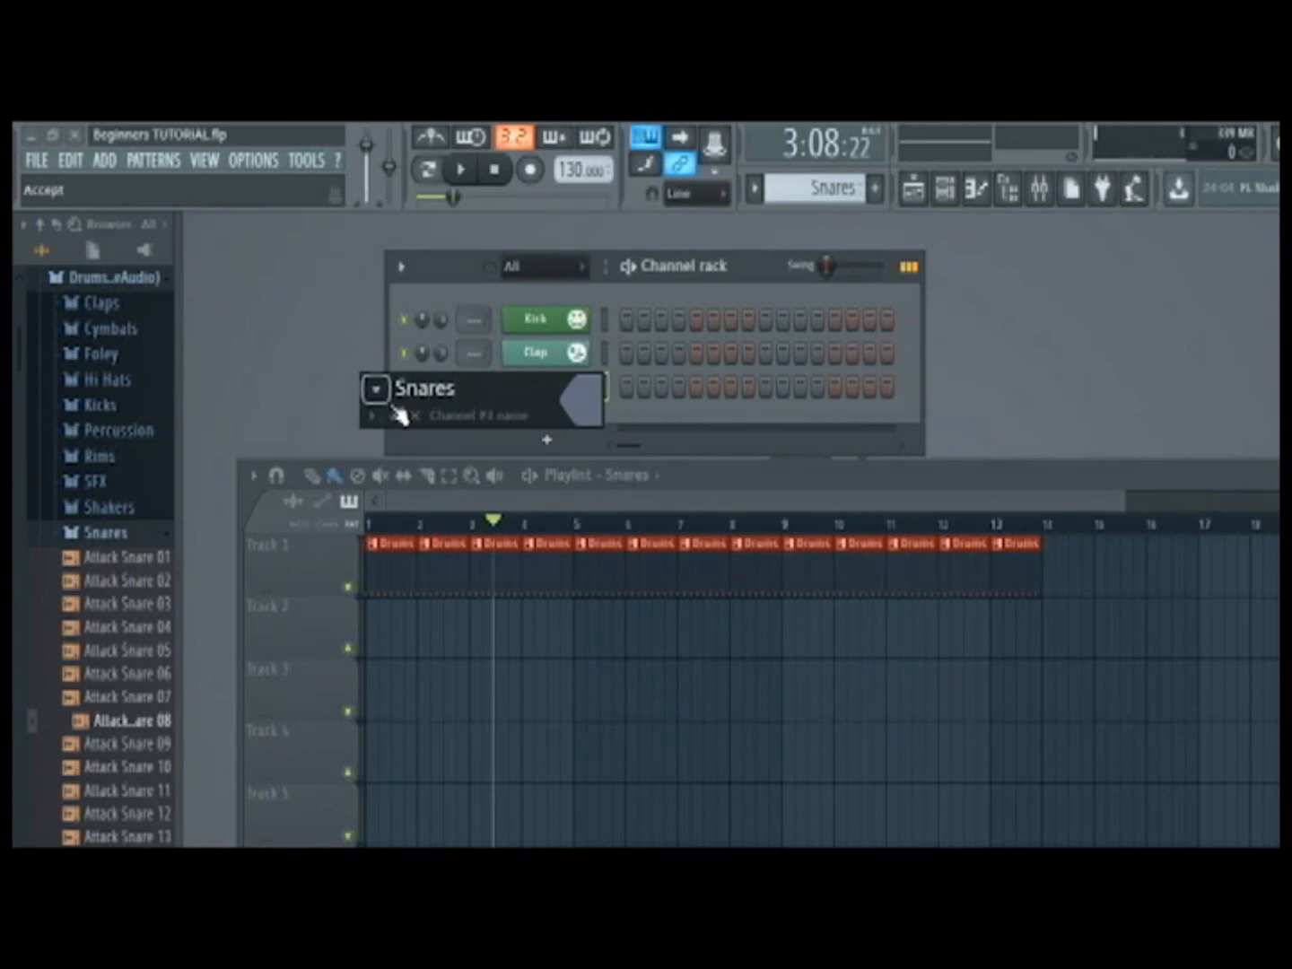
pyautogui.click(375, 389)
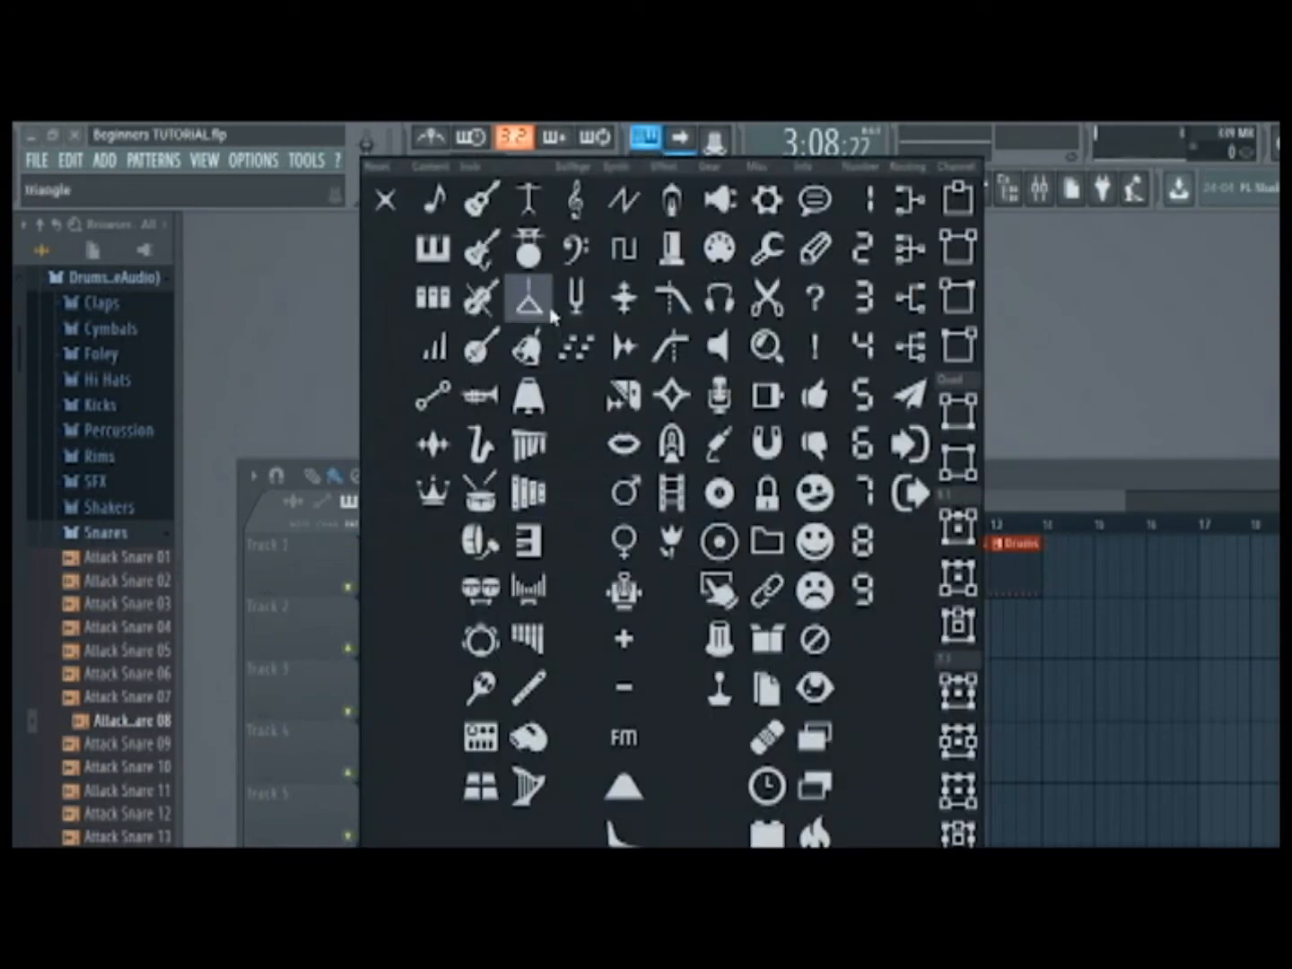
pyautogui.click(529, 348)
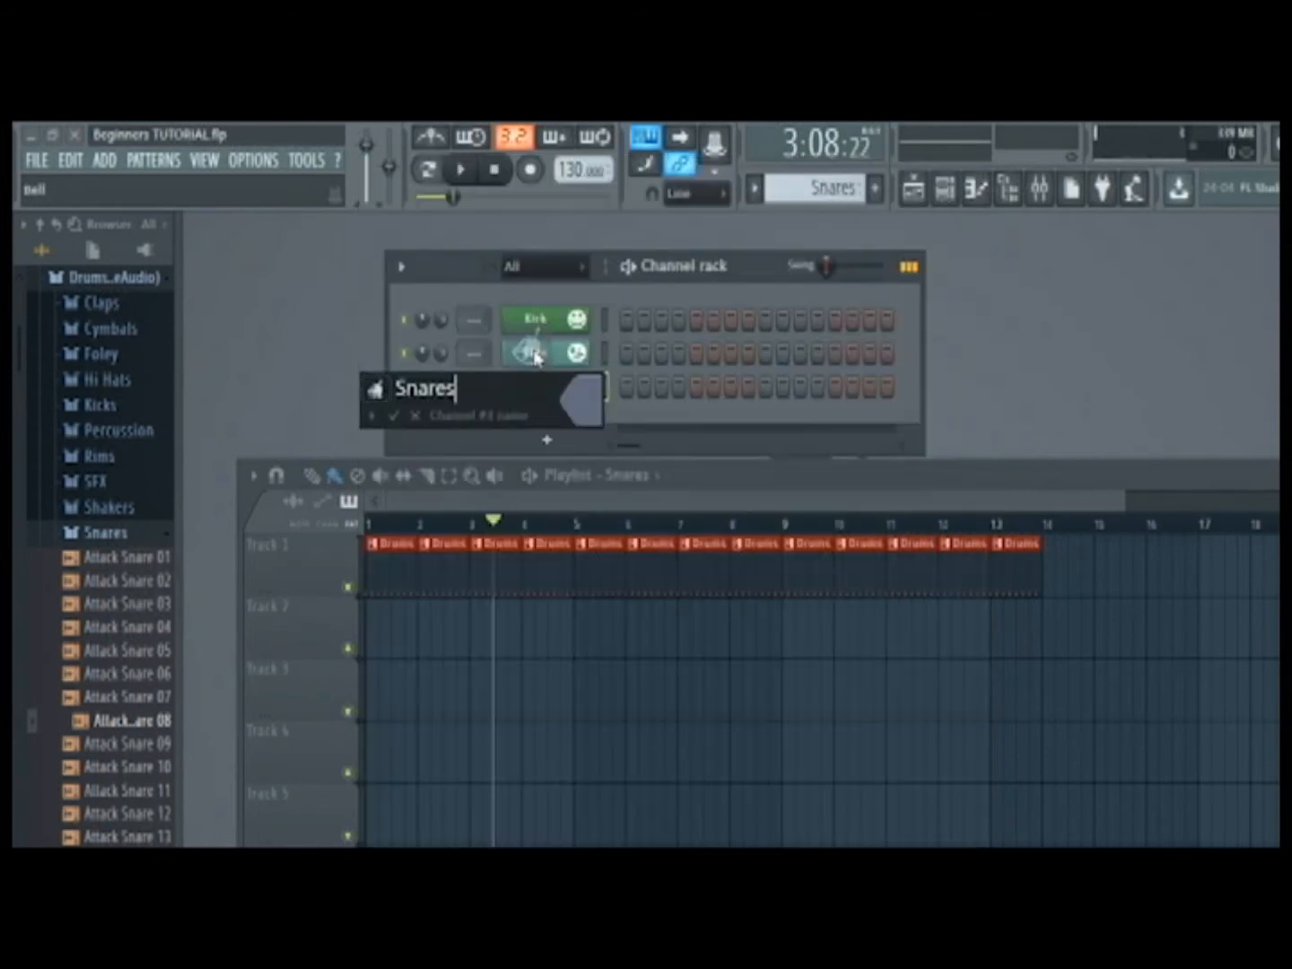
pyautogui.click(392, 415)
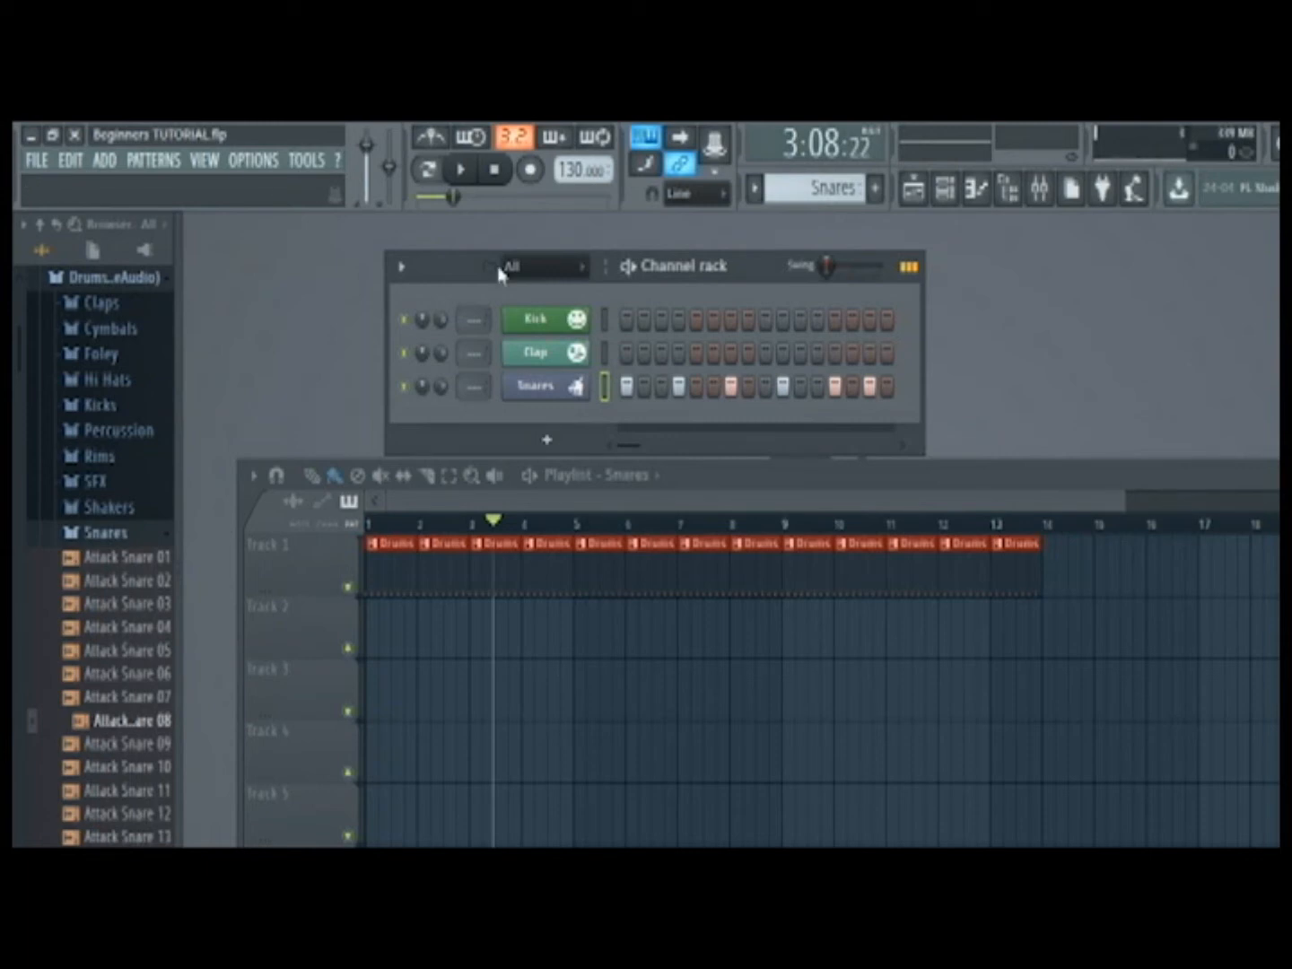
# Switch playback to pattern mode and play the Snares pattern.
pyautogui.click(428, 169)
pyautogui.click(464, 170)
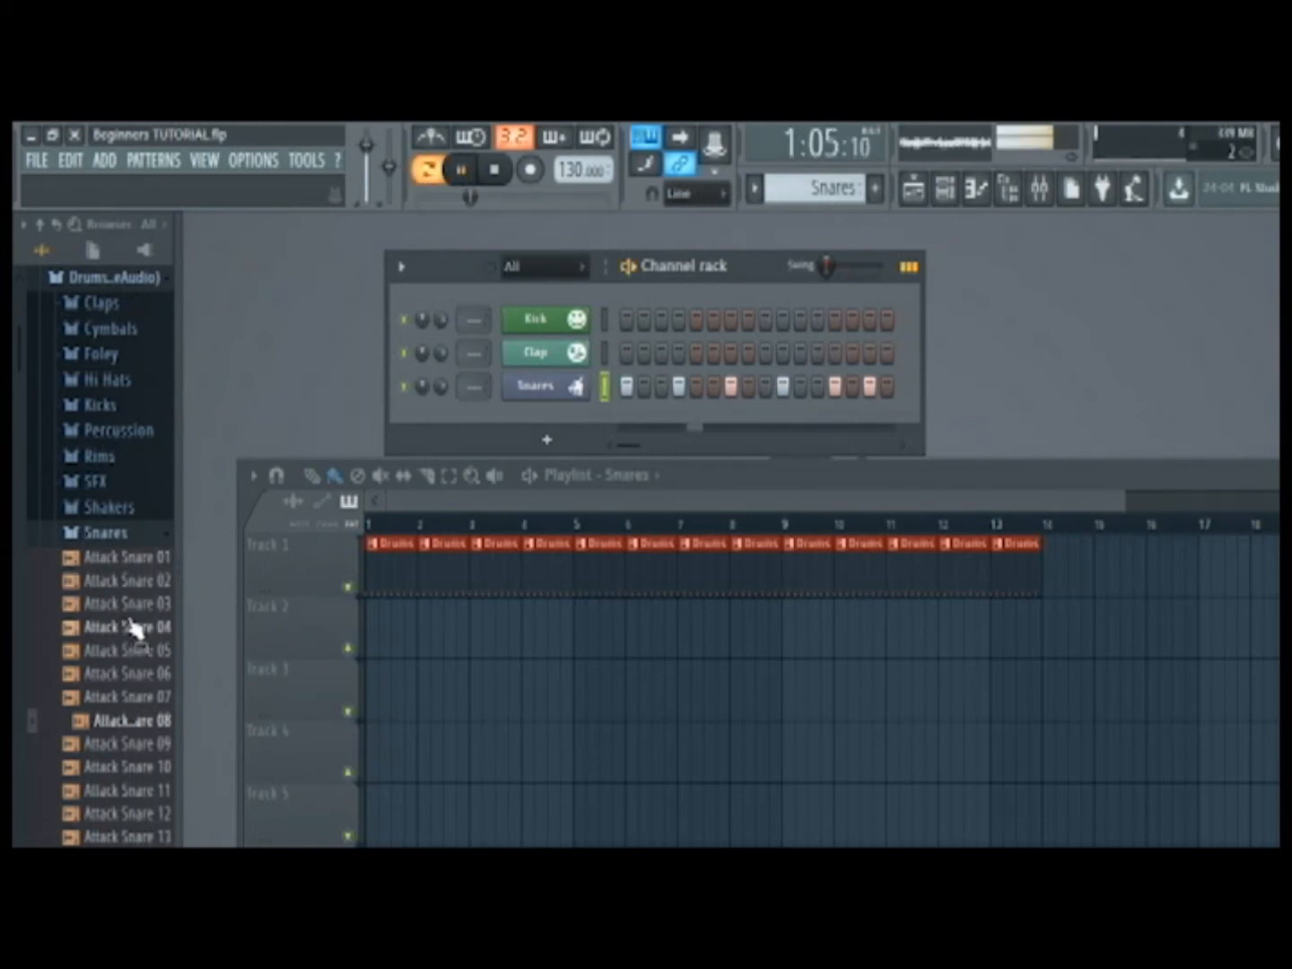
# Try the Attack Snare 03, 06, 02 and 01 samples in turn on the Snares channel during playback.
pyautogui.click(134, 585)
pyautogui.moveTo(136, 603); pyautogui.dragTo(544, 397)
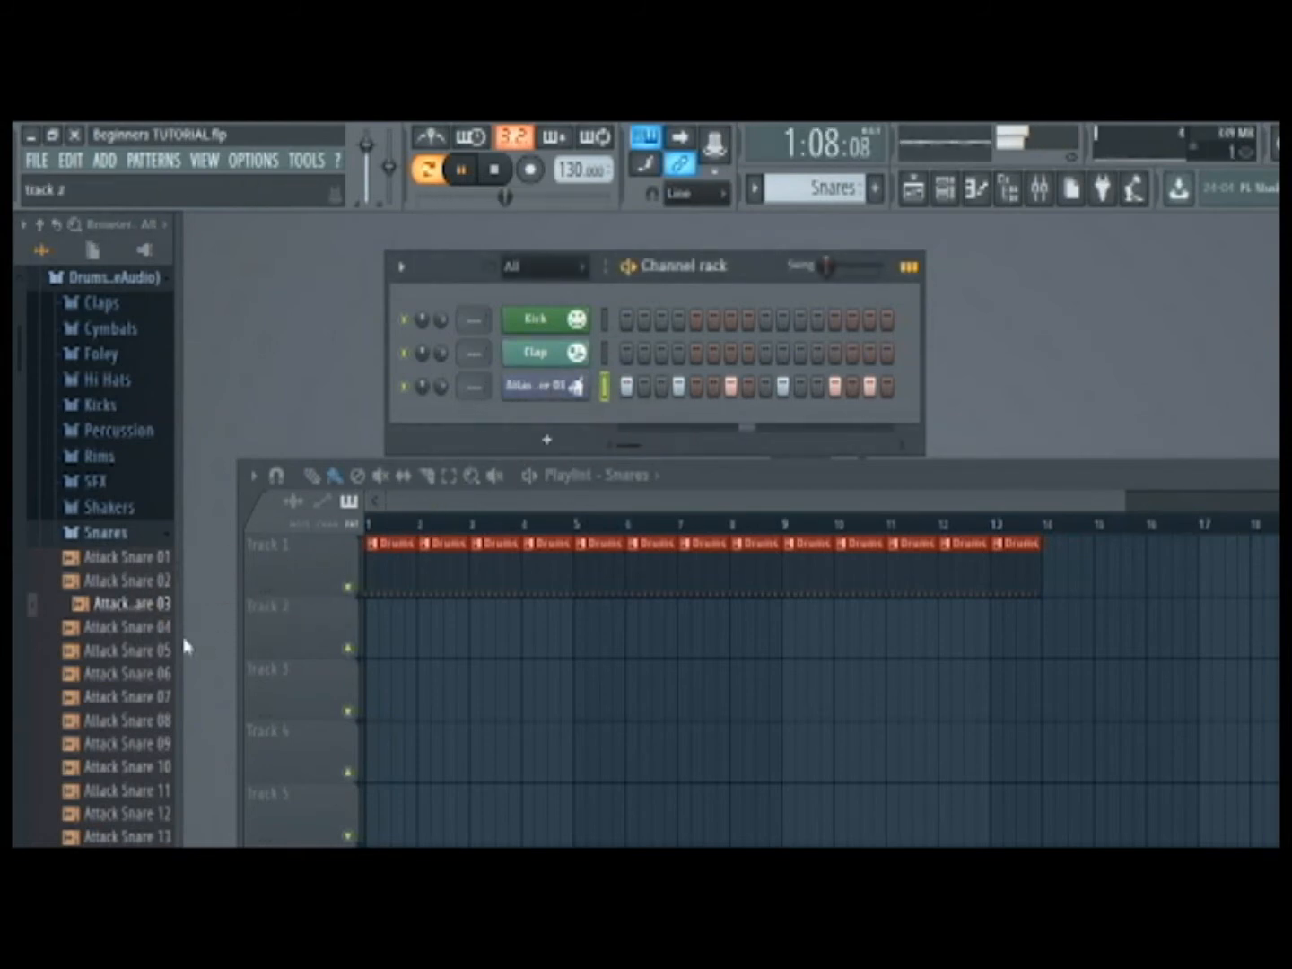
pyautogui.moveTo(144, 672); pyautogui.dragTo(538, 412)
pyautogui.moveTo(142, 581); pyautogui.dragTo(574, 405)
pyautogui.moveTo(163, 568); pyautogui.dragTo(569, 408)
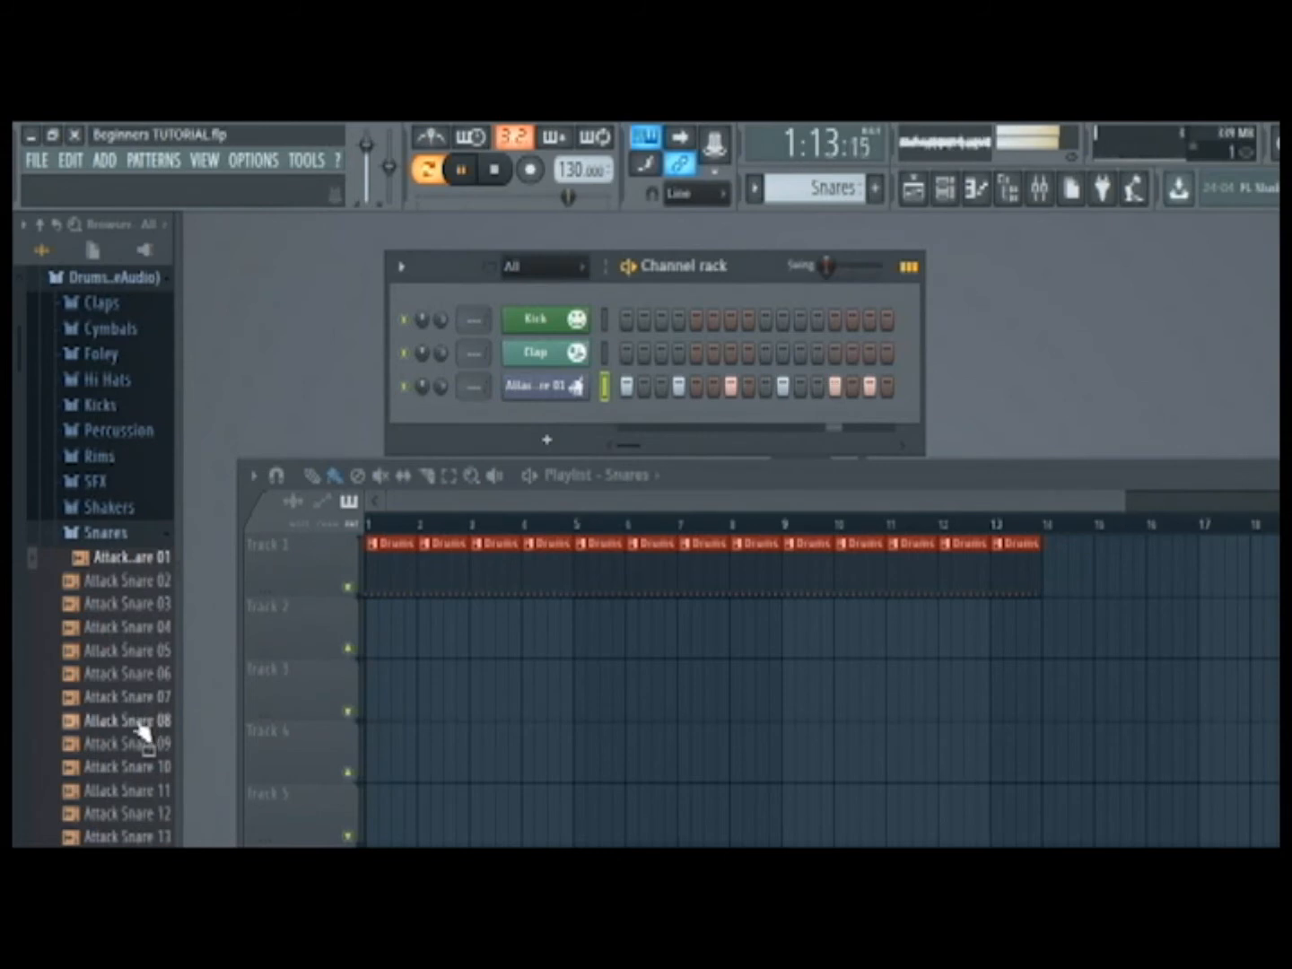
# Audition samples further down the Snares folder, replace the snare channel's sample with Downstream Snare 01, and pause playback.
pyautogui.scroll(-3, 141, 725)
pyautogui.scroll(-20, 142, 718)
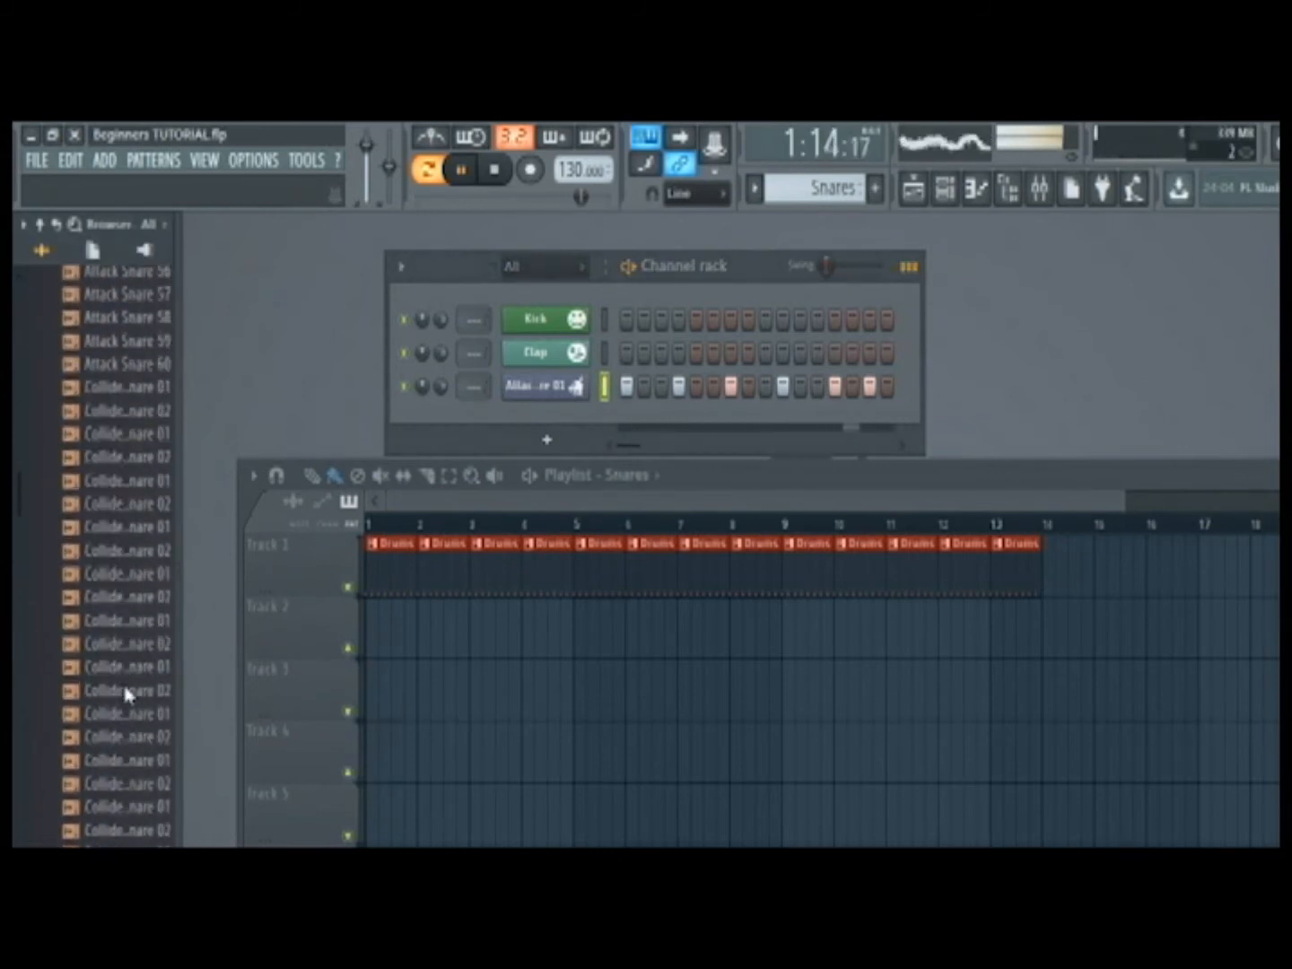
pyautogui.click(120, 650)
pyautogui.click(125, 630)
pyautogui.click(127, 611)
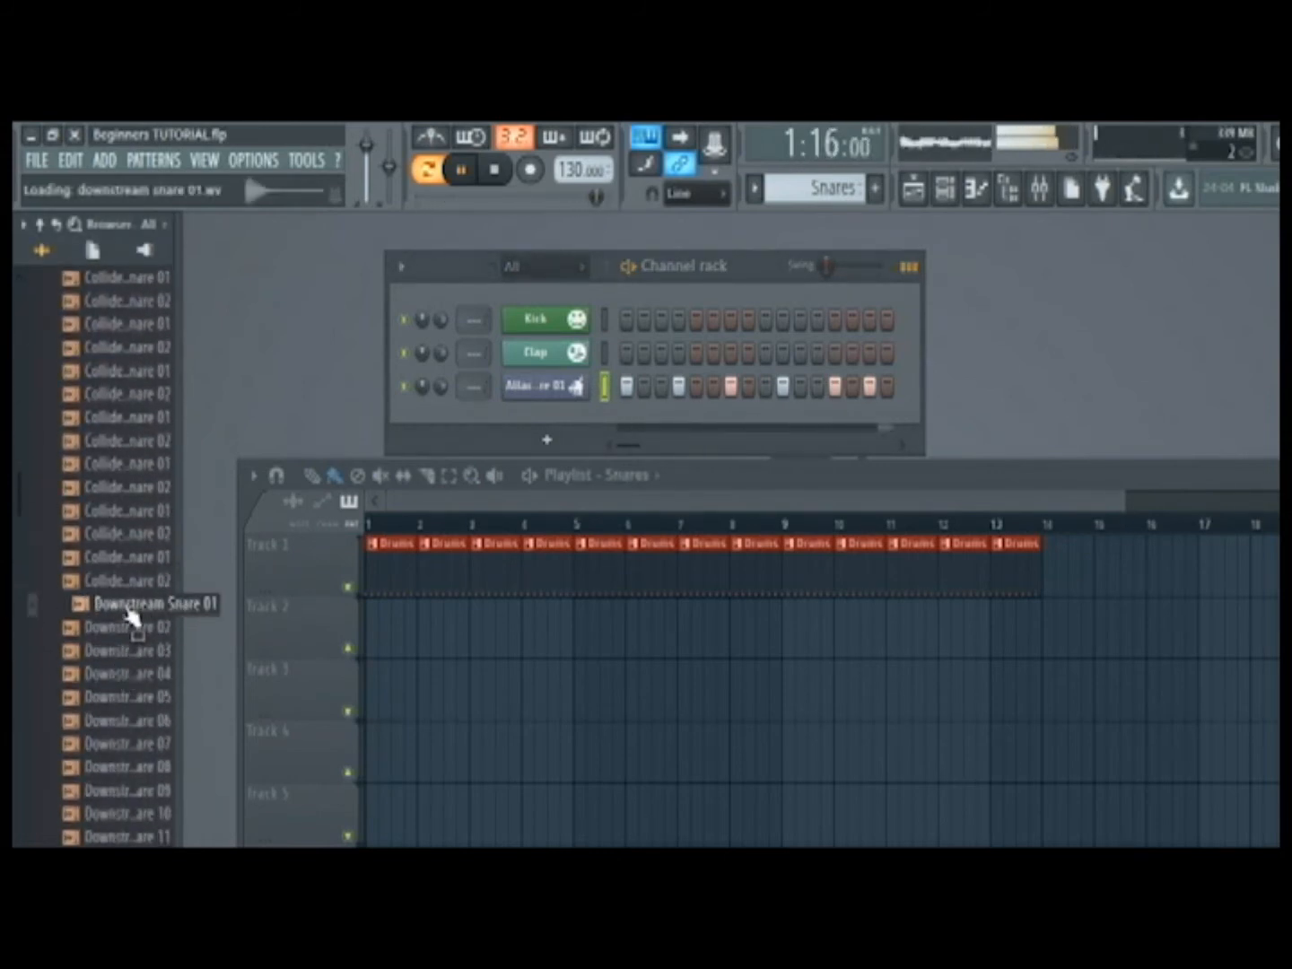
pyautogui.moveTo(127, 615); pyautogui.dragTo(543, 391)
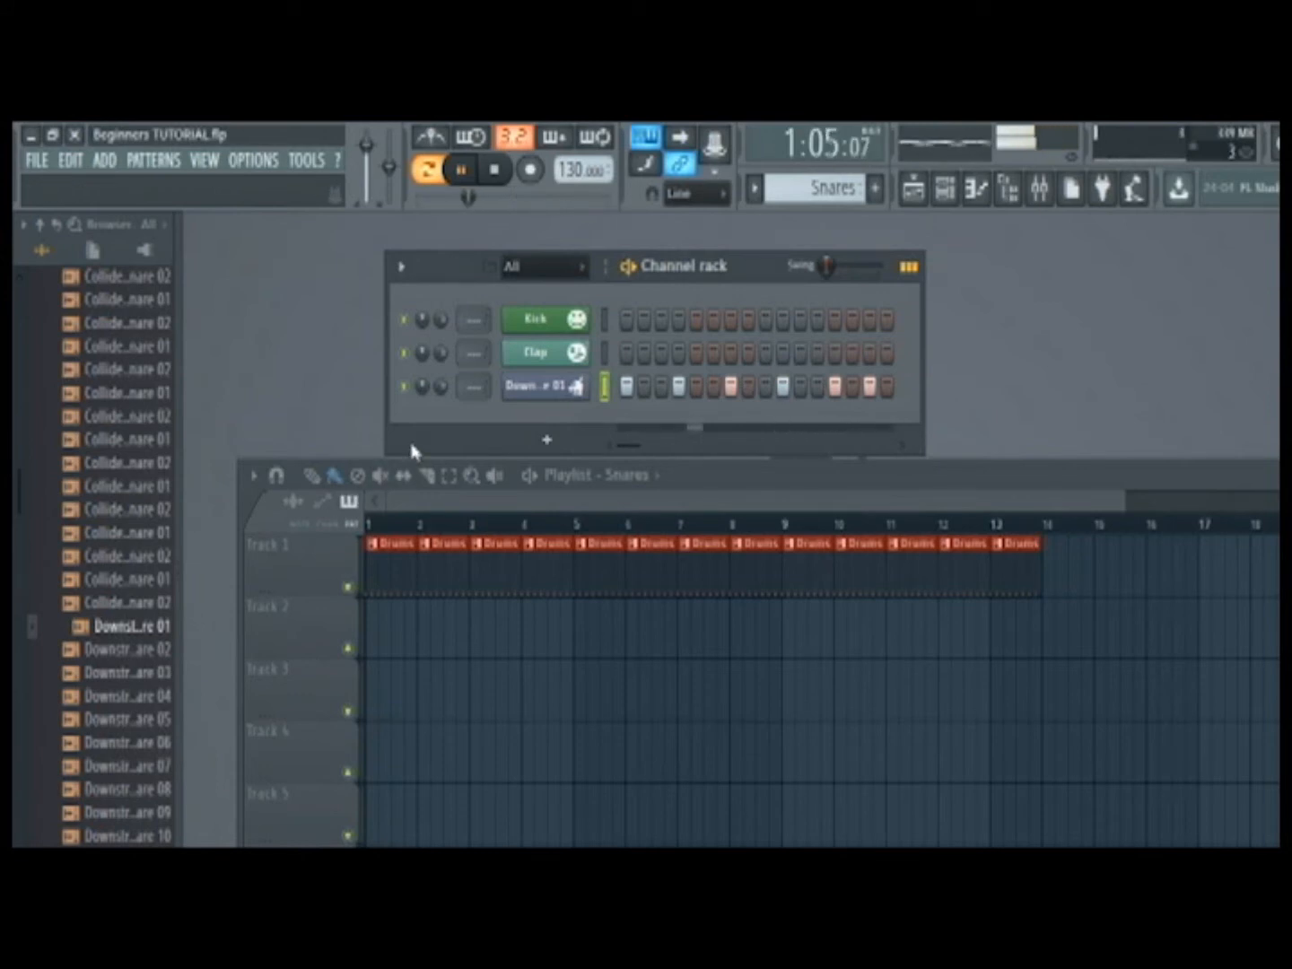
pyautogui.click(460, 169)
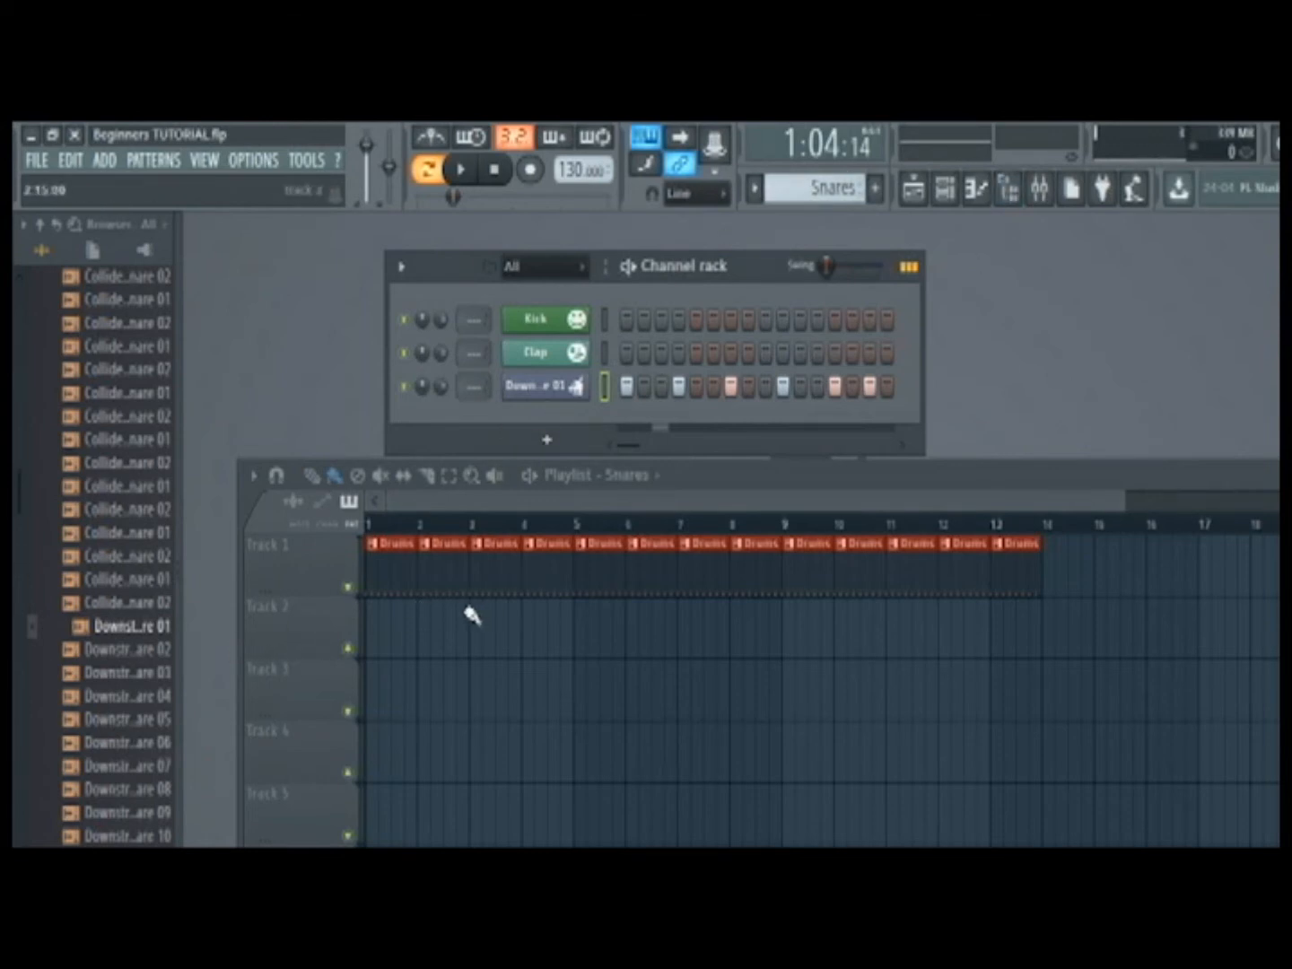
# Paint Snares clips on Track 2 from bar 3 through bar 13 and play the arrangement in song mode.
pyautogui.moveTo(472, 615)
pyautogui.mouseDown()
pyautogui.moveTo(686, 658)
pyautogui.moveTo(886, 640)
pyautogui.moveTo(1006, 606)
pyautogui.mouseUp()
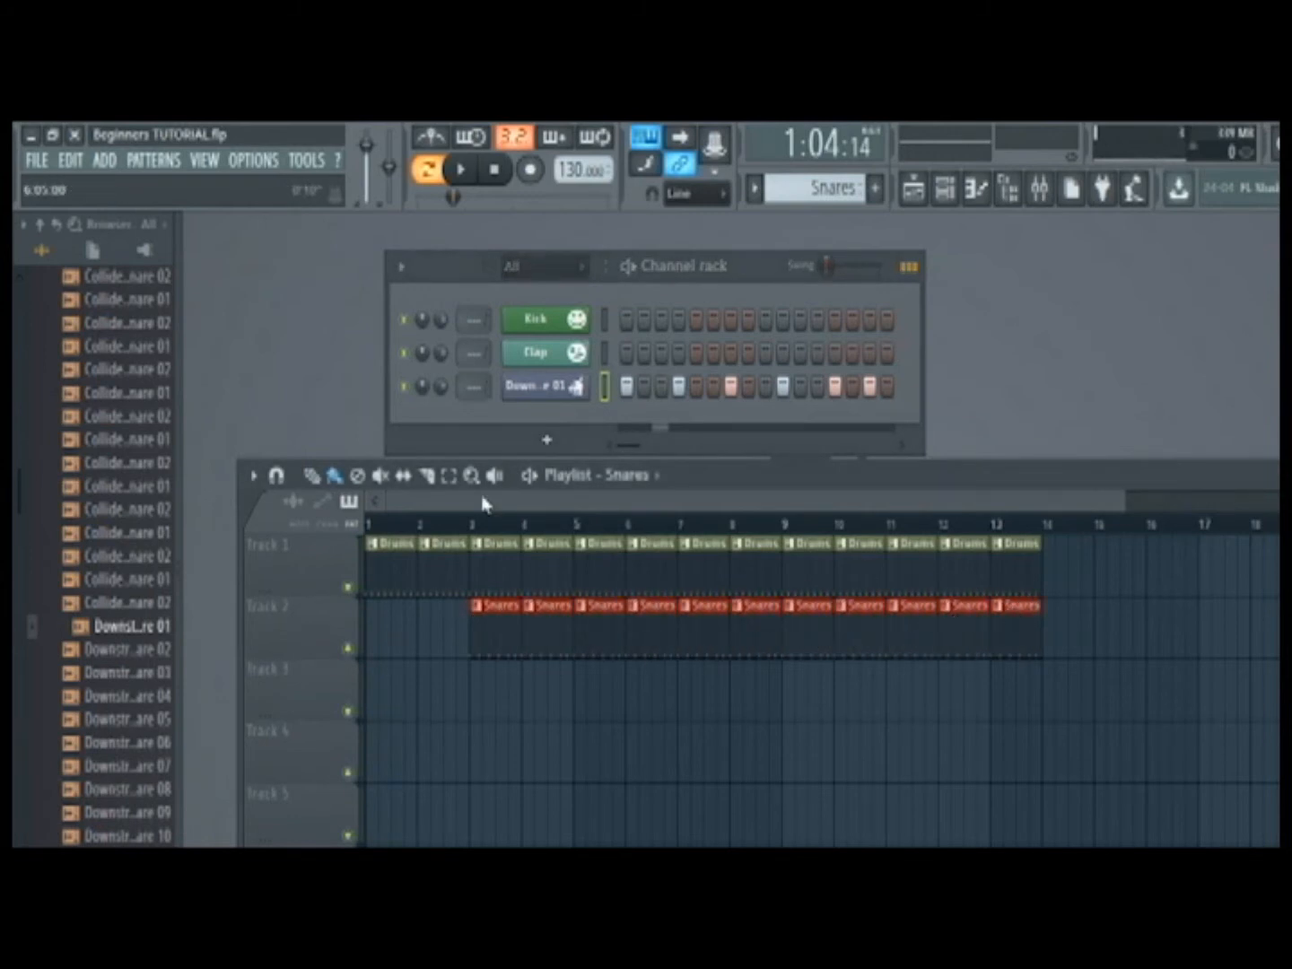
pyautogui.click(430, 173)
pyautogui.click(462, 169)
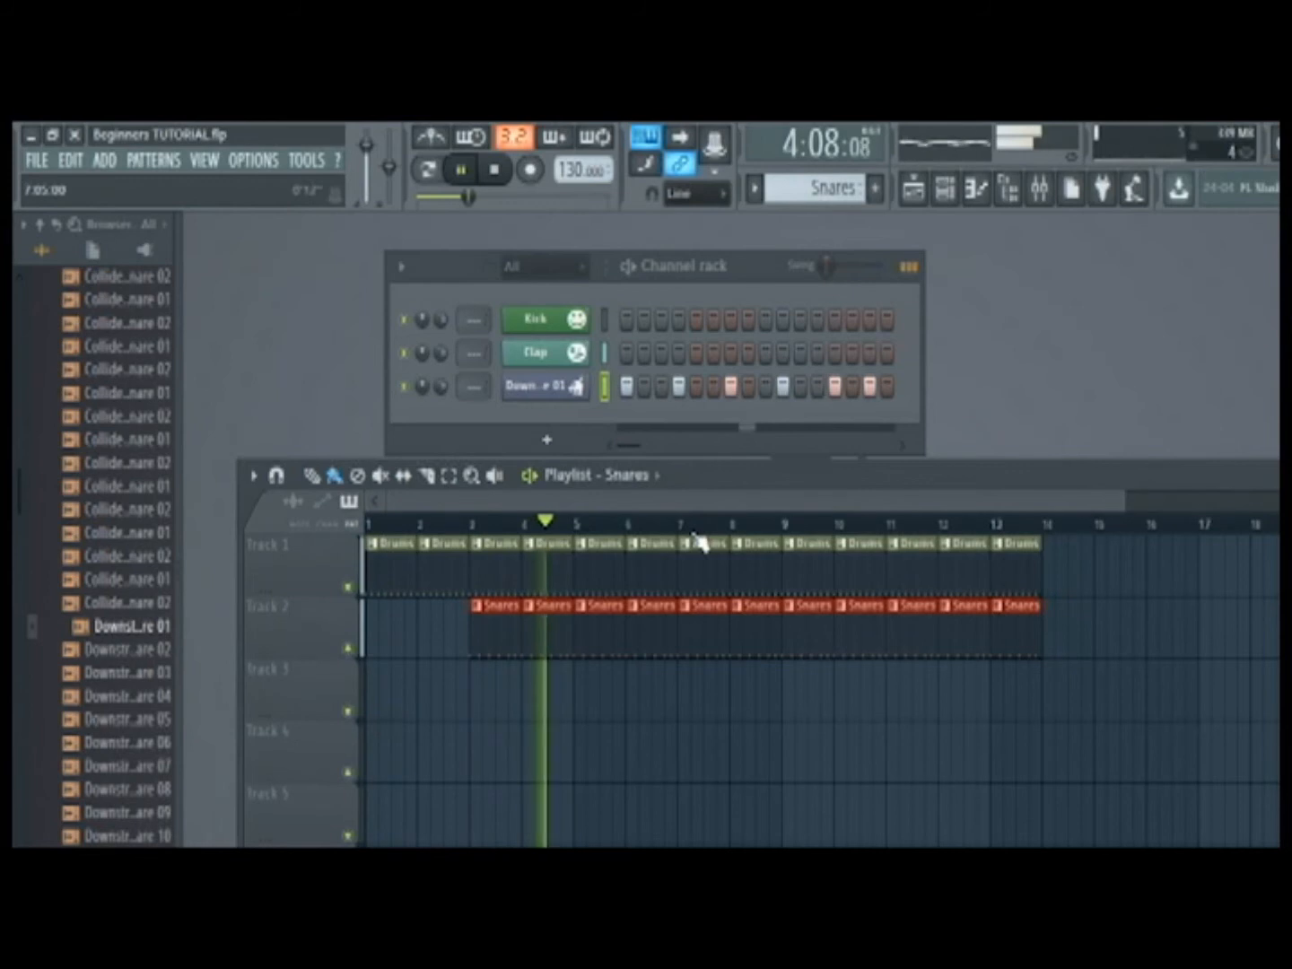
pyautogui.click(788, 527)
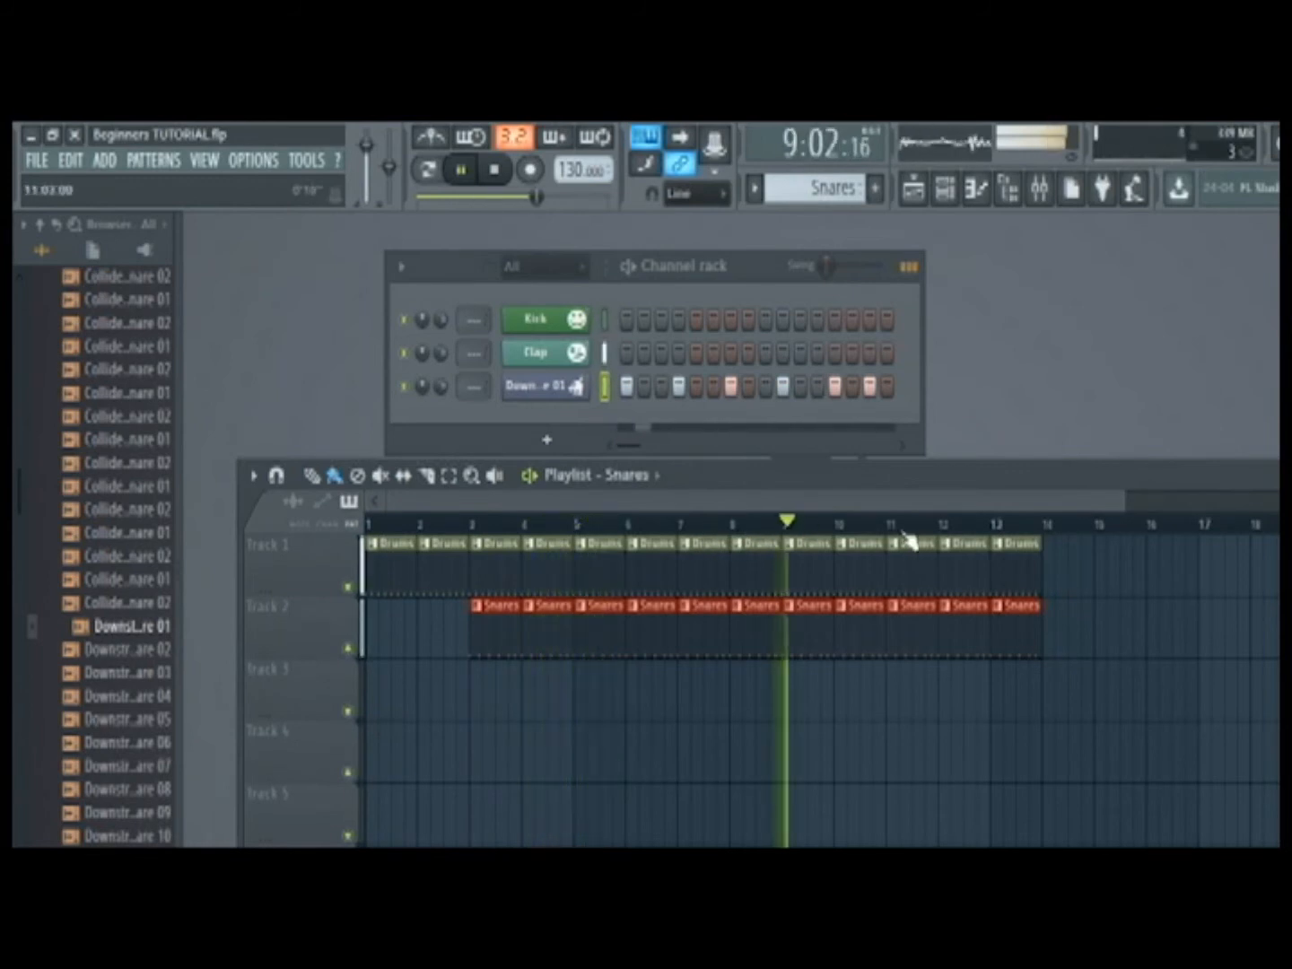
pyautogui.click(473, 171)
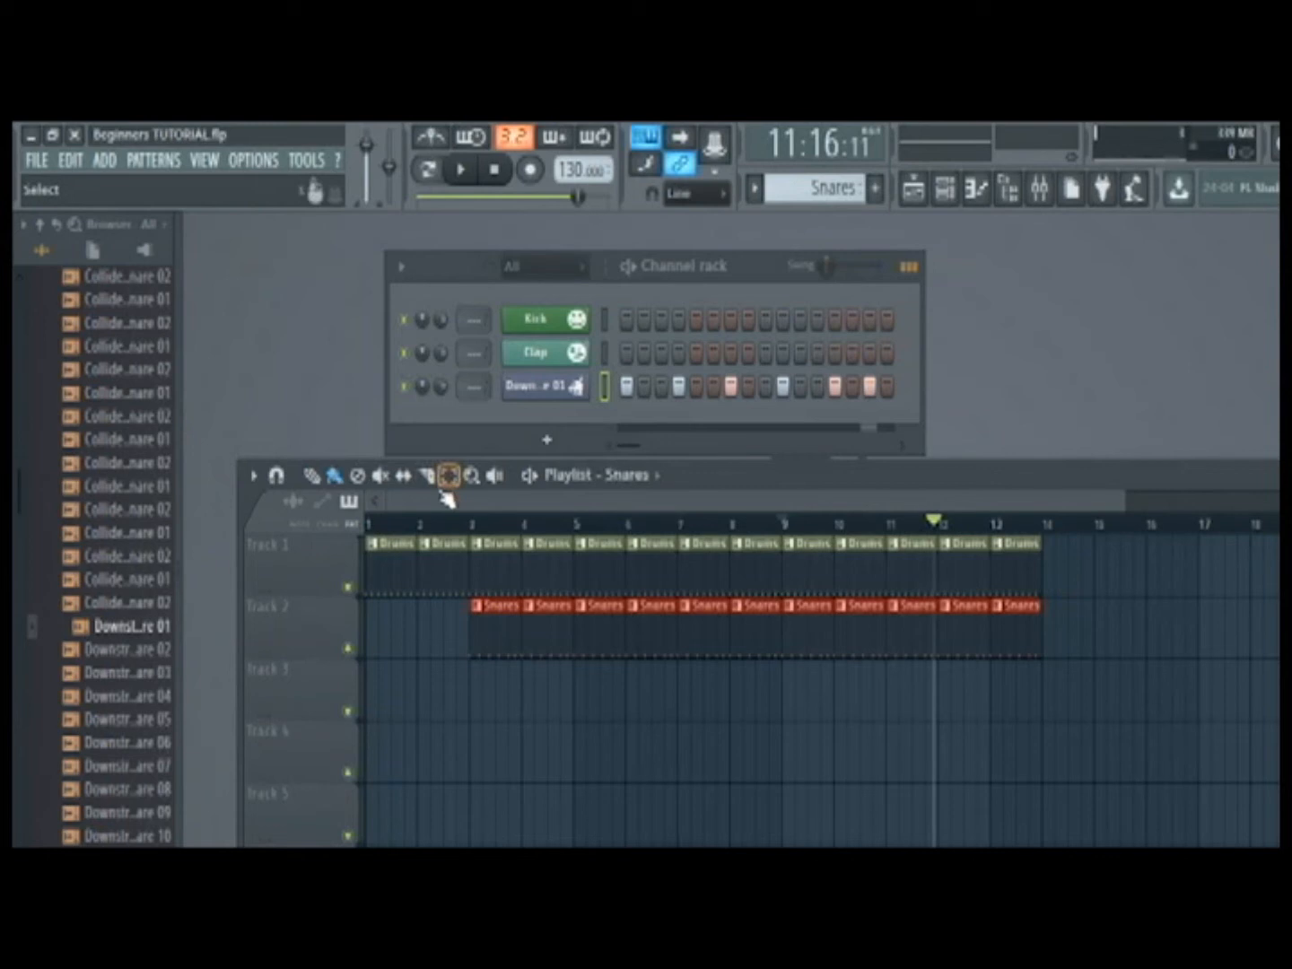
# Try box-selecting the Drums and Snares clips in the playlist, clear the selection, and return to the Paint tool.
pyautogui.click(449, 477)
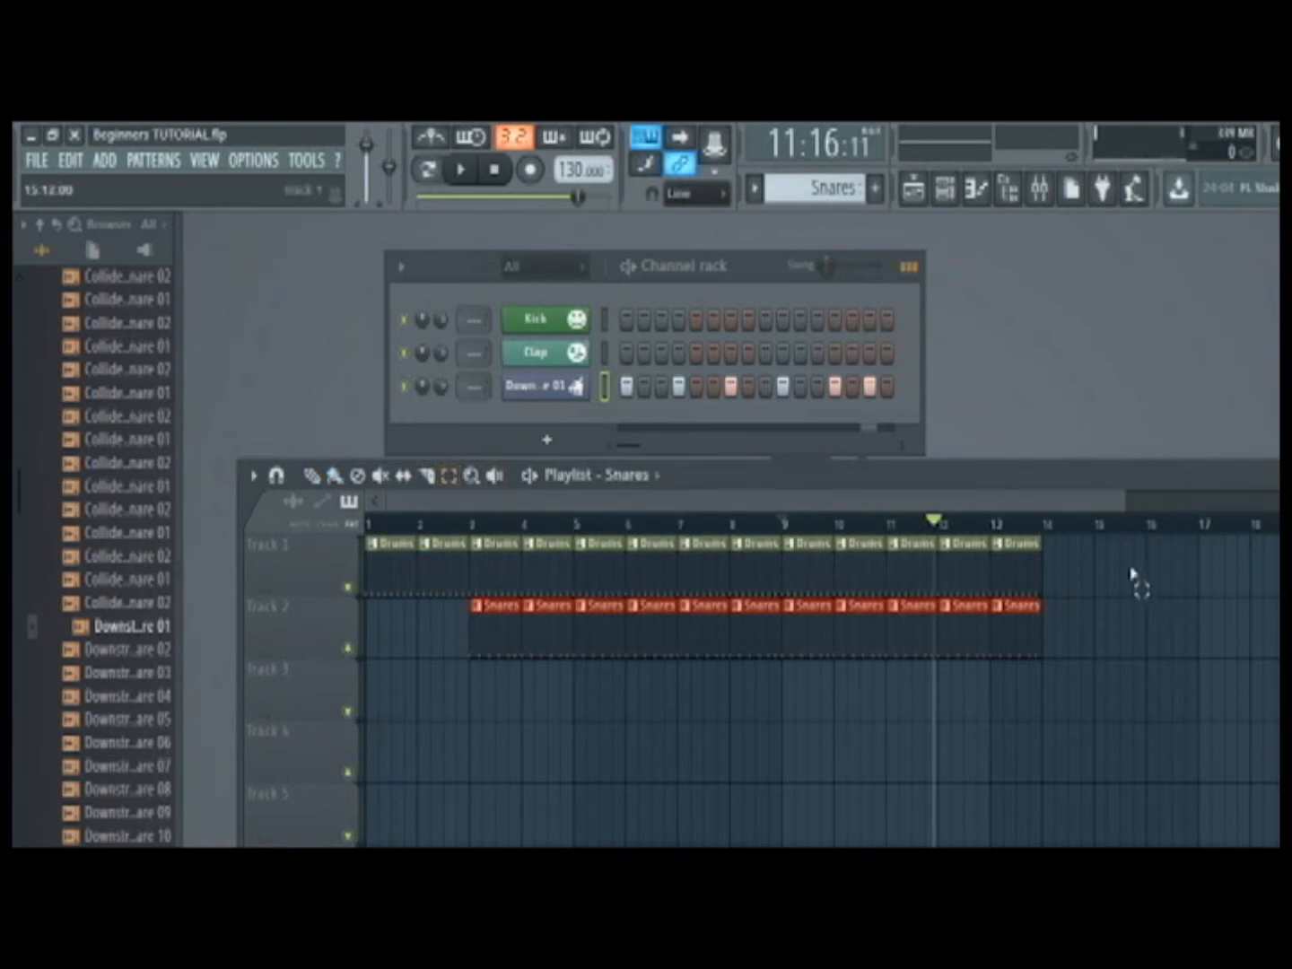
pyautogui.moveTo(1066, 585); pyautogui.dragTo(386, 549)
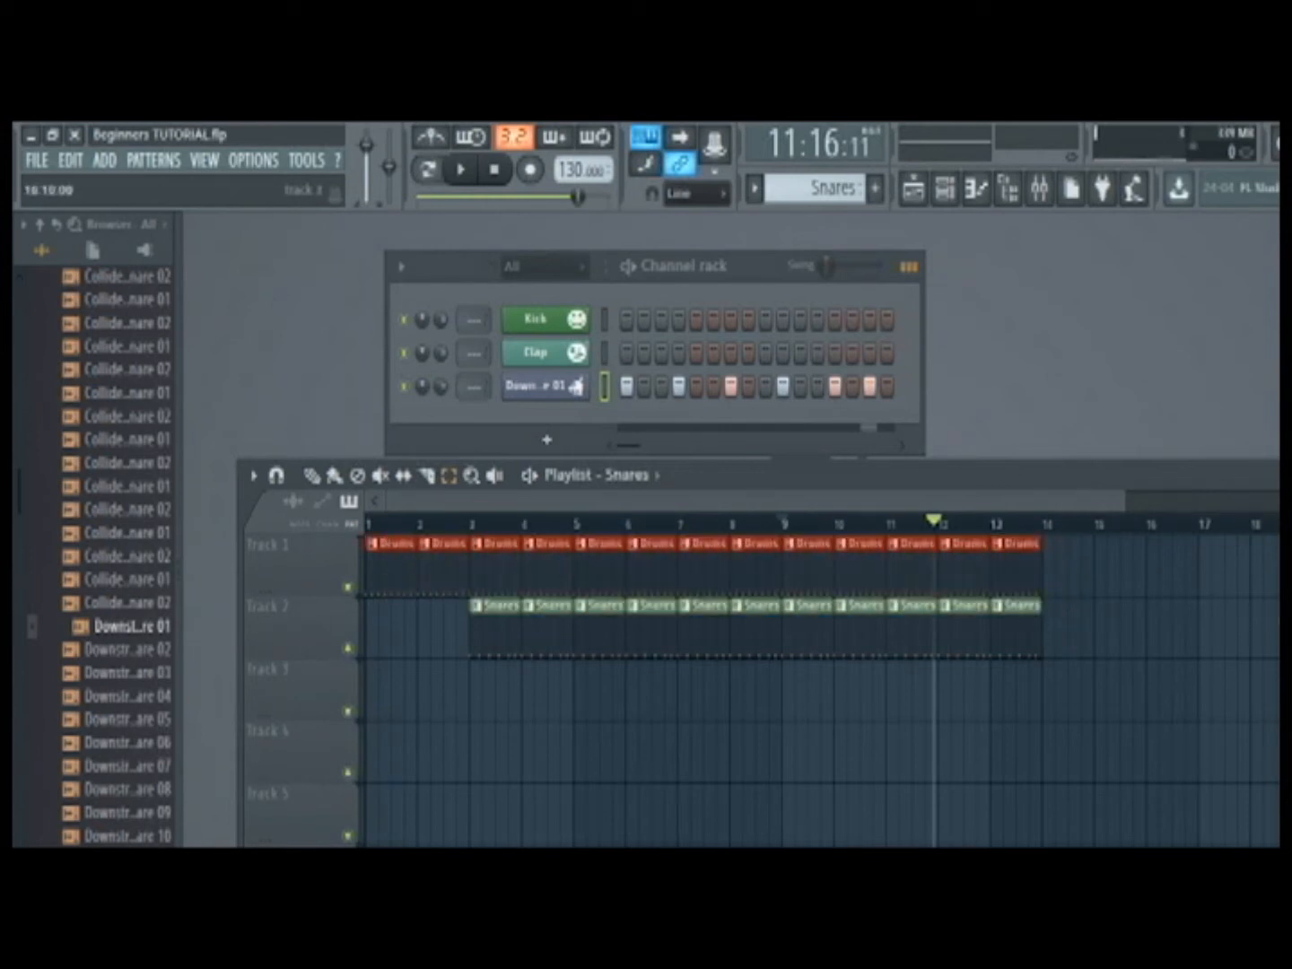
pyautogui.click(1172, 628)
pyautogui.moveTo(1148, 595); pyautogui.dragTo(463, 660)
pyautogui.click(1187, 582)
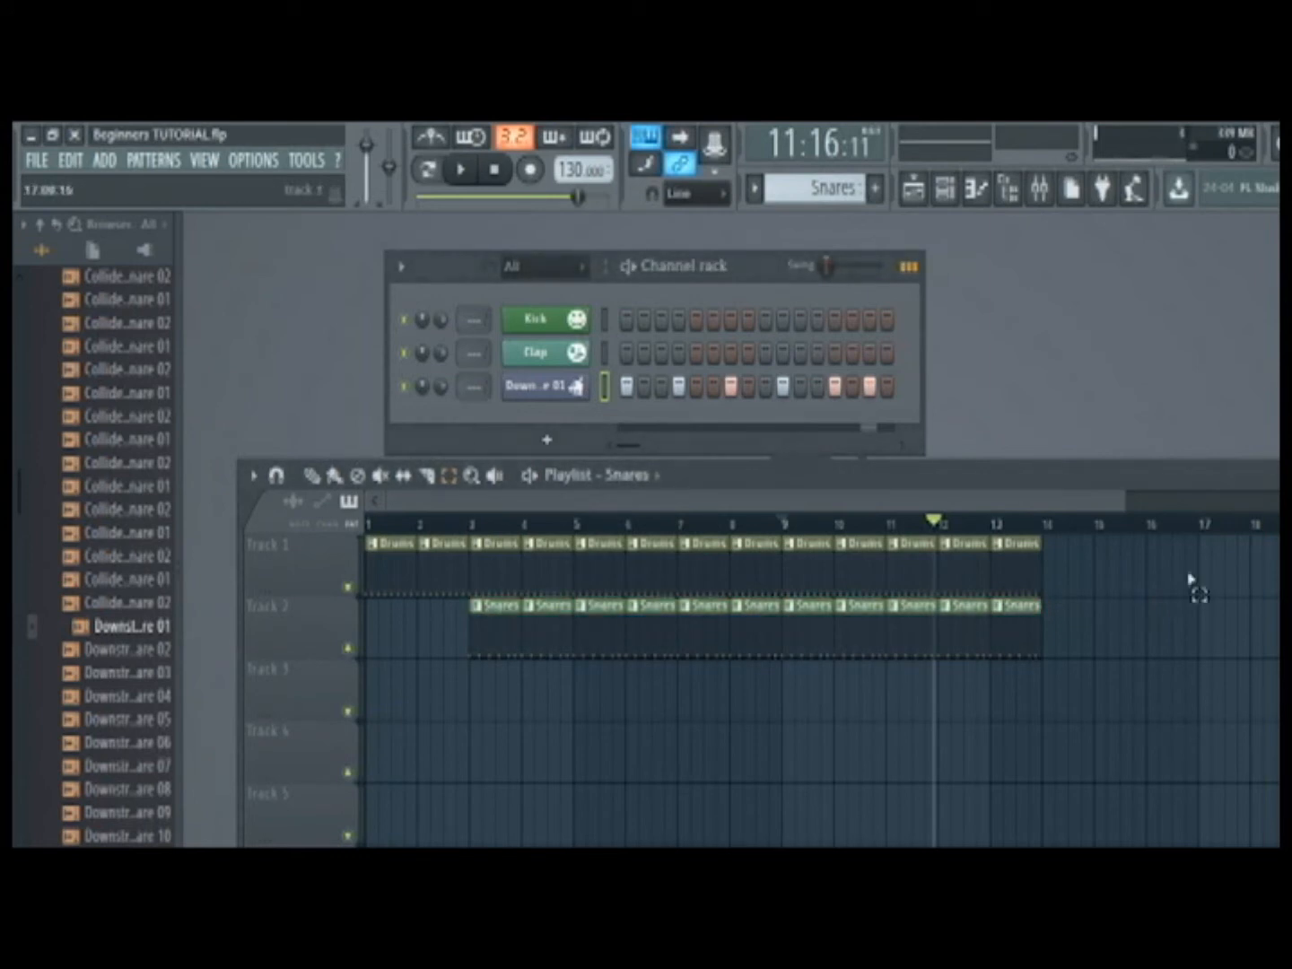
pyautogui.click(333, 481)
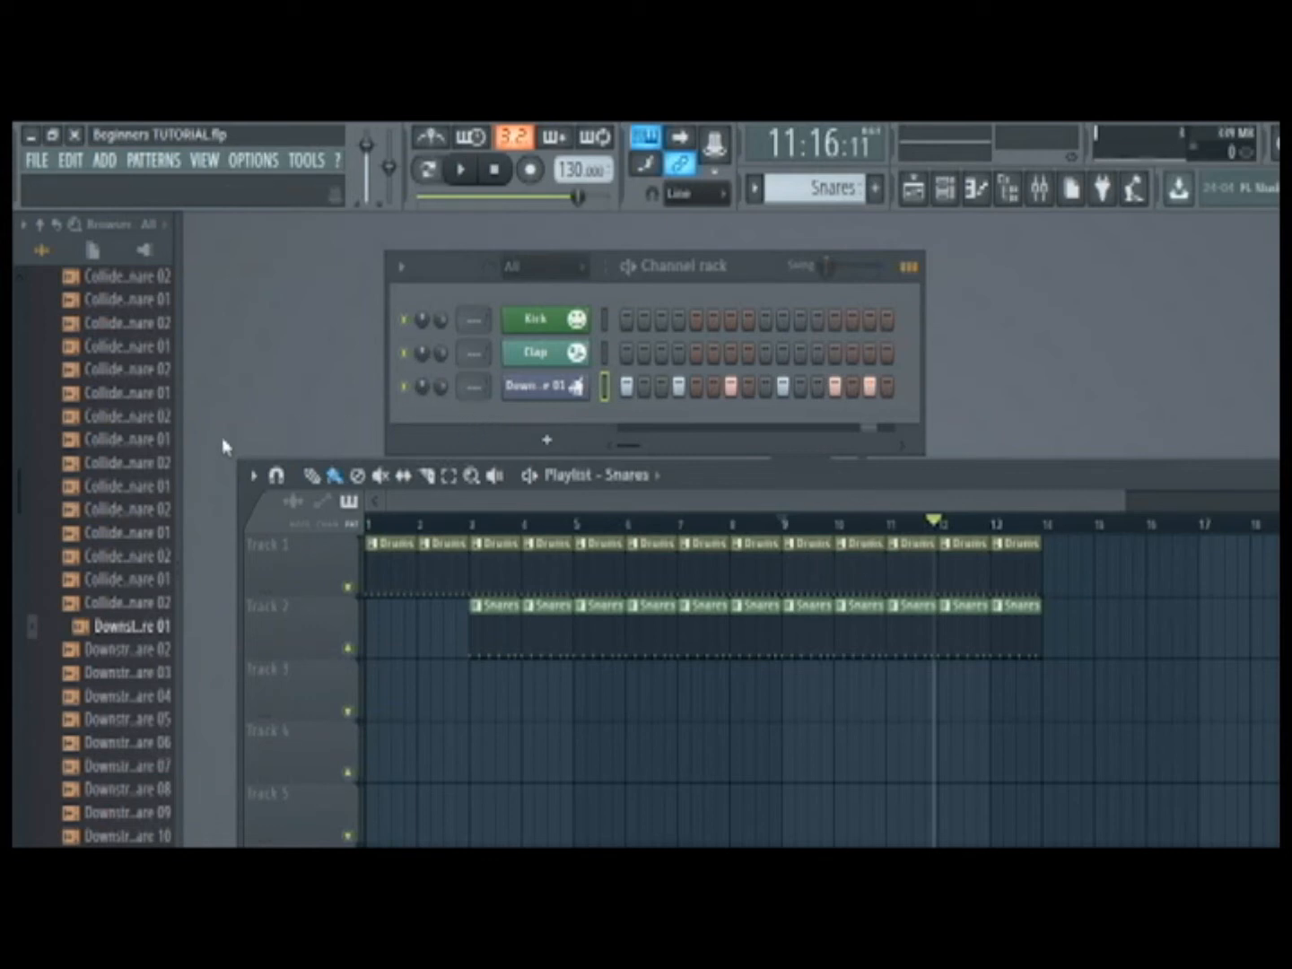
# Collapse the Snares and drum pack folders and expand the Bass folder in the Instruments pack.
pyautogui.moveTo(24, 459); pyautogui.dragTo(36, 340)
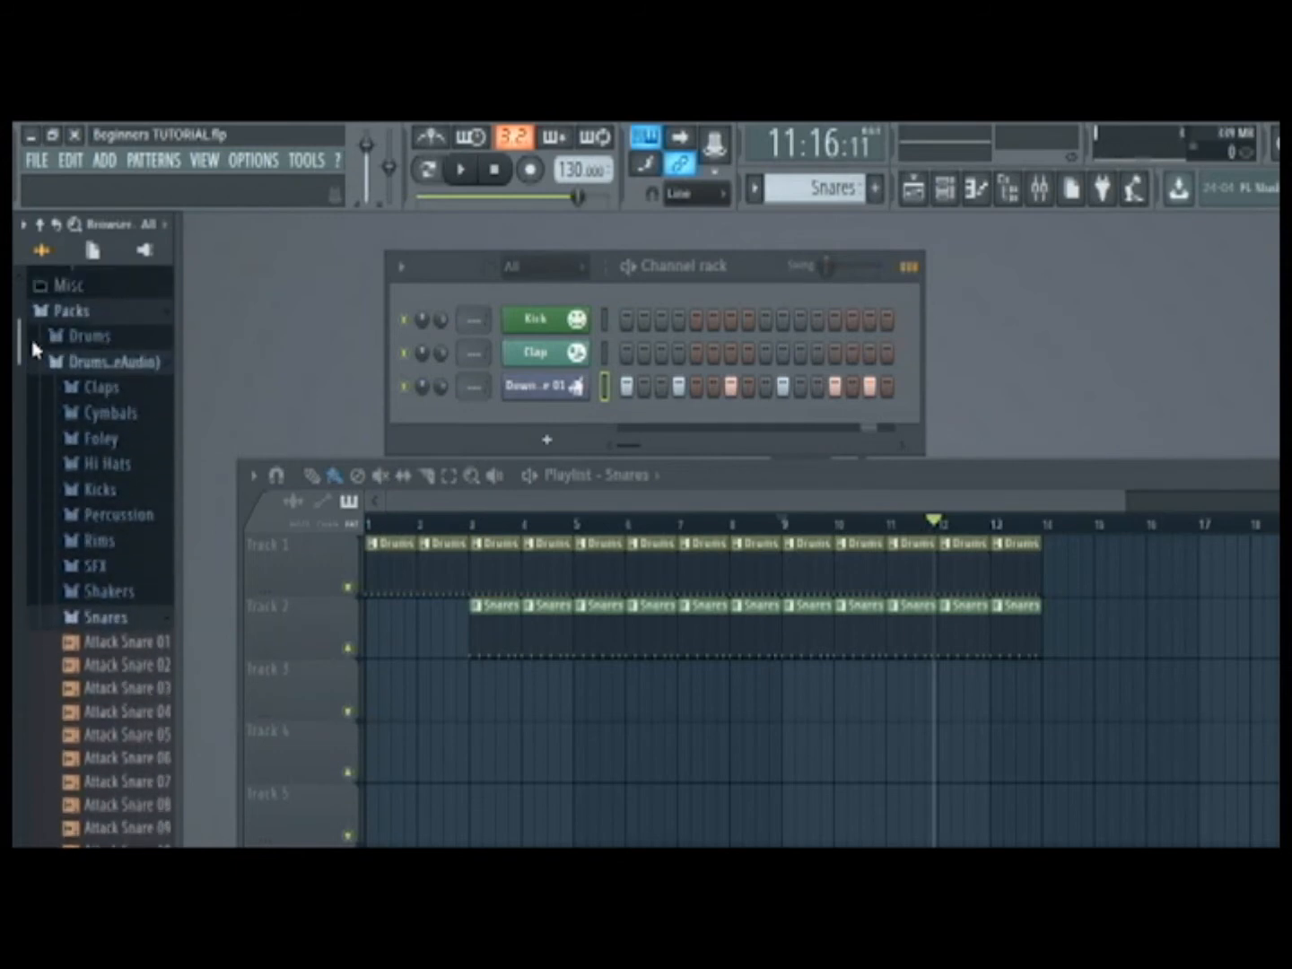
pyautogui.click(138, 622)
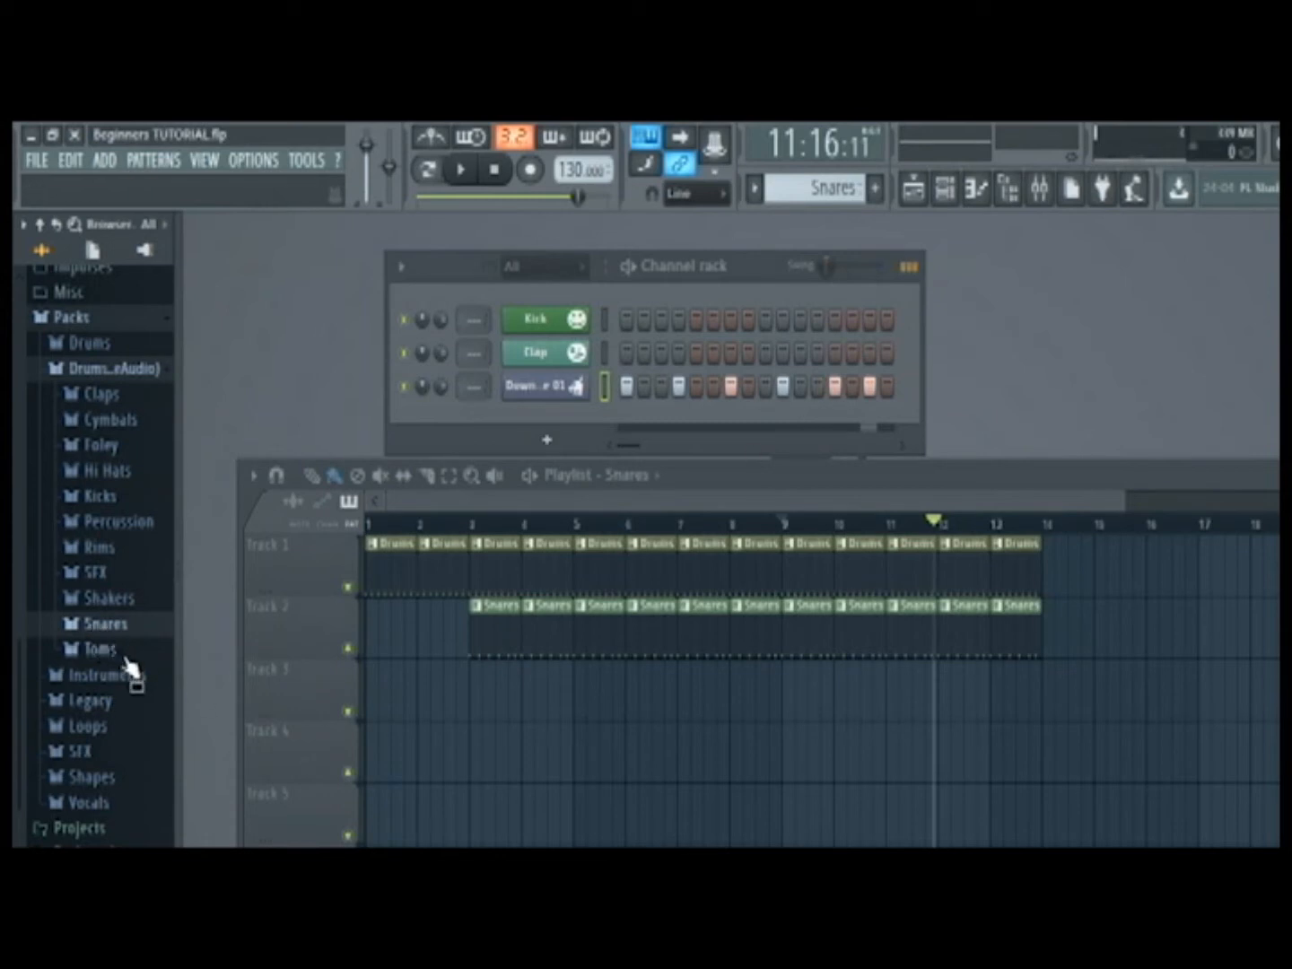
pyautogui.click(173, 380)
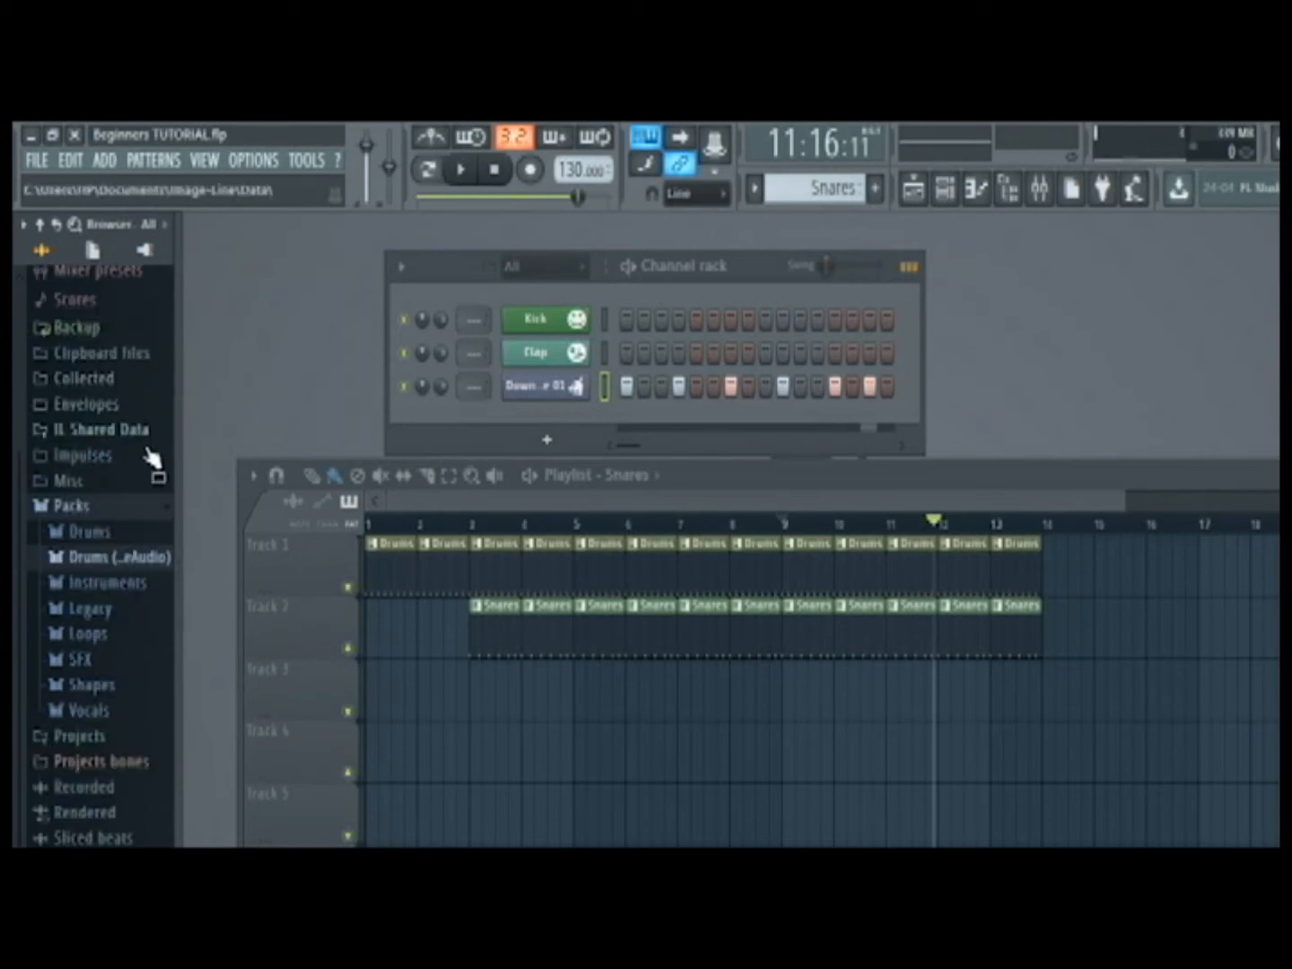
pyautogui.click(105, 582)
pyautogui.click(101, 609)
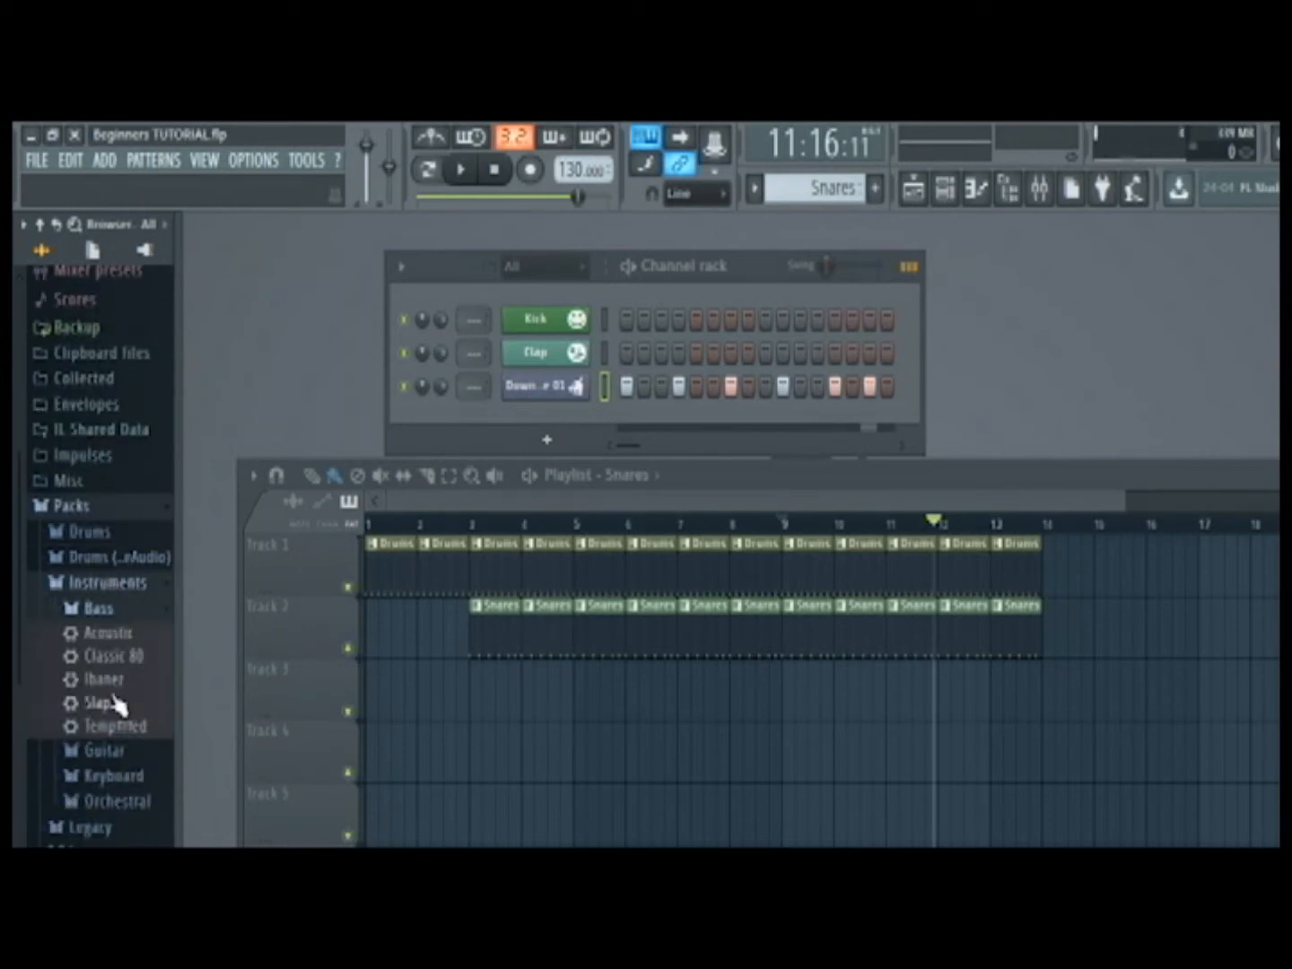
# Audition the Bass presets, add Acoustic as a new channel below the snare, and close its instrument window.
pyautogui.click(122, 704)
pyautogui.click(125, 683)
pyautogui.click(134, 637)
pyautogui.click(125, 658)
pyautogui.click(126, 635)
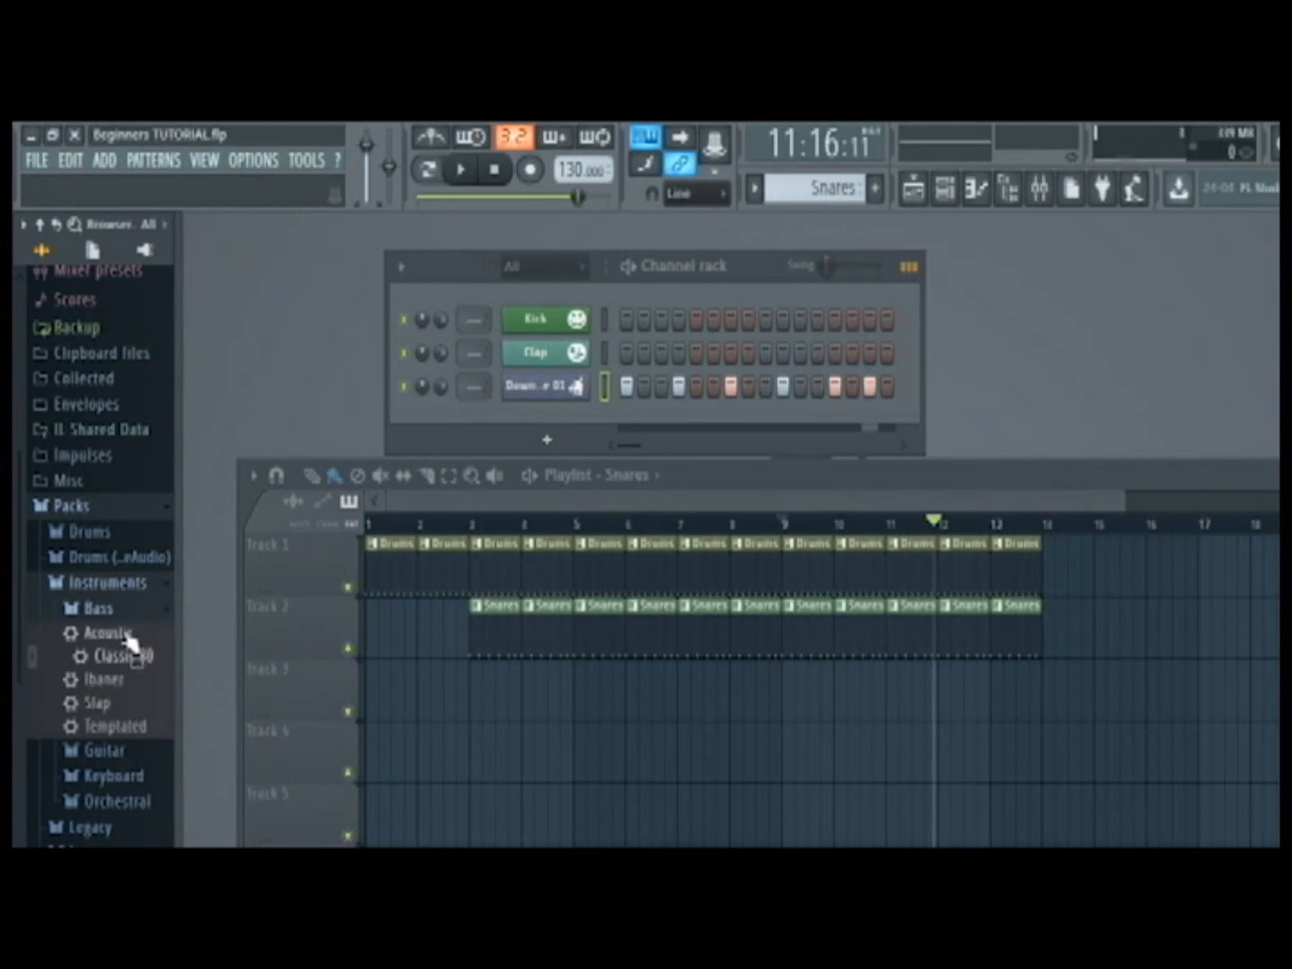
pyautogui.moveTo(117, 639); pyautogui.dragTo(543, 420)
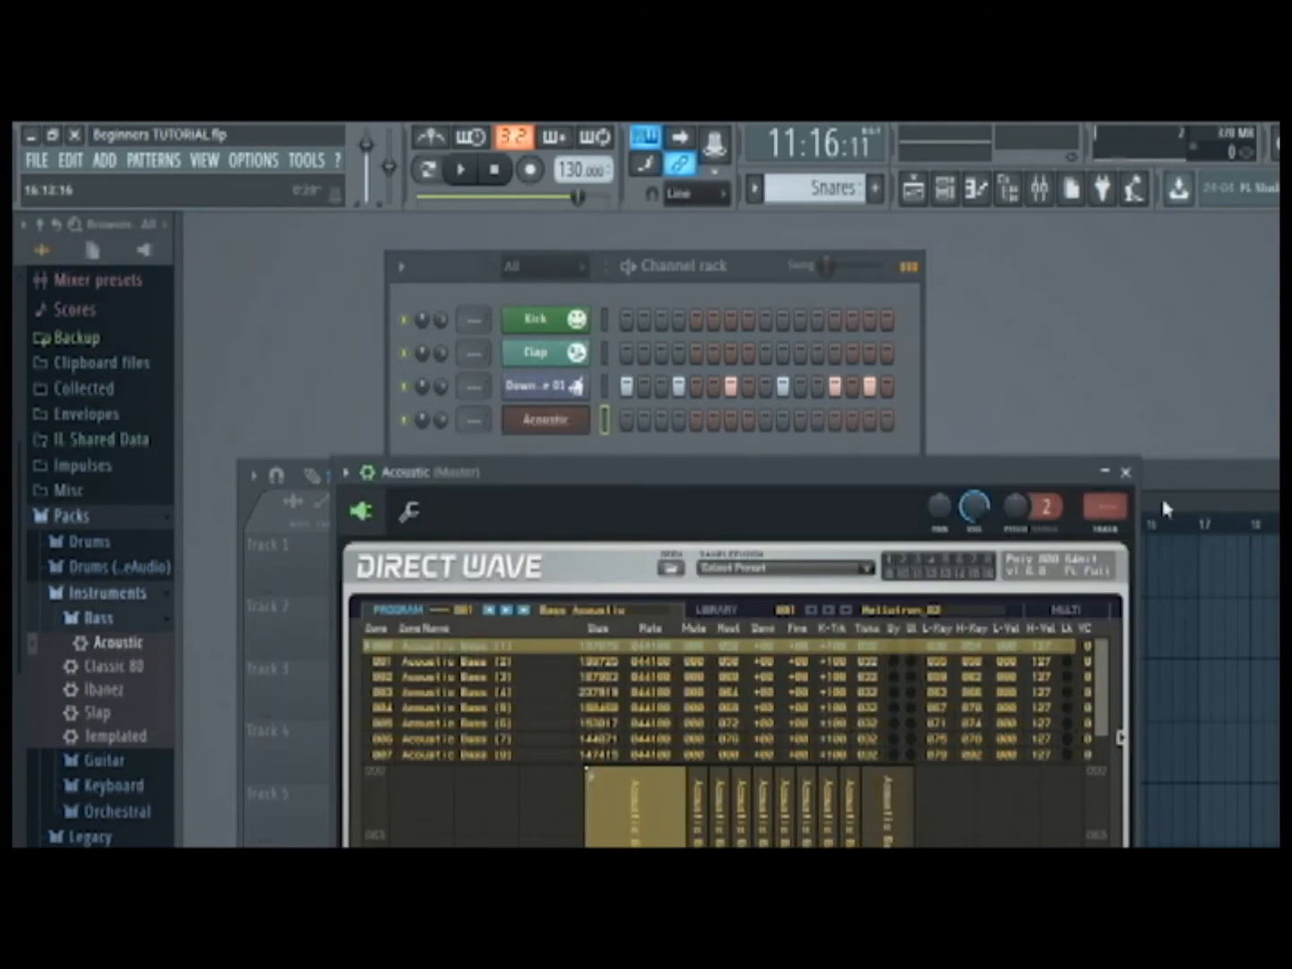
pyautogui.click(1120, 481)
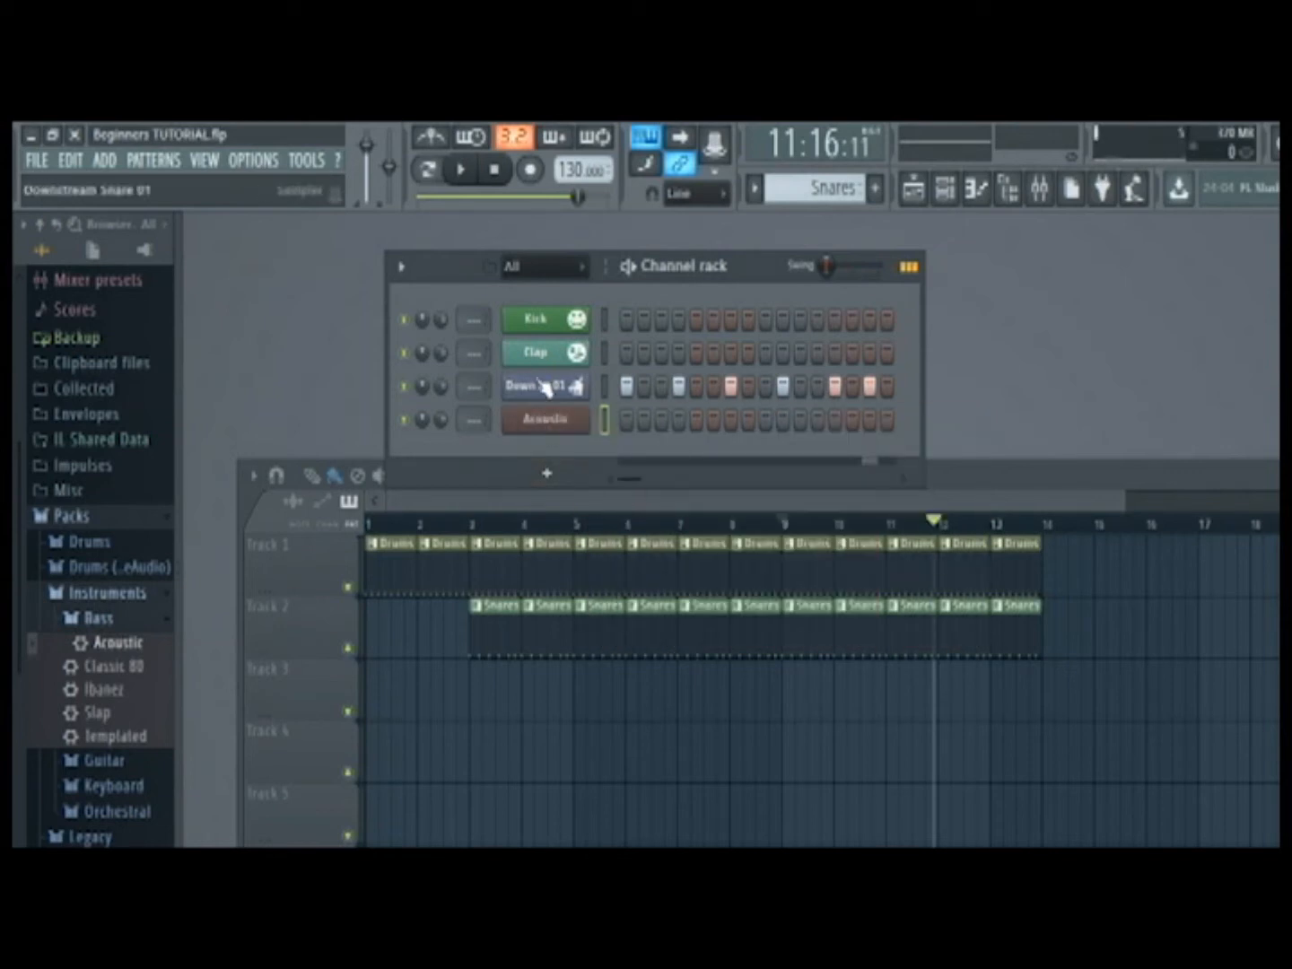
# Rename the Acoustic channel to Bass, with a coral-red color and the electric guitar icon.
pyautogui.rightClick(546, 428)
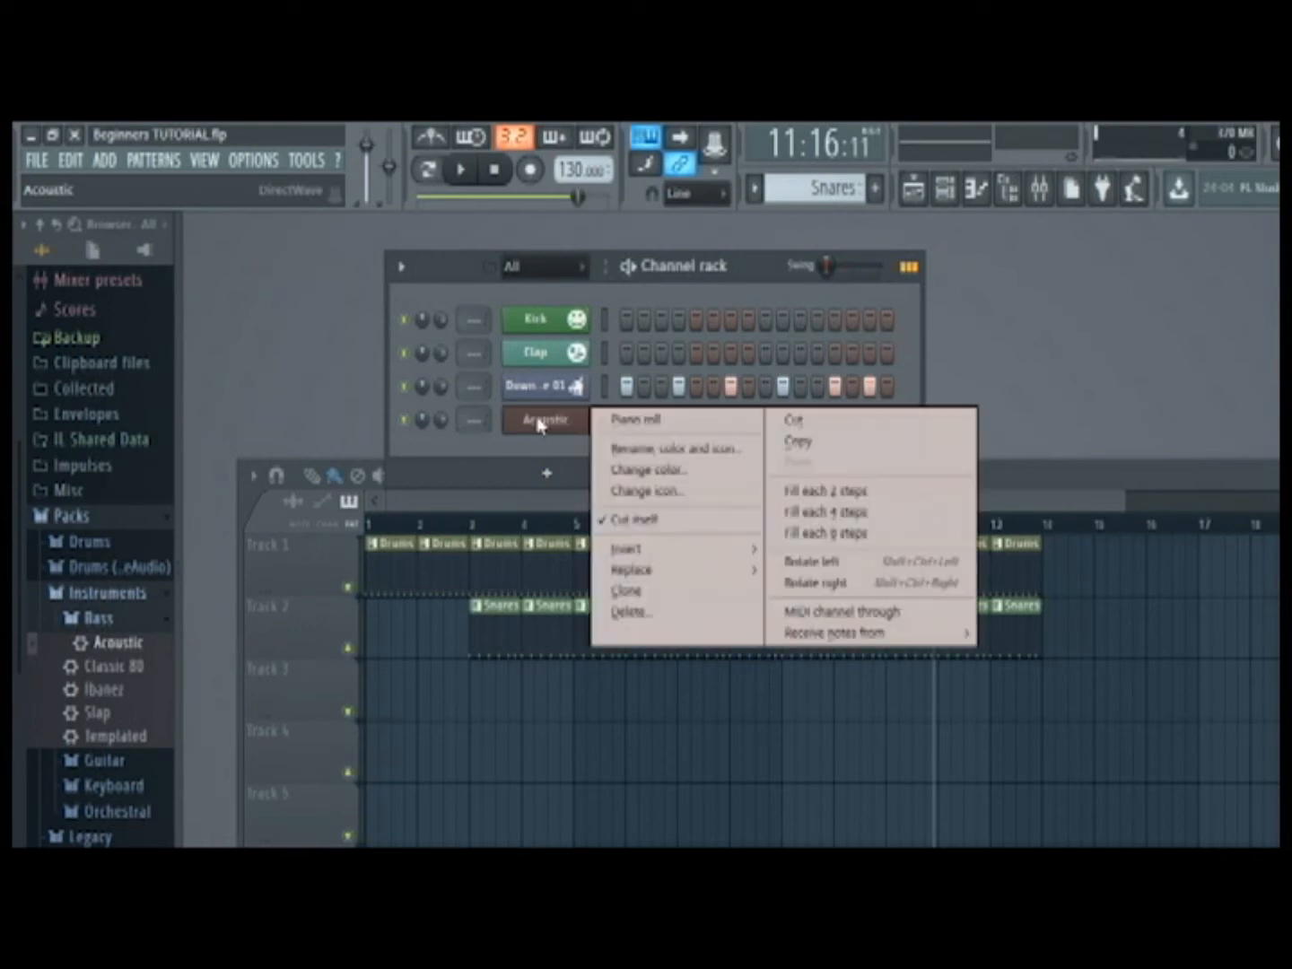
pyautogui.click(629, 452)
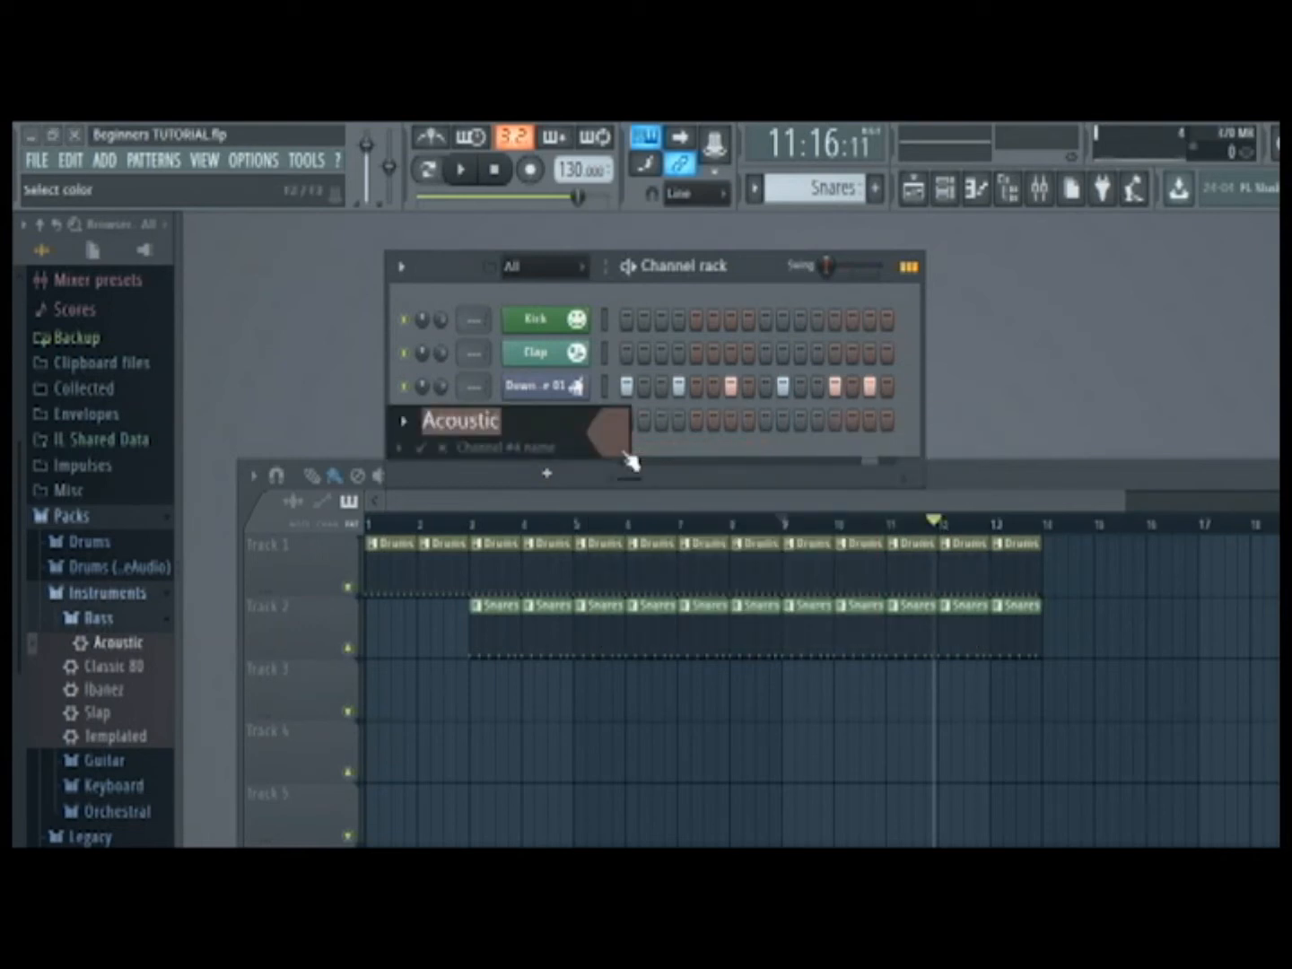
pyautogui.write('Bass')
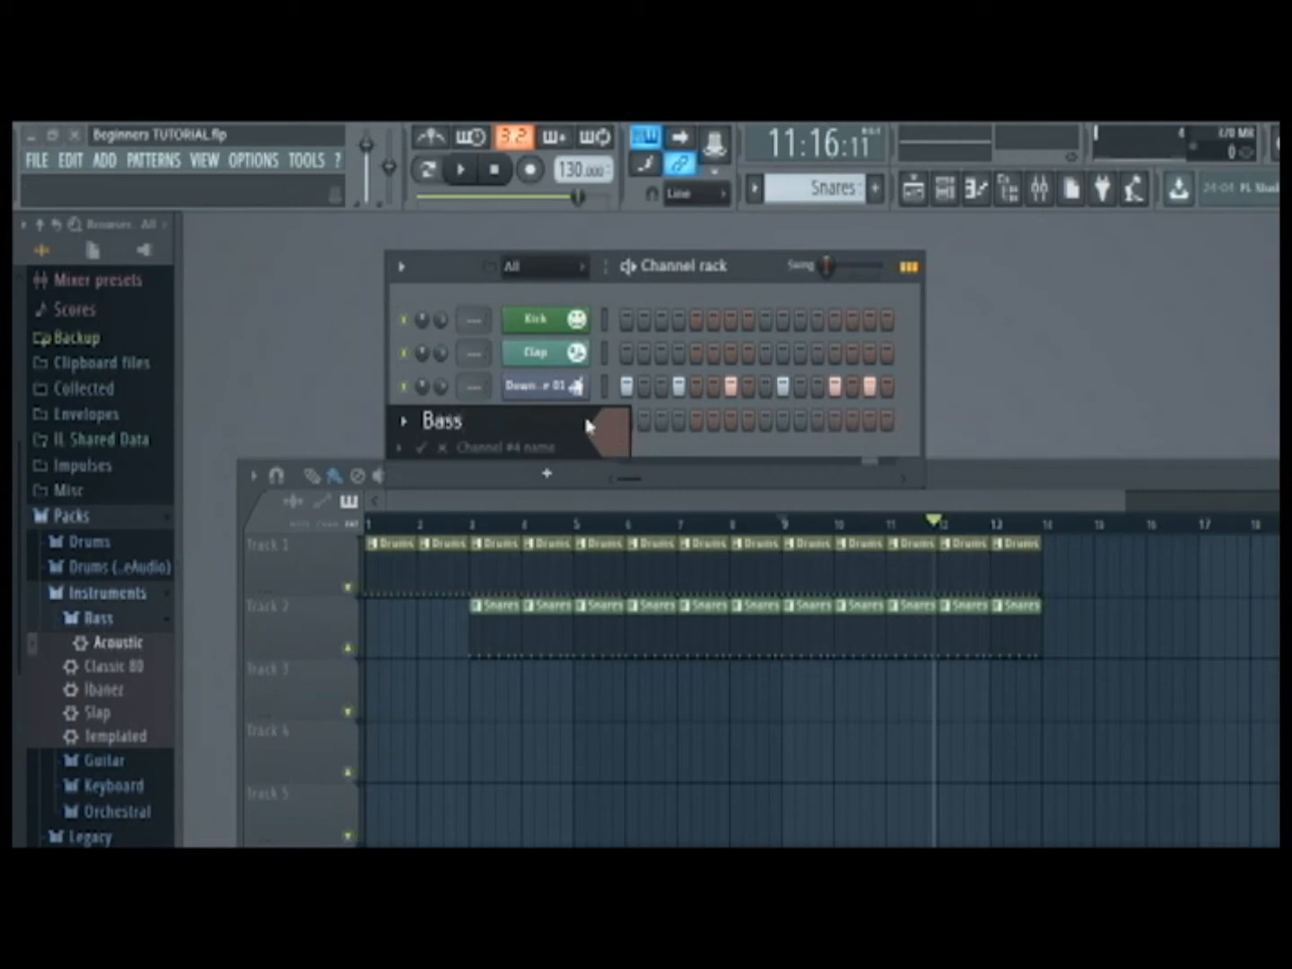
pyautogui.click(601, 431)
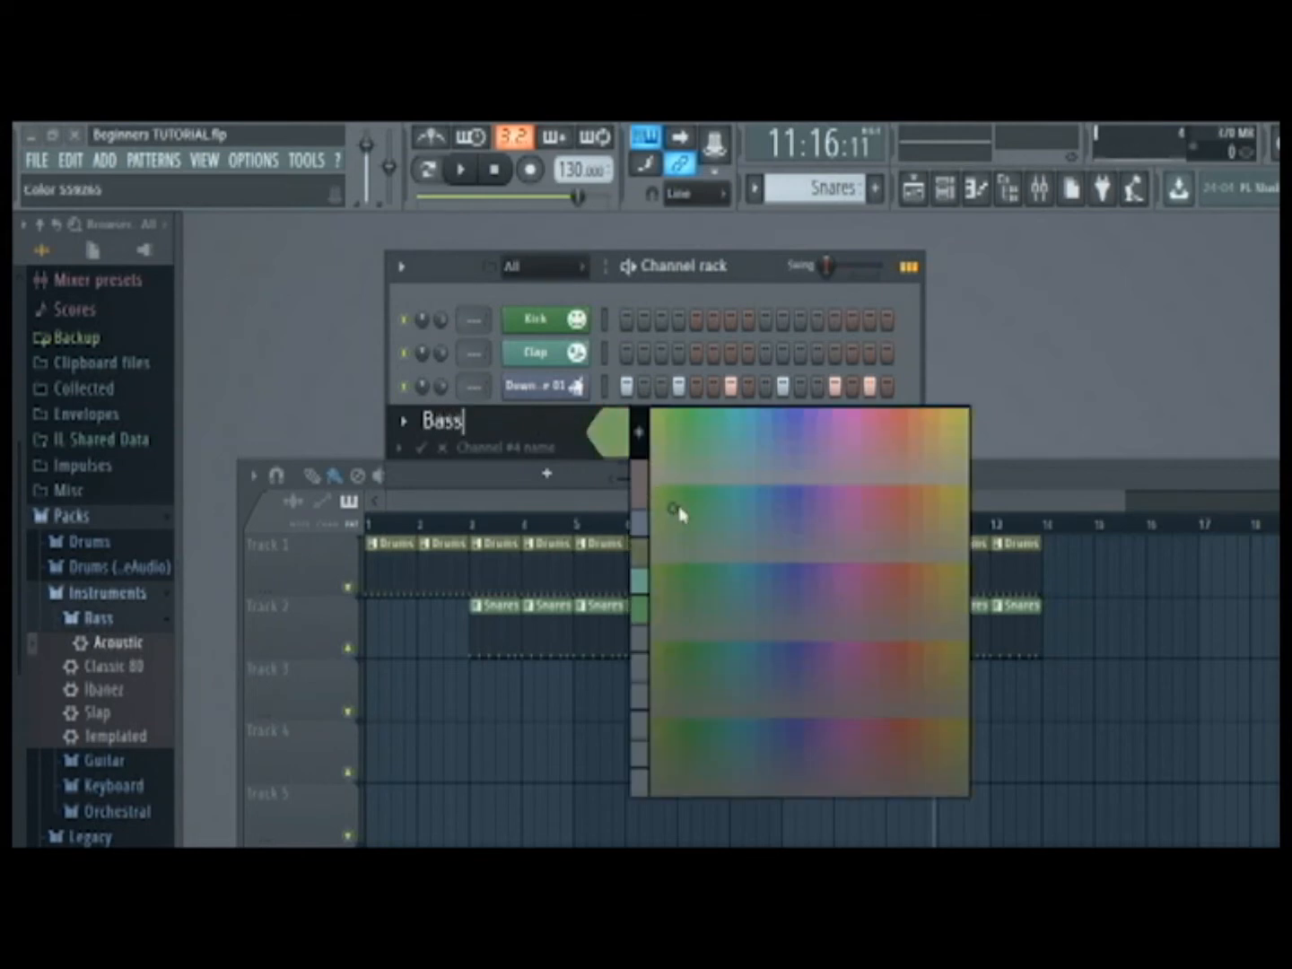
pyautogui.click(892, 423)
pyautogui.click(404, 420)
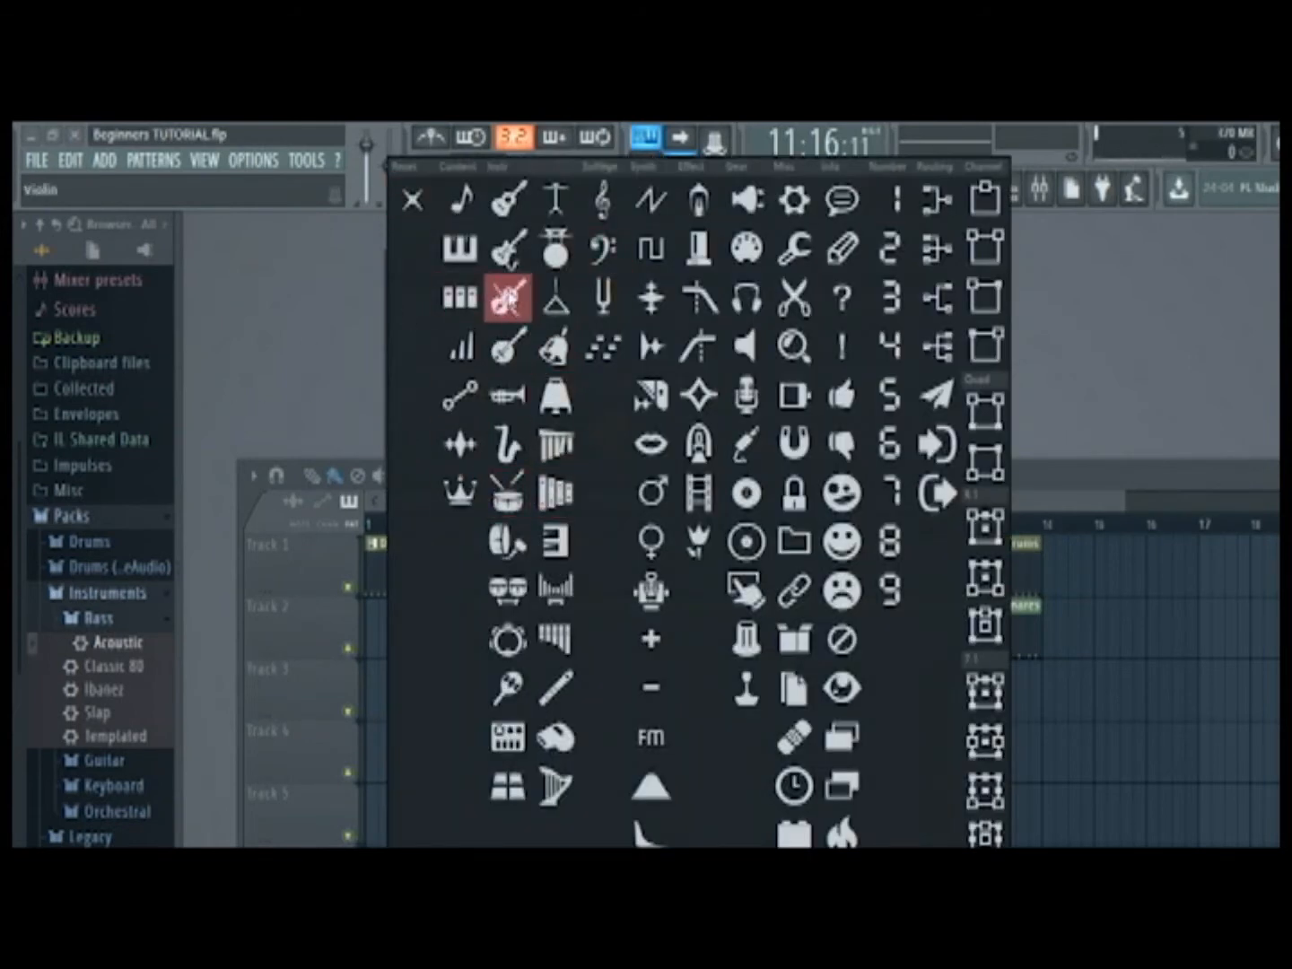
pyautogui.click(519, 258)
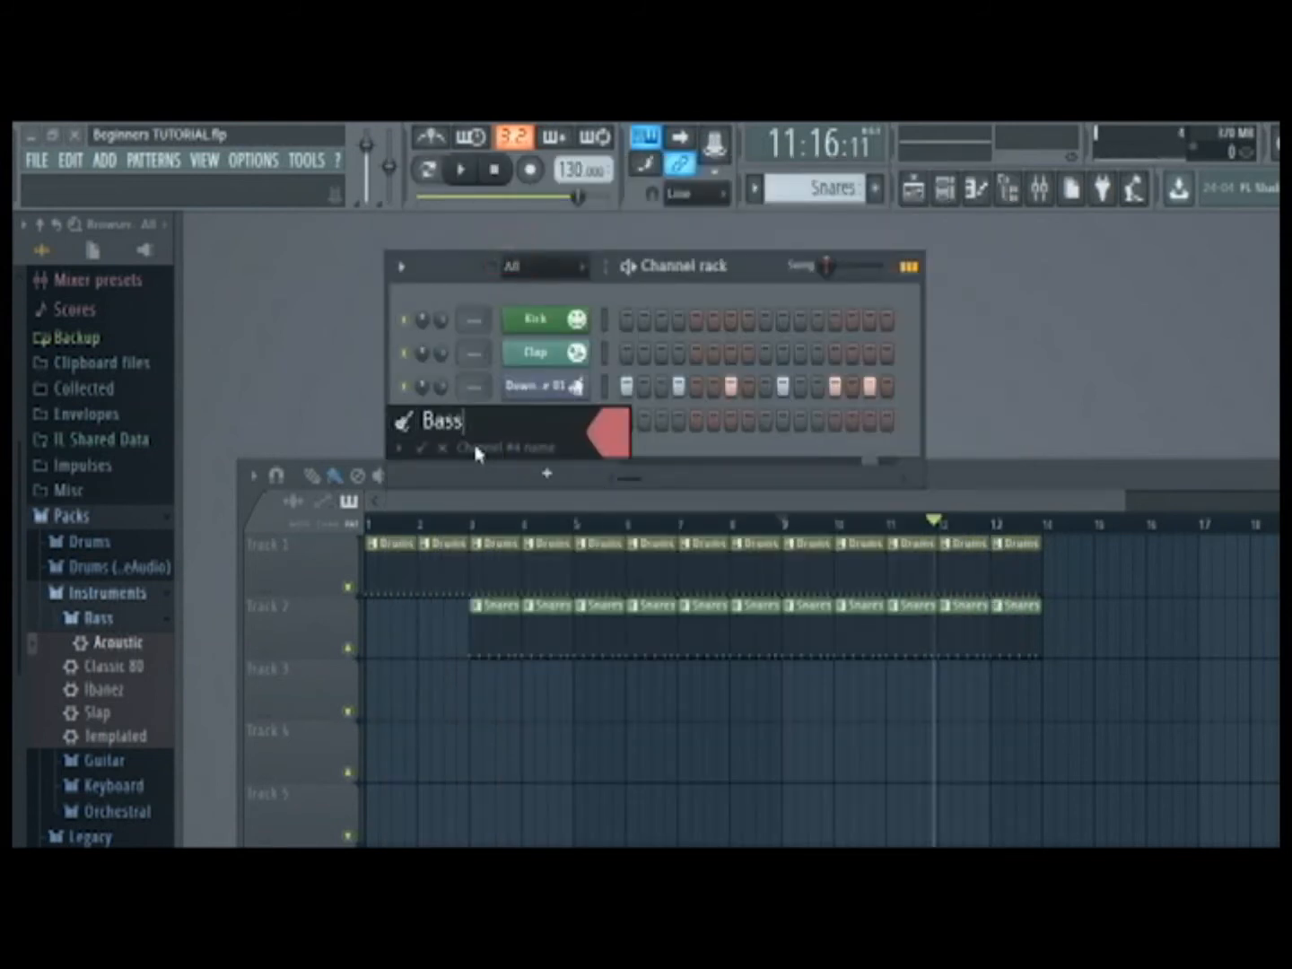
pyautogui.click(429, 450)
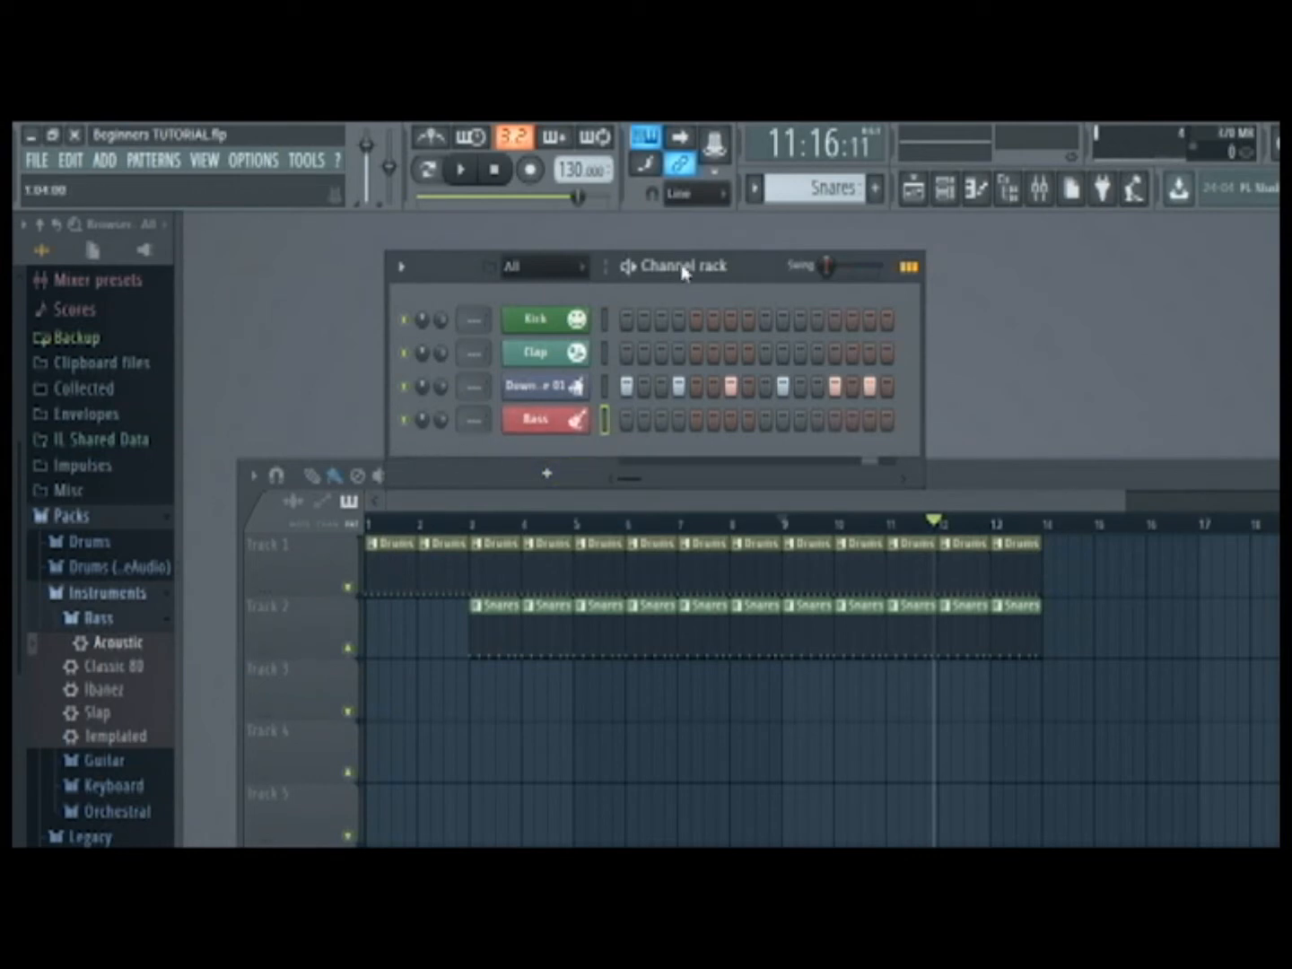
# Switch to the empty Pattern 3 and rename it Bass with a green color.
pyautogui.moveTo(765, 290); pyautogui.dragTo(758, 265)
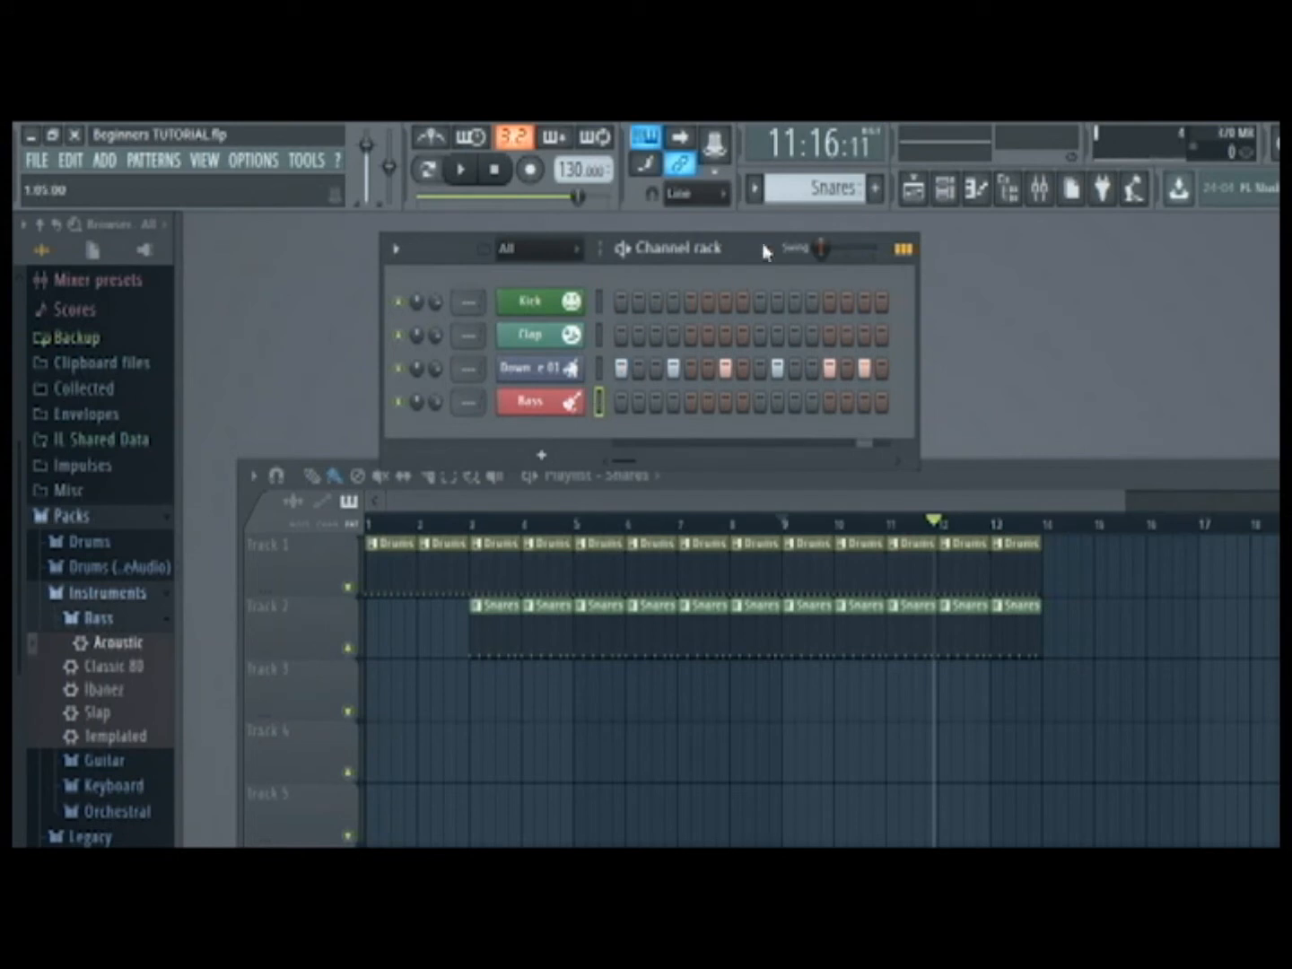
pyautogui.moveTo(826, 195)
pyautogui.mouseDown()
pyautogui.moveTo(826, 183)
pyautogui.moveTo(825, 196)
pyautogui.mouseUp()
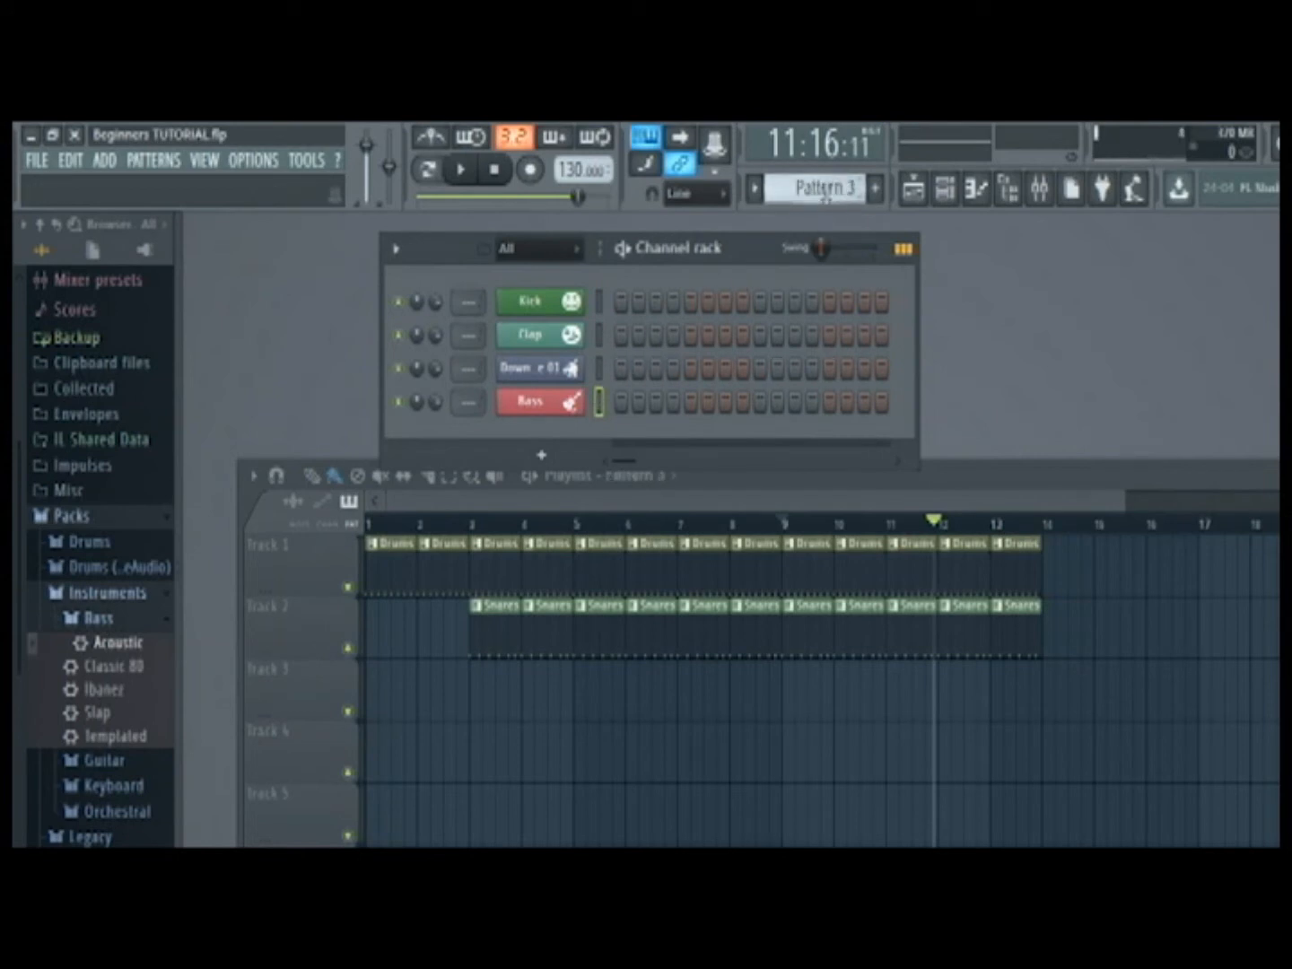
pyautogui.click(757, 191)
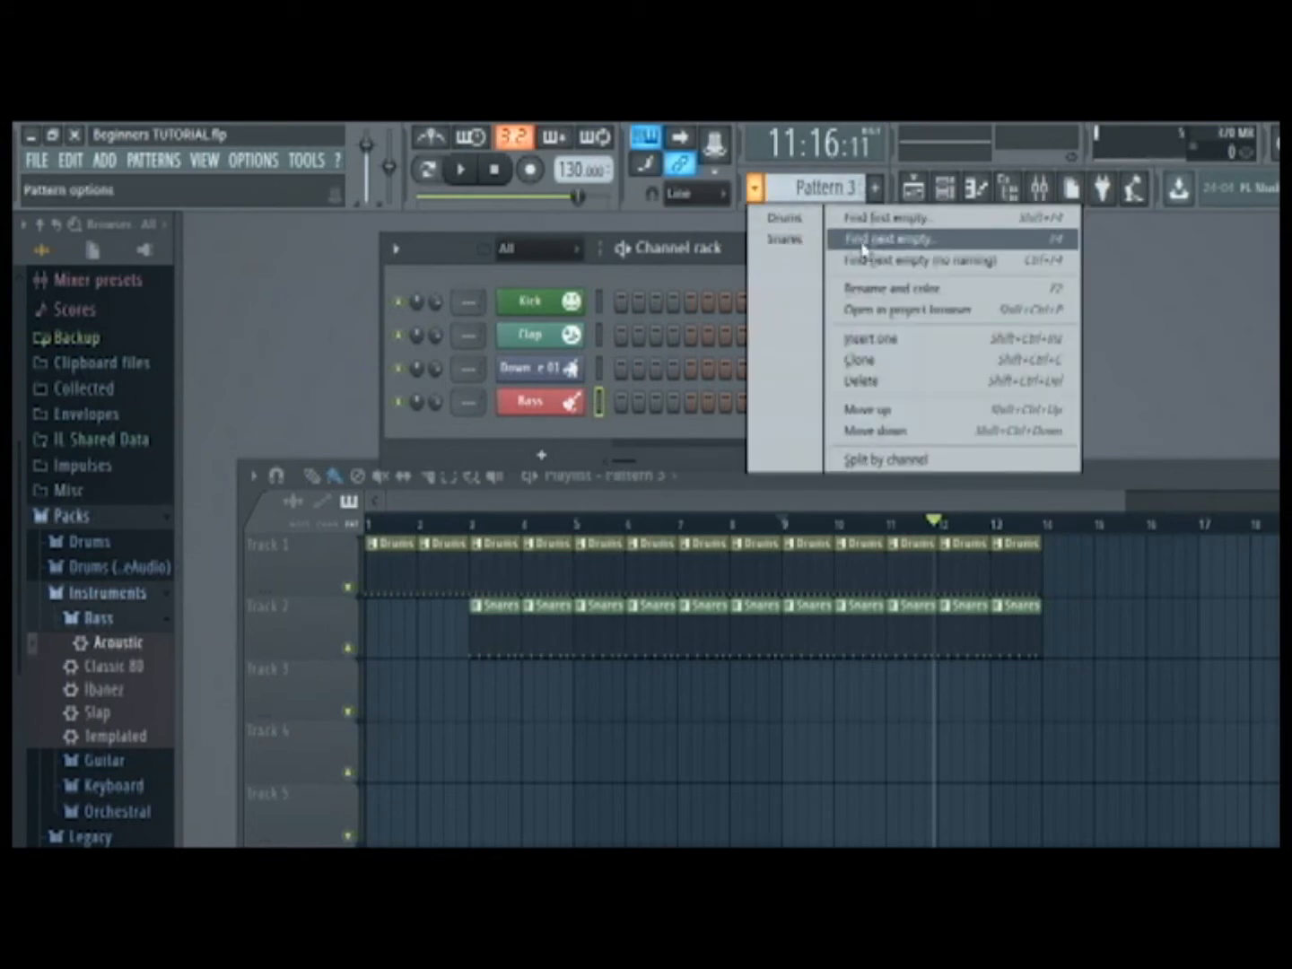
pyautogui.click(879, 301)
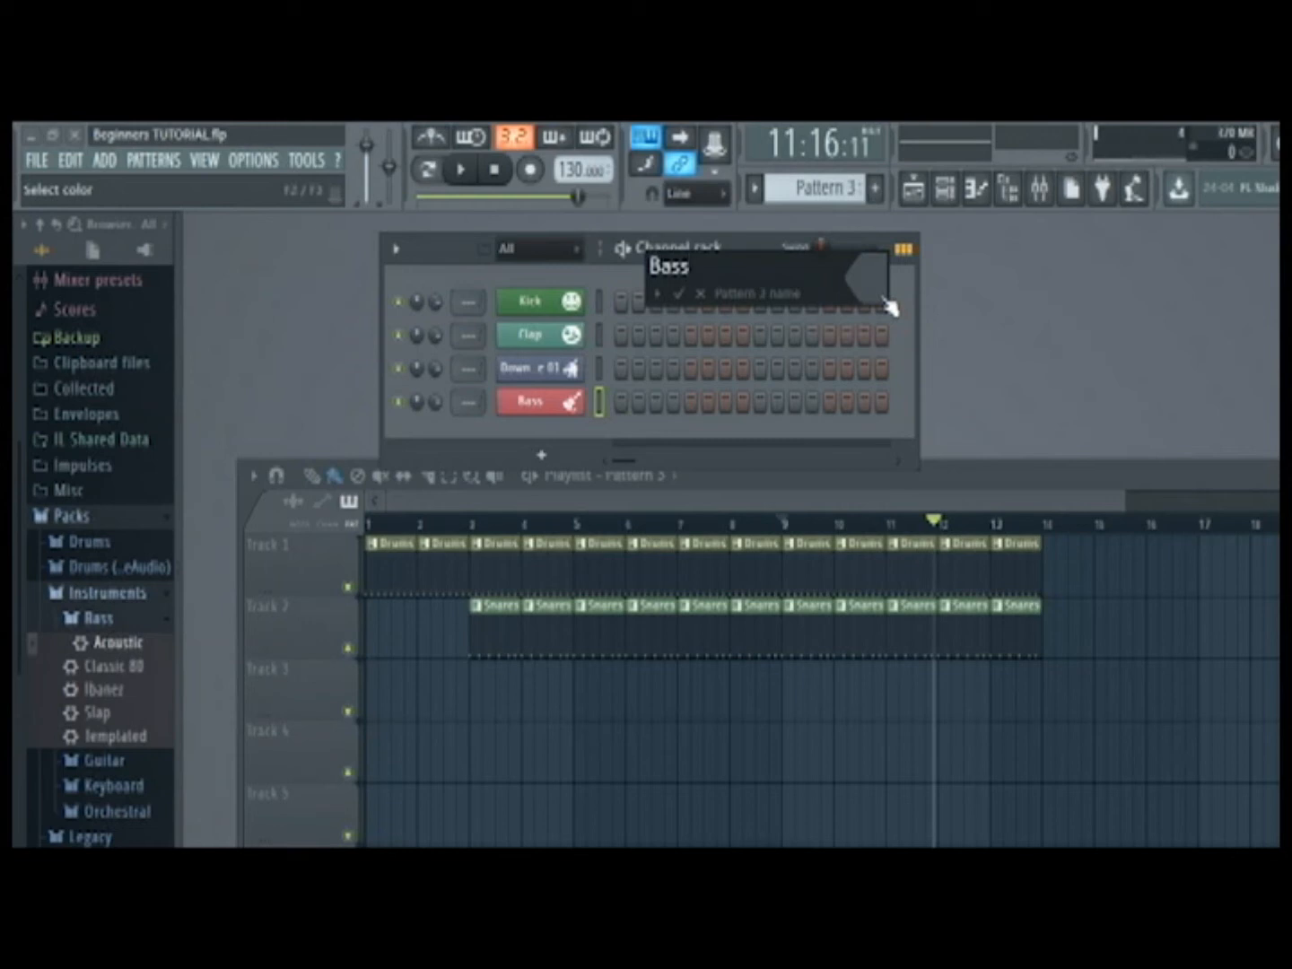
pyautogui.click(885, 304)
pyautogui.click(965, 384)
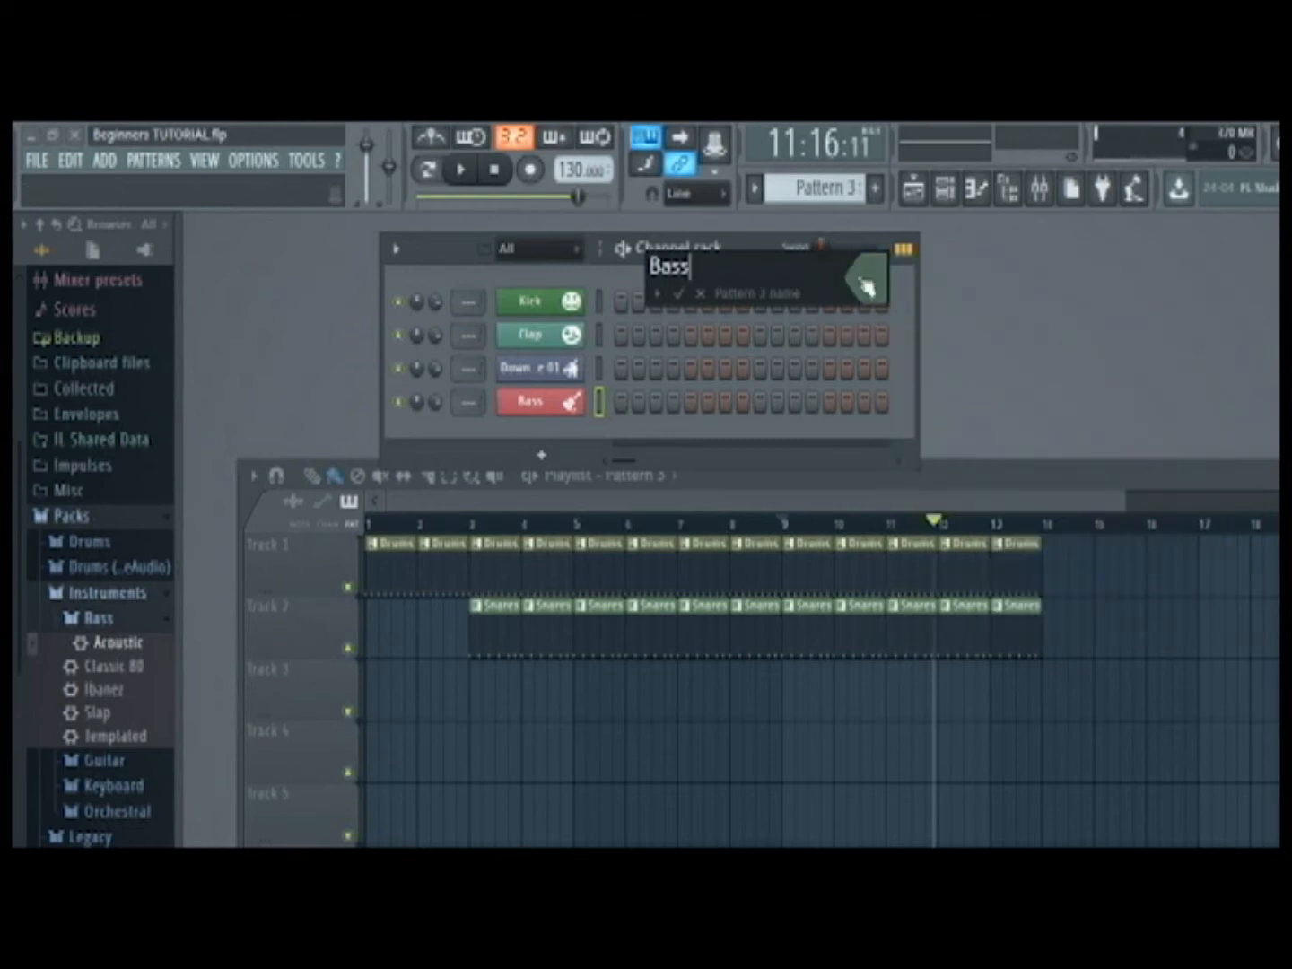
pyautogui.click(678, 293)
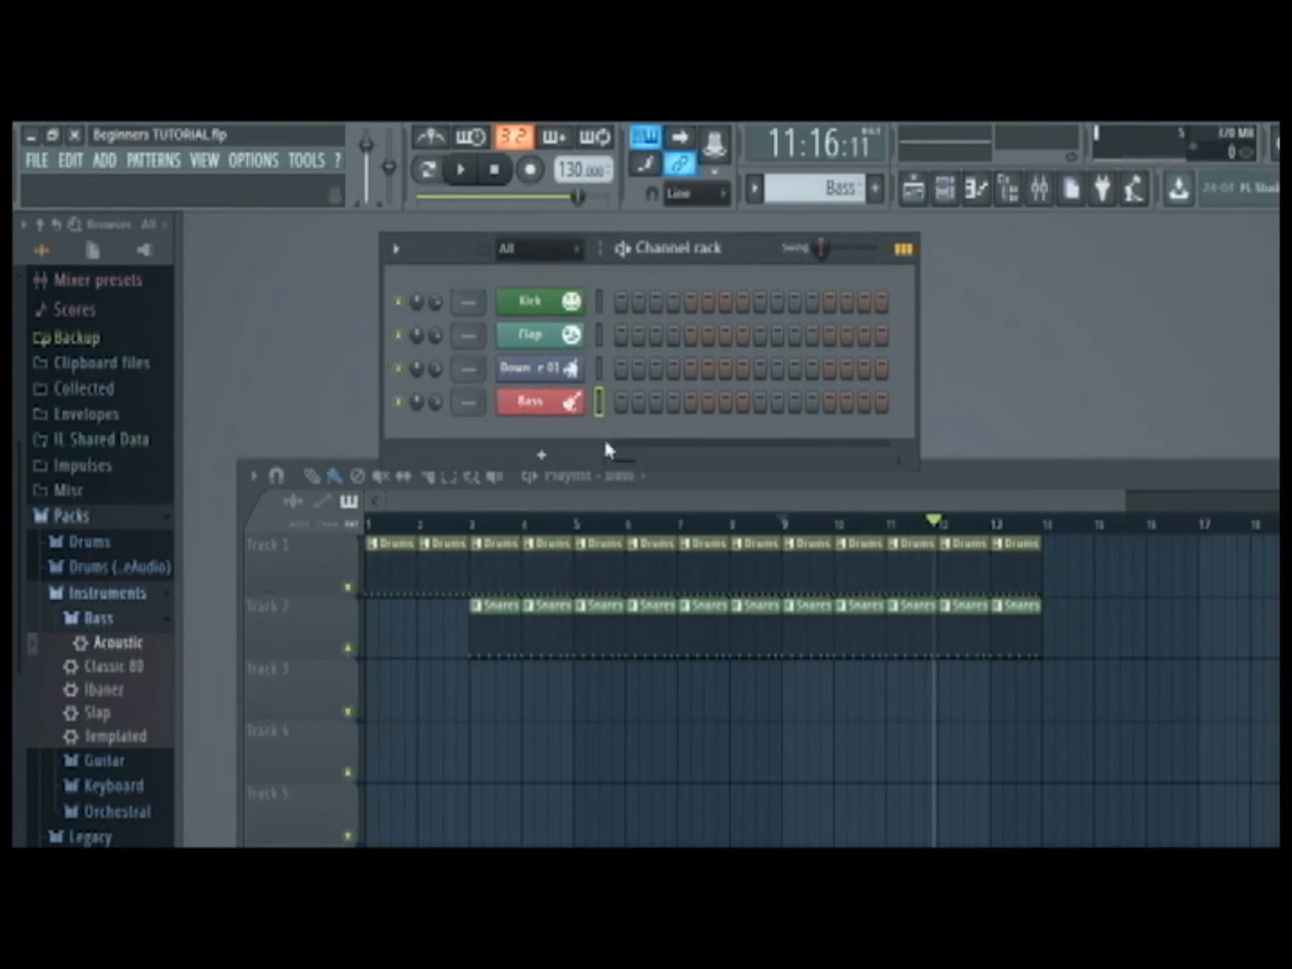
# Open the Bass channel's piano roll and audition the low keys around C3 and C4.
pyautogui.click(571, 408)
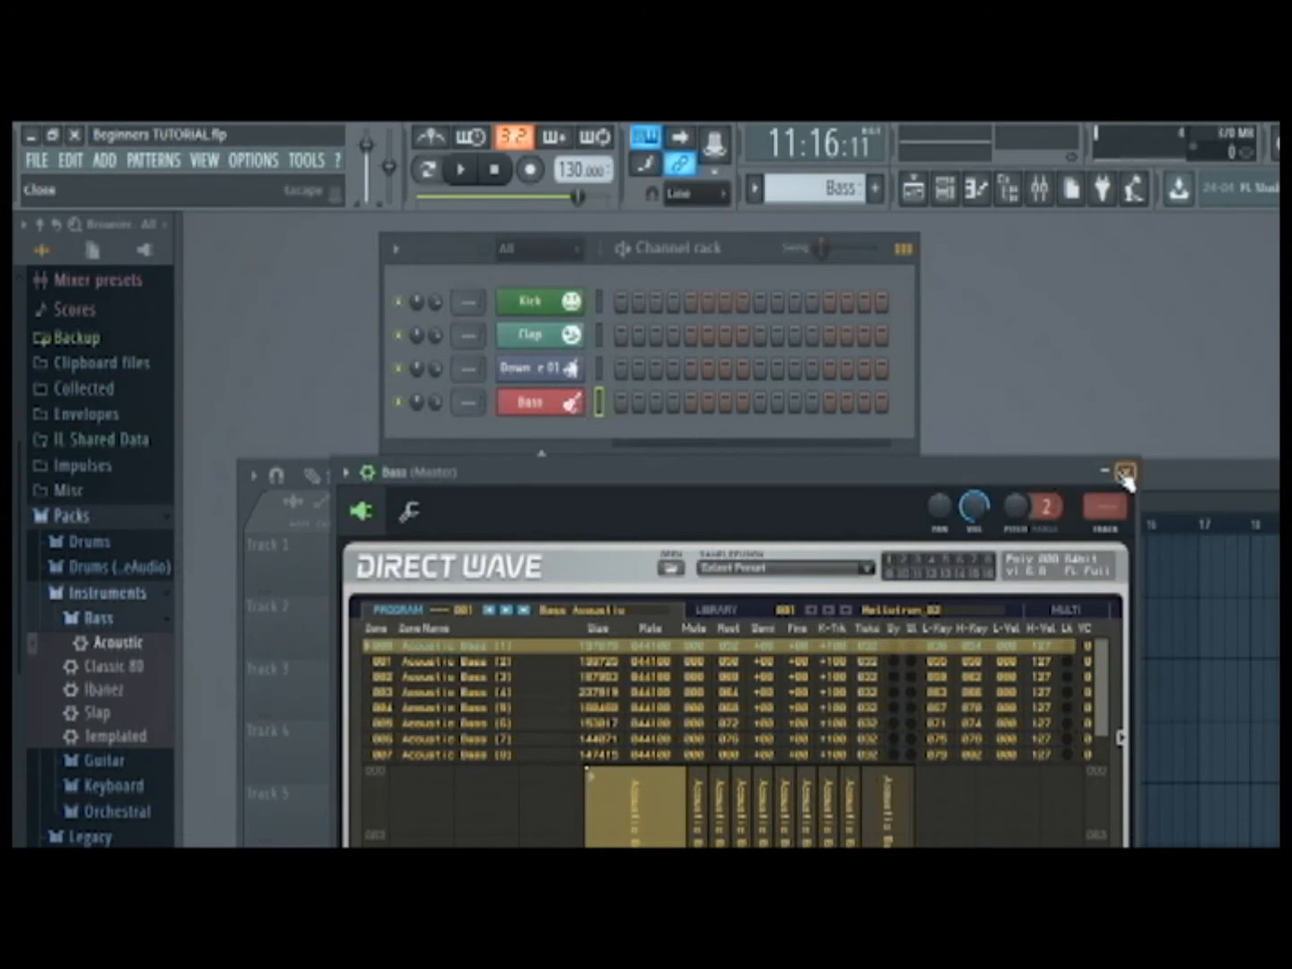
pyautogui.click(1121, 473)
pyautogui.rightClick(542, 414)
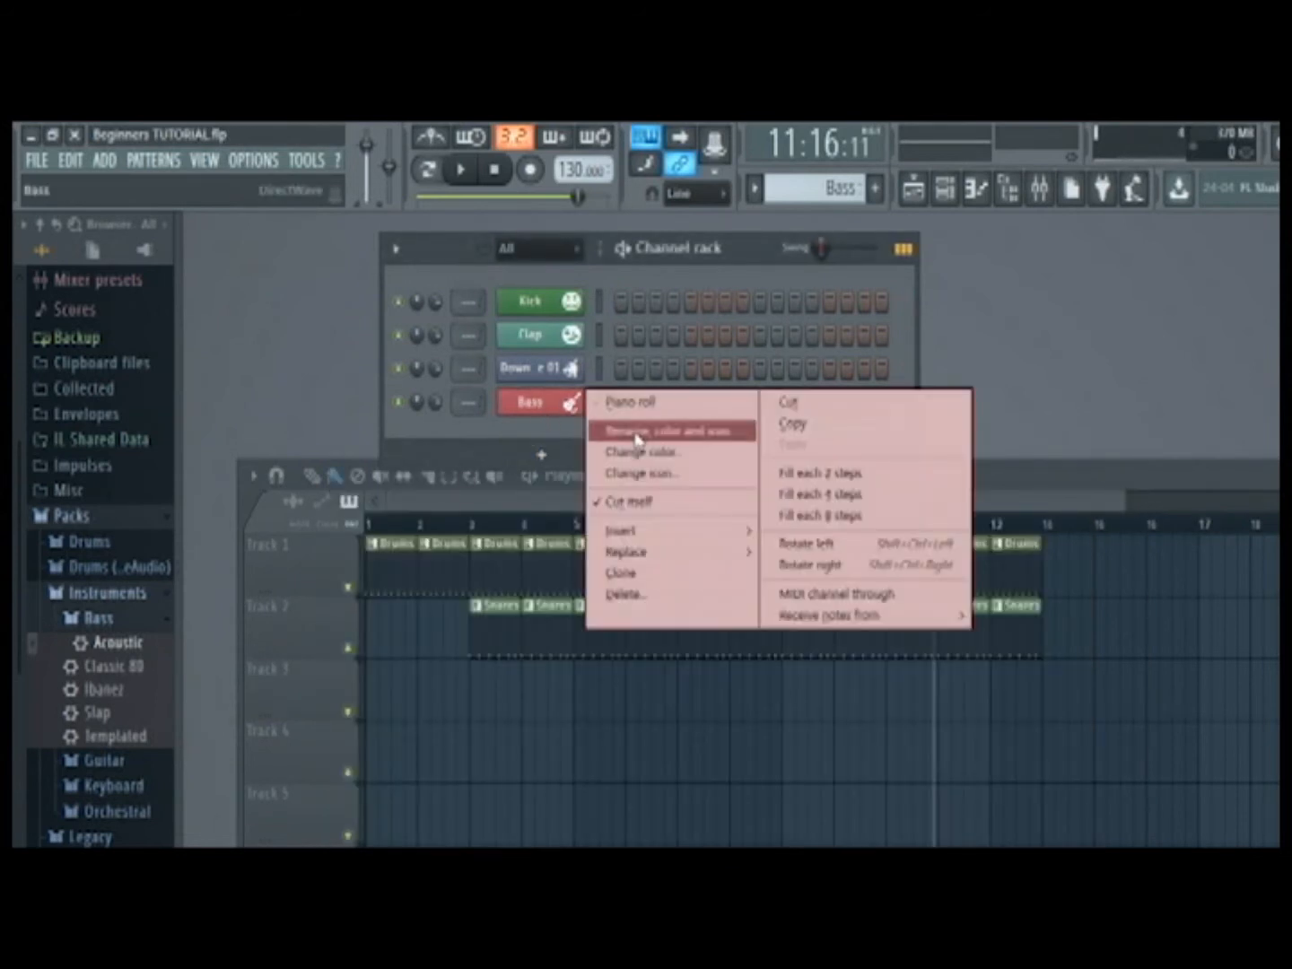
pyautogui.click(685, 406)
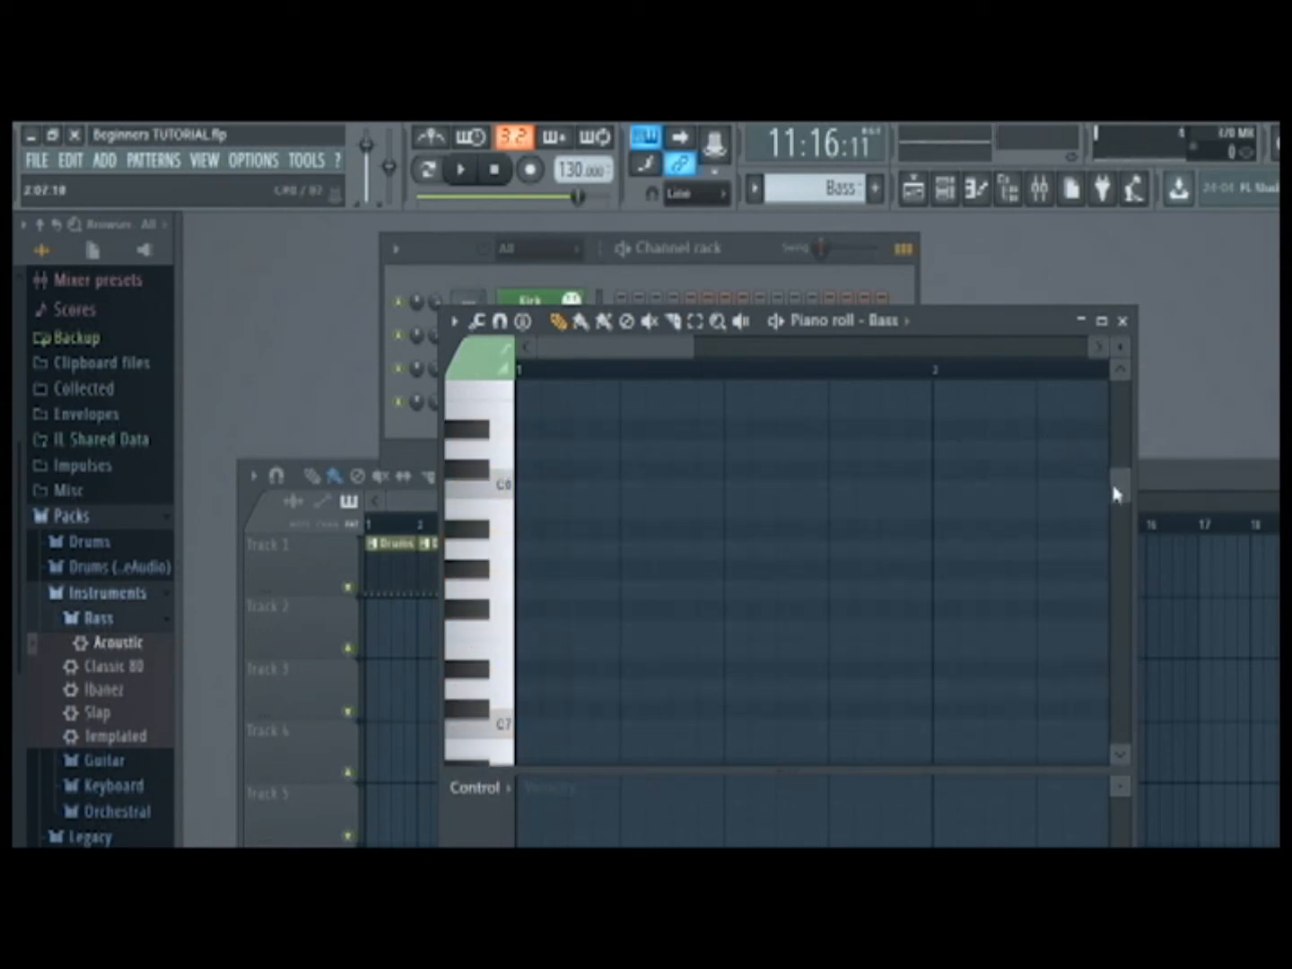
pyautogui.moveTo(1112, 498); pyautogui.dragTo(1077, 640)
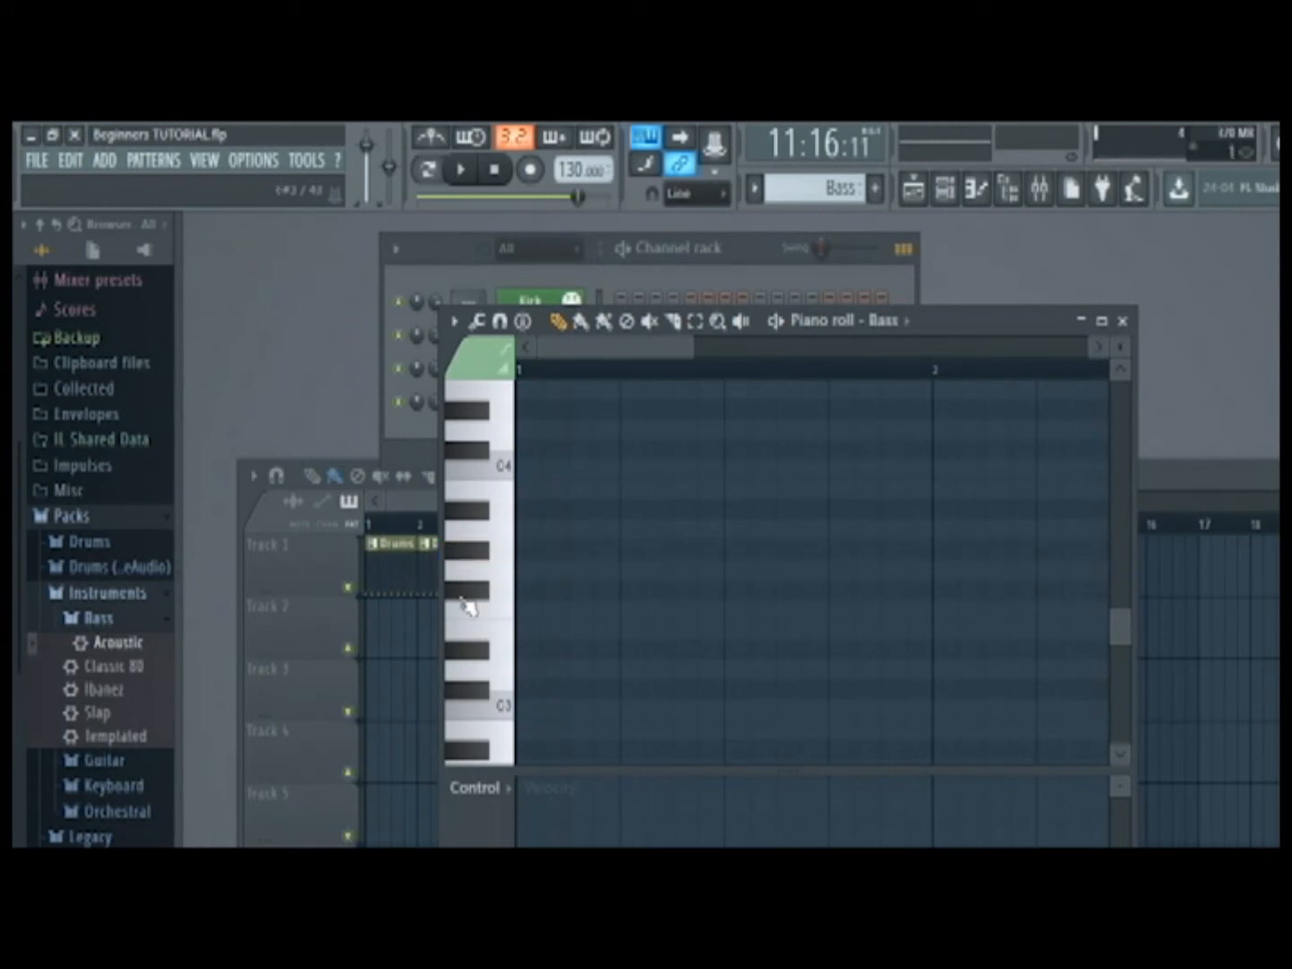
pyautogui.moveTo(458, 640); pyautogui.dragTo(466, 541)
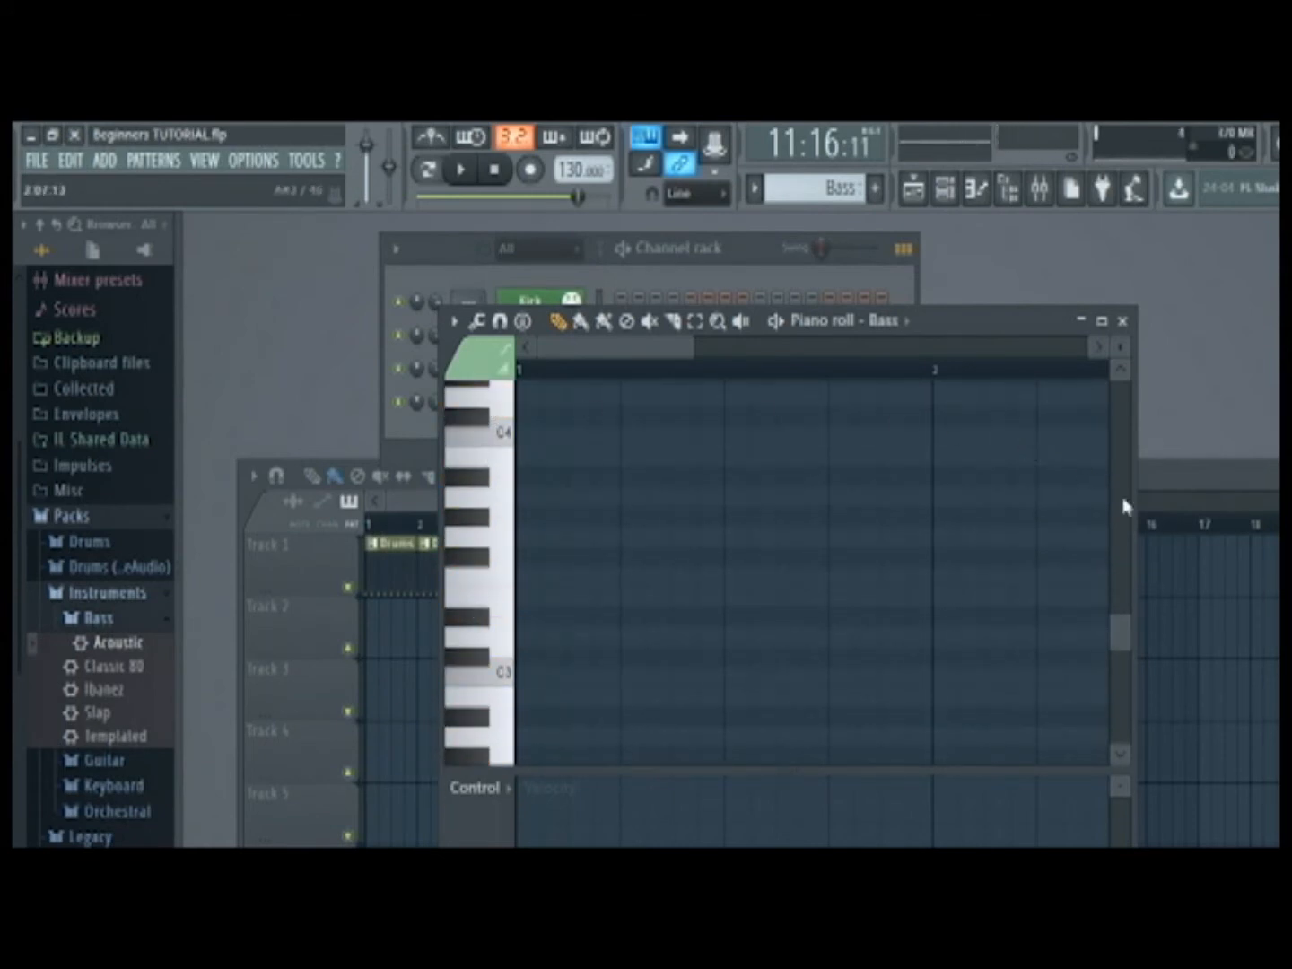
# Place two-step F#5 notes on steps 1, 7 and 13 of bar 1 and F5 notes on steps 4 and 10, with the pattern looping.
pyautogui.moveTo(1116, 639); pyautogui.dragTo(1046, 581)
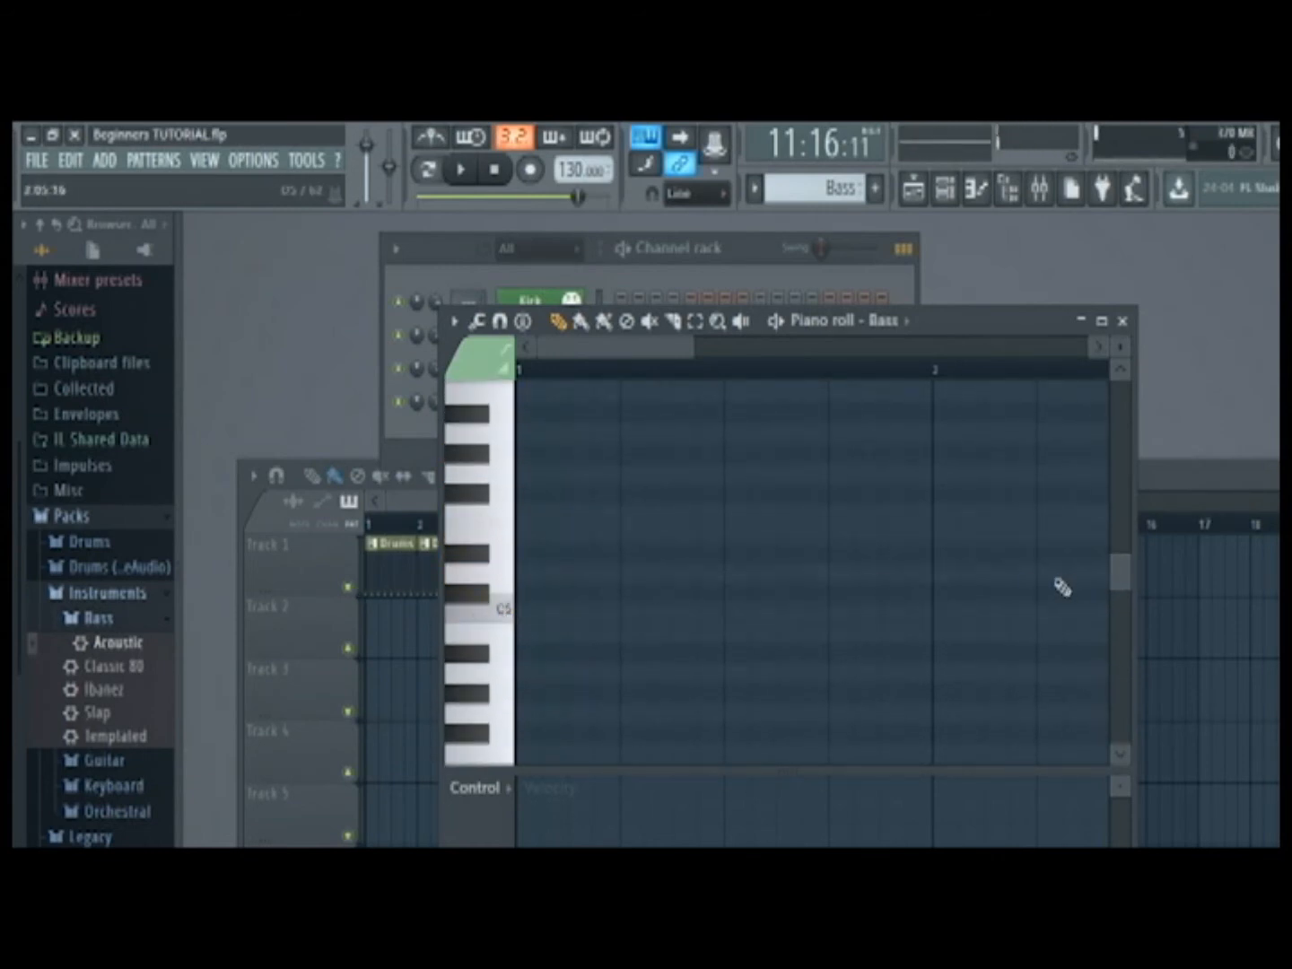
pyautogui.moveTo(1117, 578)
pyautogui.mouseDown()
pyautogui.moveTo(1113, 511)
pyautogui.moveTo(1126, 552)
pyautogui.moveTo(1121, 577)
pyautogui.moveTo(1113, 541)
pyautogui.moveTo(1117, 579)
pyautogui.moveTo(1126, 570)
pyautogui.mouseUp()
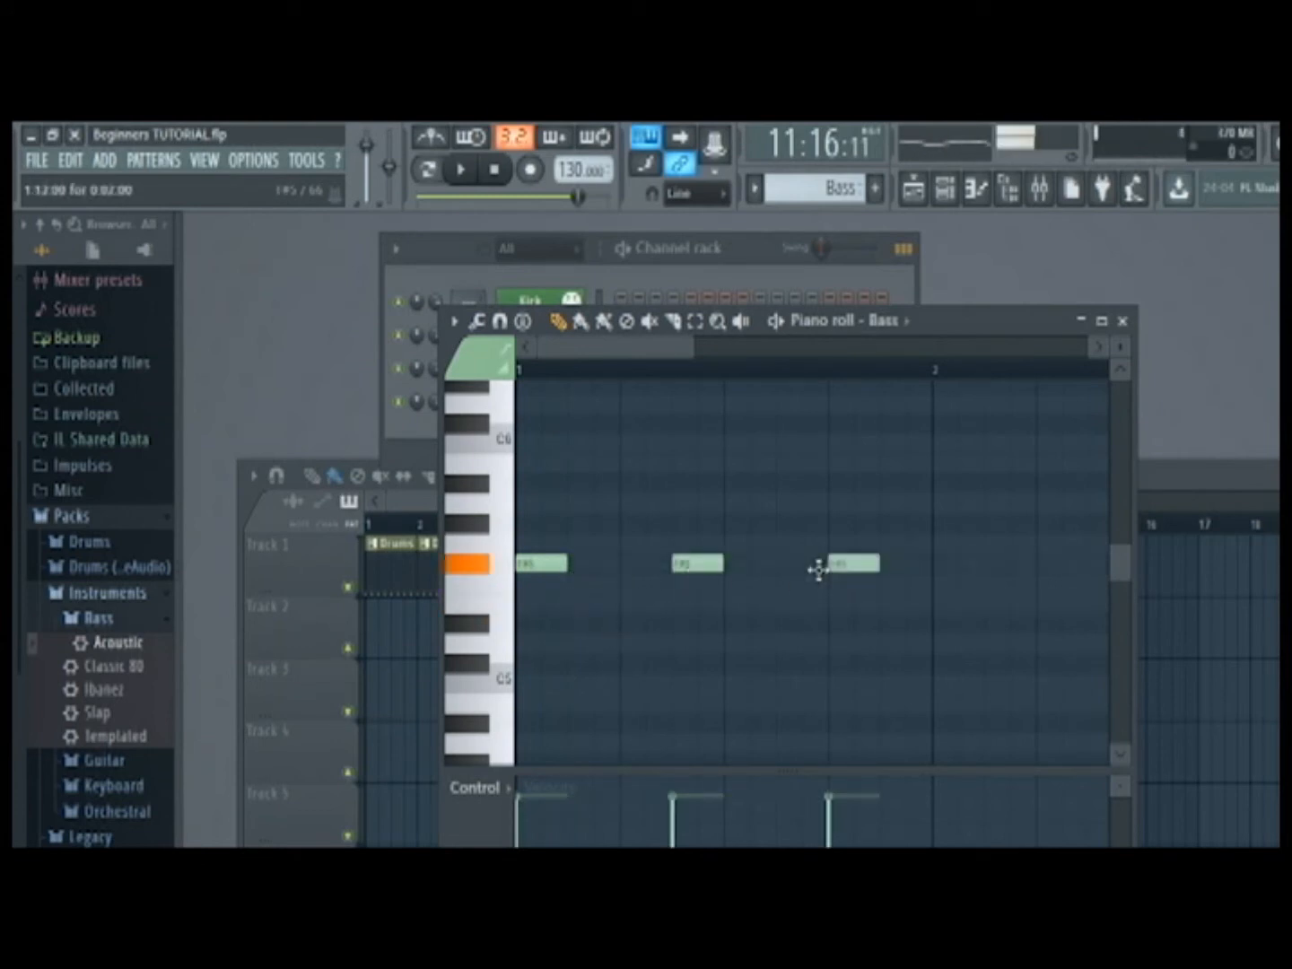
pyautogui.click(457, 174)
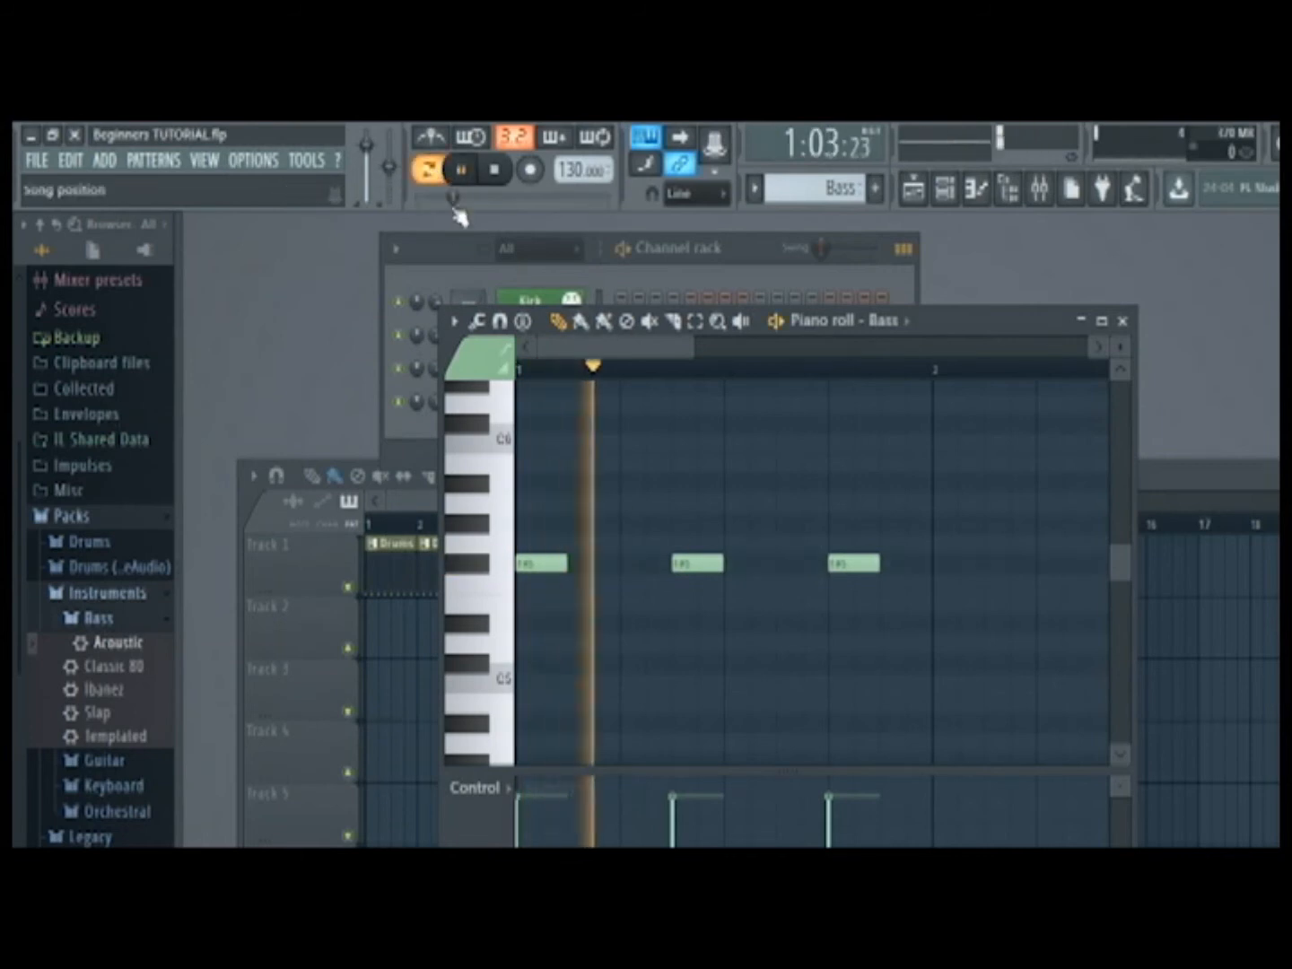
pyautogui.click(600, 584)
pyautogui.click(753, 584)
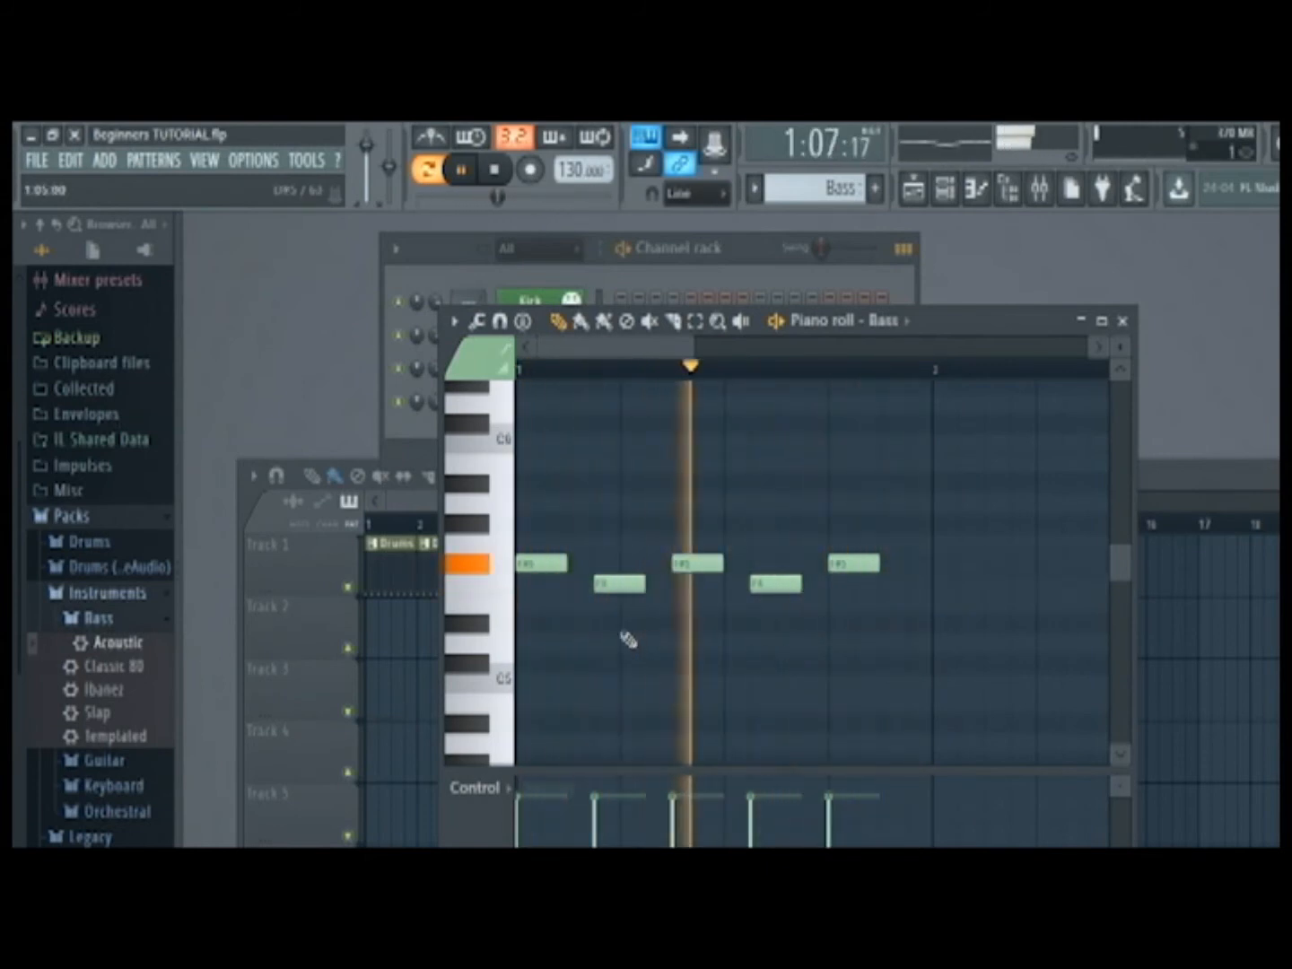
# Try extra E5, D5 and D#5 notes below the alternating F#5 and F5 notes, deleting each one again.
pyautogui.click(575, 603)
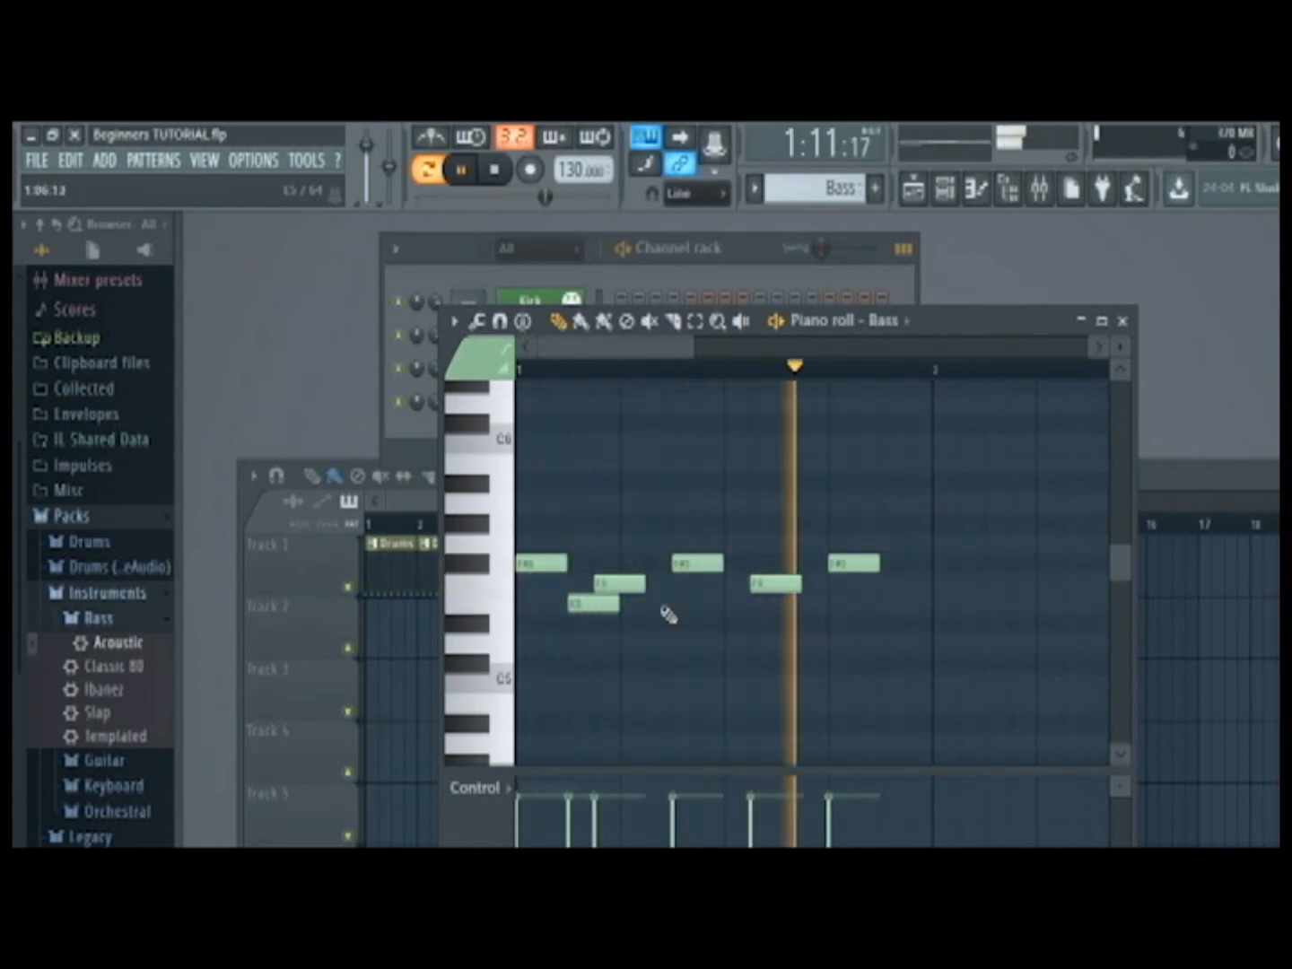
pyautogui.rightClick(601, 608)
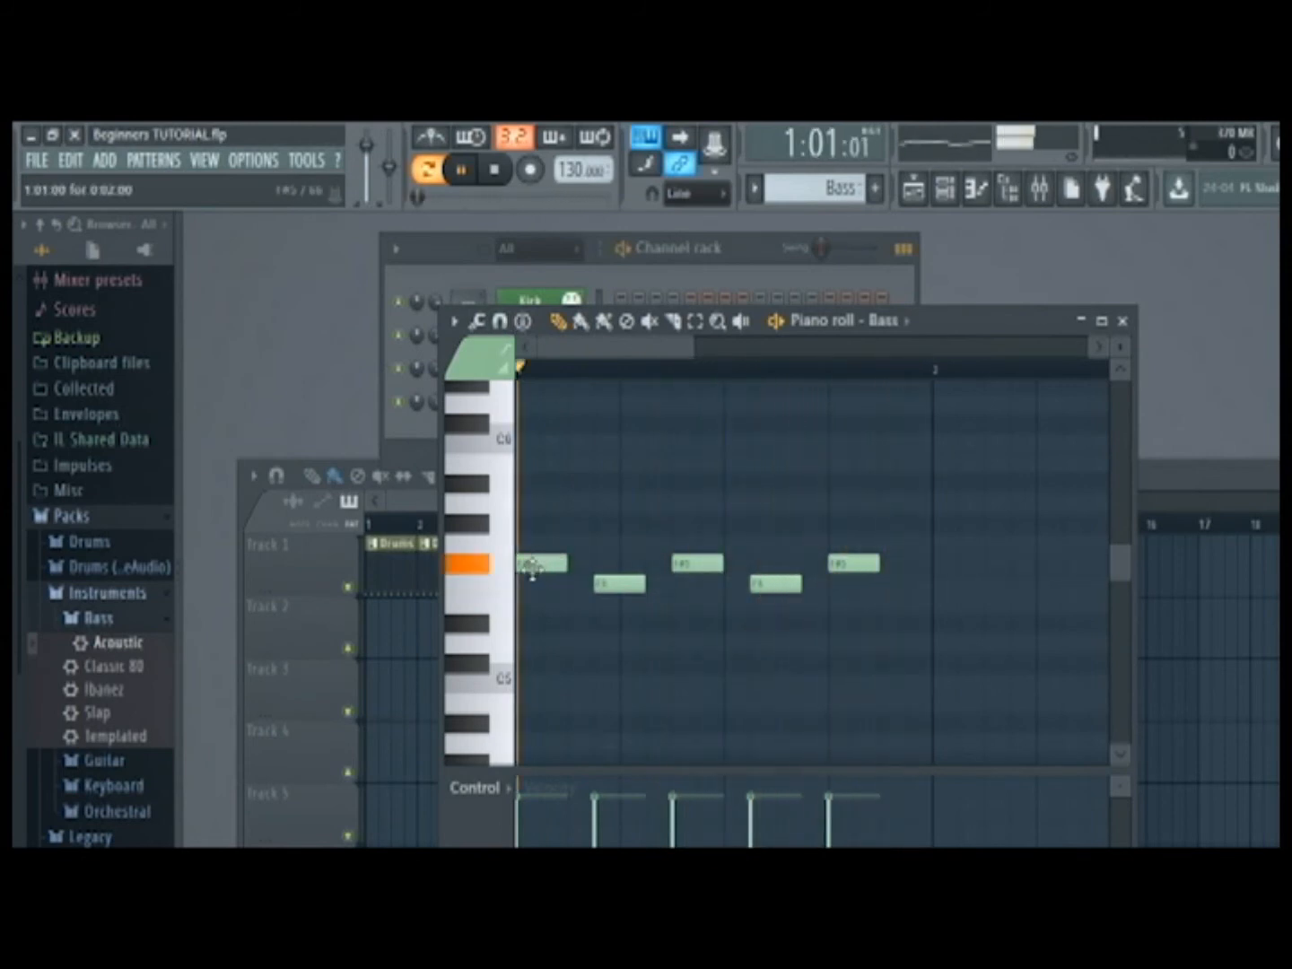
pyautogui.scroll(3, 672, 485)
pyautogui.scroll(-4, 673, 506)
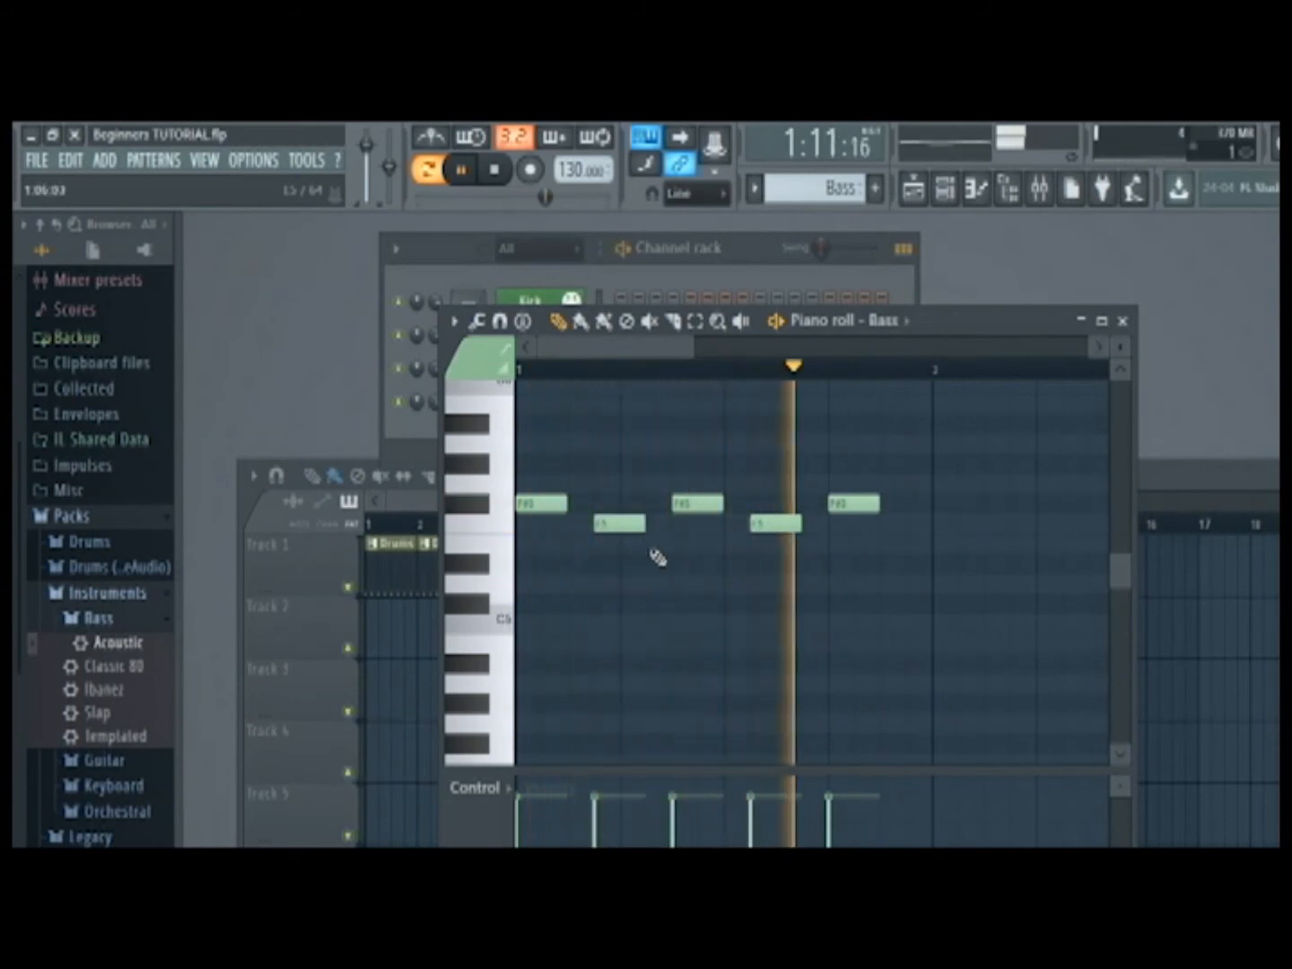
pyautogui.click(678, 584)
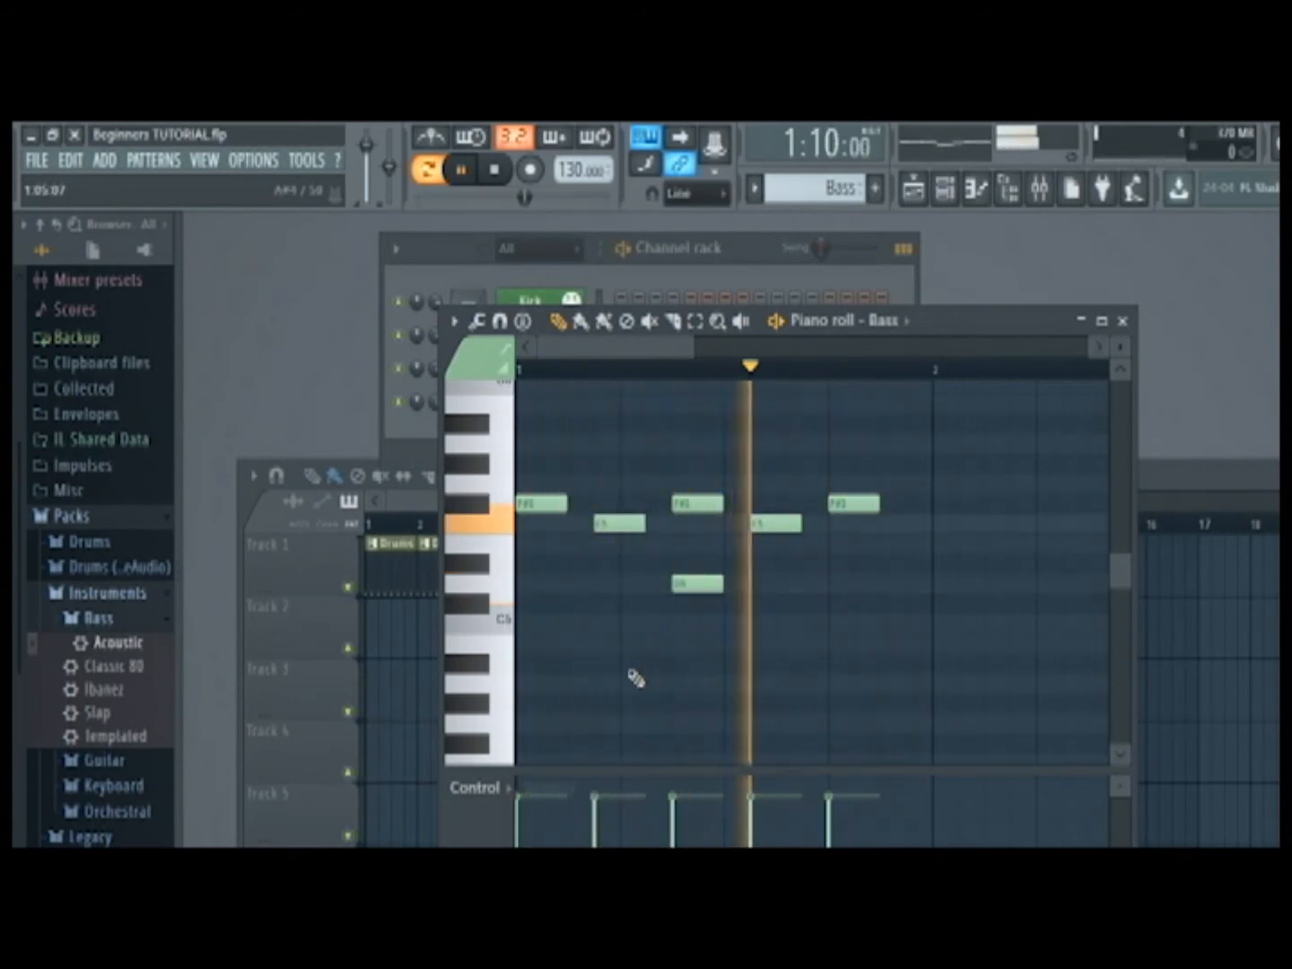
pyautogui.rightClick(682, 583)
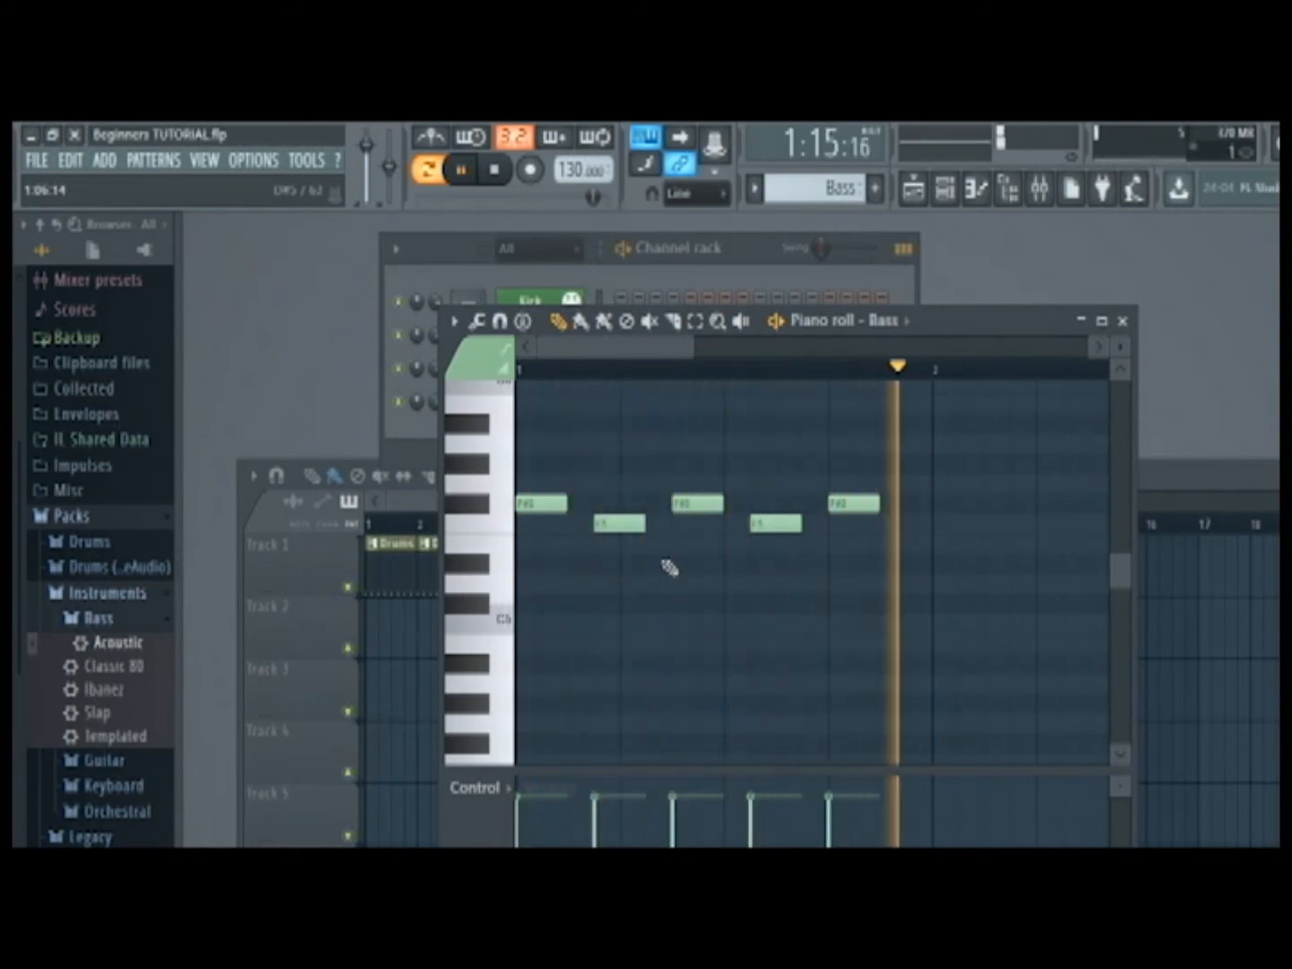
pyautogui.click(680, 563)
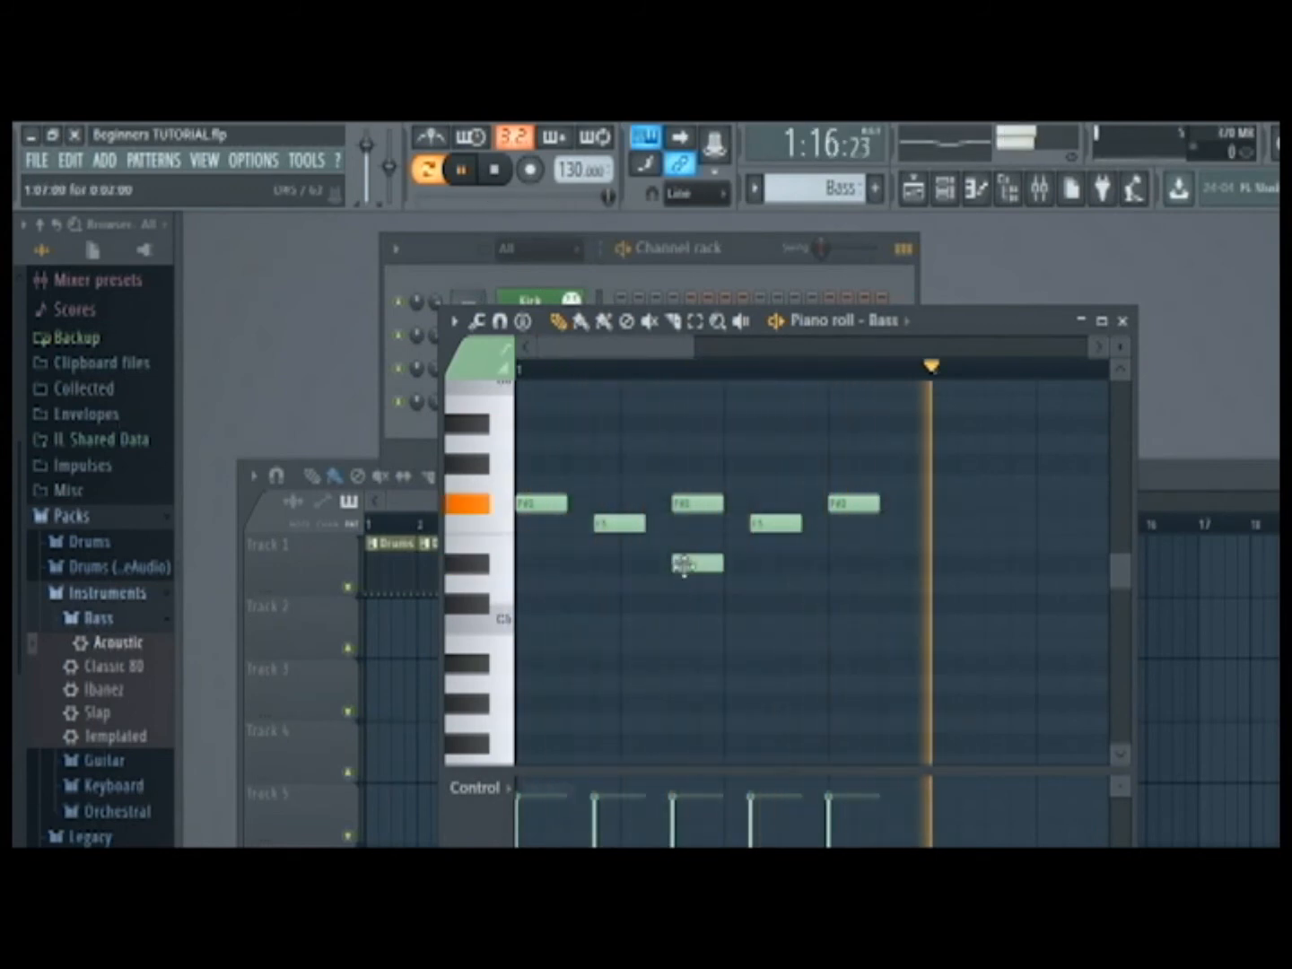
pyautogui.rightClick(683, 566)
pyautogui.click(650, 561)
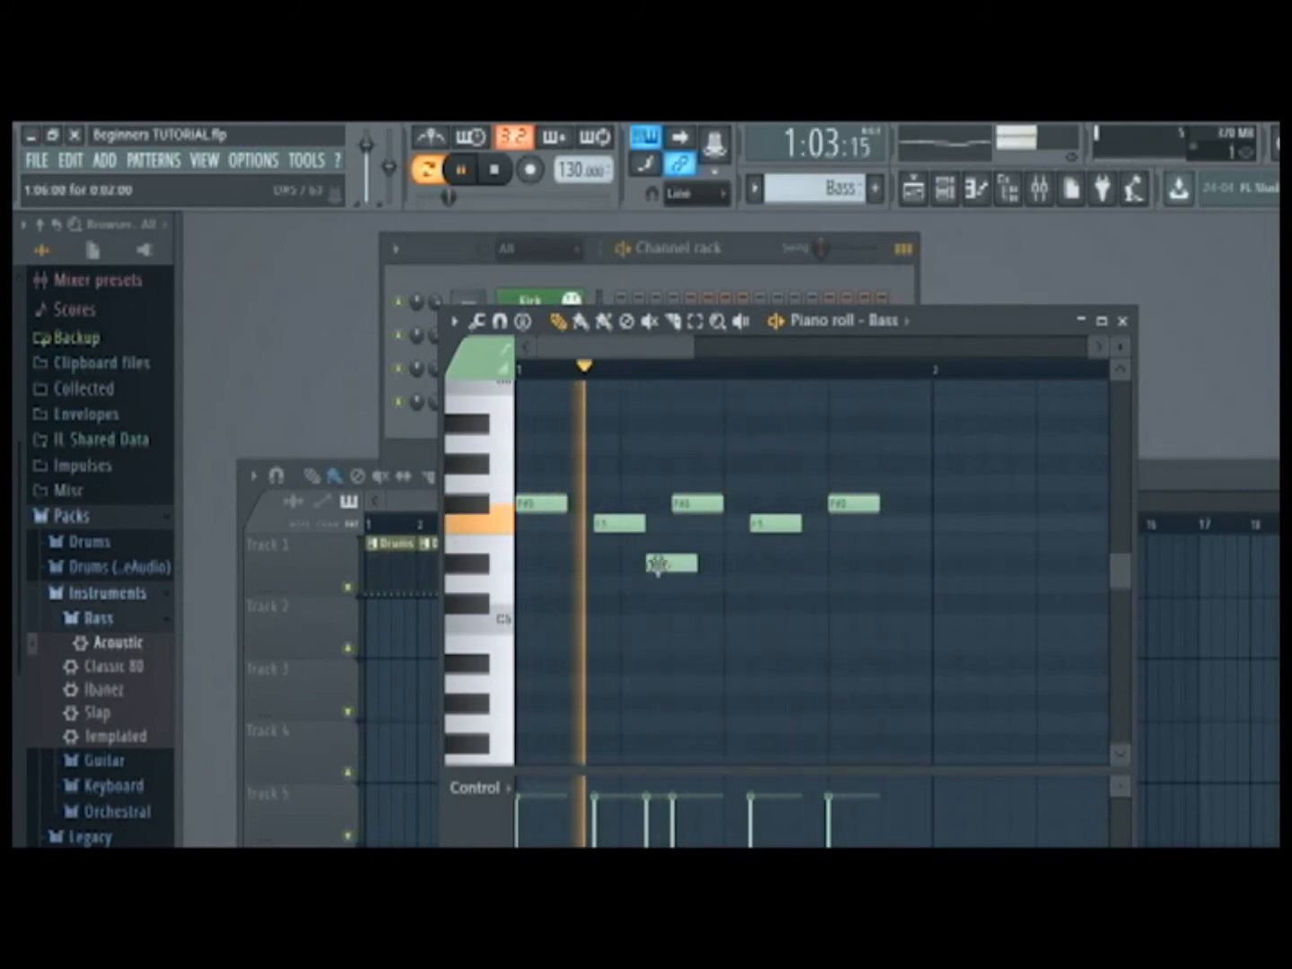
pyautogui.rightClick(661, 565)
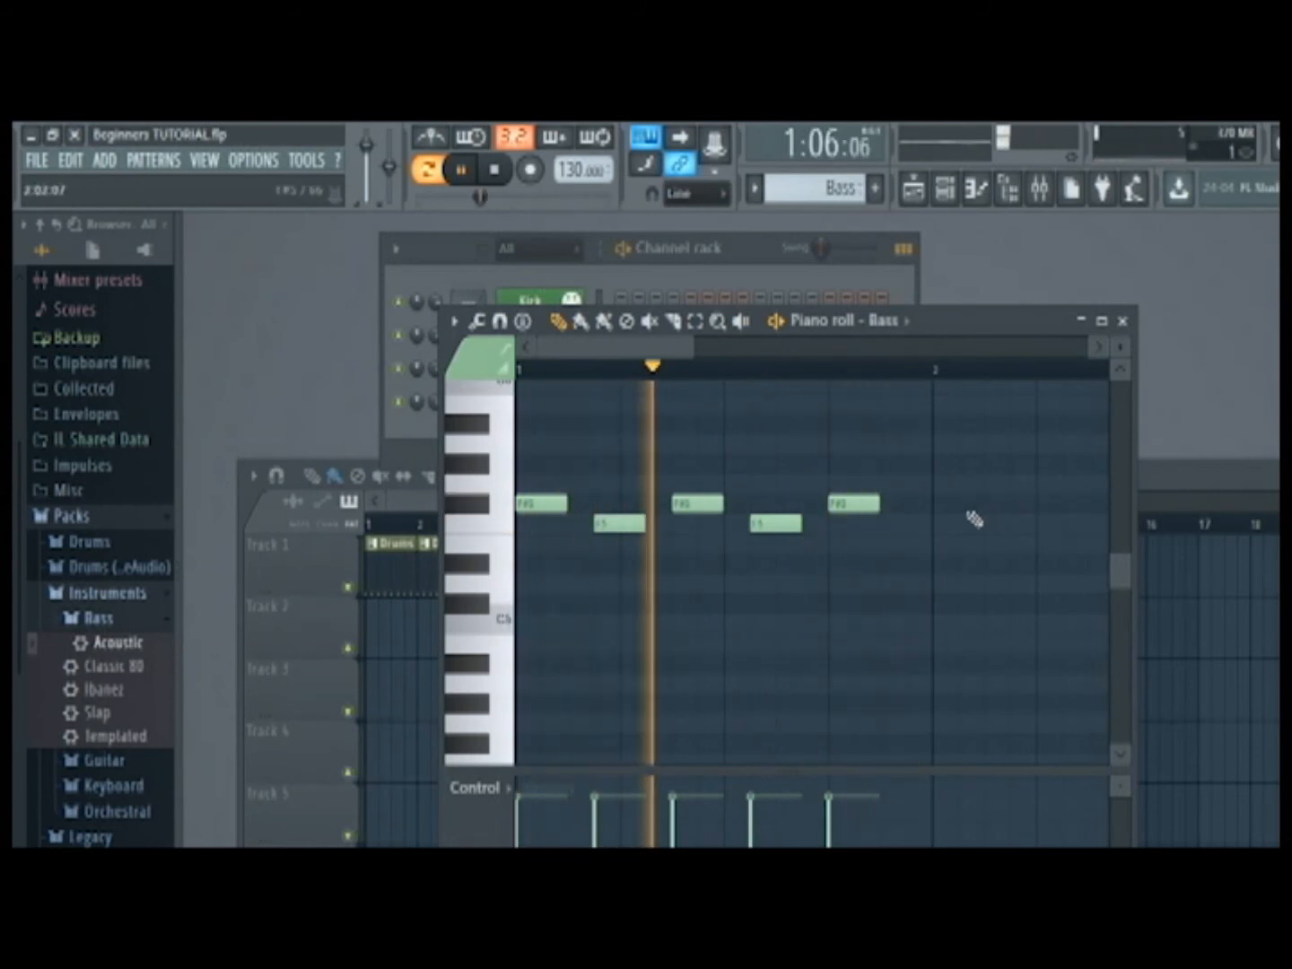
# Try continuing the alternating F5 and F#5 notes every three steps from step 16 of bar 1 to step 9 of bar 2.
pyautogui.click(909, 525)
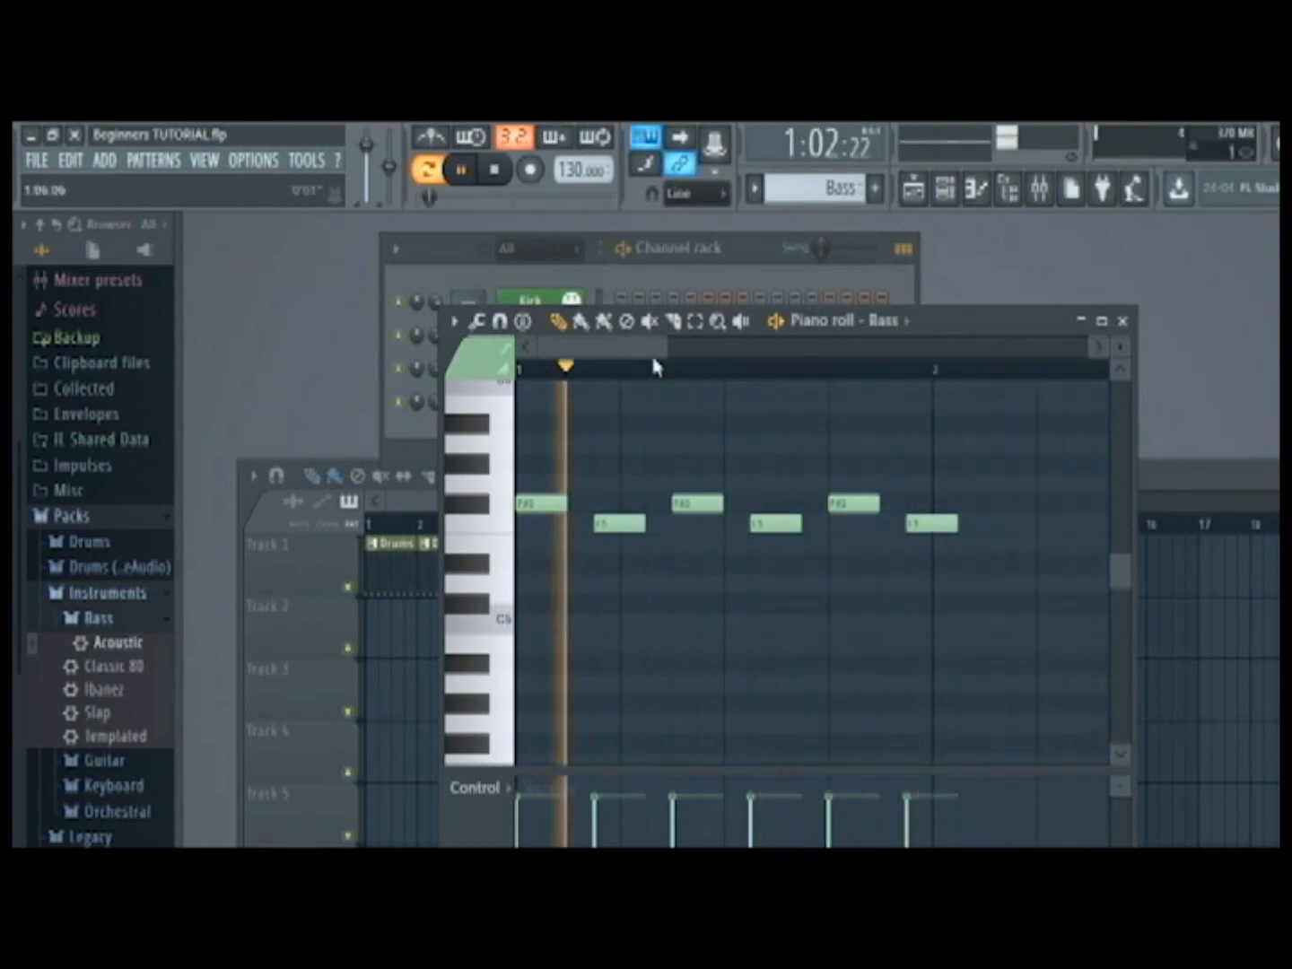
pyautogui.click(1018, 504)
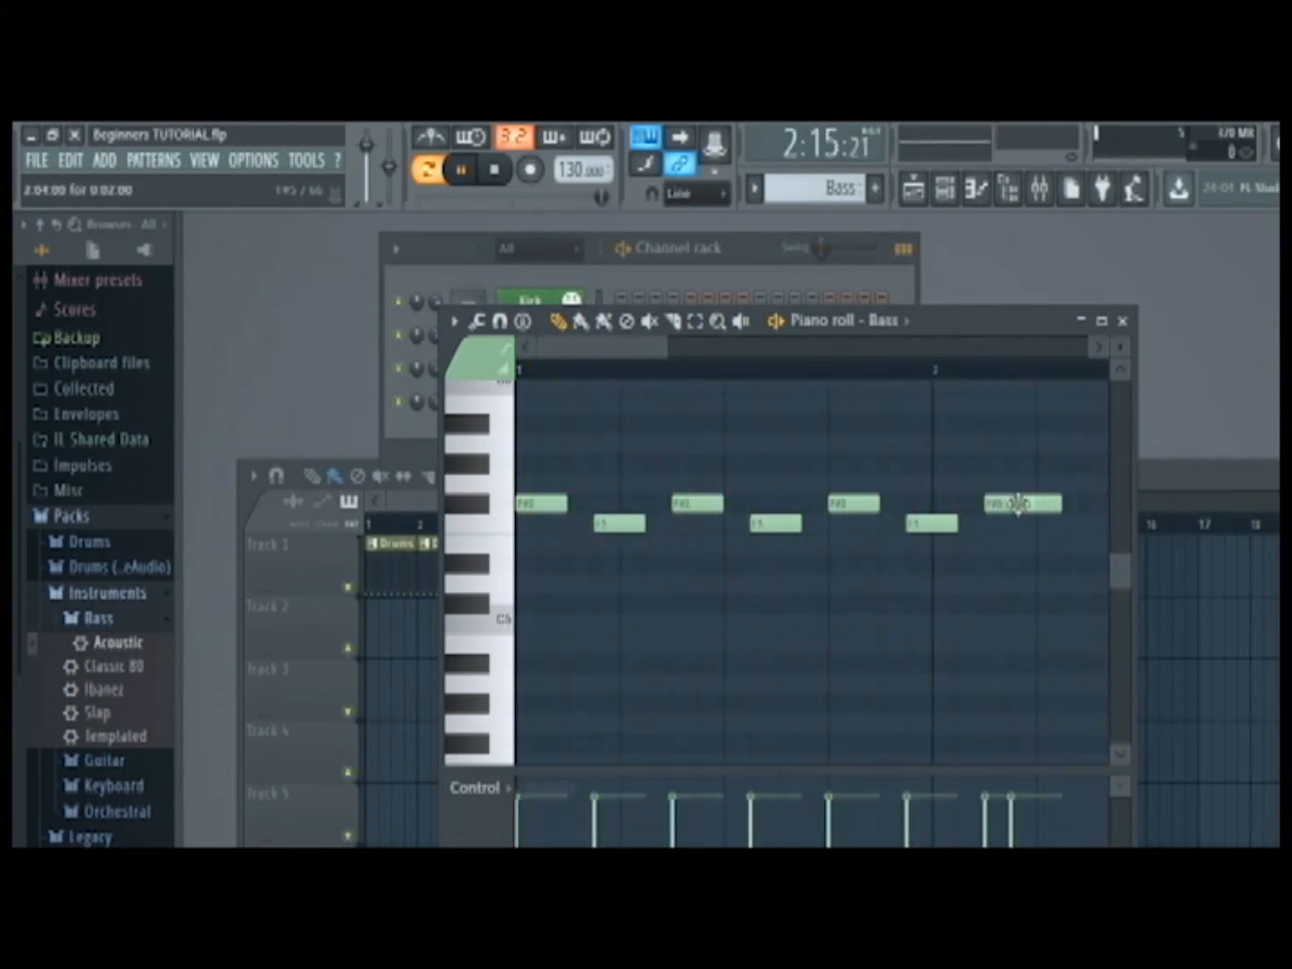
pyautogui.rightClick(1044, 508)
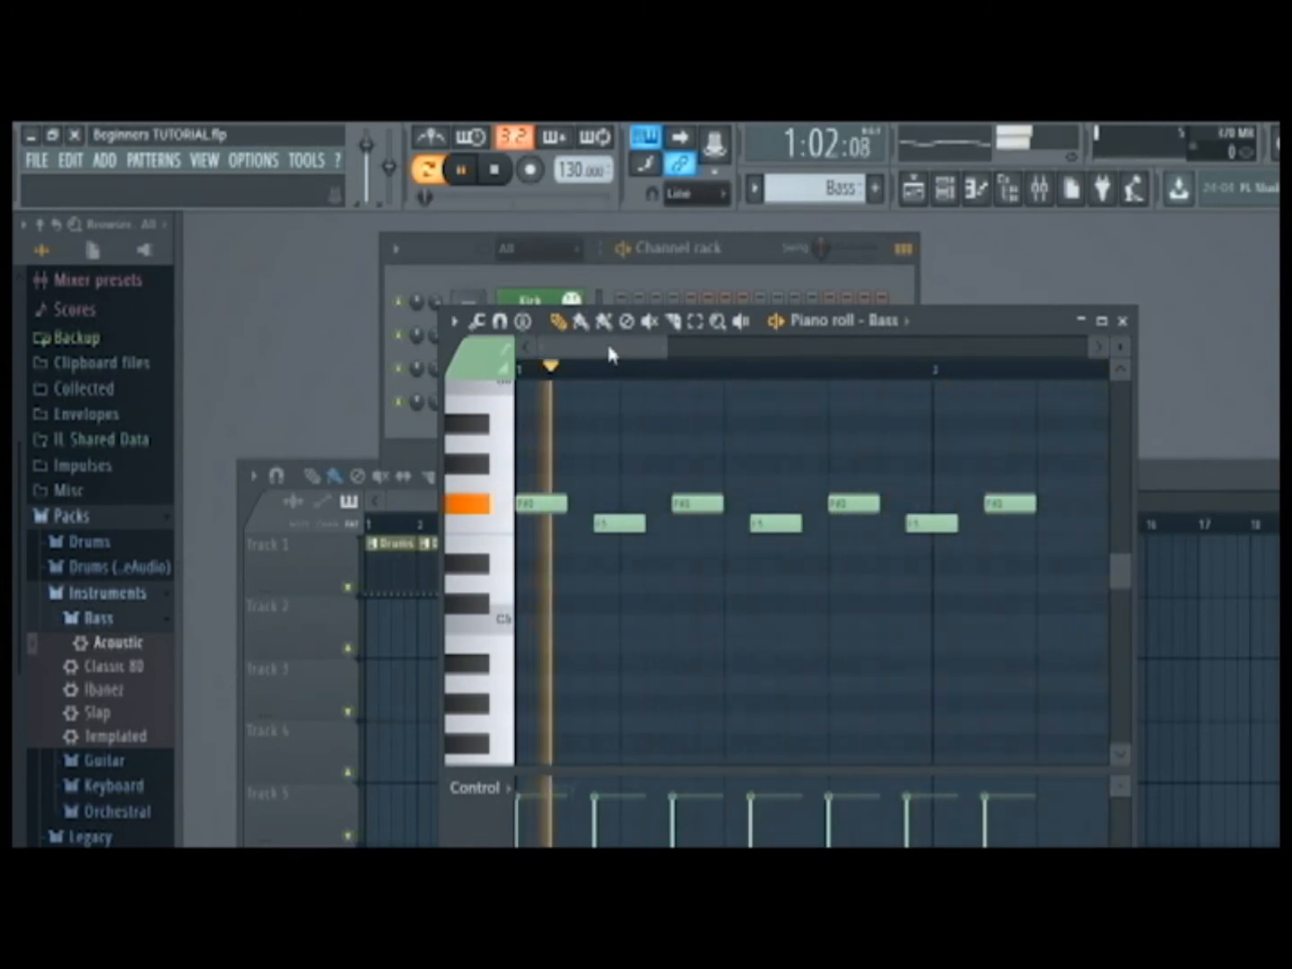
pyautogui.moveTo(610, 354); pyautogui.dragTo(666, 346)
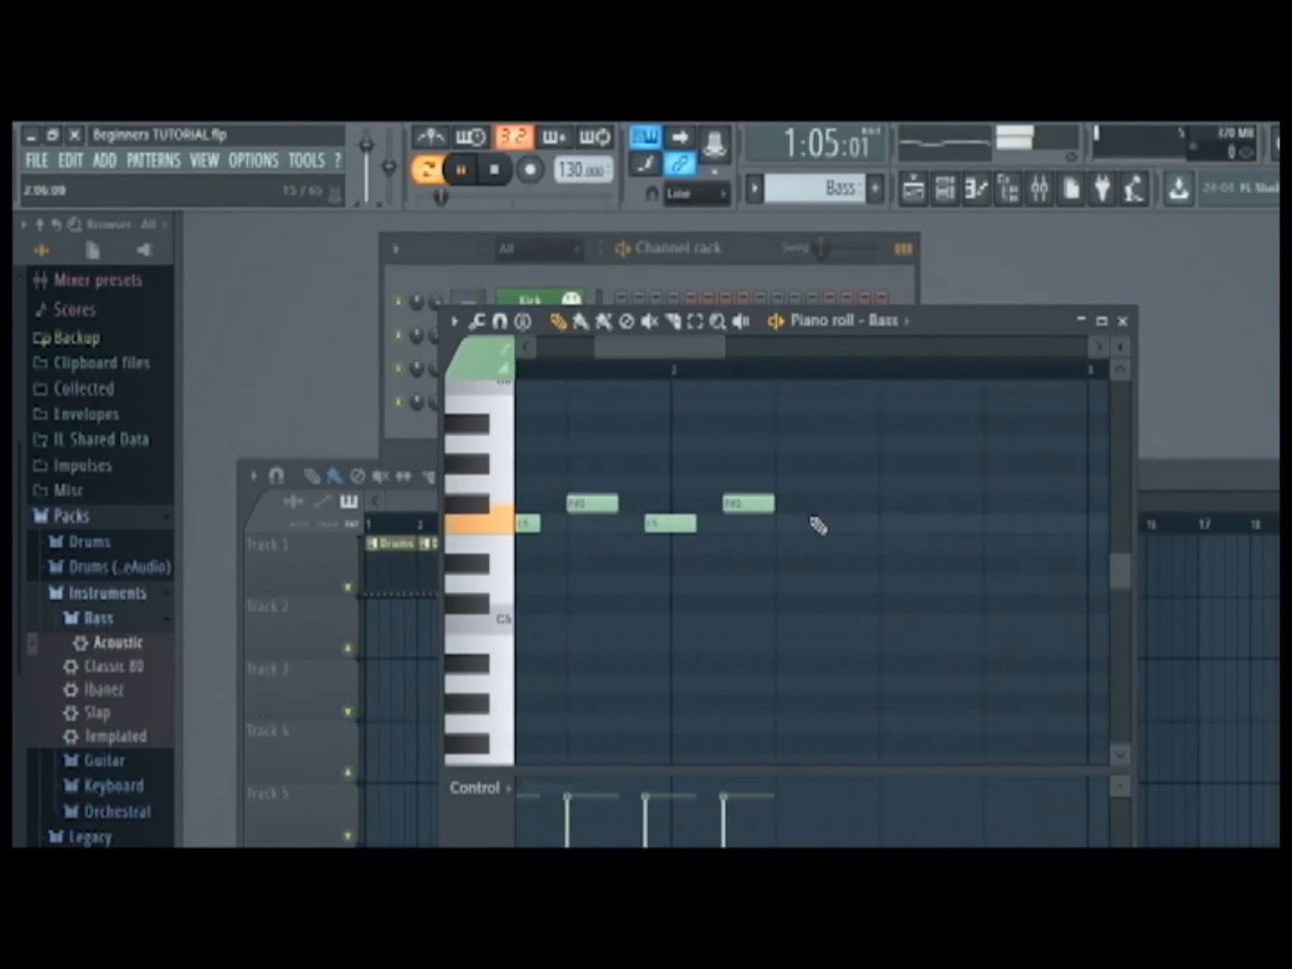
pyautogui.click(808, 526)
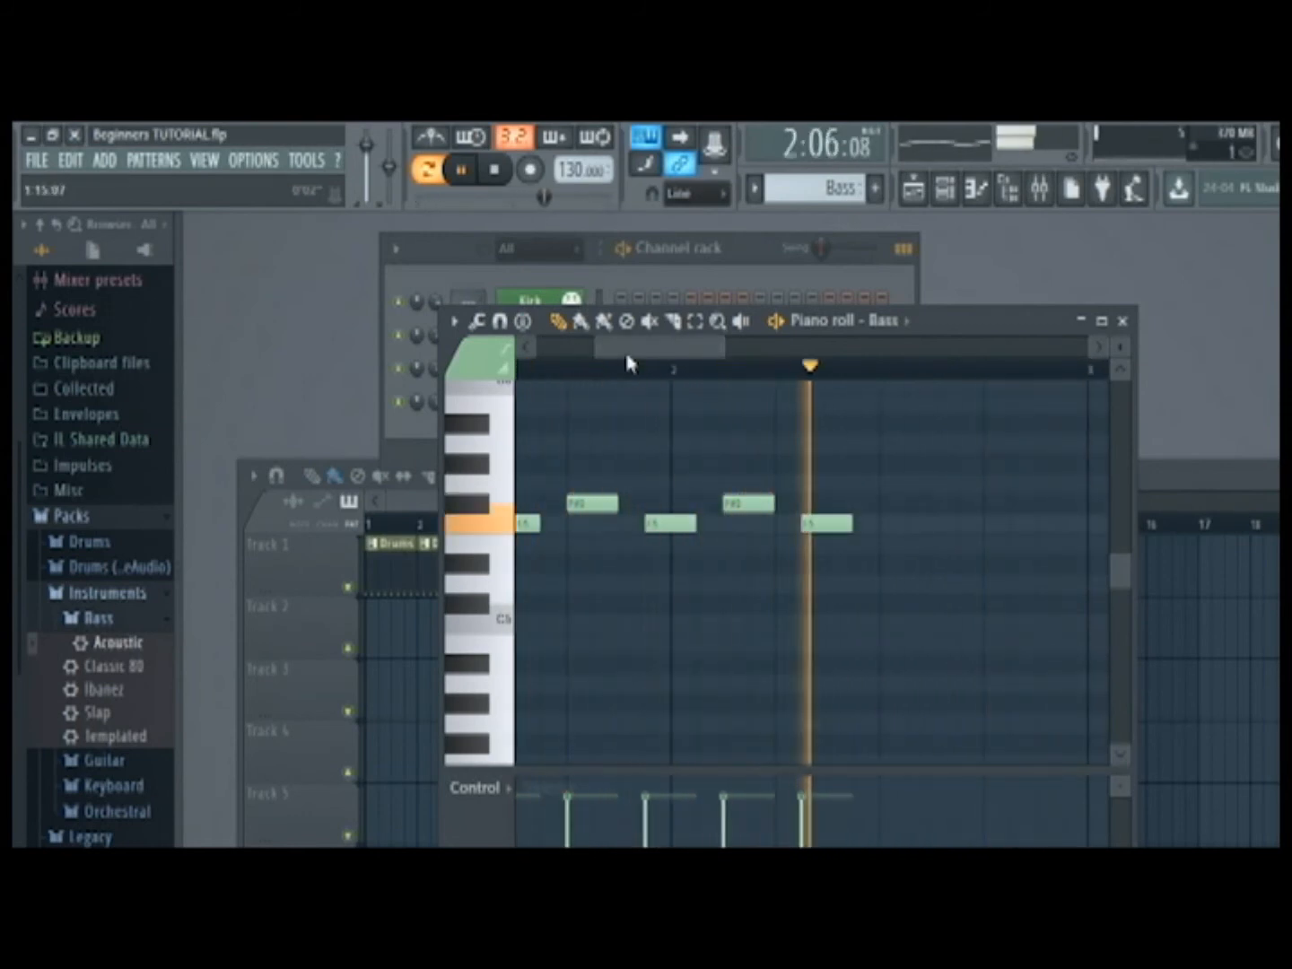
pyautogui.moveTo(626, 354); pyautogui.dragTo(624, 352)
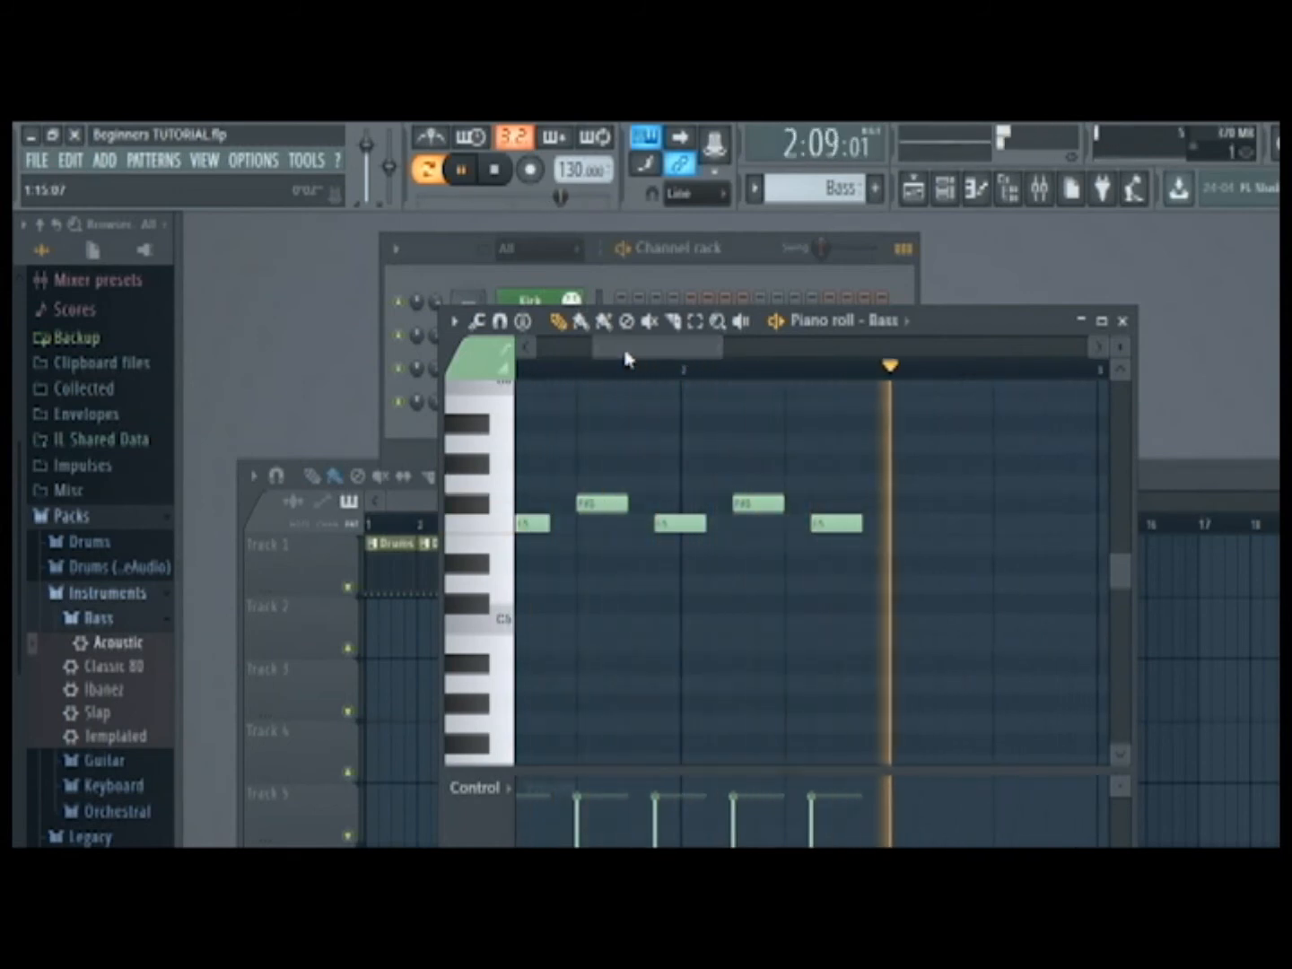
pyautogui.click(891, 503)
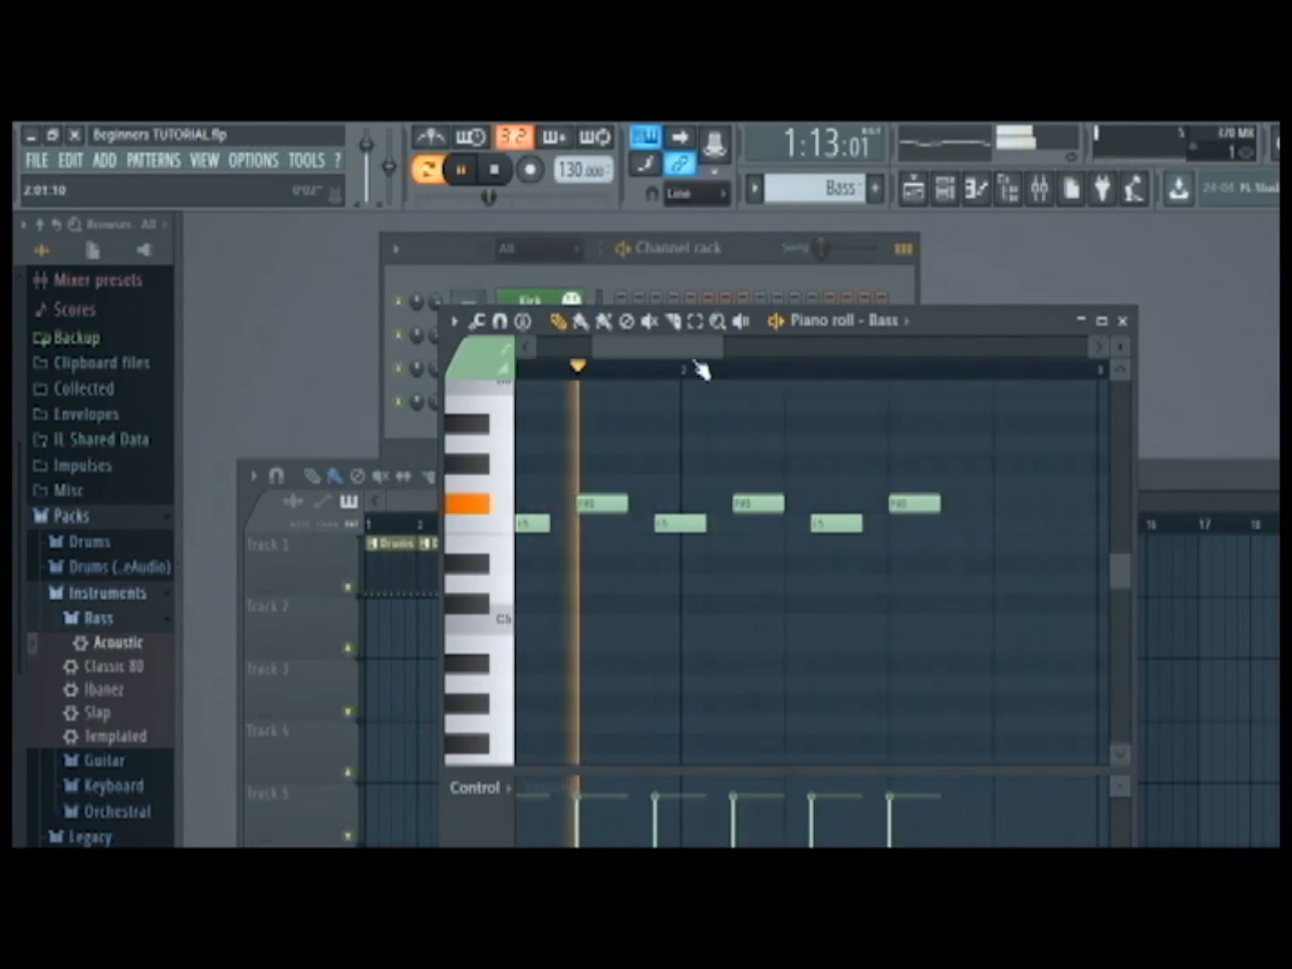
pyautogui.moveTo(692, 351); pyautogui.dragTo(726, 359)
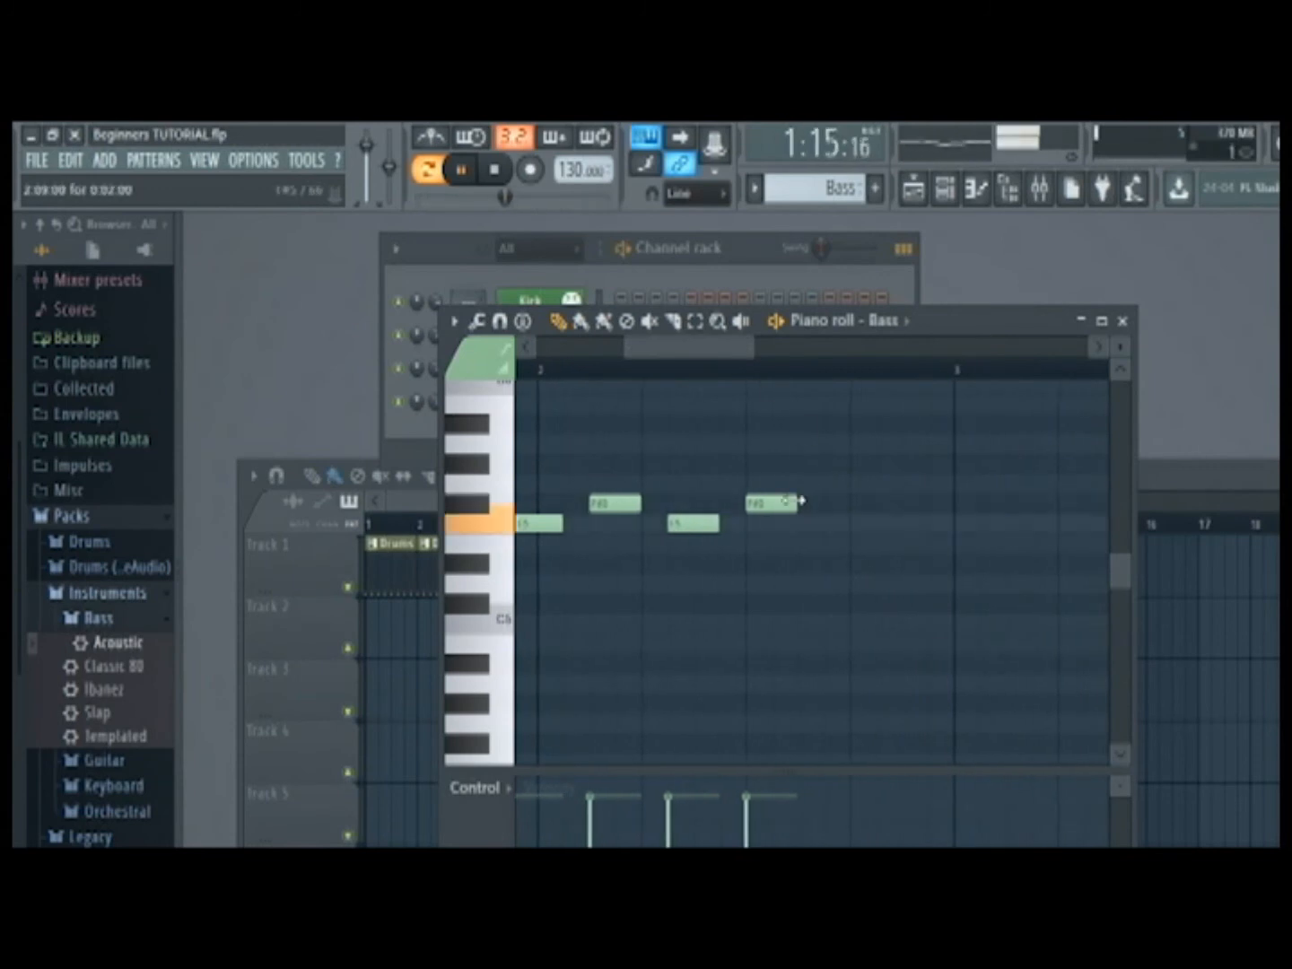
# Delete all the notes following the F#5 on step 13 of bar 1.
pyautogui.rightClick(779, 504)
pyautogui.rightClick(684, 528)
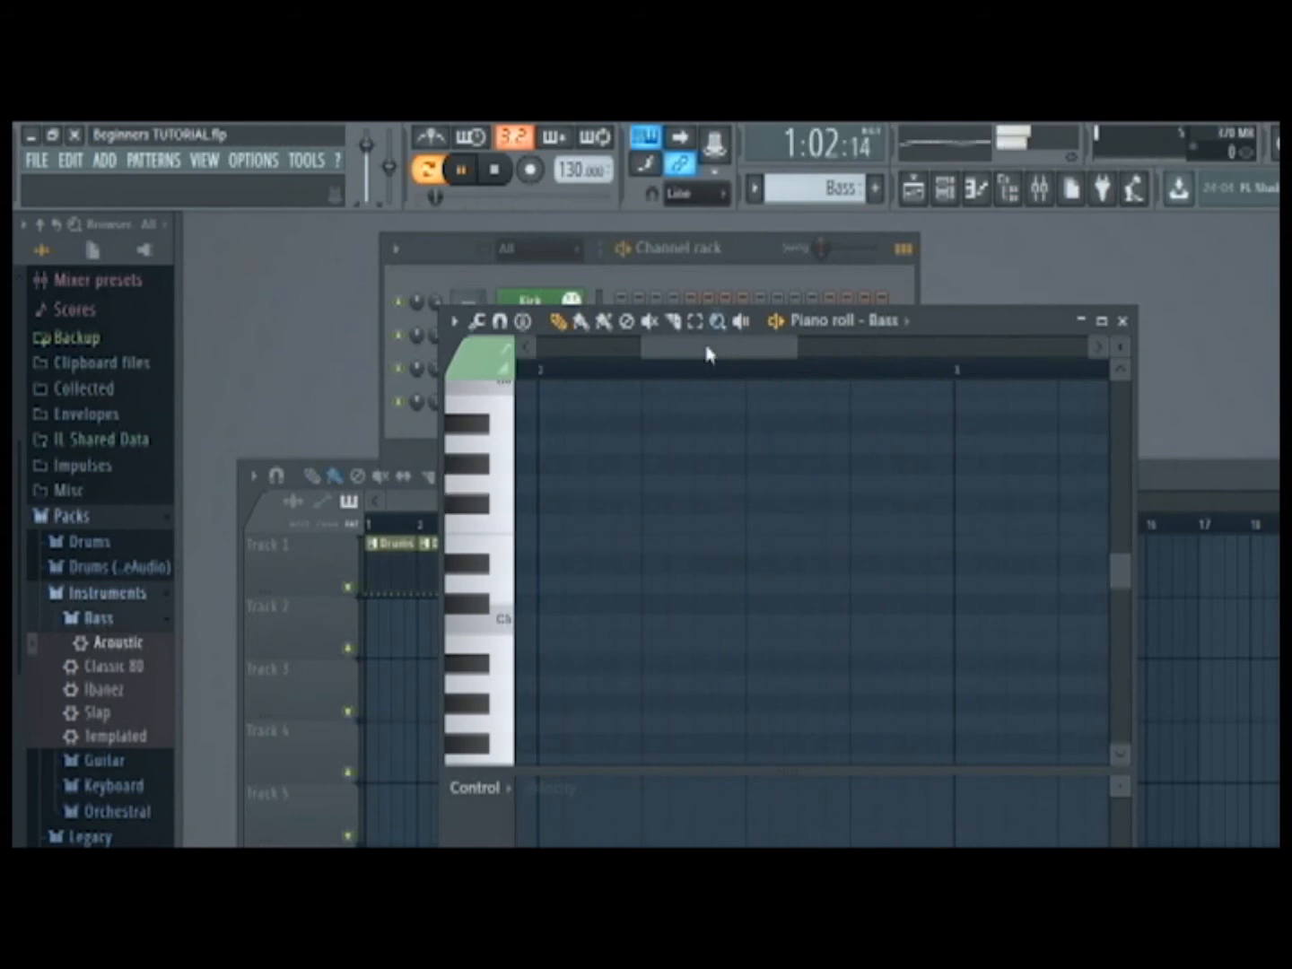
pyautogui.moveTo(661, 359); pyautogui.dragTo(568, 351)
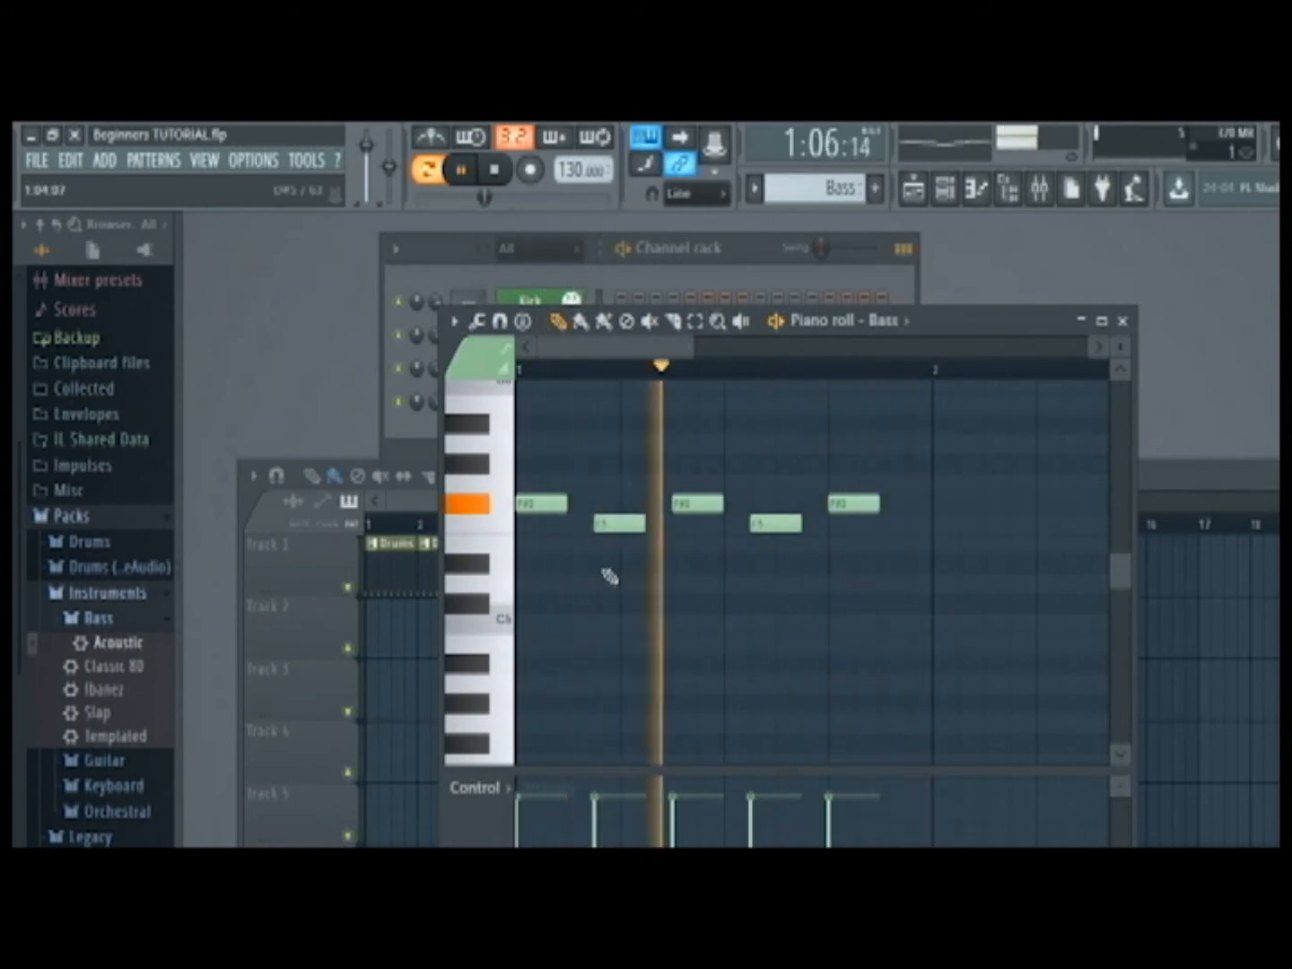
# Pause playback, close the piano roll, and fill Track 3 of the playlist with Bass pattern clips across bars 1 to 13.
pyautogui.click(462, 170)
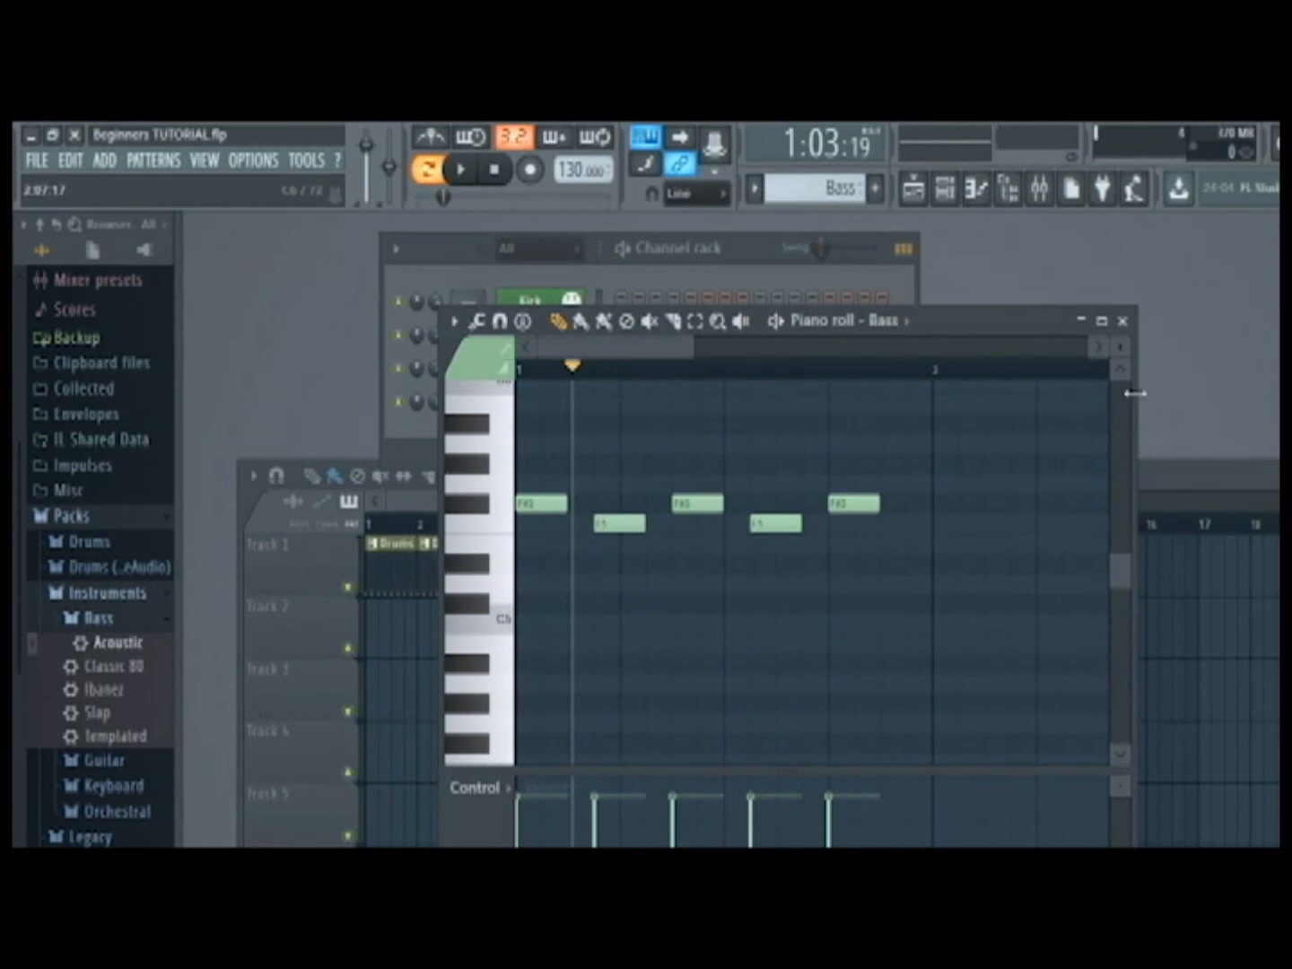
pyautogui.click(1121, 321)
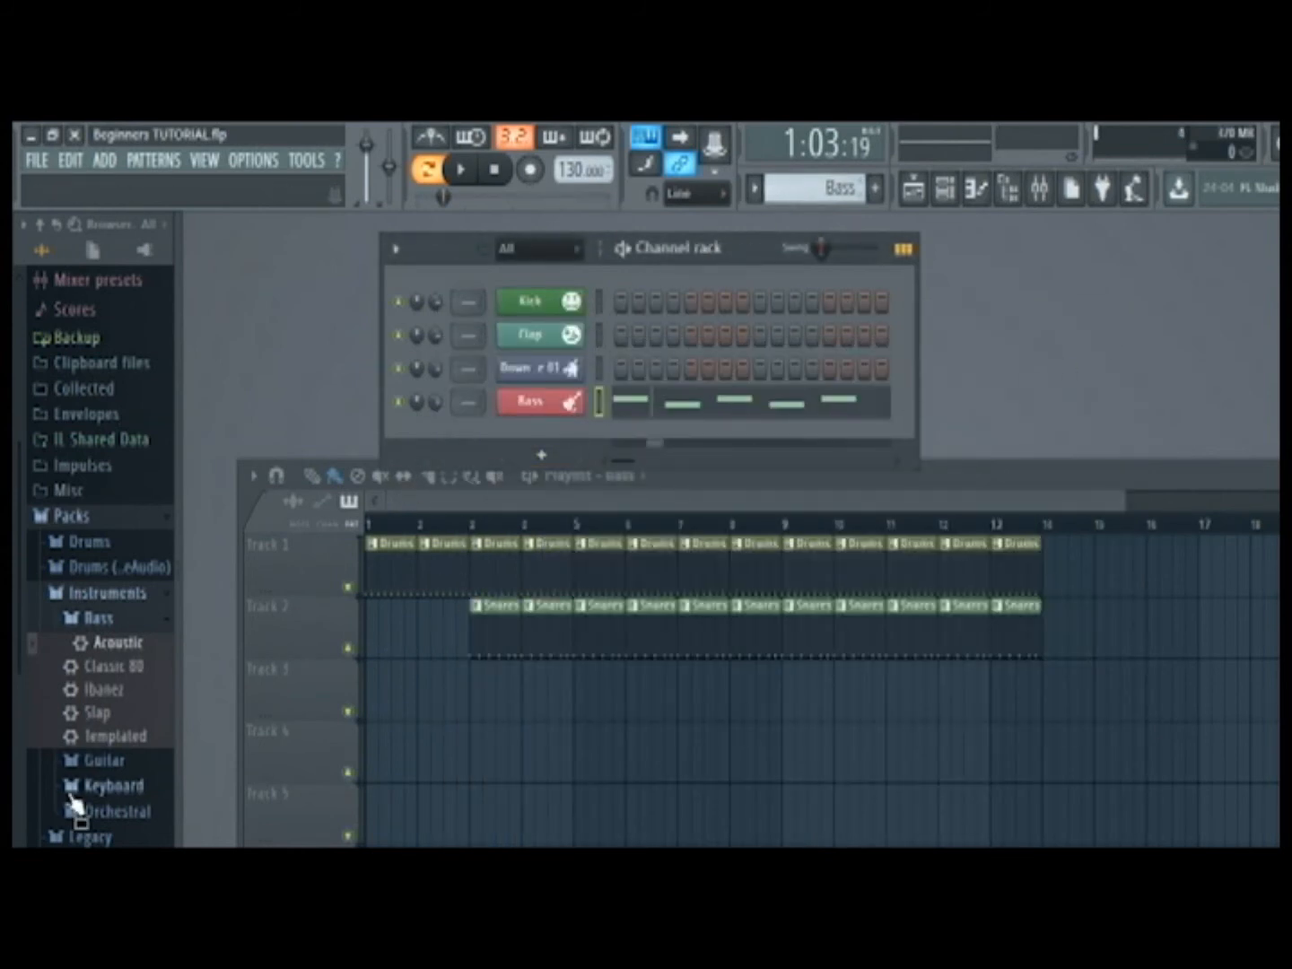
pyautogui.click(630, 482)
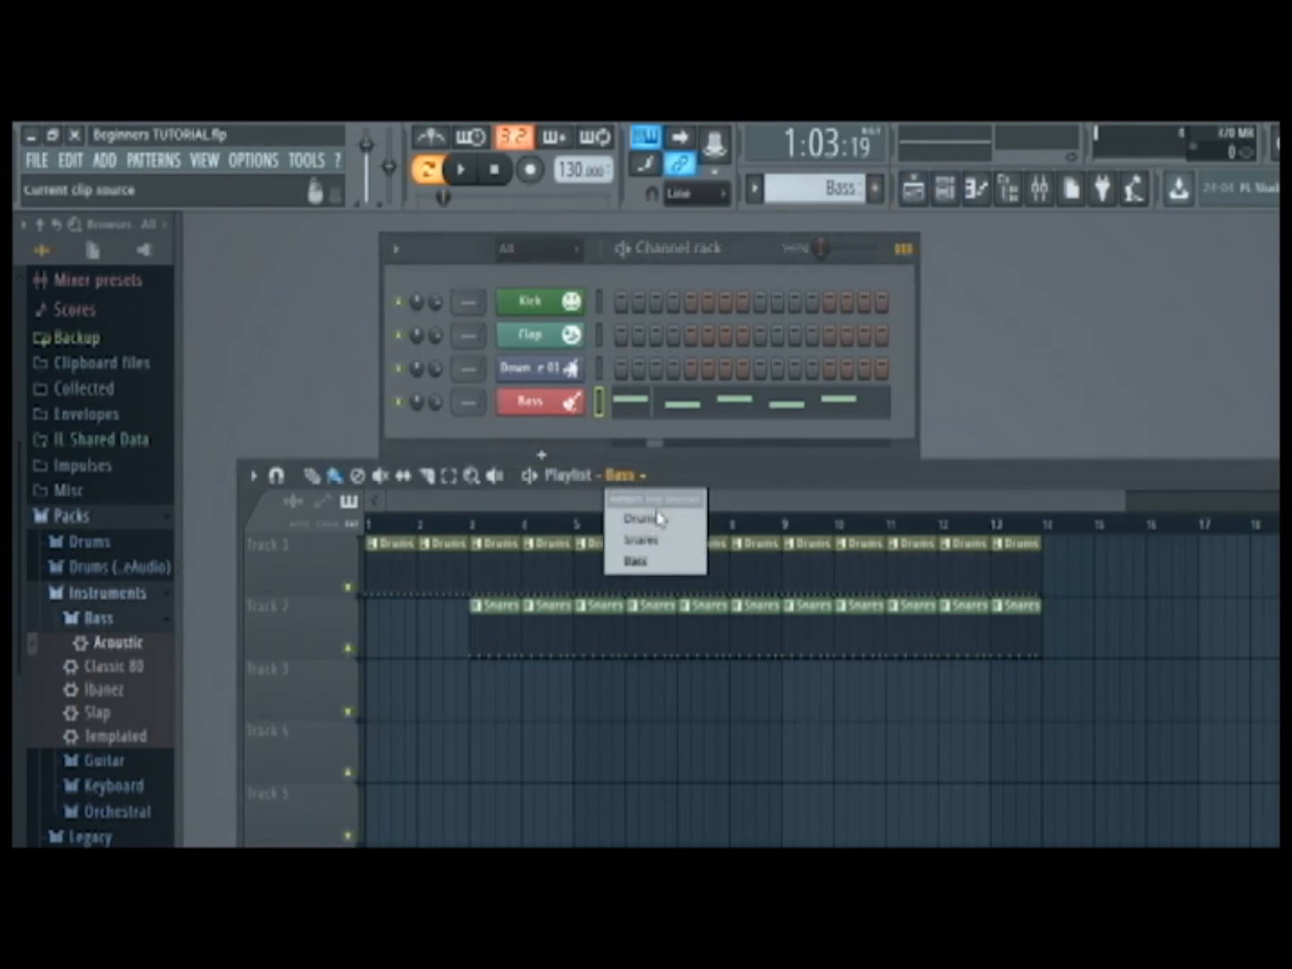
pyautogui.click(665, 538)
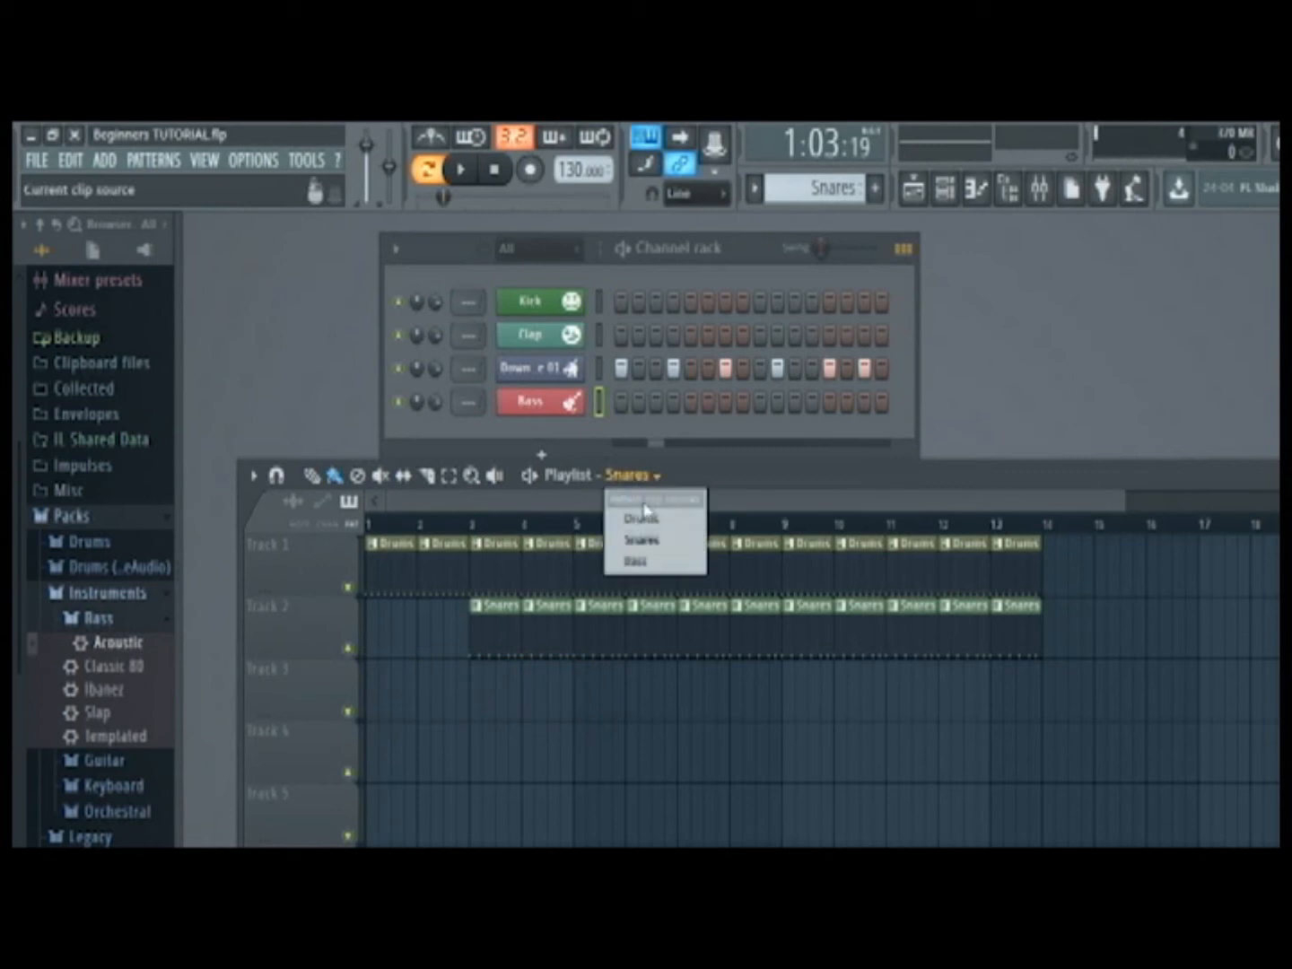
pyautogui.click(642, 561)
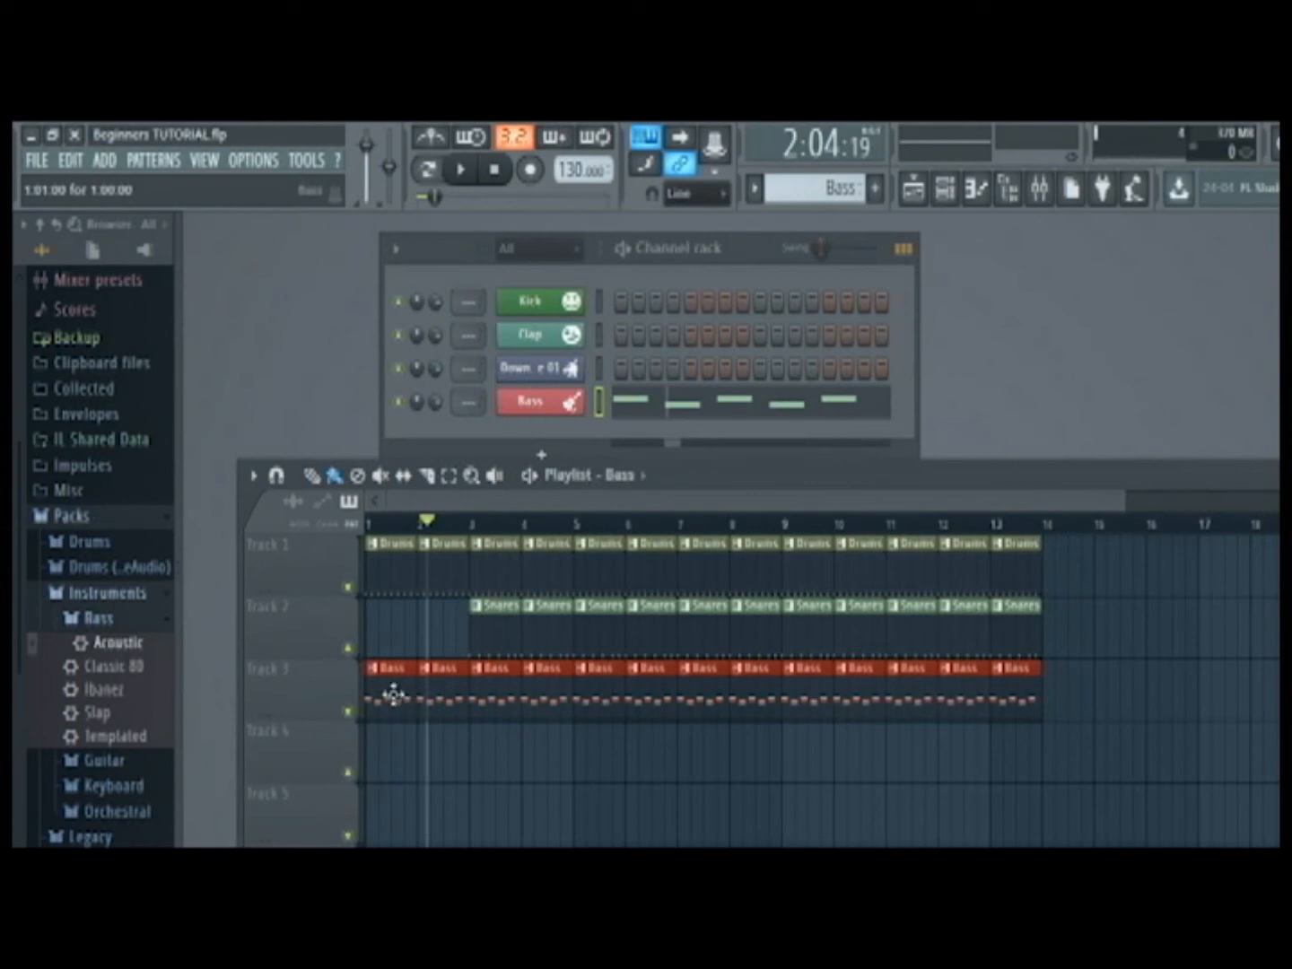
# Check the notes of a Bass clip, and open the Bass channel's DirectWave window, moving it up to show its keyboard.
pyautogui.doubleClick(459, 688)
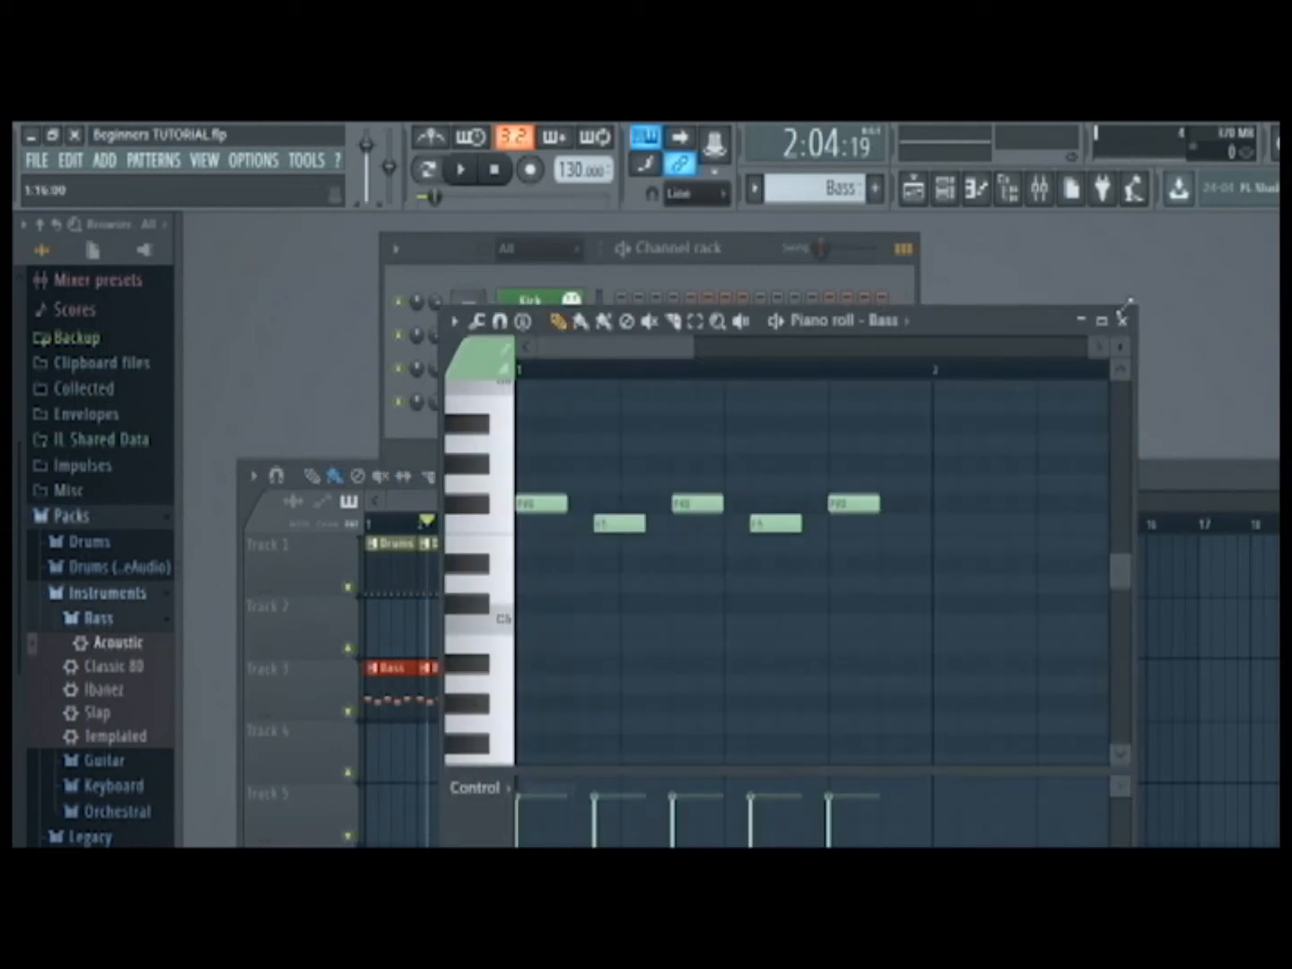
pyautogui.click(1121, 320)
pyautogui.click(544, 406)
pyautogui.click(544, 404)
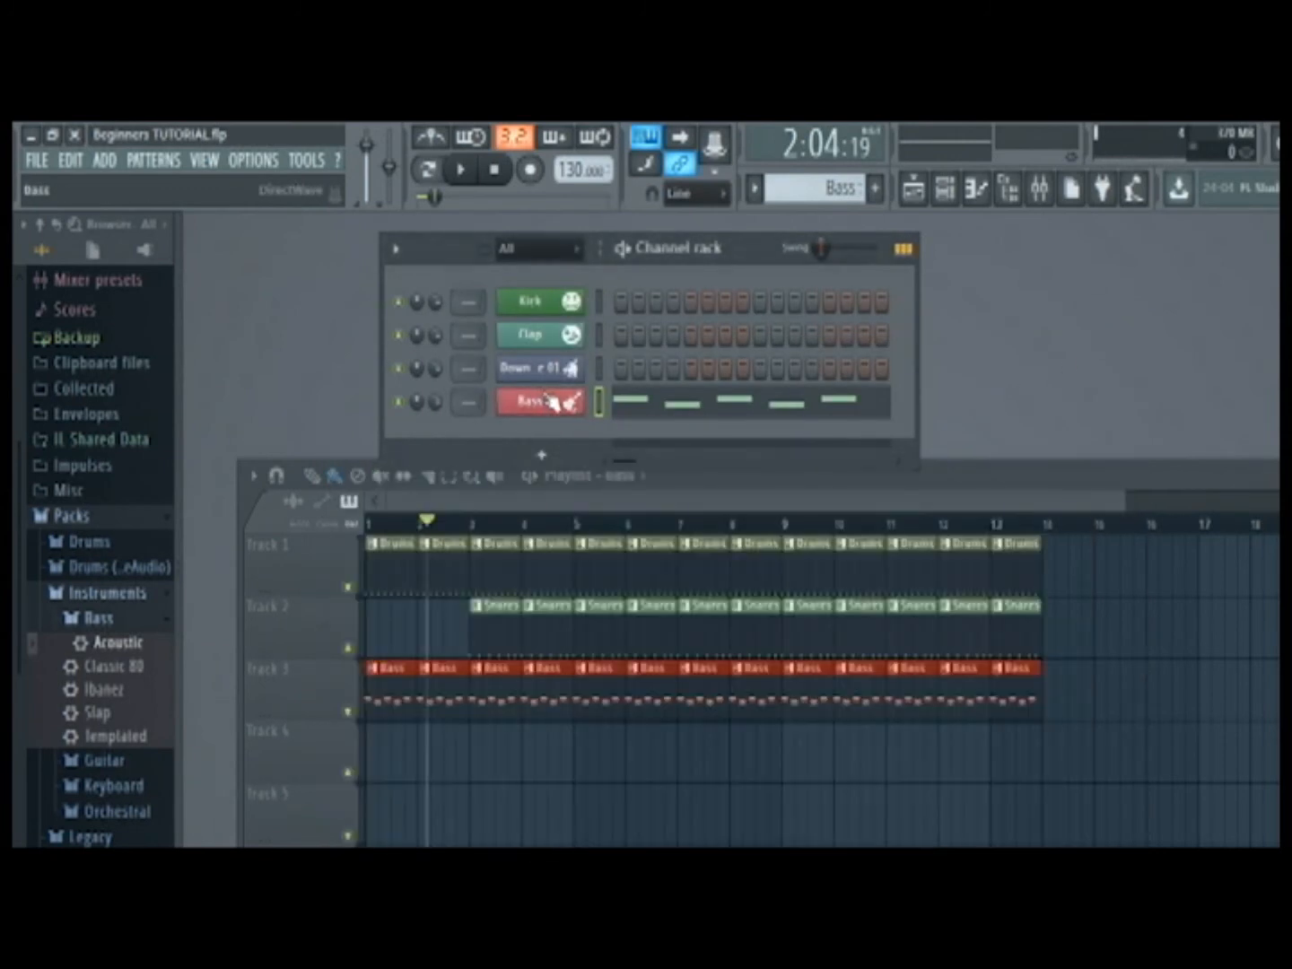
pyautogui.click(545, 404)
pyautogui.moveTo(943, 480); pyautogui.dragTo(893, 384)
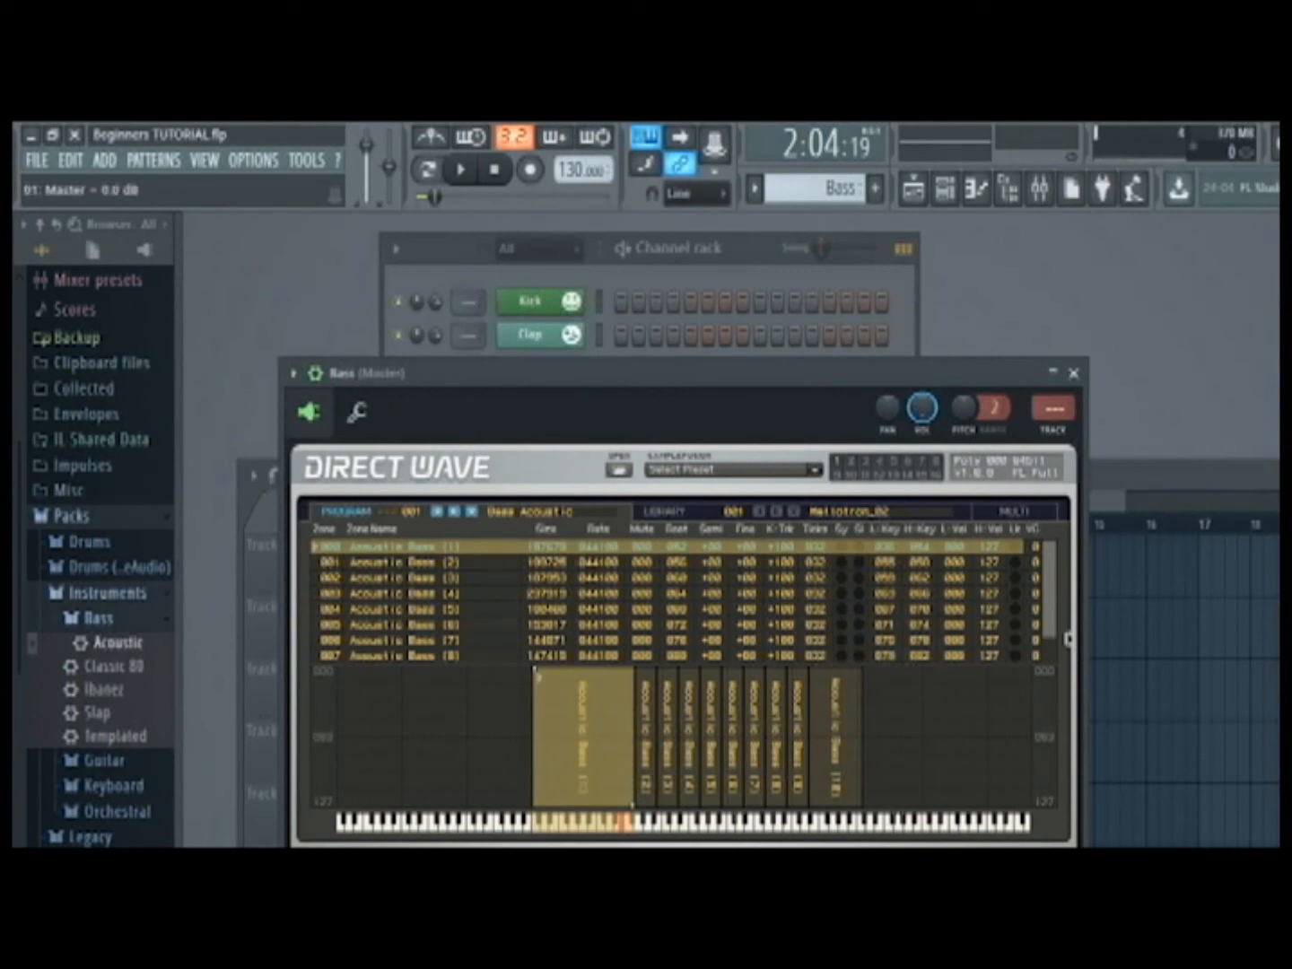
# Close the DirectWave window, and check the kick notes of a Drums clip in the piano roll while the song plays, pausing at the end.
pyautogui.click(1074, 370)
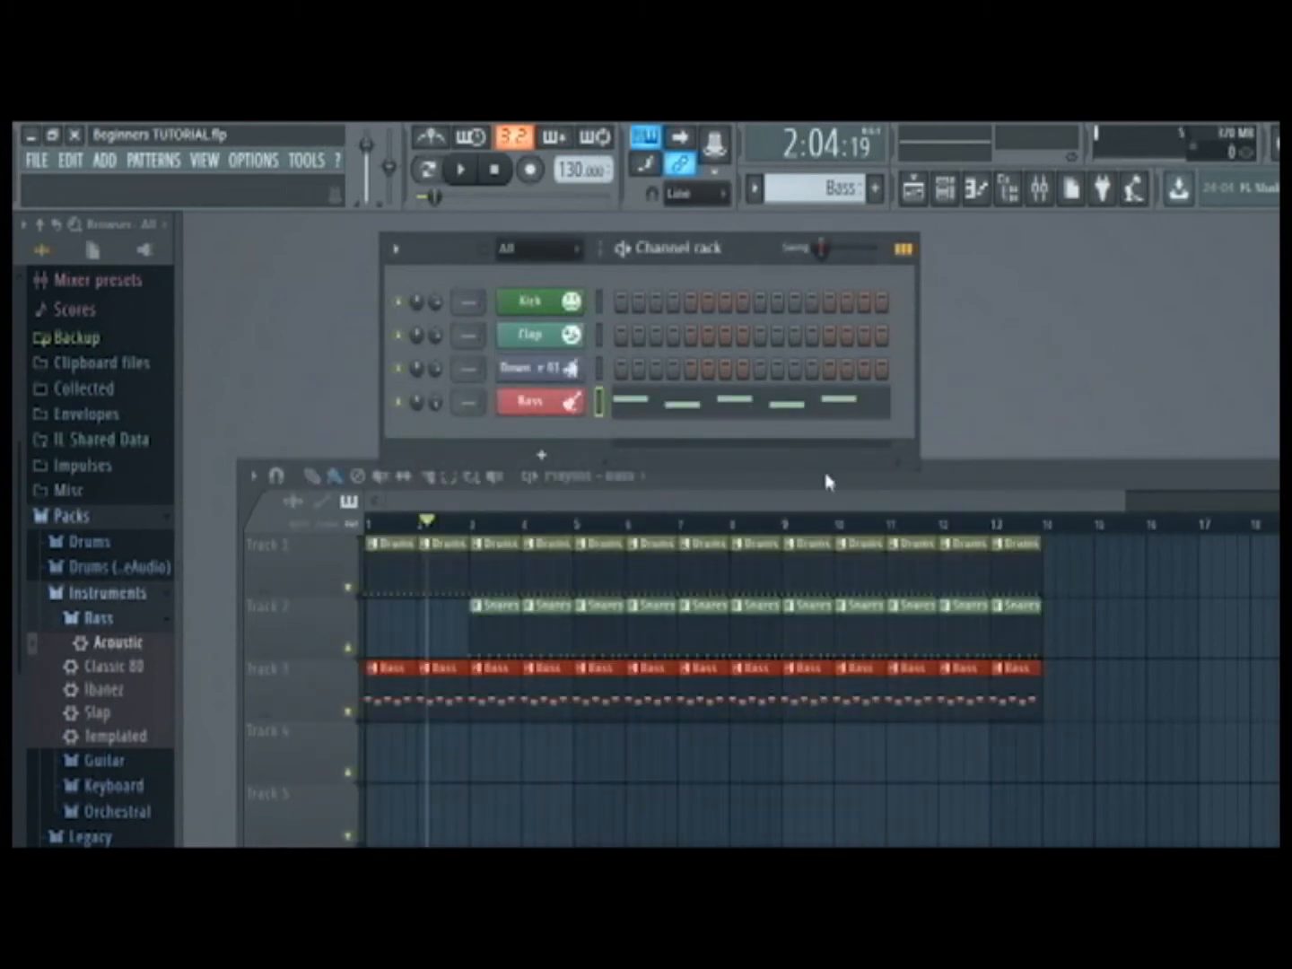
pyautogui.click(460, 169)
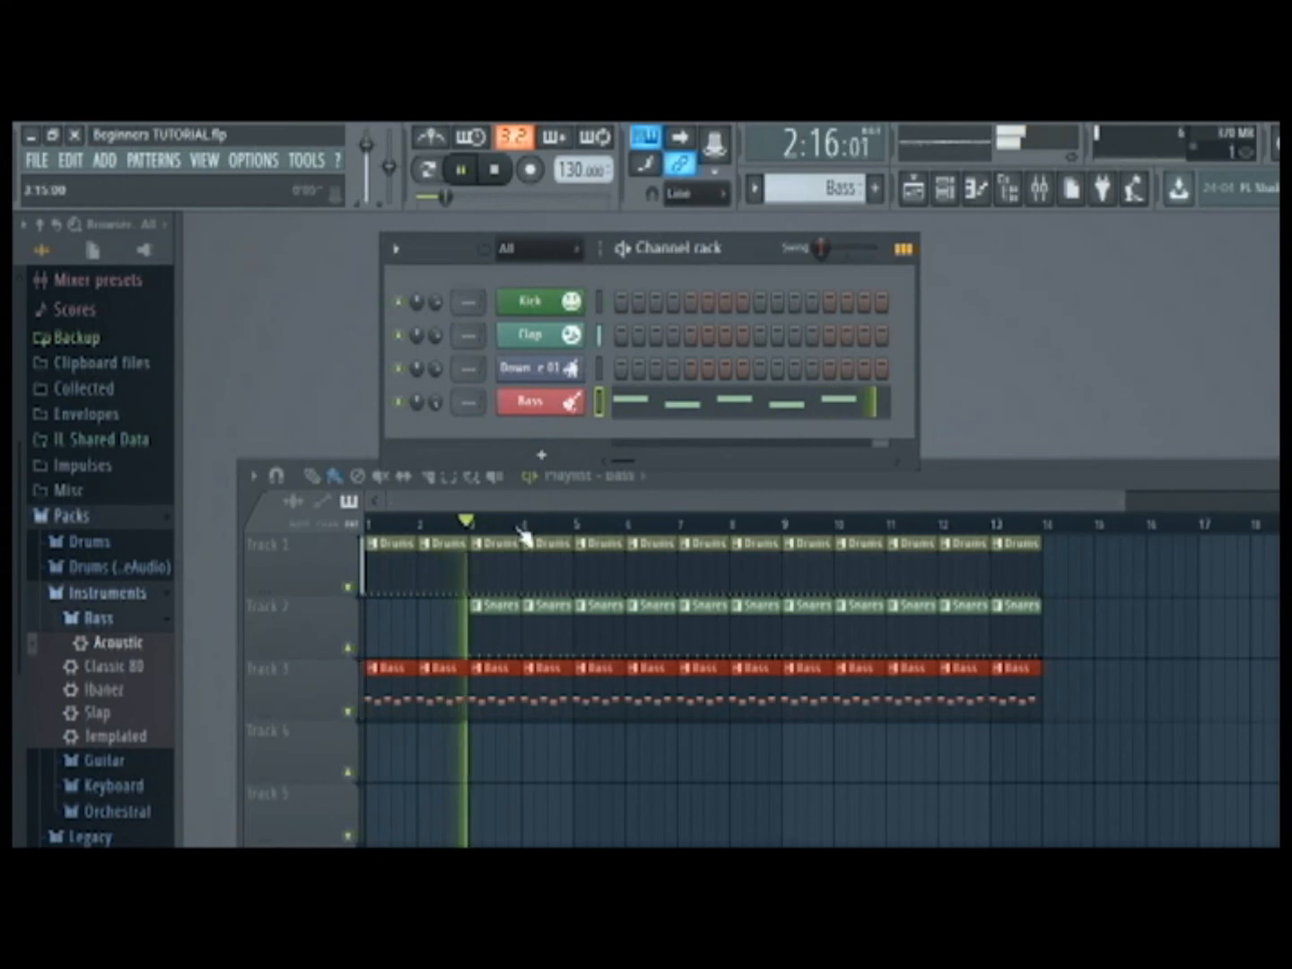
pyautogui.doubleClick(501, 556)
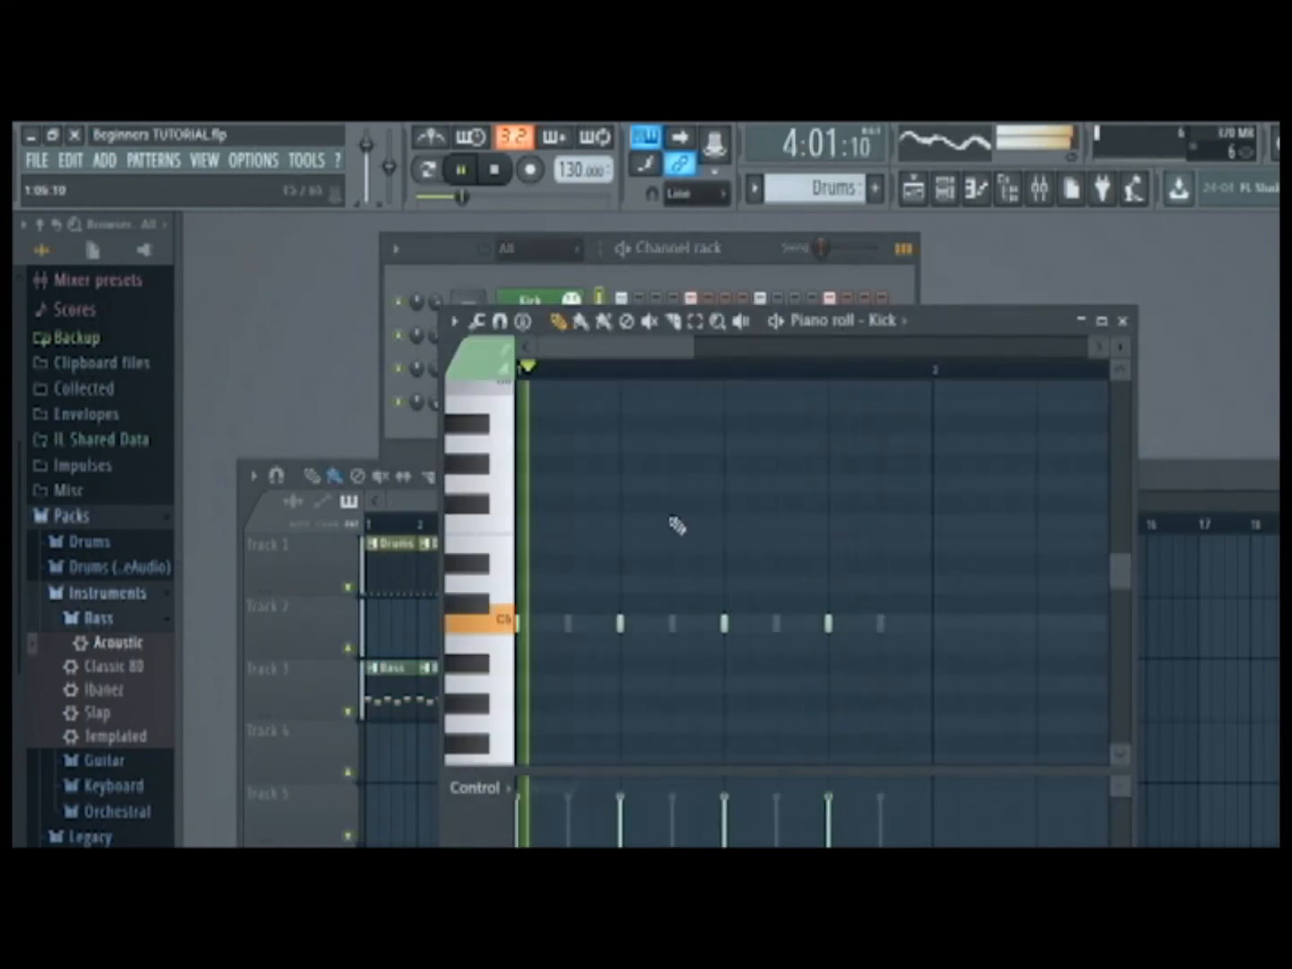
pyautogui.click(1122, 320)
pyautogui.press('space')
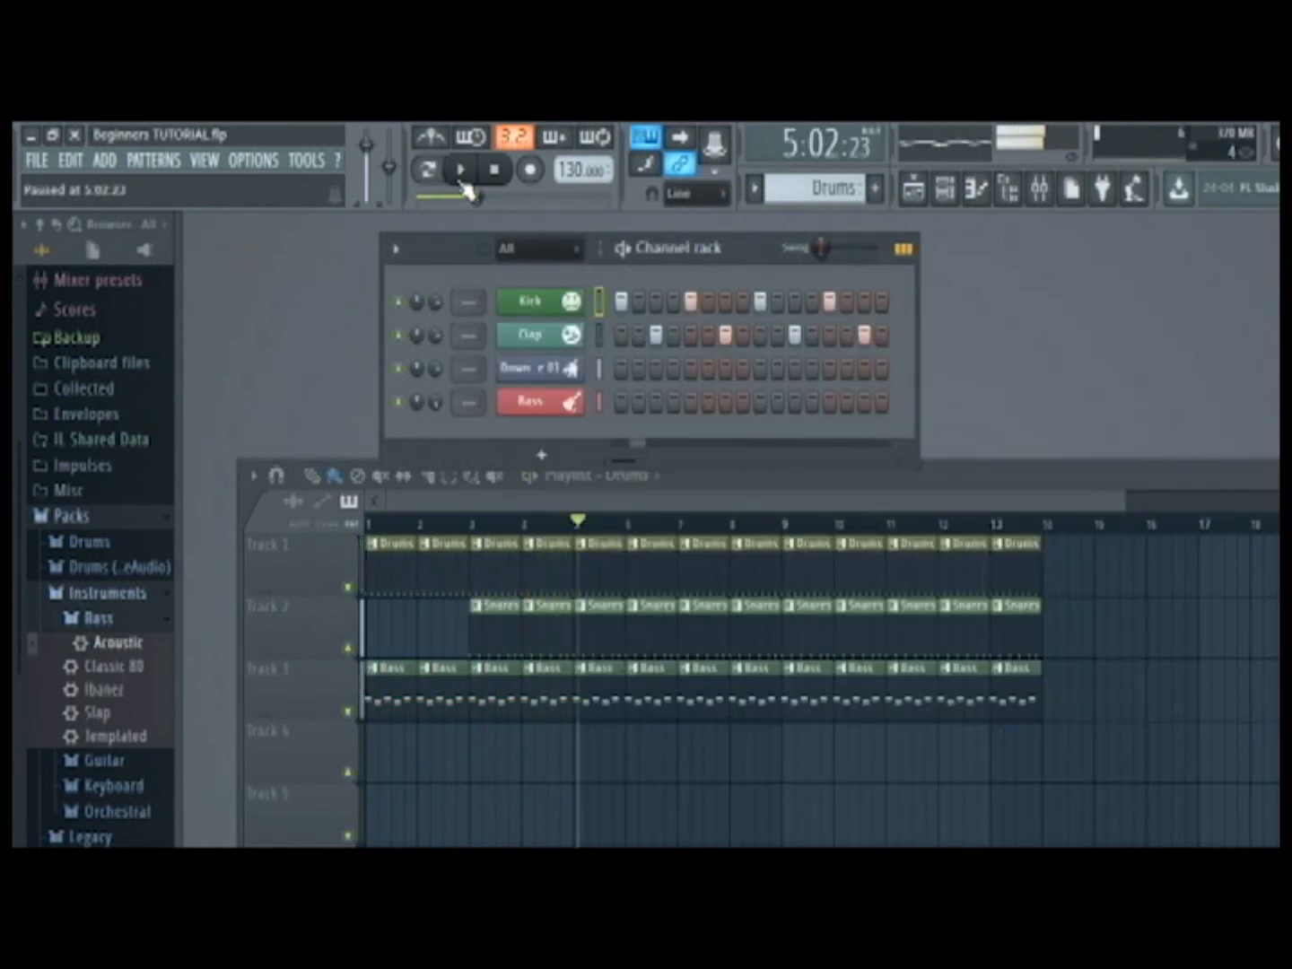
# Check the Kick channel's settings, and lower the Clap channel's volume to about 61%, closing both windows.
pyautogui.click(536, 317)
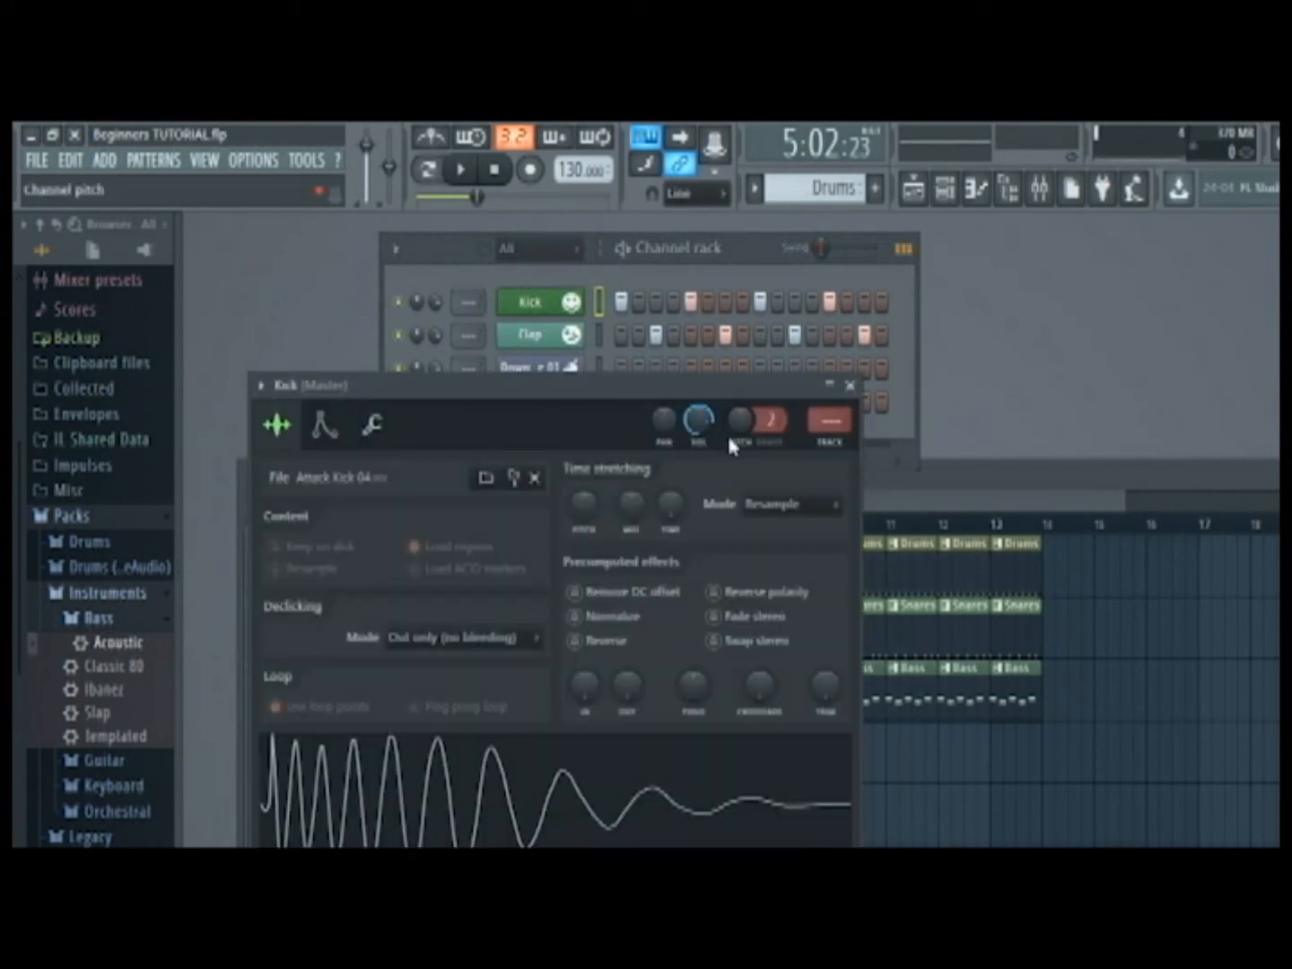
pyautogui.click(849, 384)
pyautogui.click(570, 340)
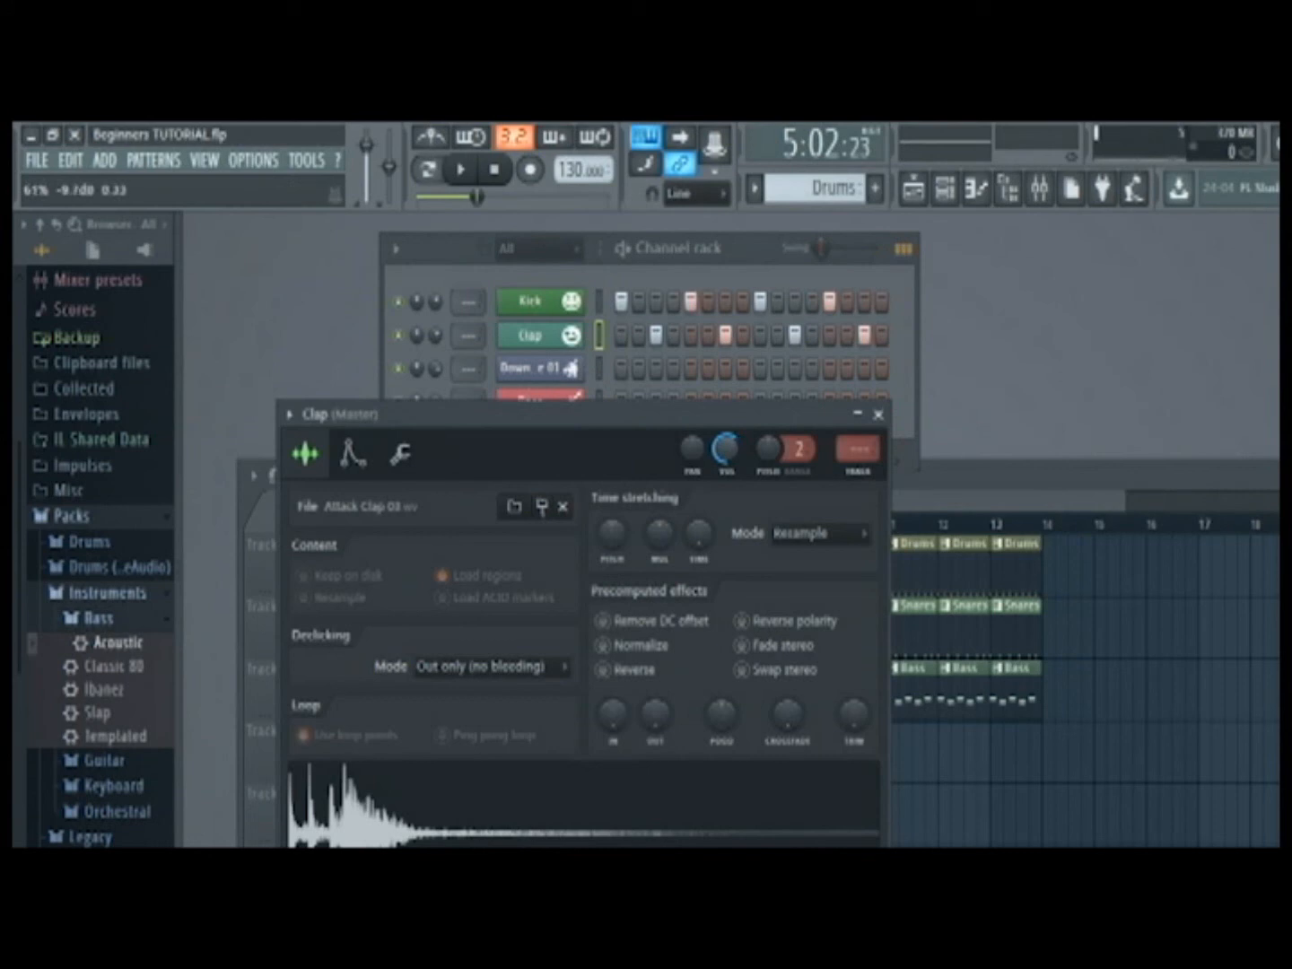
pyautogui.click(877, 413)
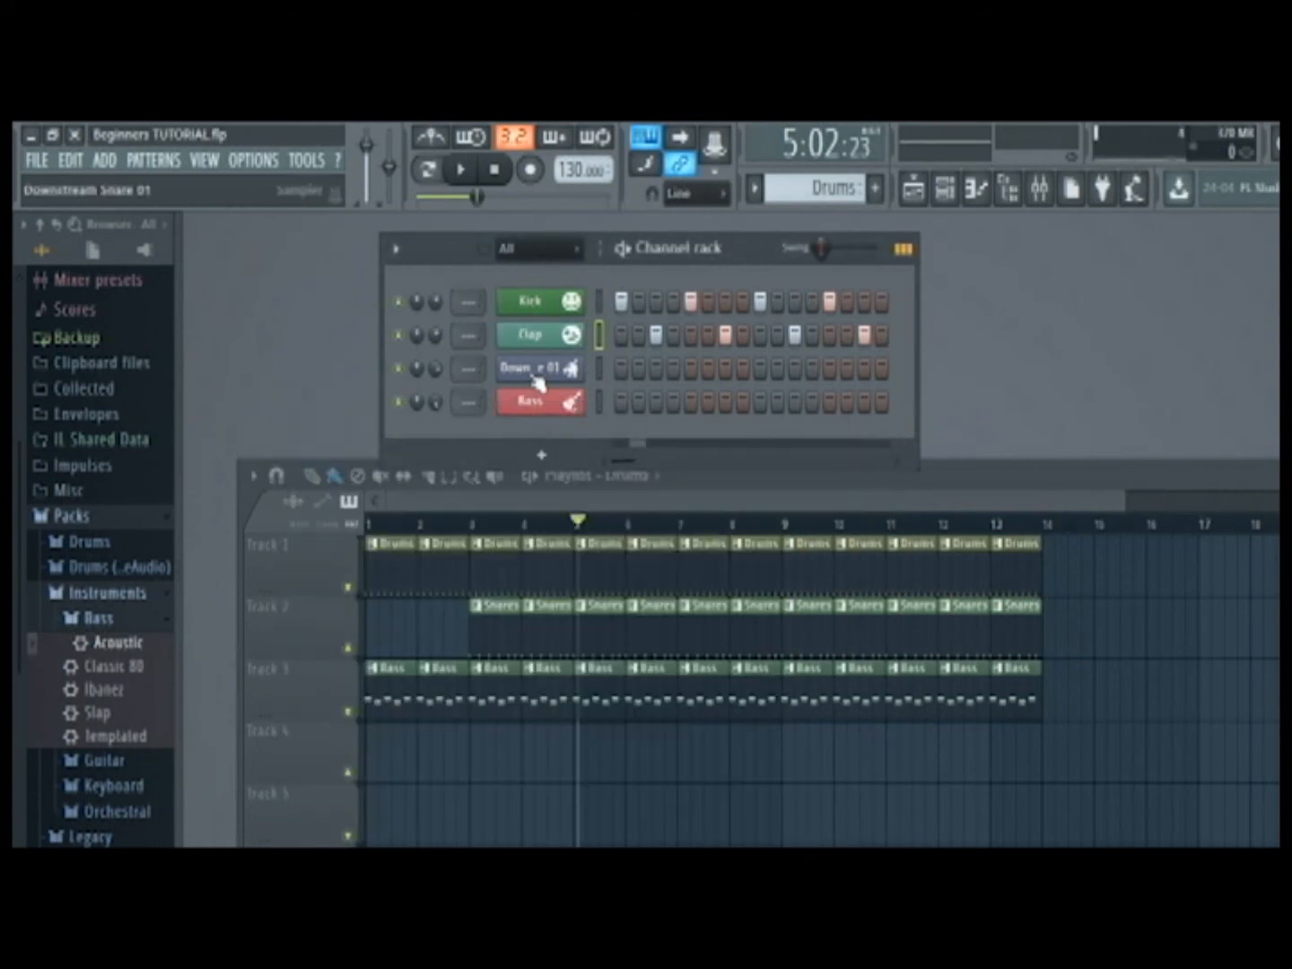
# Play the song with the Downstream Snare 01 channel's settings open, closing them before pausing playback.
pyautogui.click(538, 387)
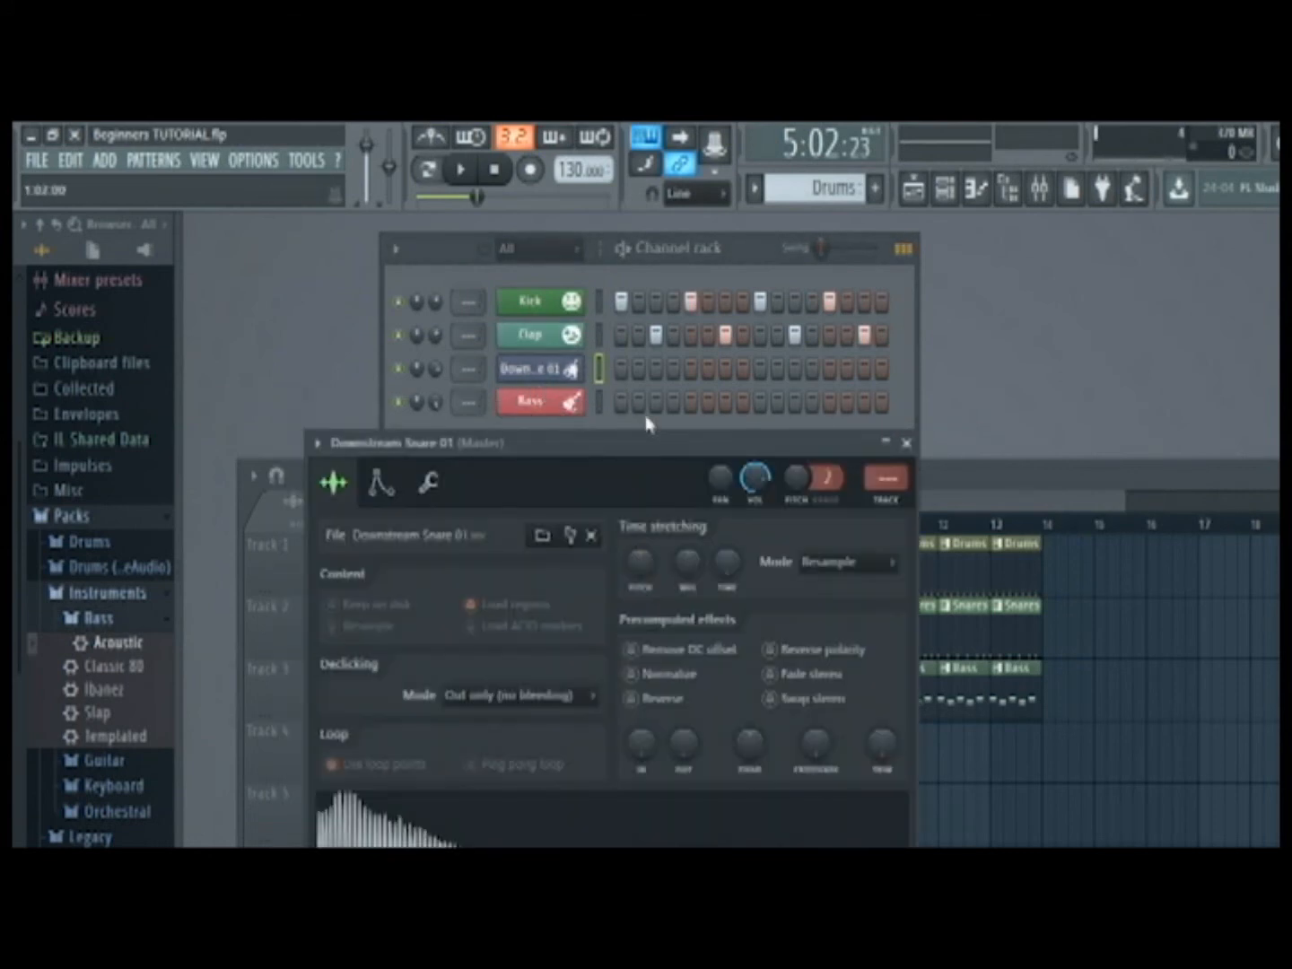
pyautogui.click(460, 170)
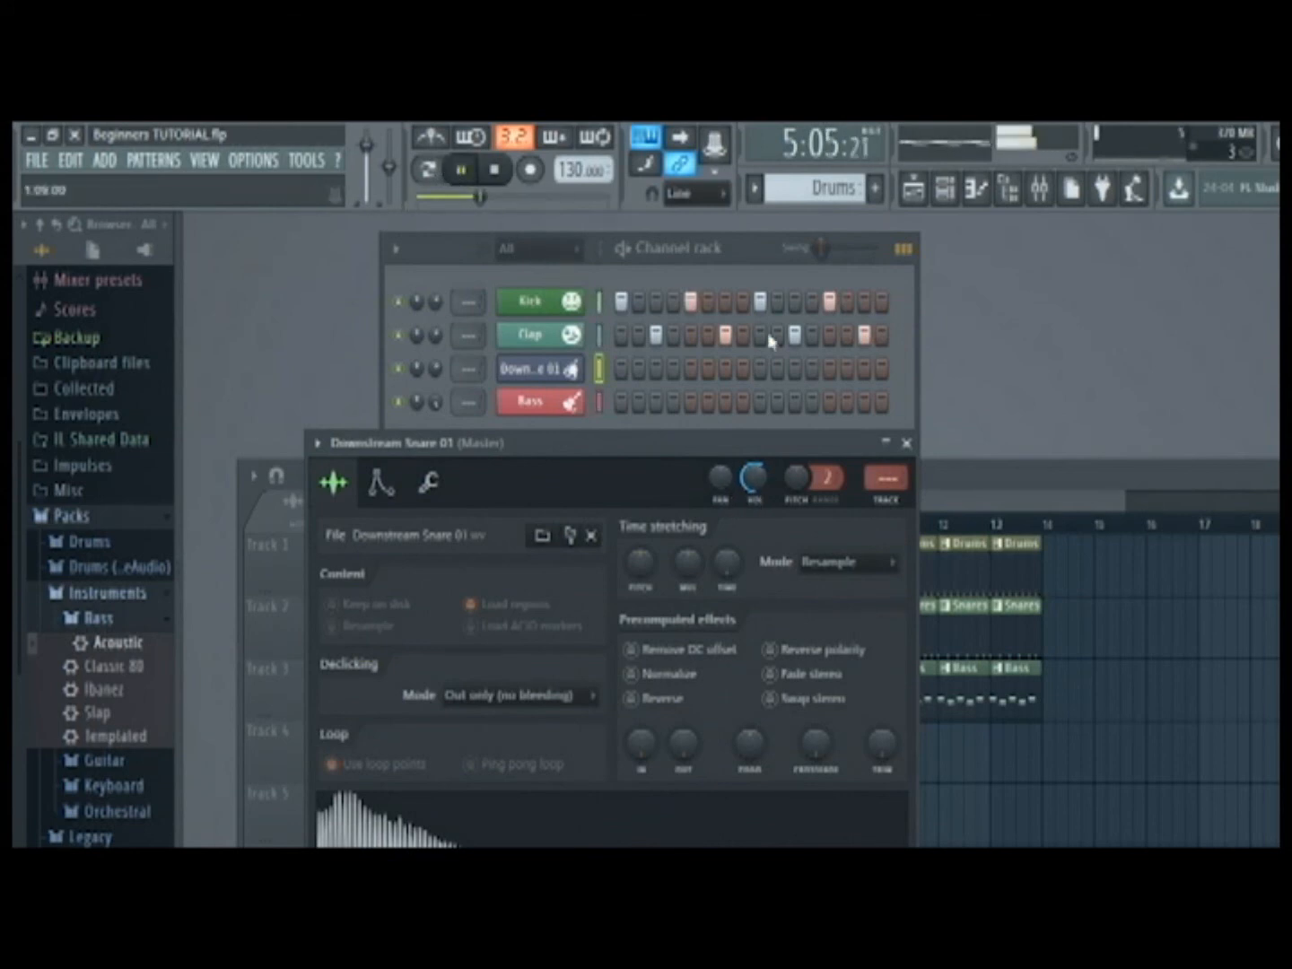
pyautogui.click(906, 441)
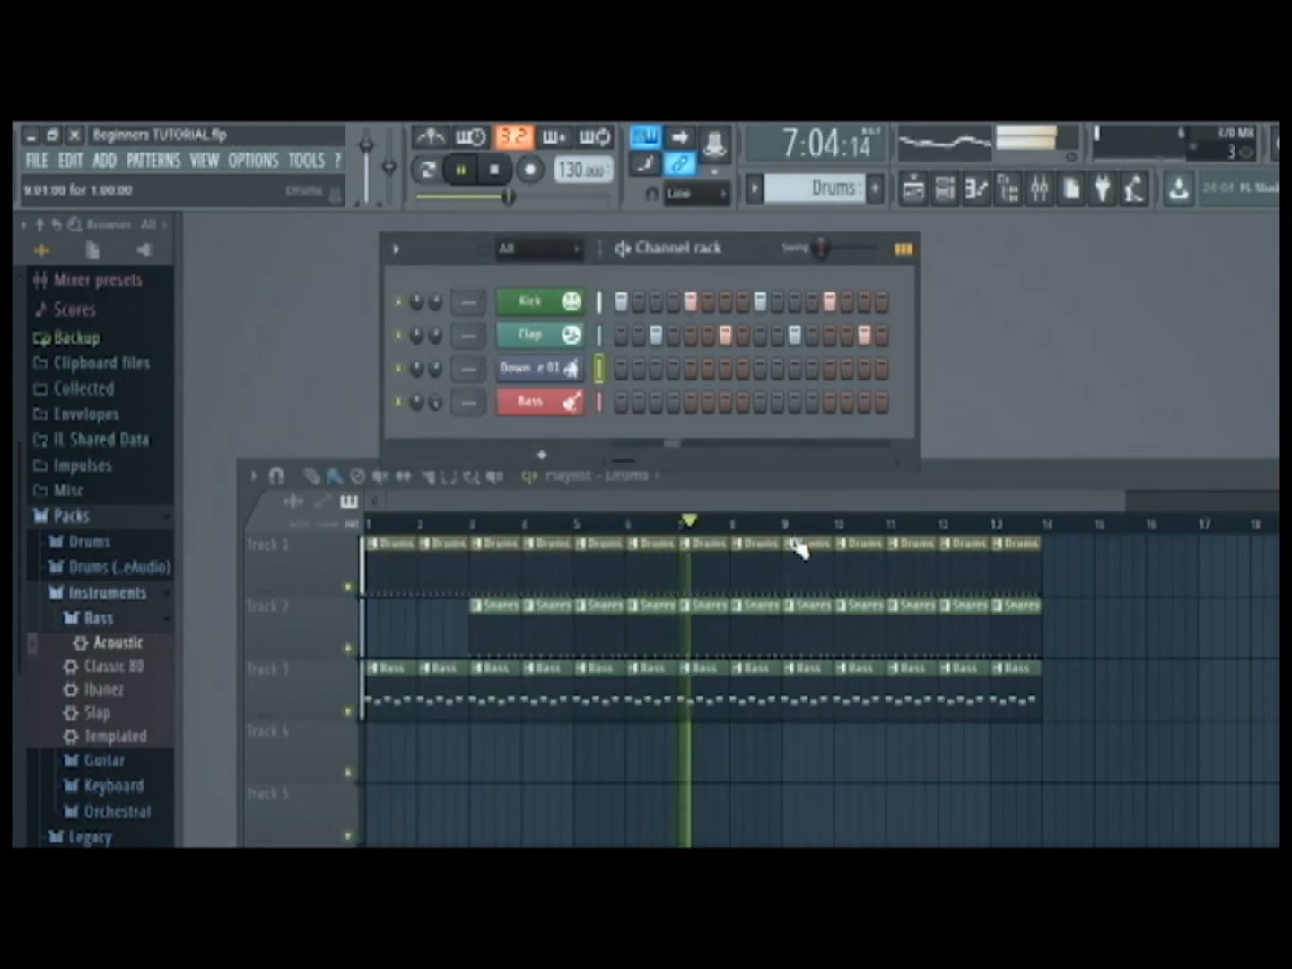
pyautogui.click(460, 169)
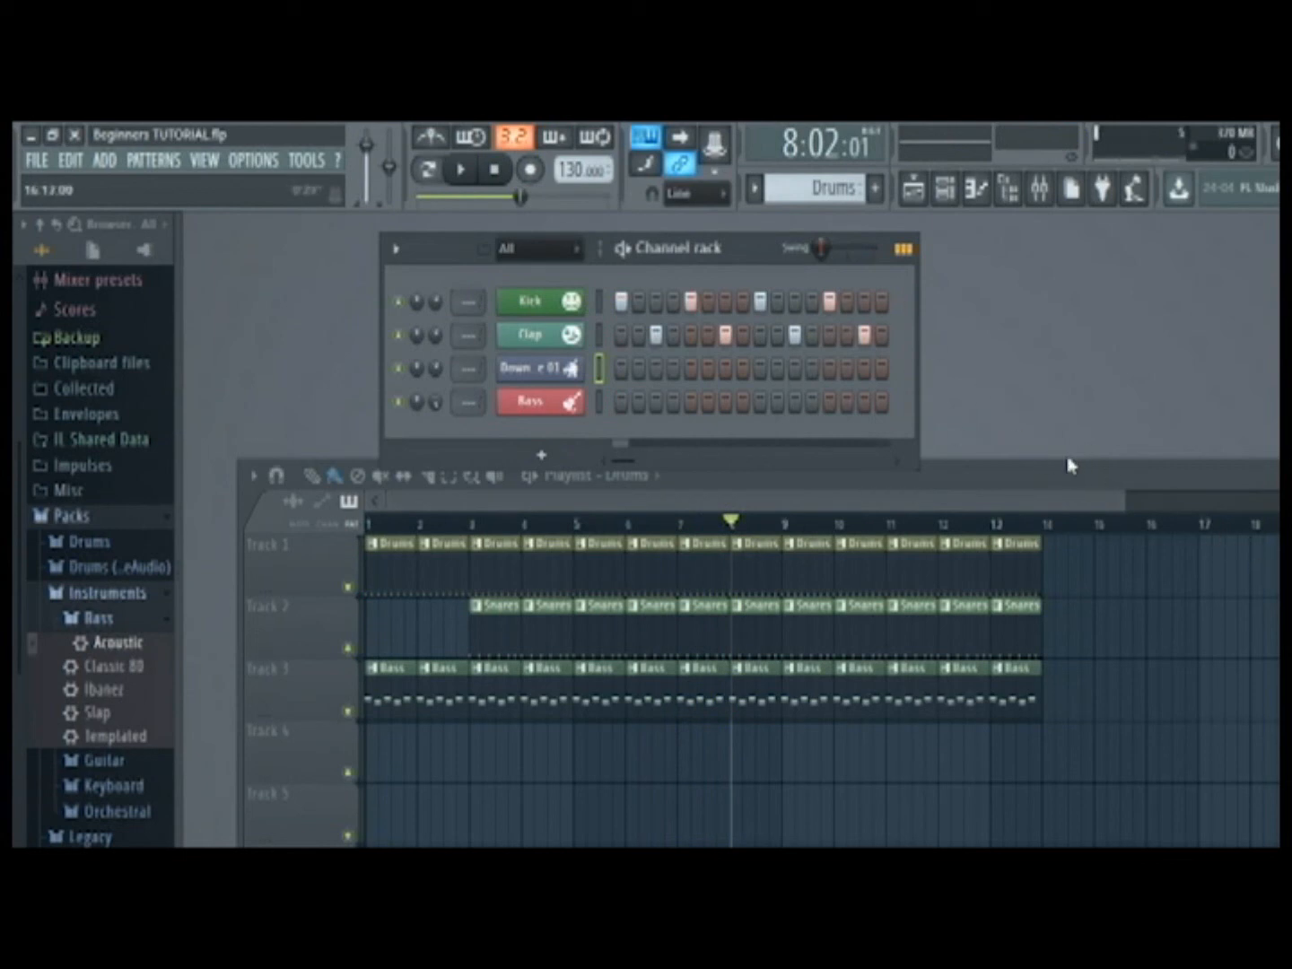
# Rearrange the playlist and the opened mixer, and look at the Fruity Reeverb 2 effect on the Master track.
pyautogui.moveTo(1051, 478); pyautogui.dragTo(1283, 239)
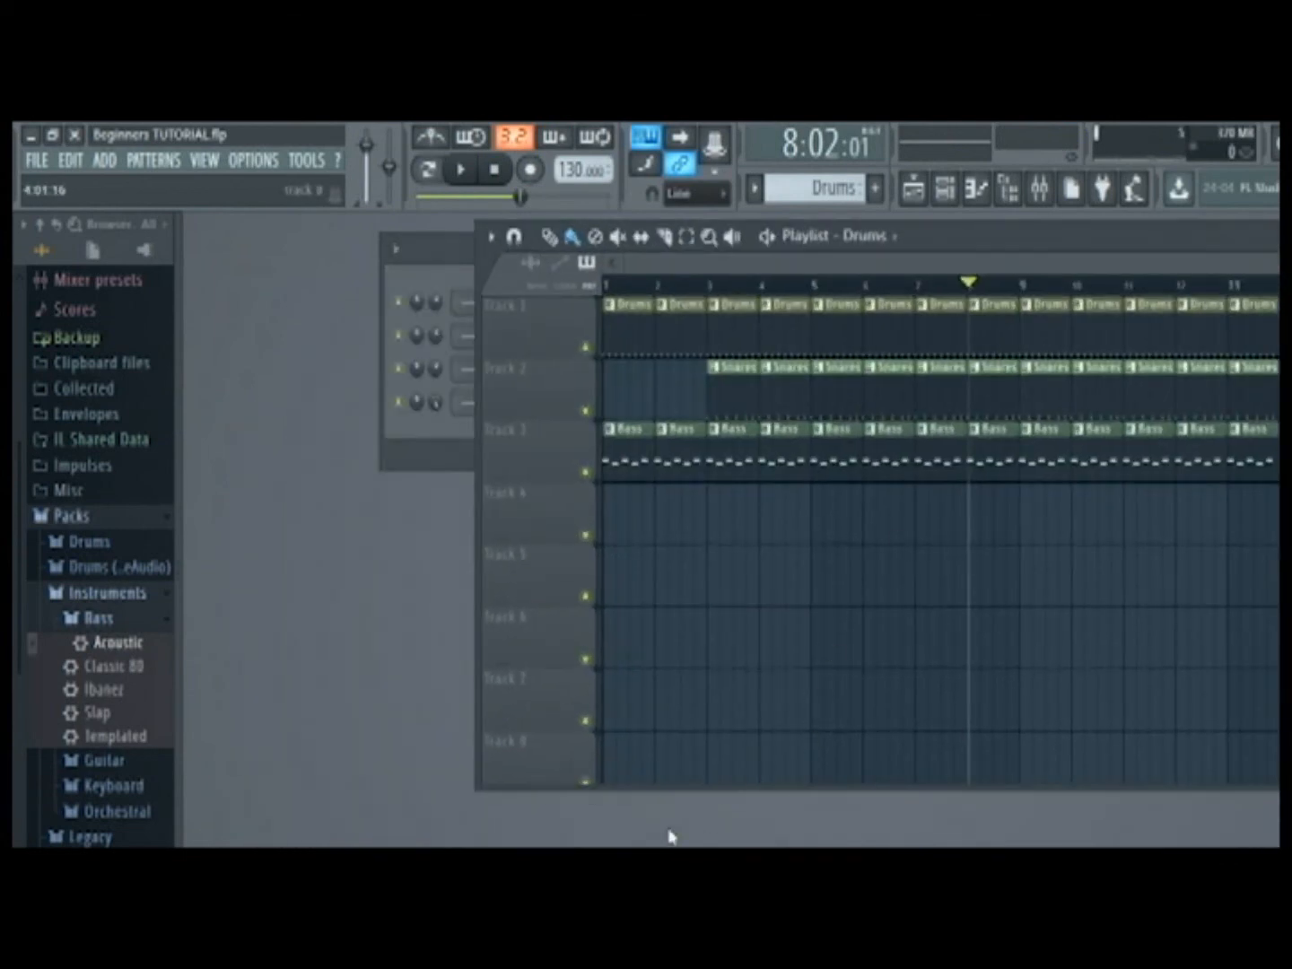
pyautogui.press('F9')
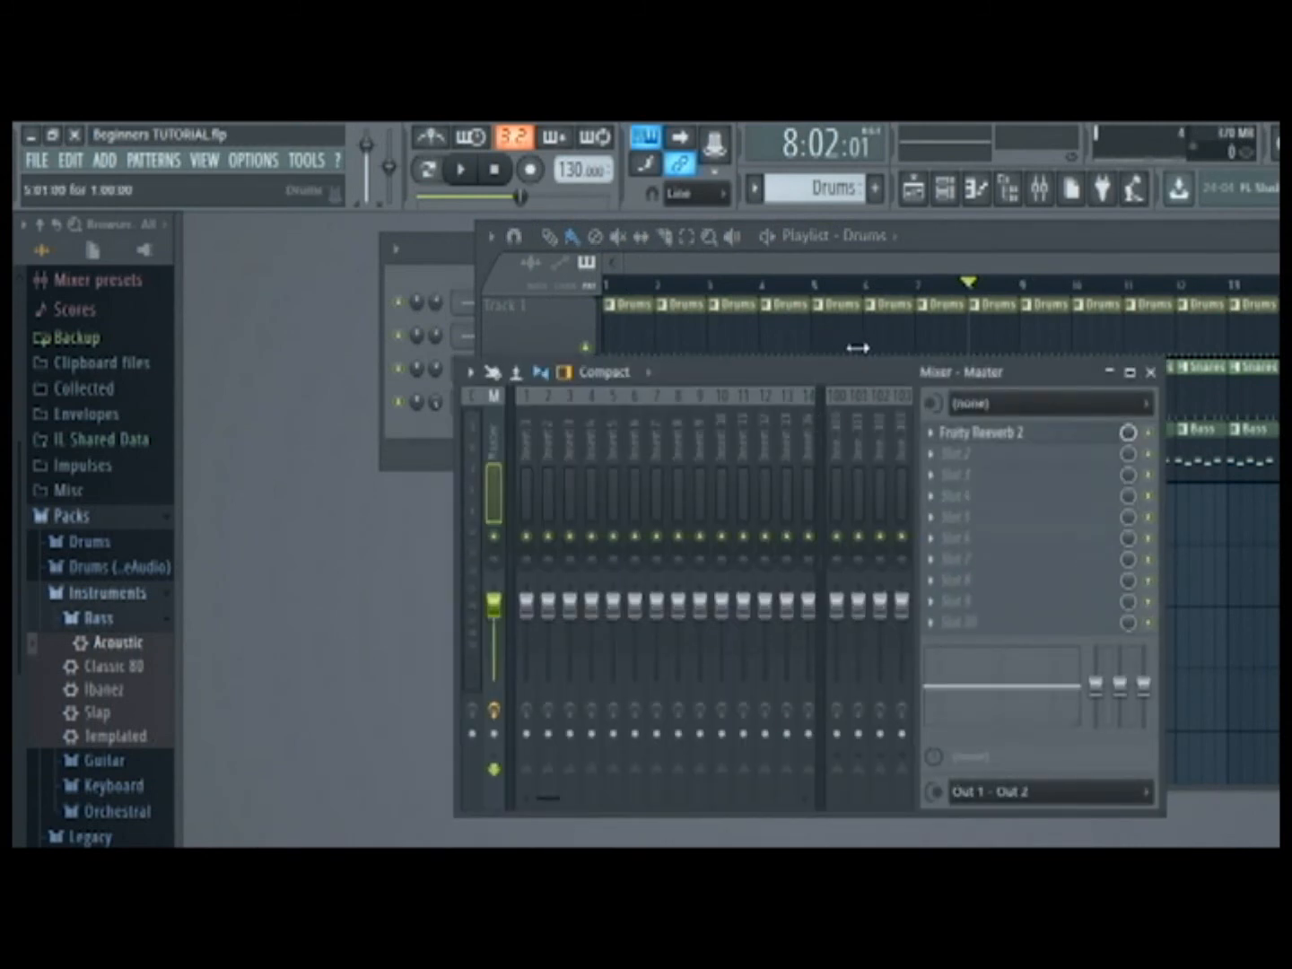
pyautogui.moveTo(856, 374); pyautogui.dragTo(796, 469)
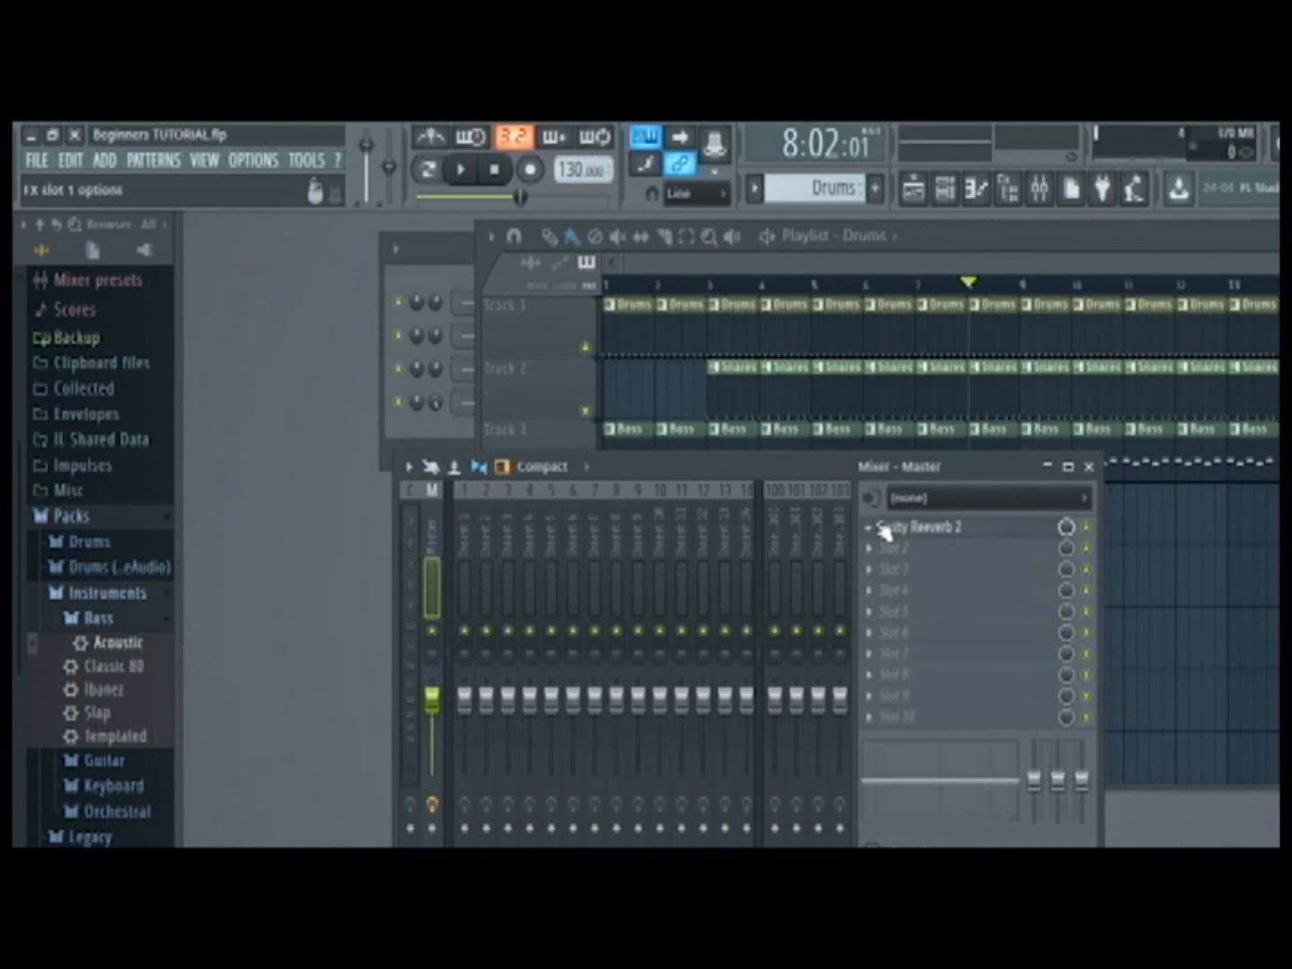
pyautogui.click(937, 527)
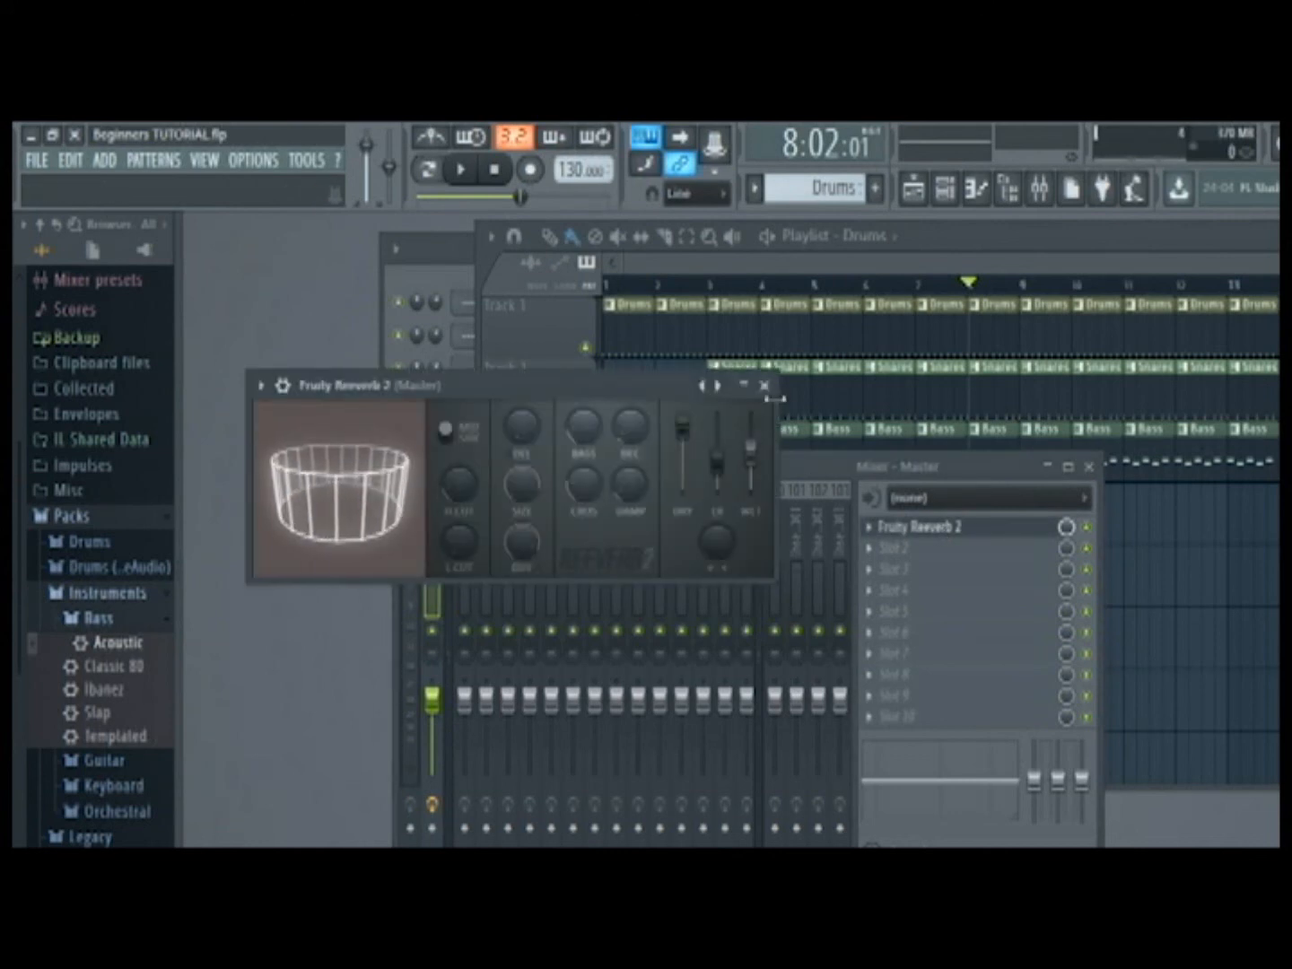
pyautogui.click(765, 387)
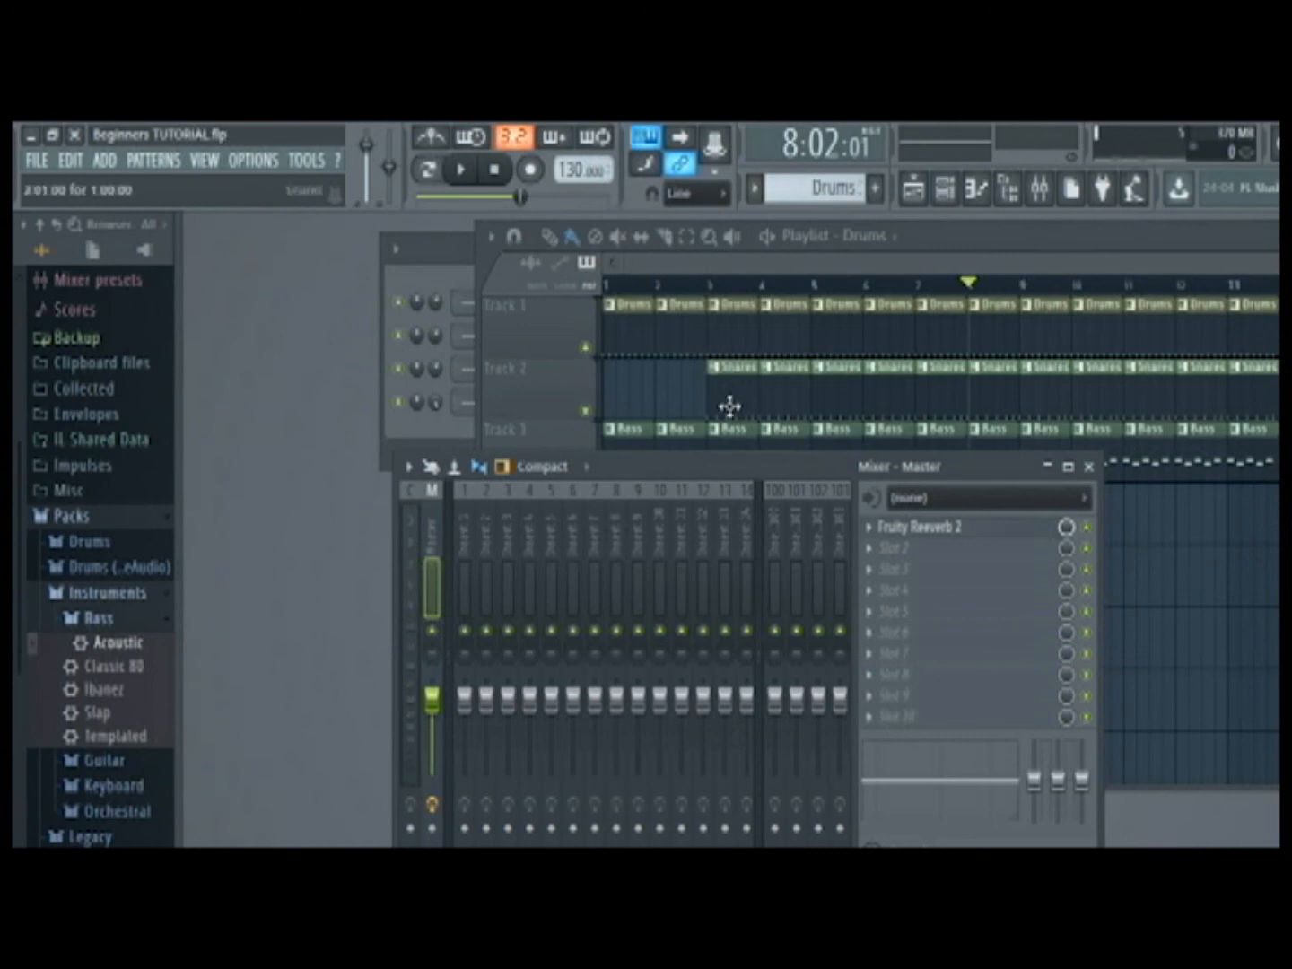
# Replace the first effect slot of the Master mixer track with Fruity Reeverb 2, placing its window over the mixer.
pyautogui.moveTo(706, 472); pyautogui.dragTo(607, 420)
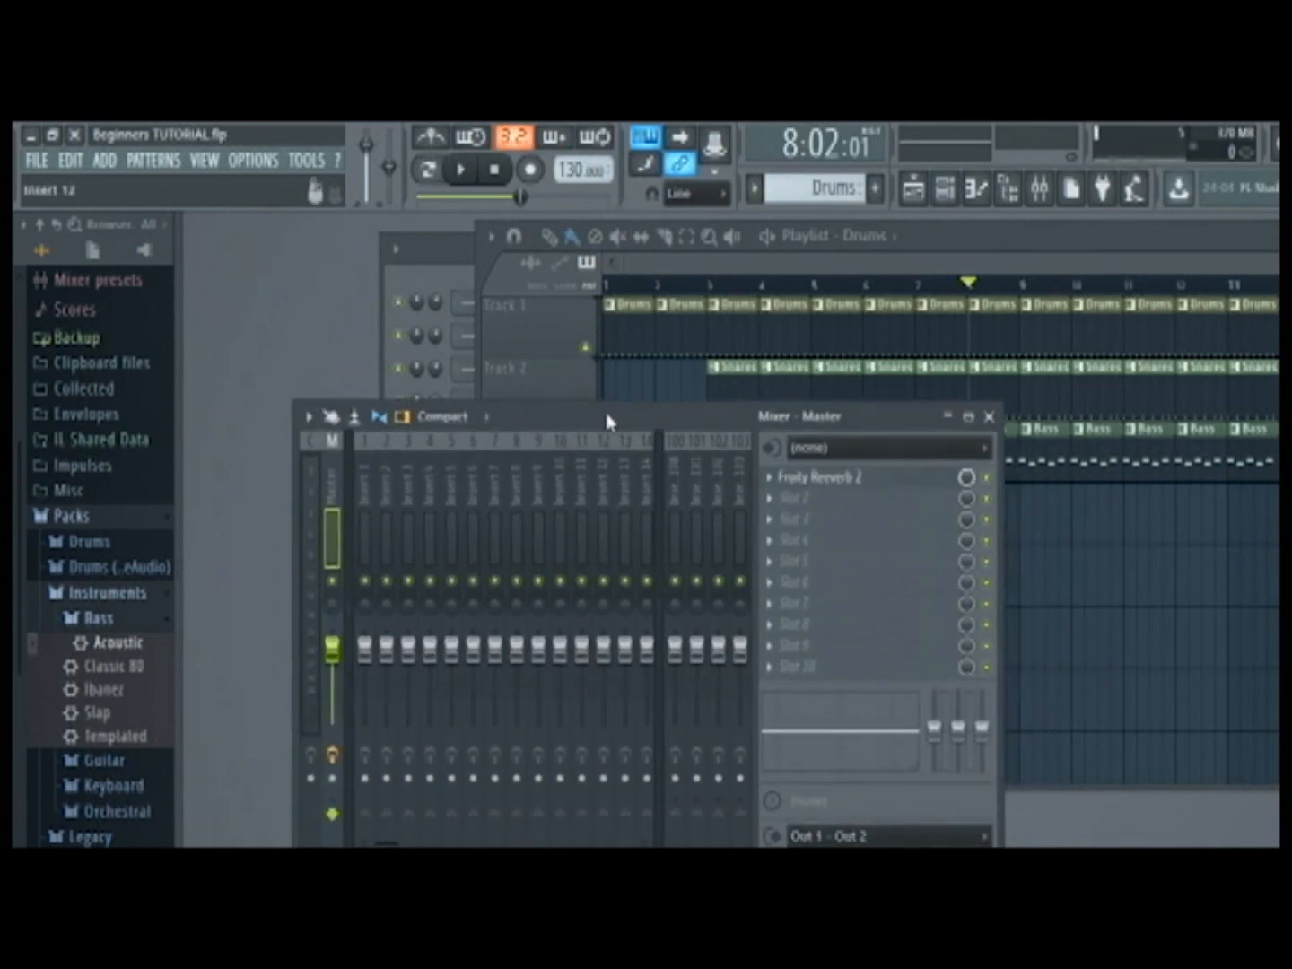
pyautogui.click(784, 477)
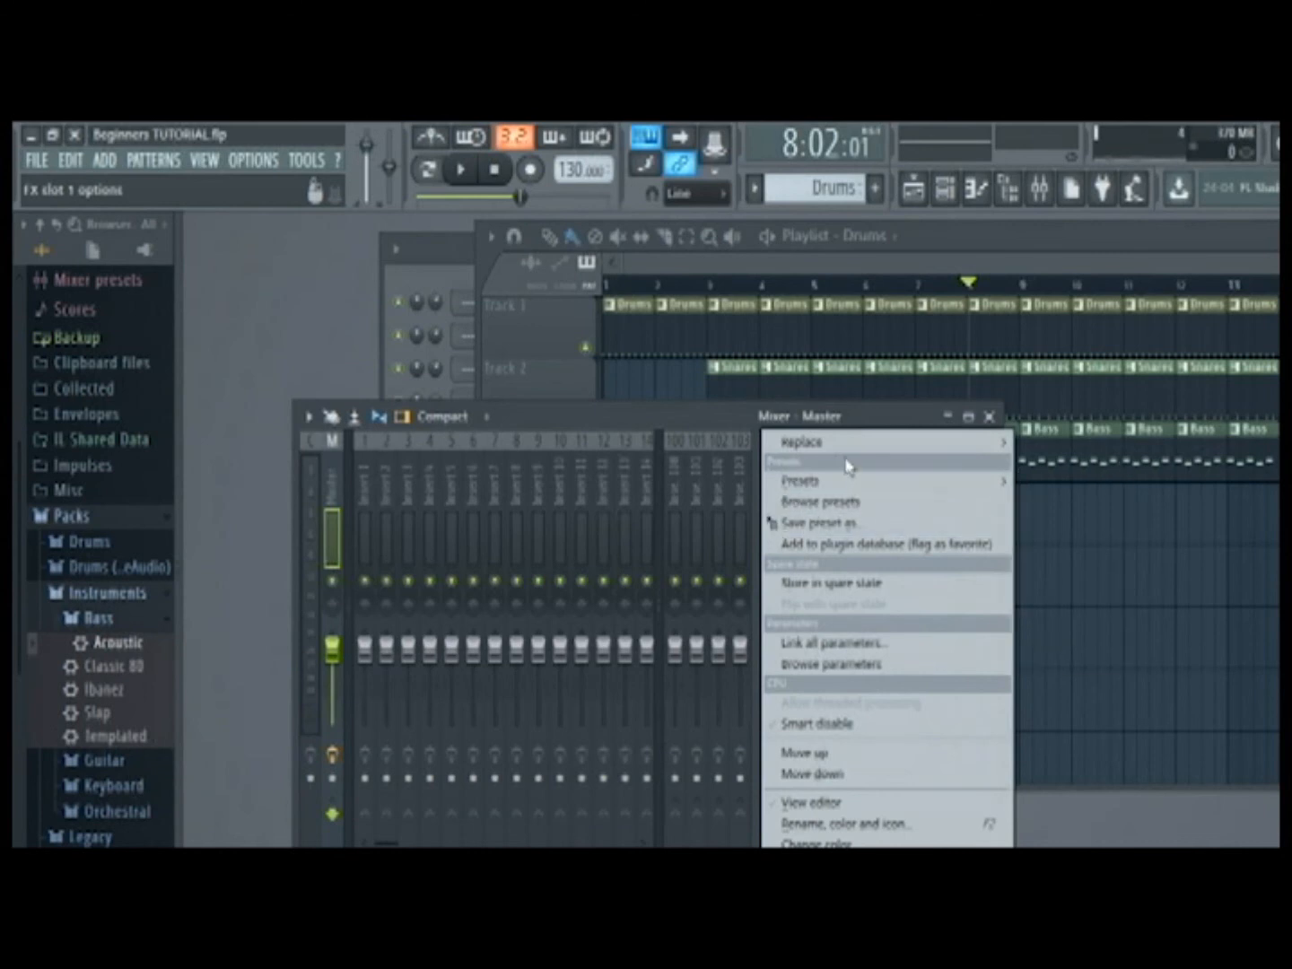
pyautogui.moveTo(858, 459)
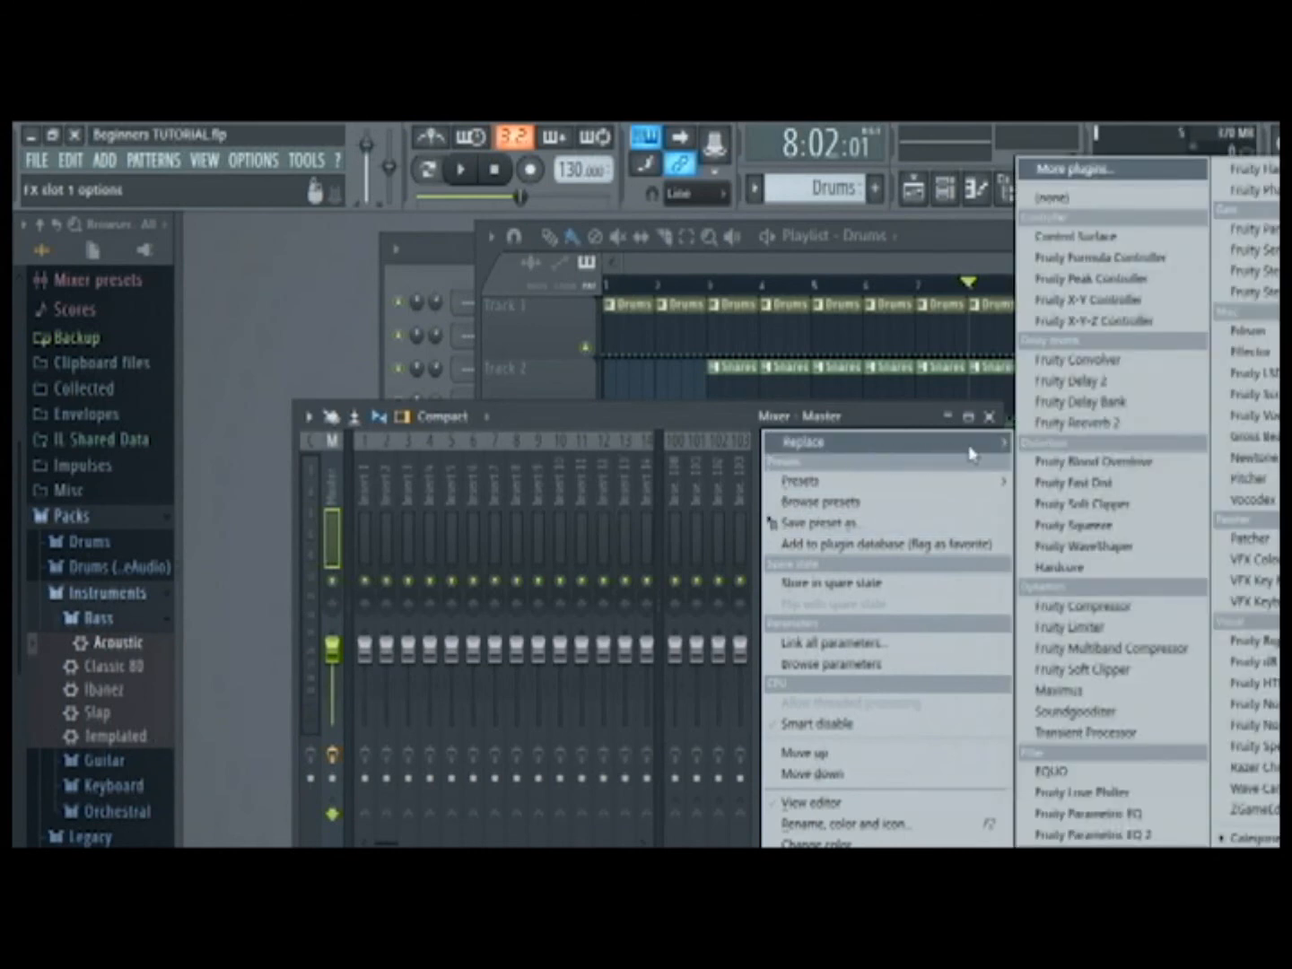
pyautogui.click(1077, 425)
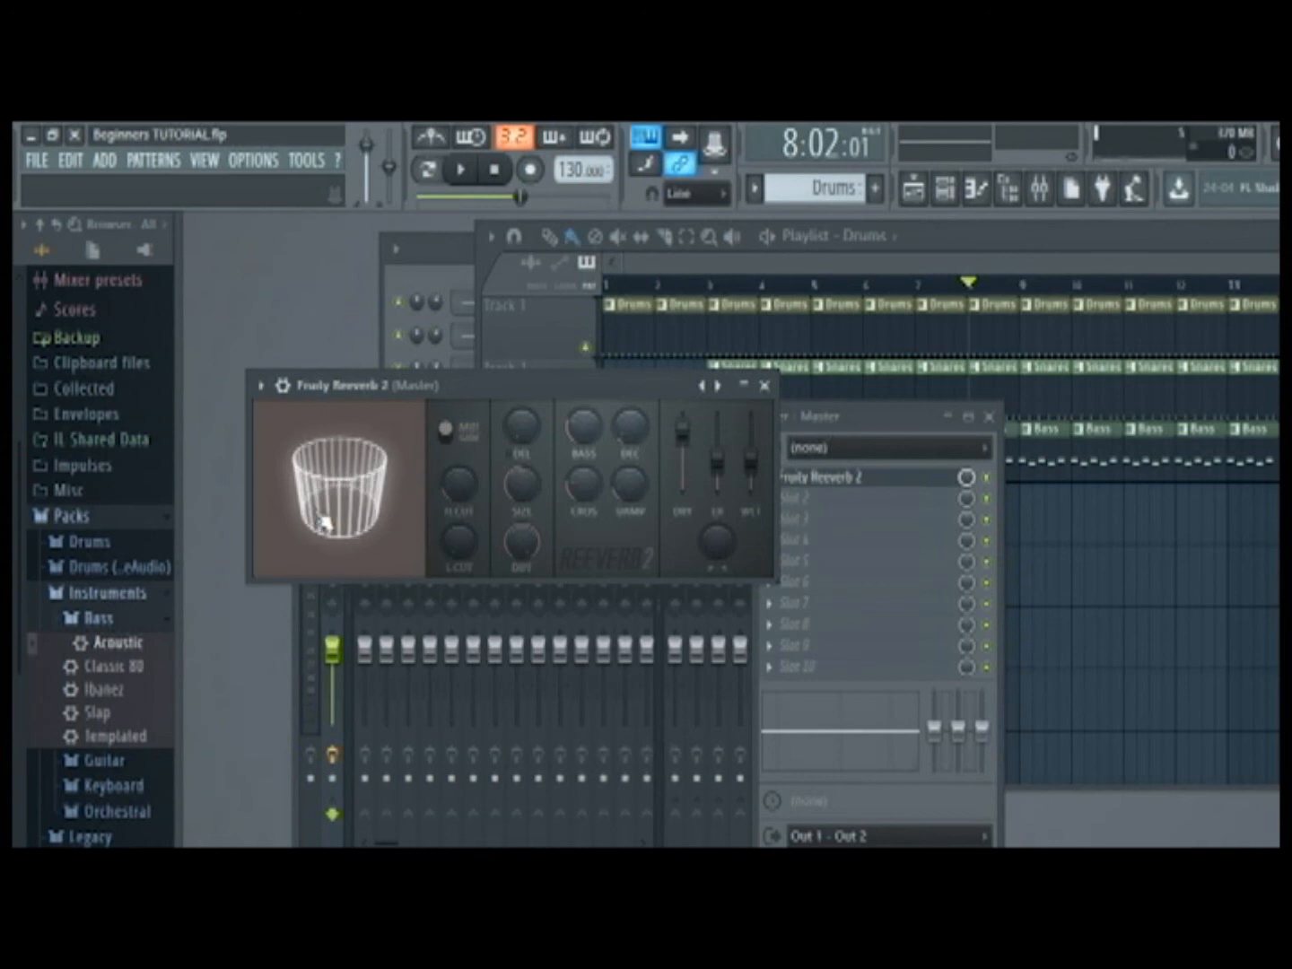
pyautogui.moveTo(554, 399); pyautogui.dragTo(761, 423)
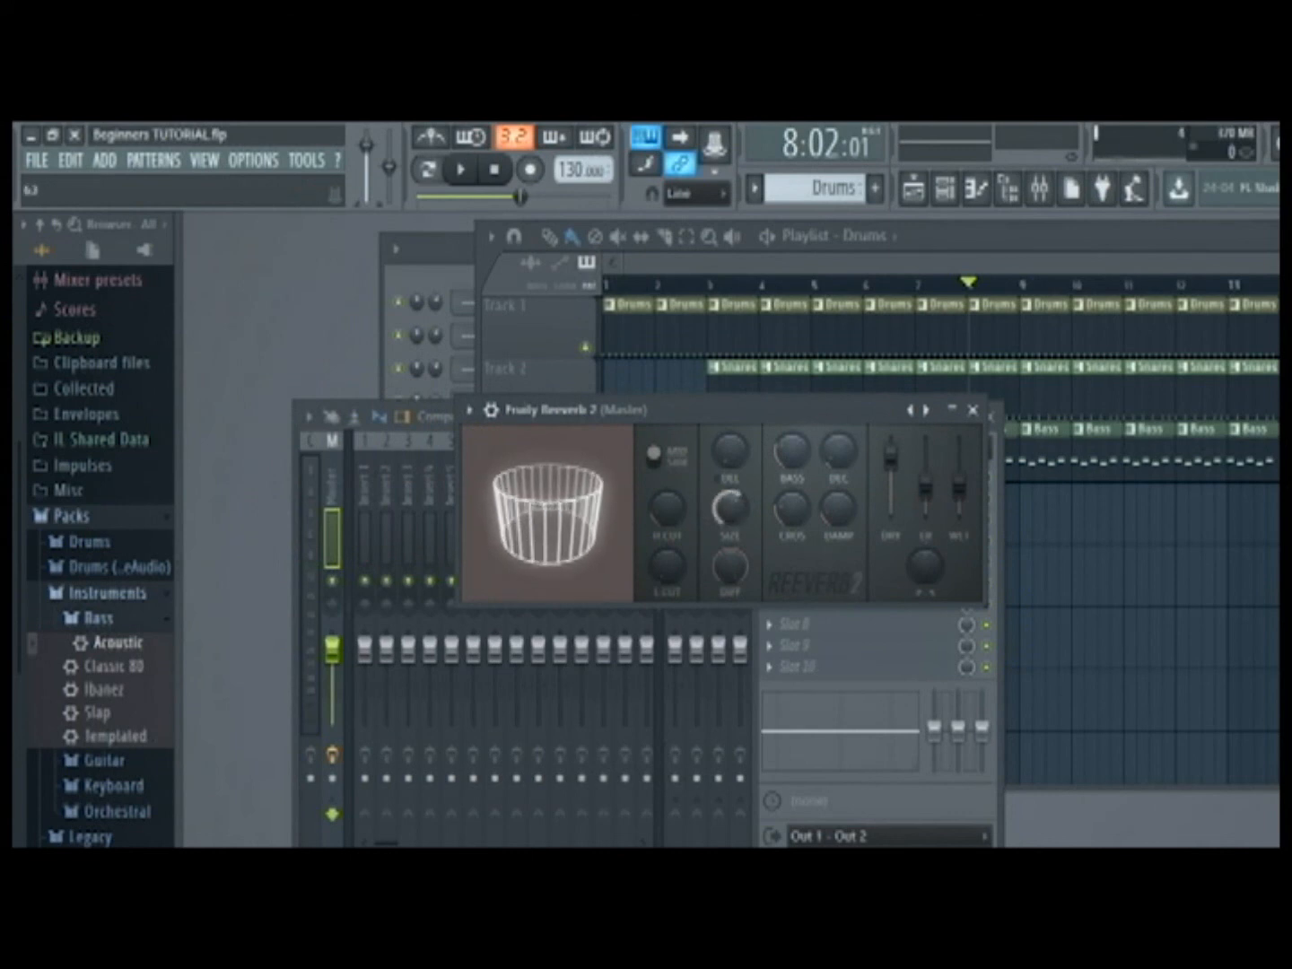
# Adjust the room size, early reflection level, wet level and delay of Fruity Reeverb 2 during playback, closing the effect and pausing.
pyautogui.click(461, 168)
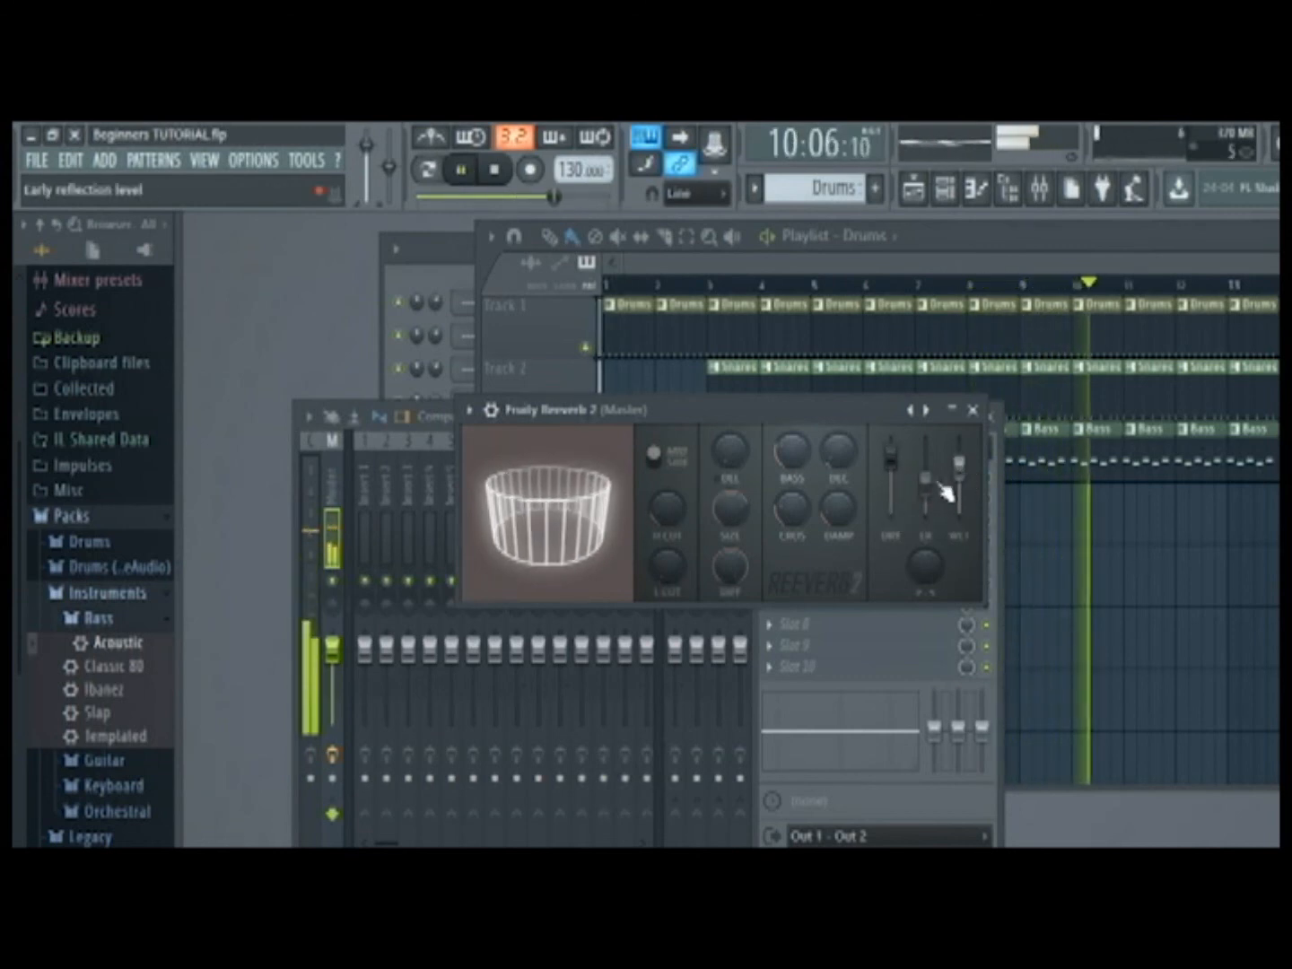
pyautogui.moveTo(729, 508); pyautogui.dragTo(730, 487)
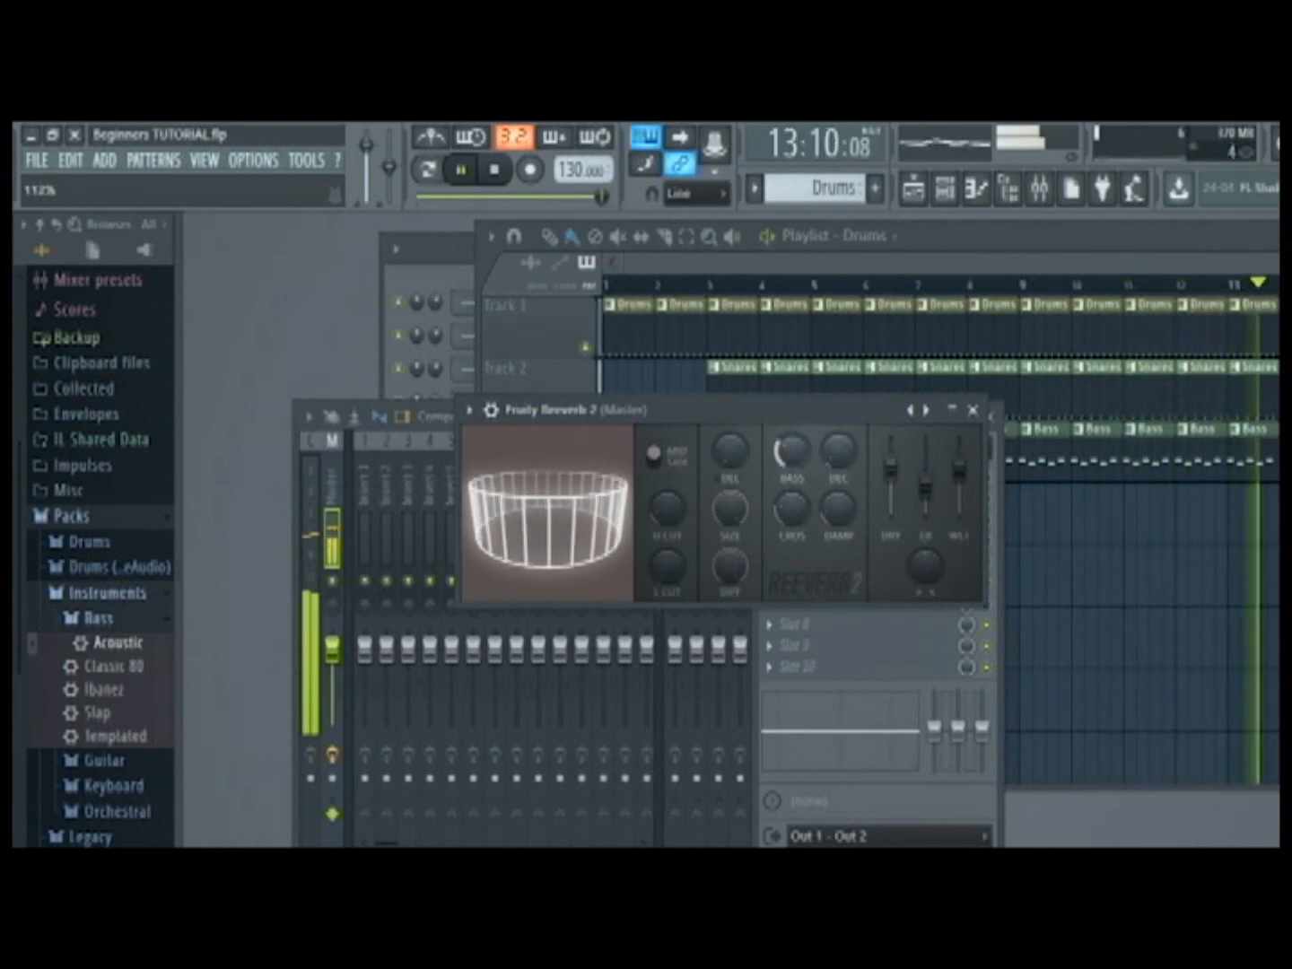
pyautogui.moveTo(927, 482); pyautogui.dragTo(931, 472)
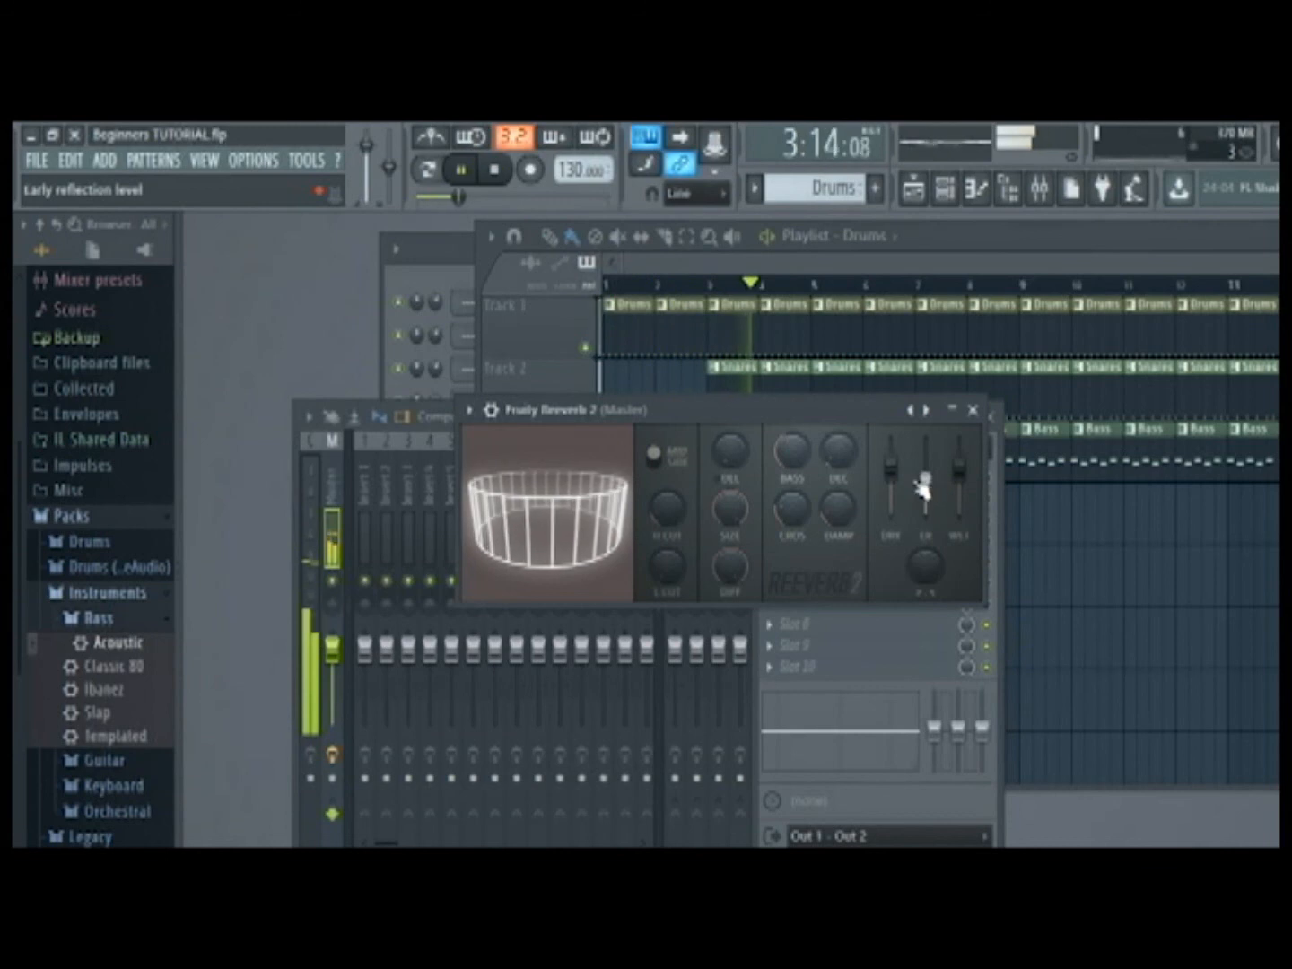
pyautogui.moveTo(958, 468)
pyautogui.mouseDown()
pyautogui.moveTo(958, 457)
pyautogui.moveTo(958, 466)
pyautogui.mouseUp()
pyautogui.moveTo(729, 451); pyautogui.dragTo(730, 441)
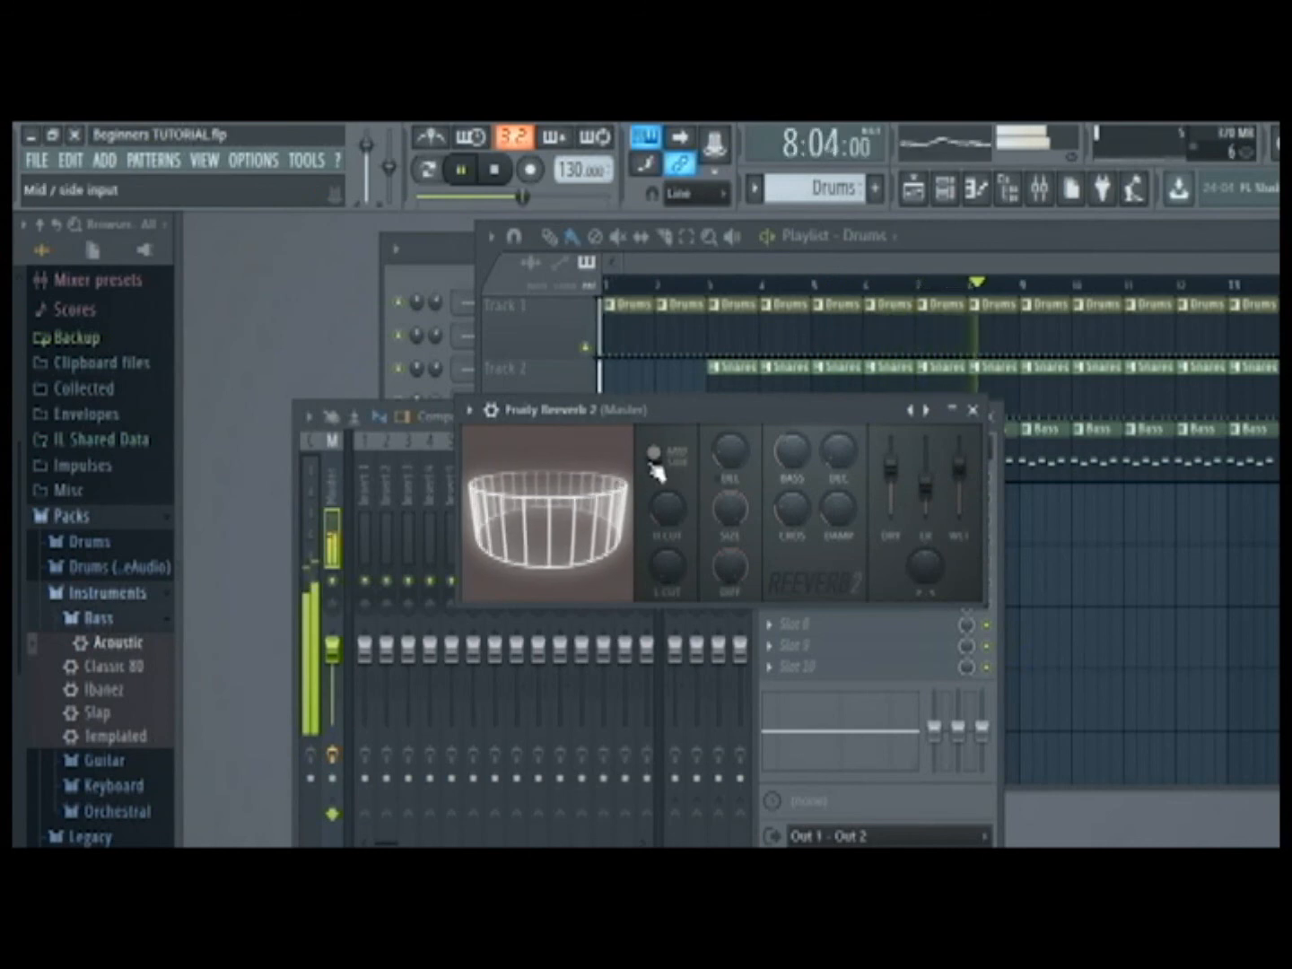
pyautogui.click(973, 410)
pyautogui.click(464, 171)
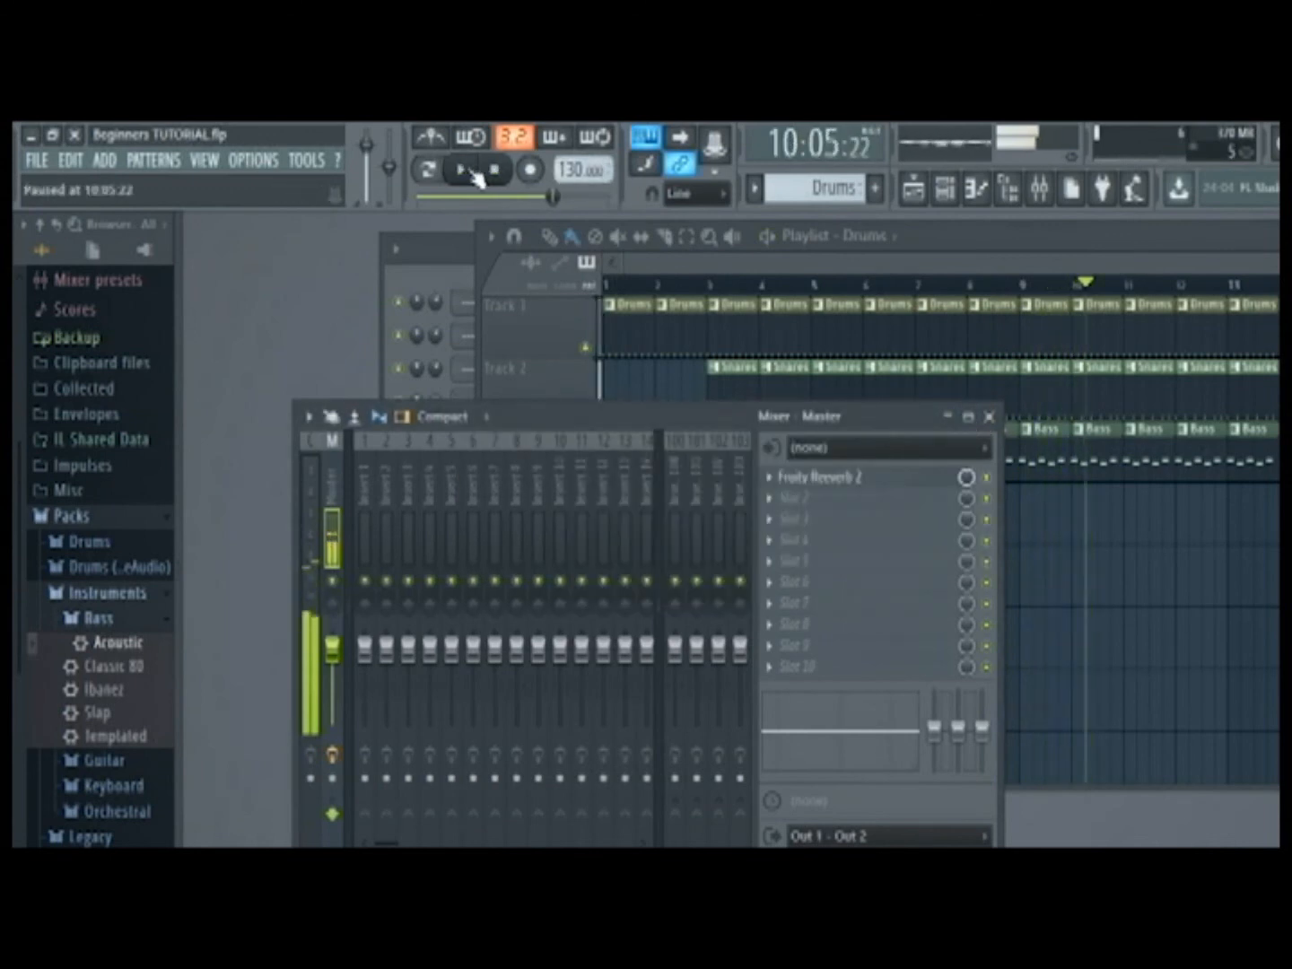
# Move the mixer down clear of the playlist tracks, and play the song for a short stretch.
pyautogui.press('F9')
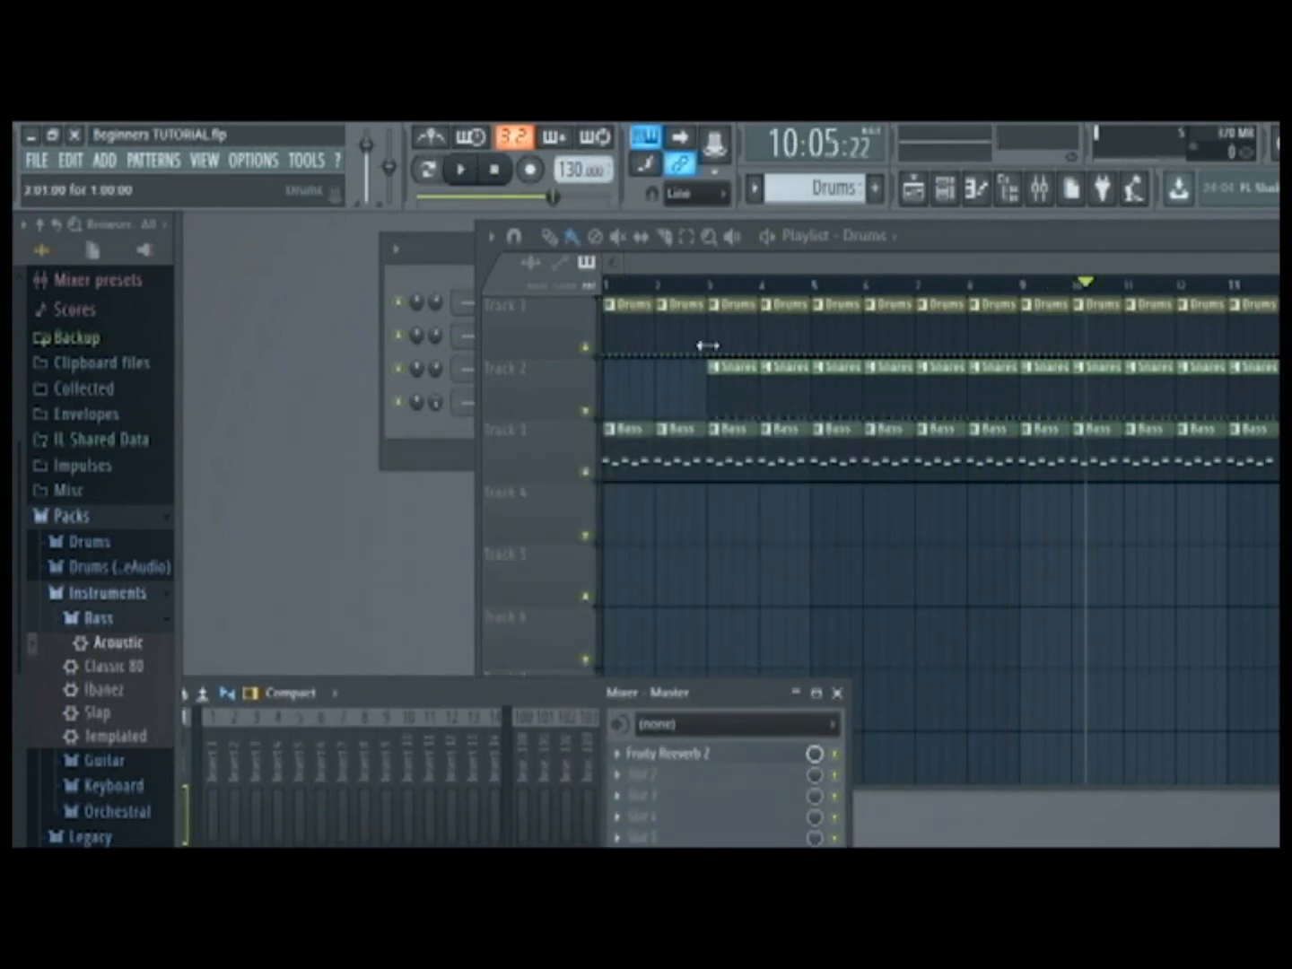
pyautogui.click(461, 169)
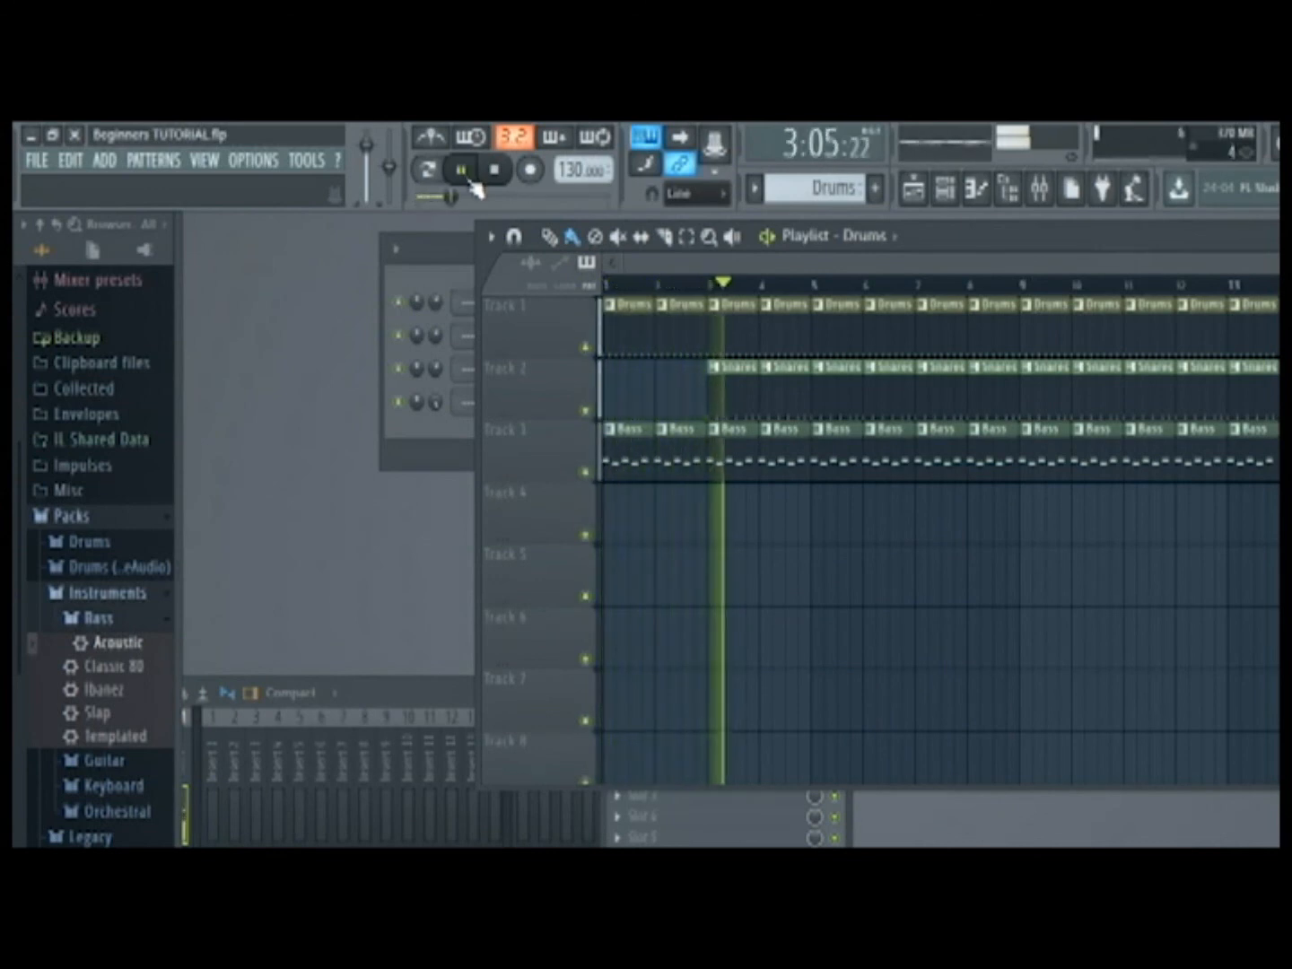
pyautogui.click(461, 170)
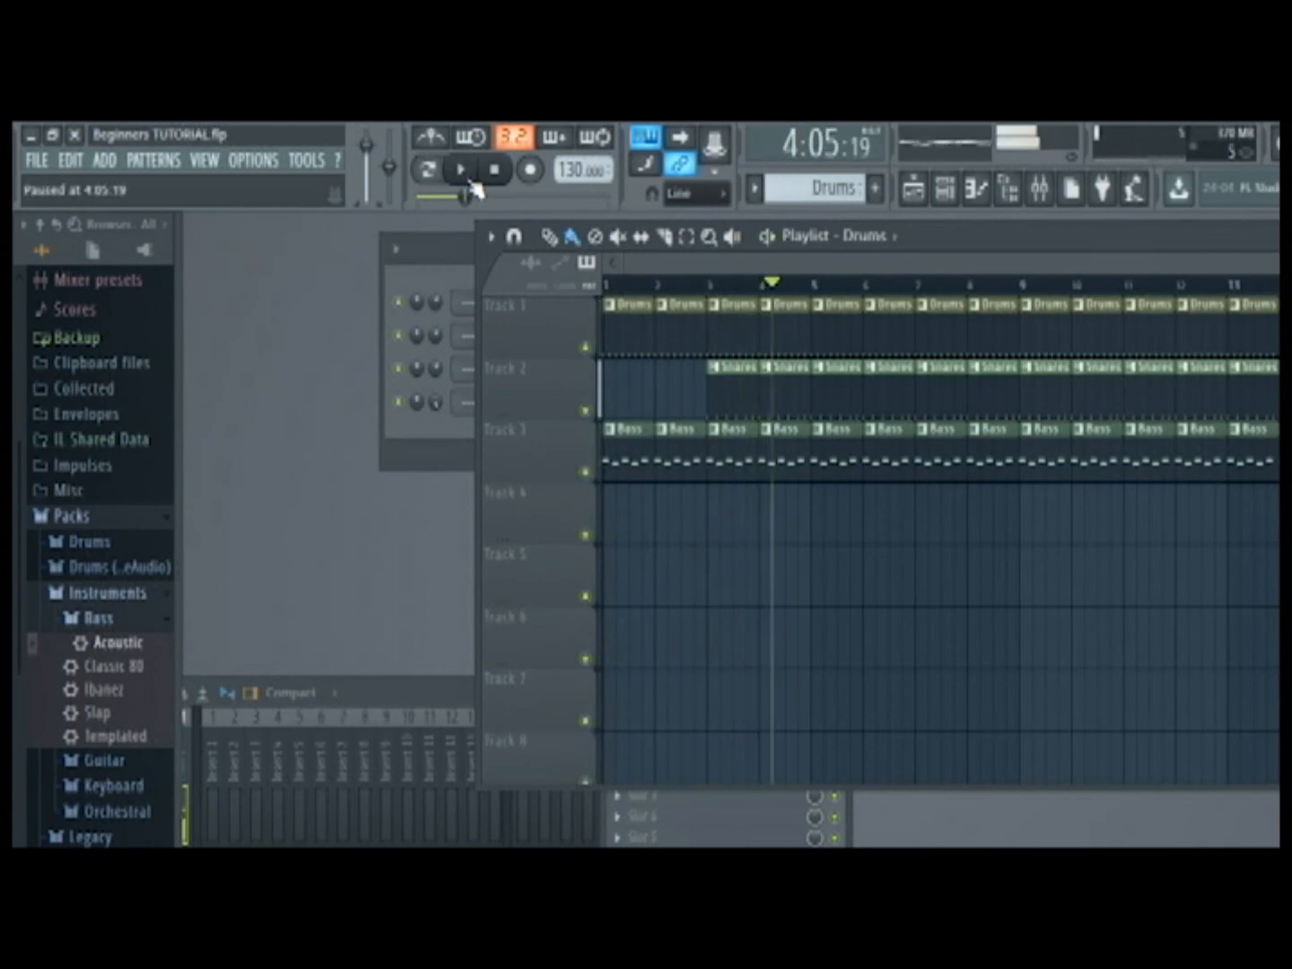
# Play only the Drums clips from bar 1, with playlist Tracks 2 and 3 muted, and pause playback.
pyautogui.click(604, 283)
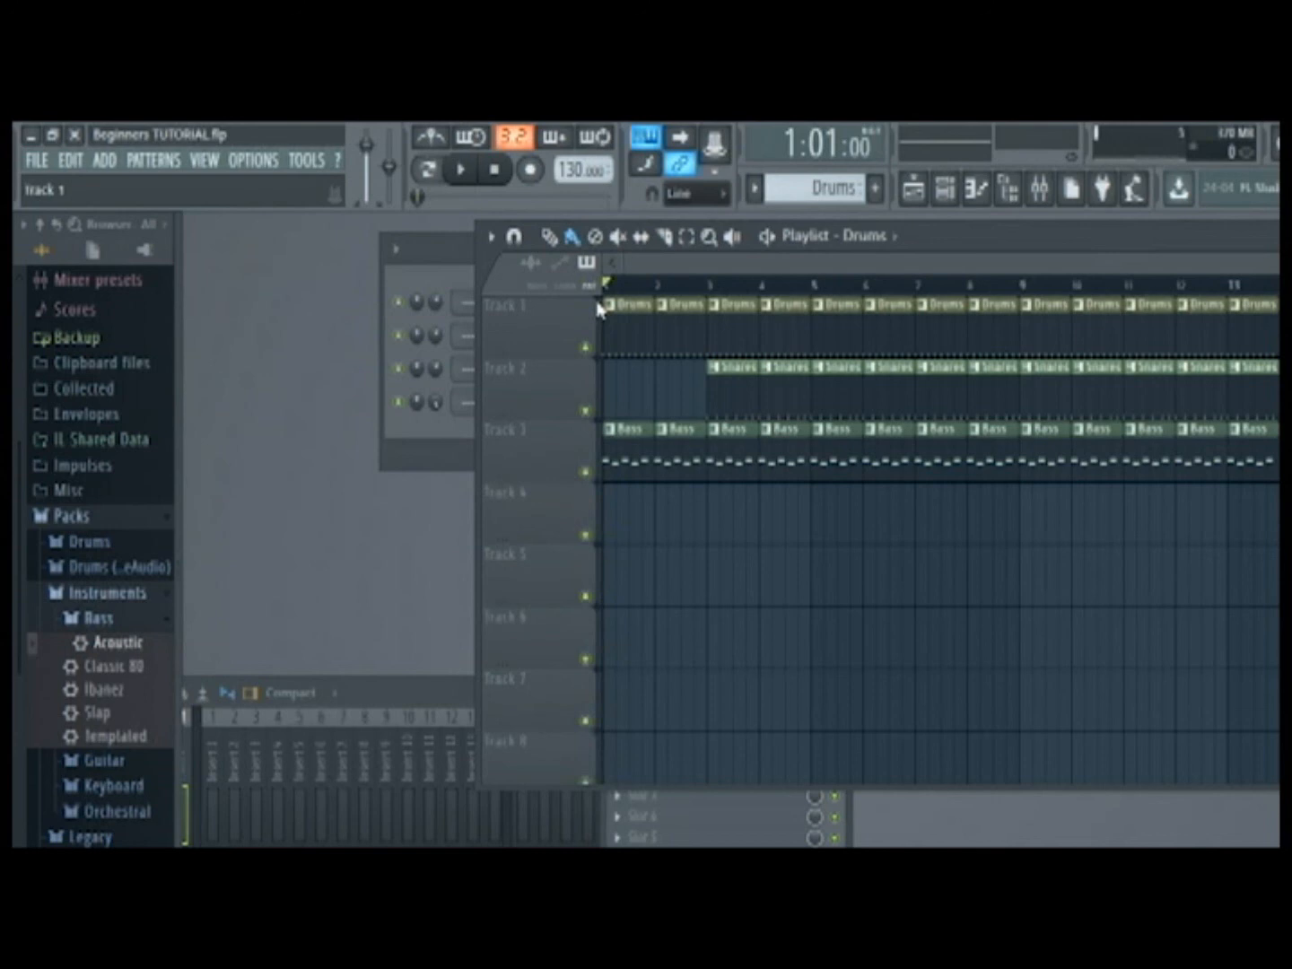
pyautogui.click(584, 409)
pyautogui.click(582, 467)
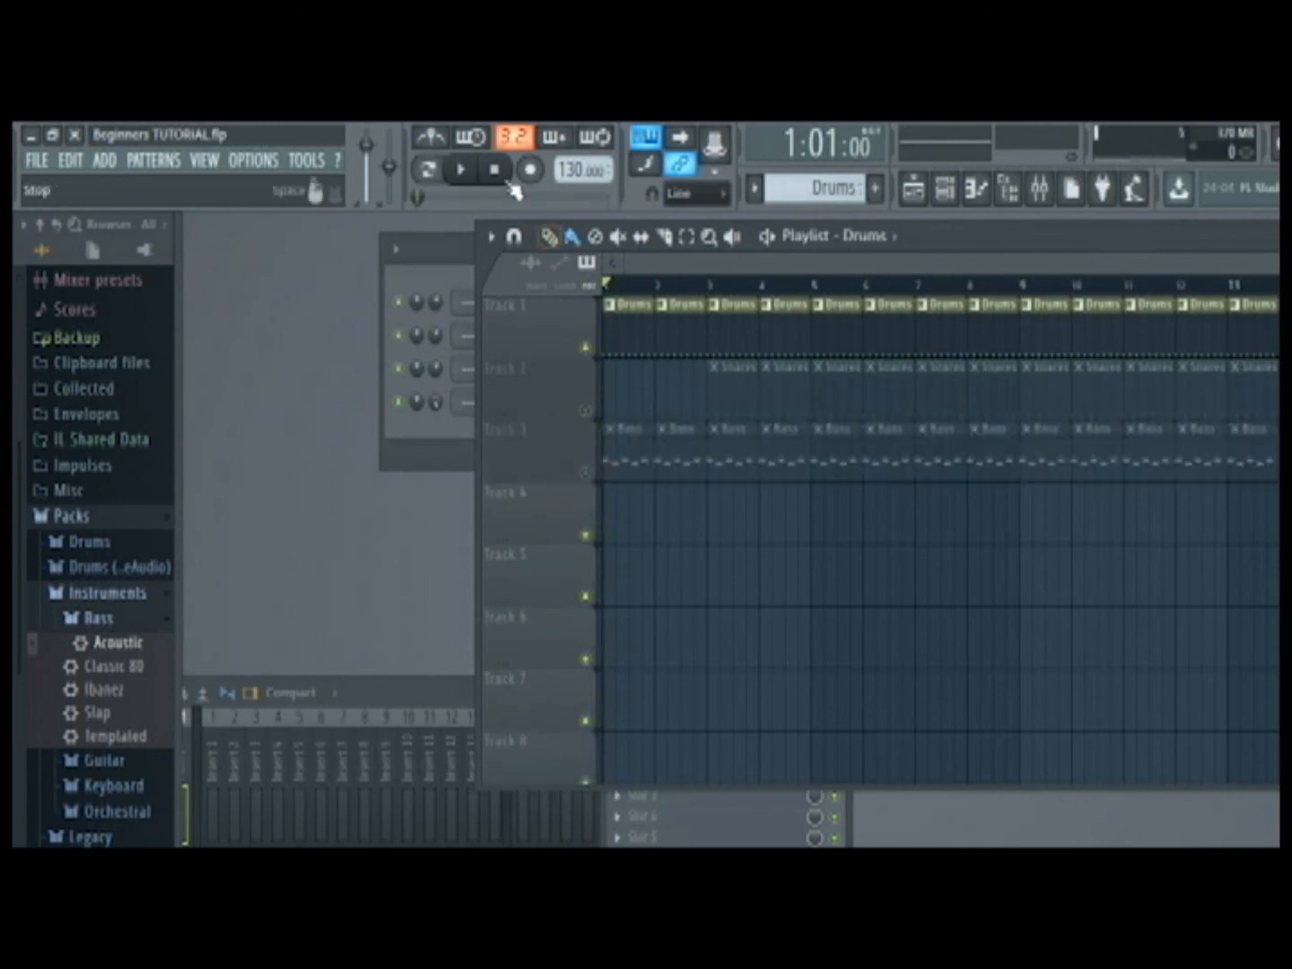
pyautogui.click(461, 170)
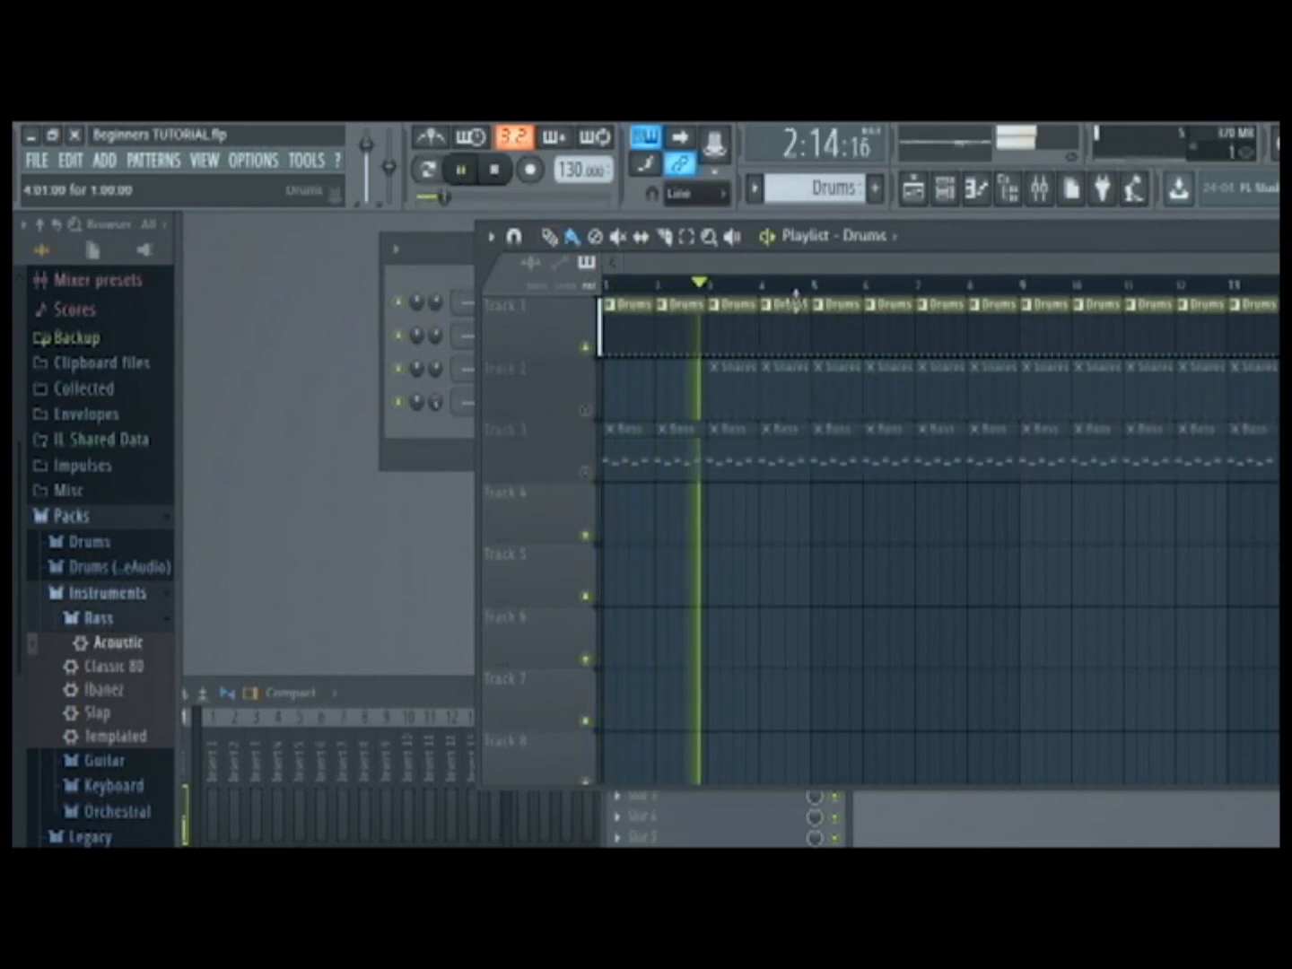
pyautogui.click(461, 171)
# Return the playhead to the start of bar 1 and unmute playlist Tracks 2 and 3.
pyautogui.moveTo(758, 287); pyautogui.dragTo(606, 281)
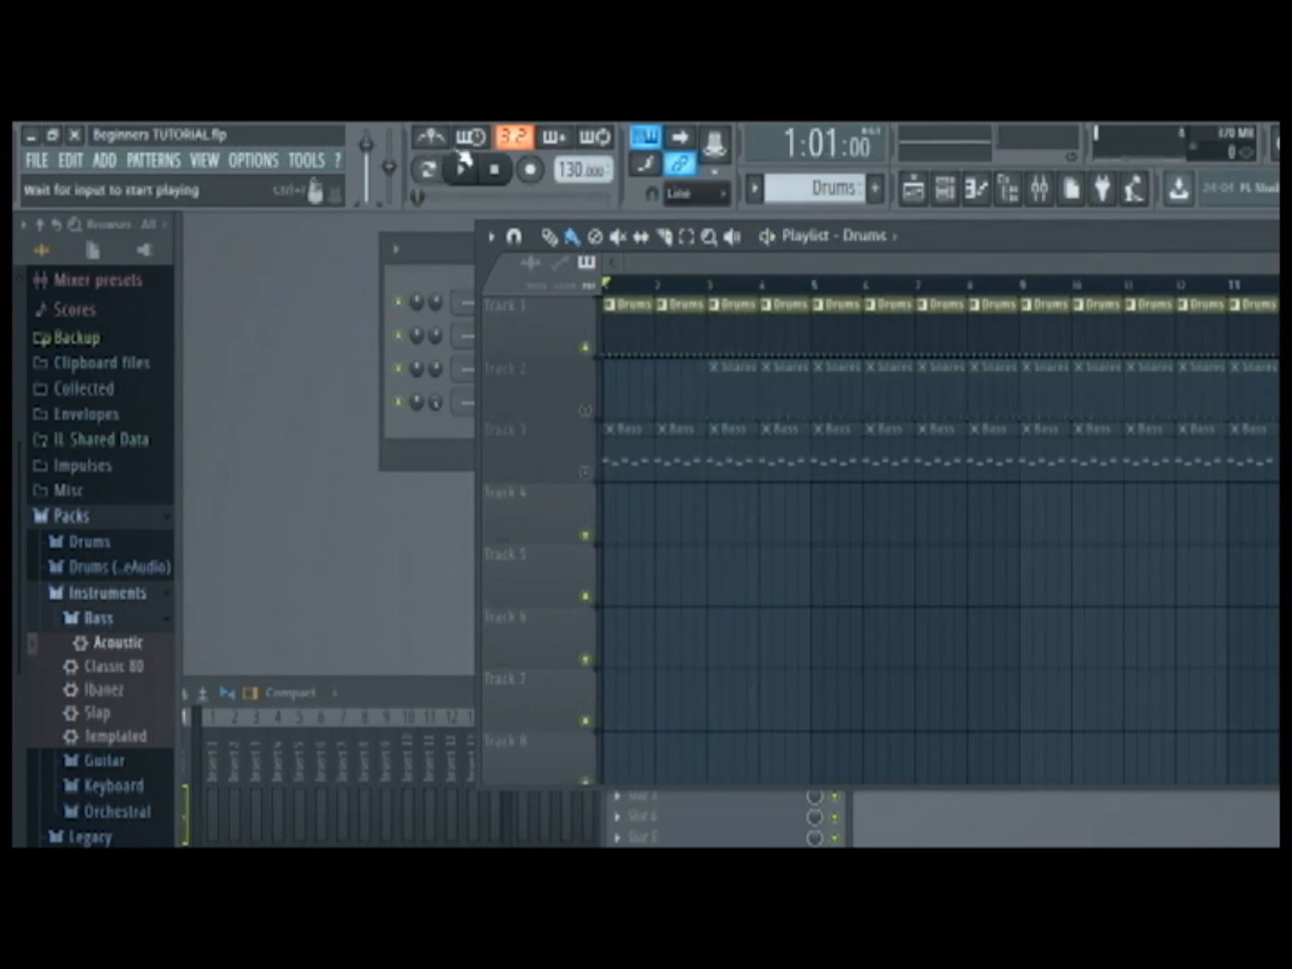
pyautogui.click(586, 410)
pyautogui.click(586, 473)
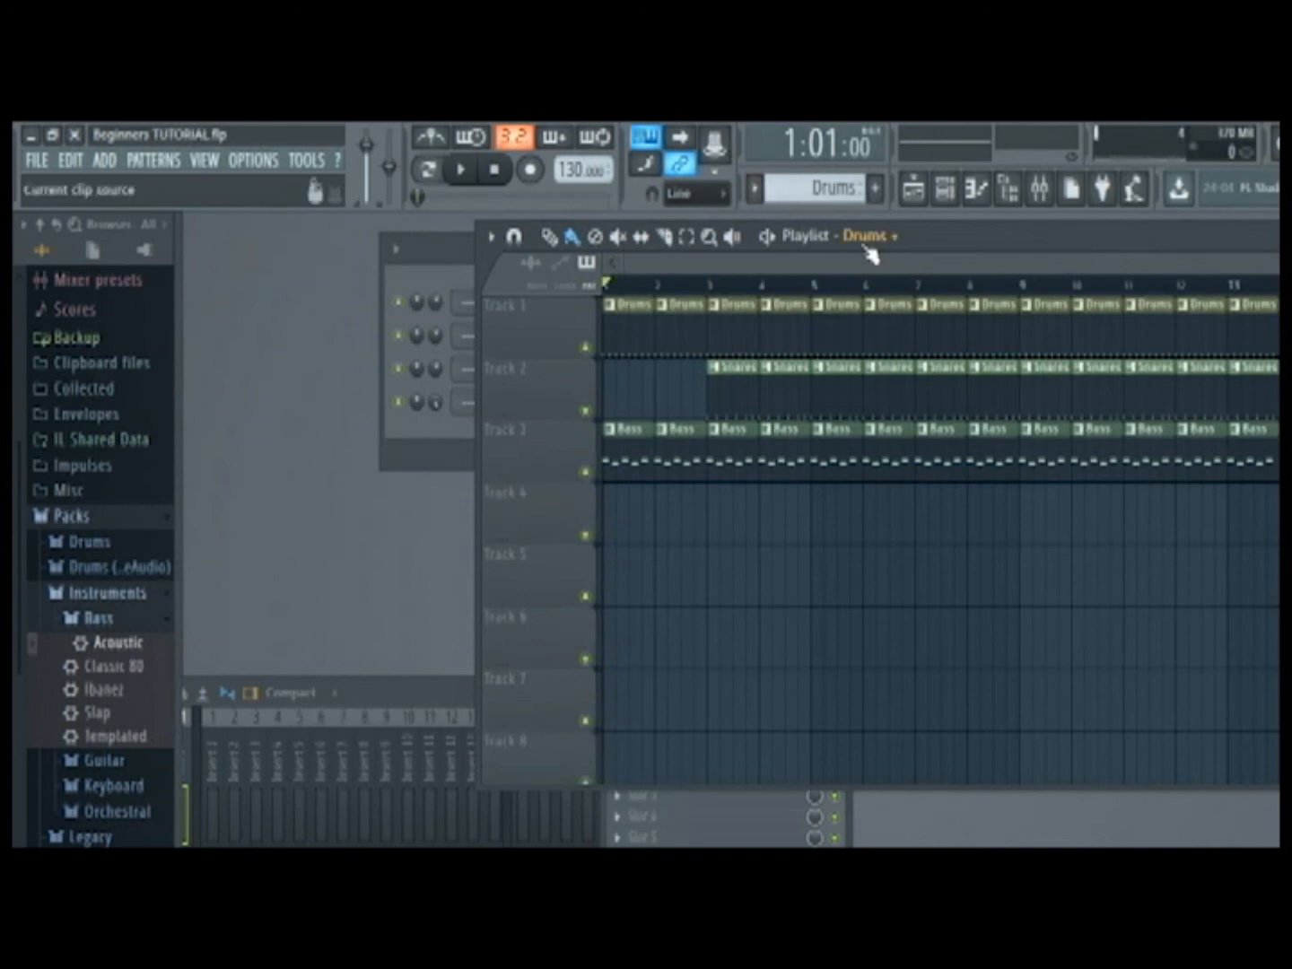
# Move the playlist back below the channel rack, and open the Plugin picker.
pyautogui.moveTo(955, 243); pyautogui.dragTo(724, 485)
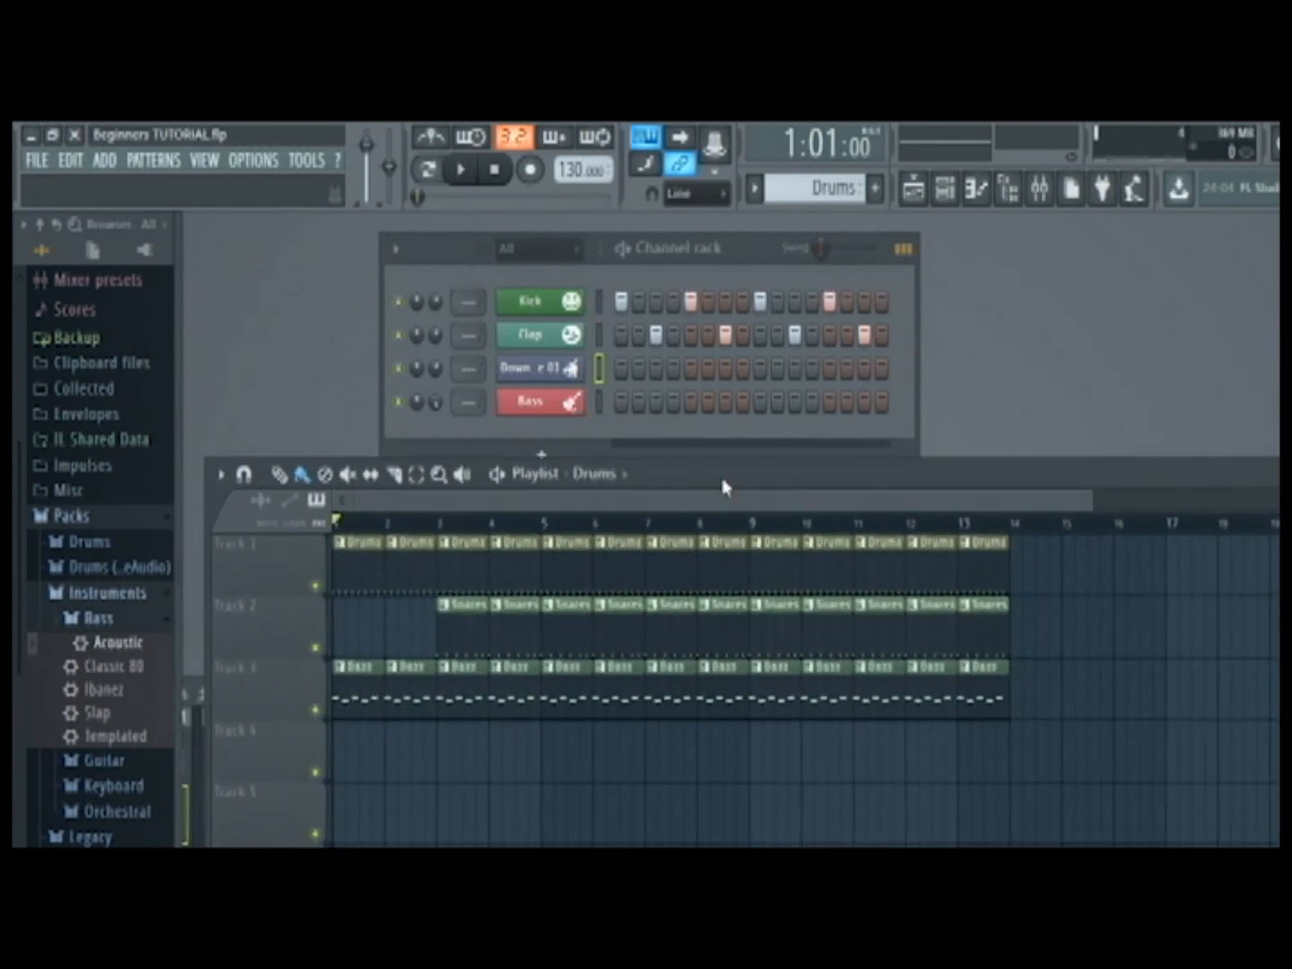
pyautogui.click(206, 162)
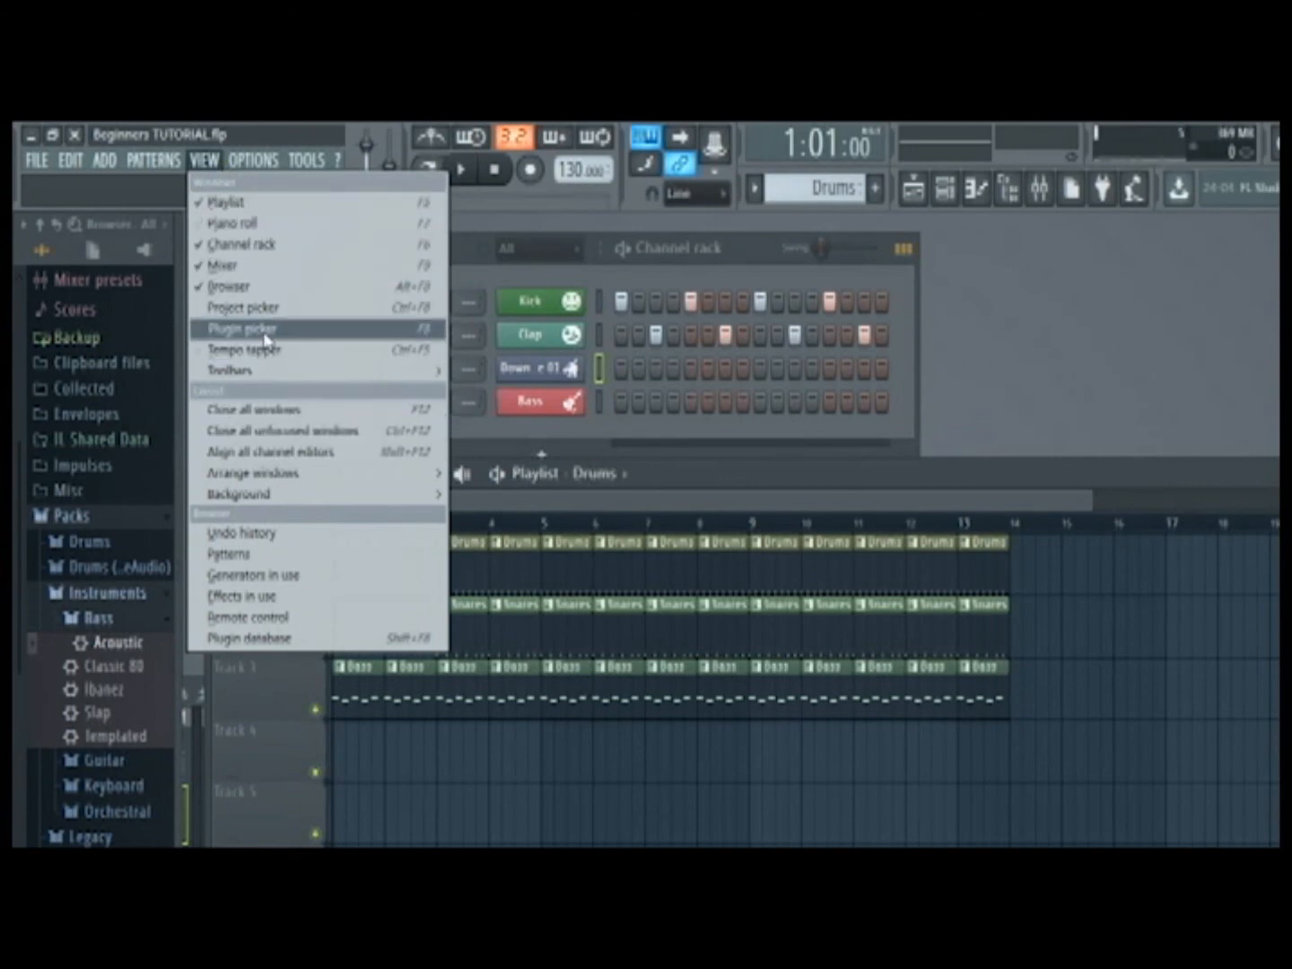
pyautogui.click(264, 335)
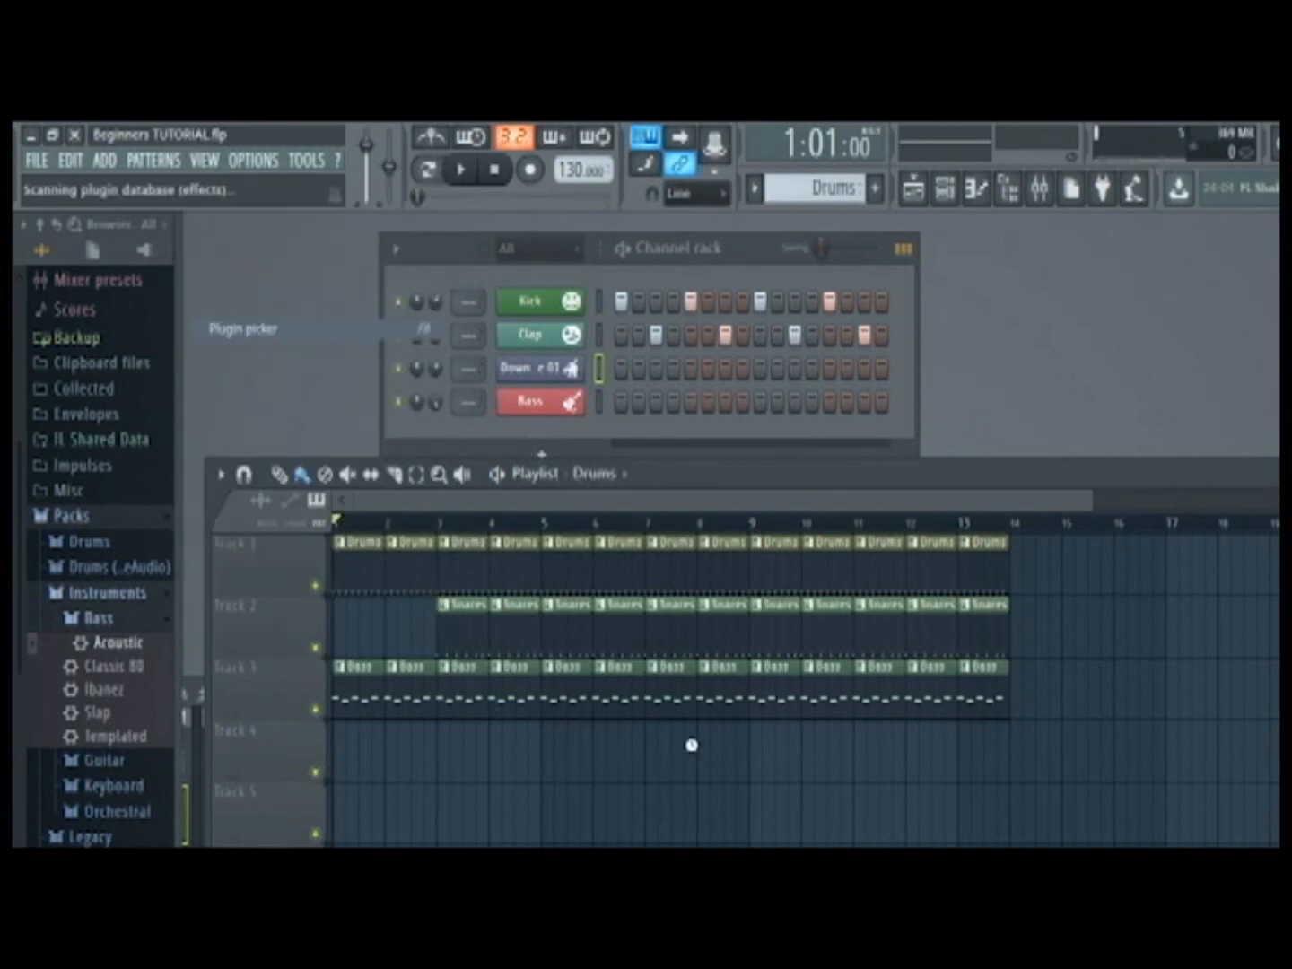